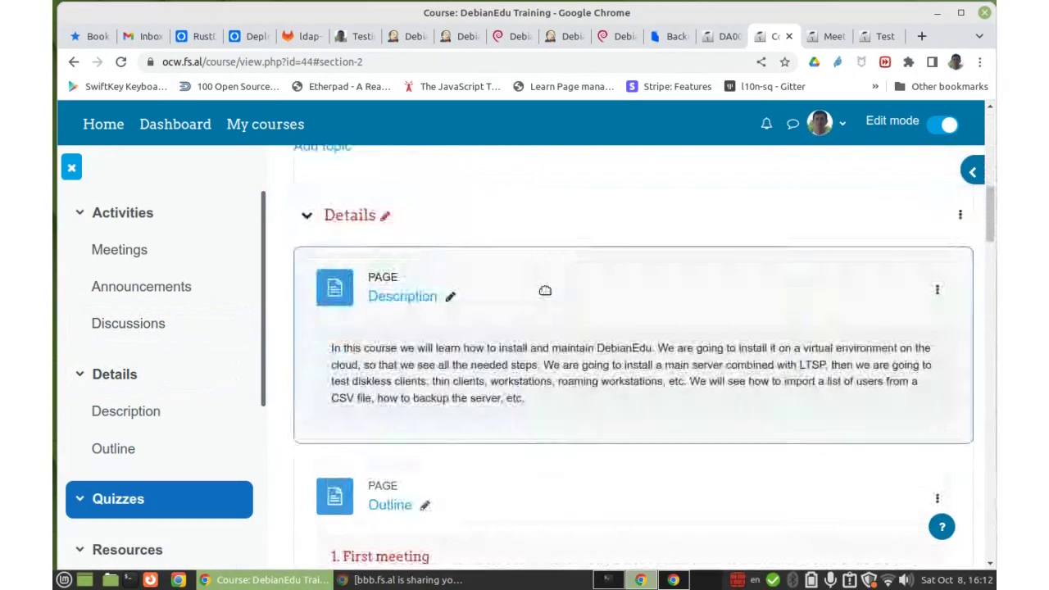
Step: Hide the DebianEdu manual (HTML) resource in the Resources section from students
{"action": "scroll", "coordinate": [543, 300], "scroll_direction": "down", "scroll_amount": 5}
{"action": "scroll", "coordinate": [819, 344], "scroll_direction": "down", "scroll_amount": 6}
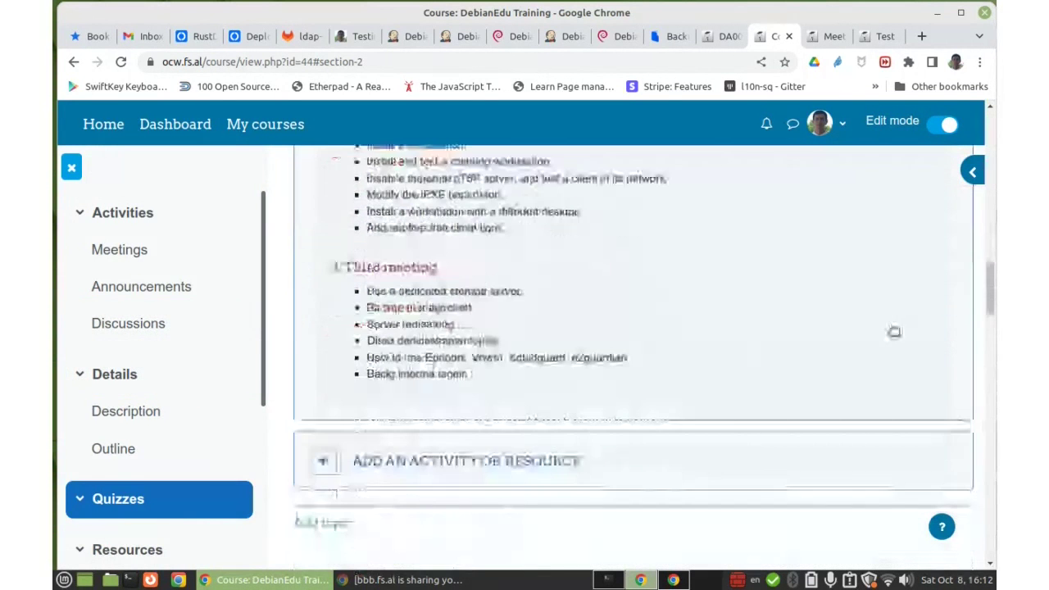
{"action": "left_click", "coordinate": [110, 549]}
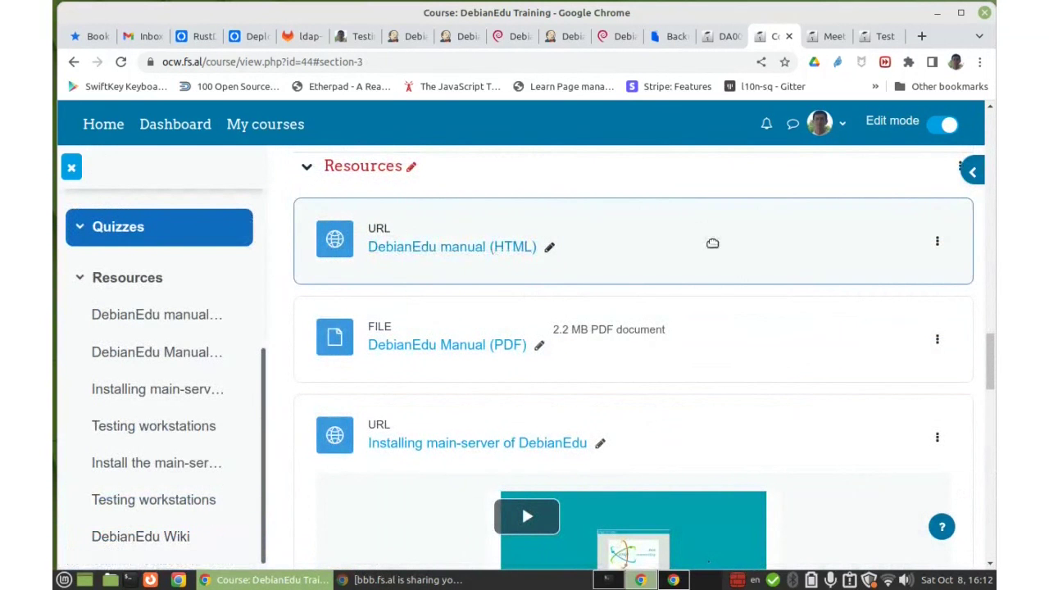
{"action": "left_click", "coordinate": [943, 124]}
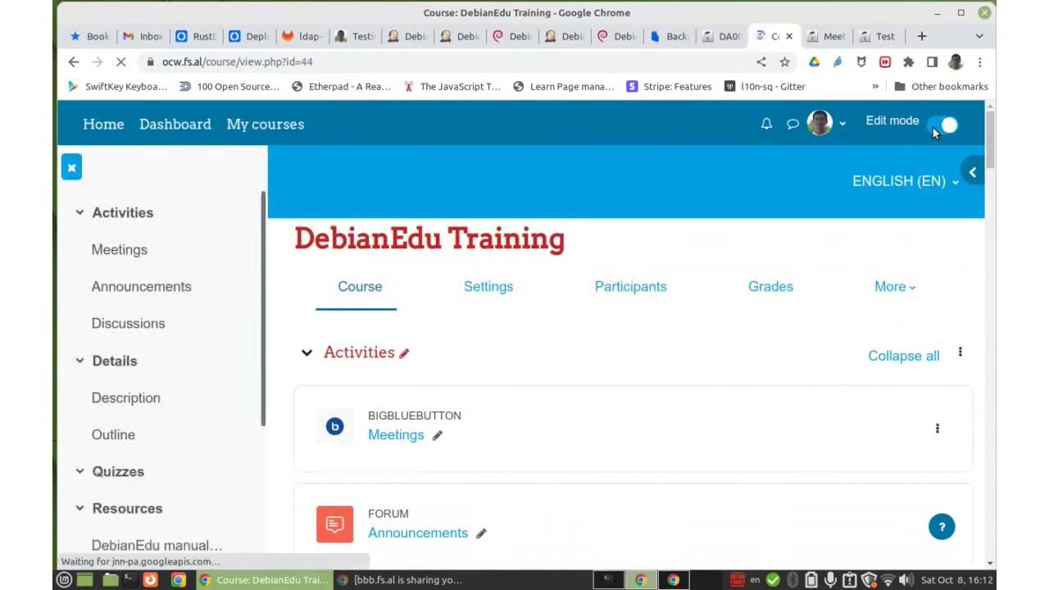
{"action": "left_click", "coordinate": [123, 549]}
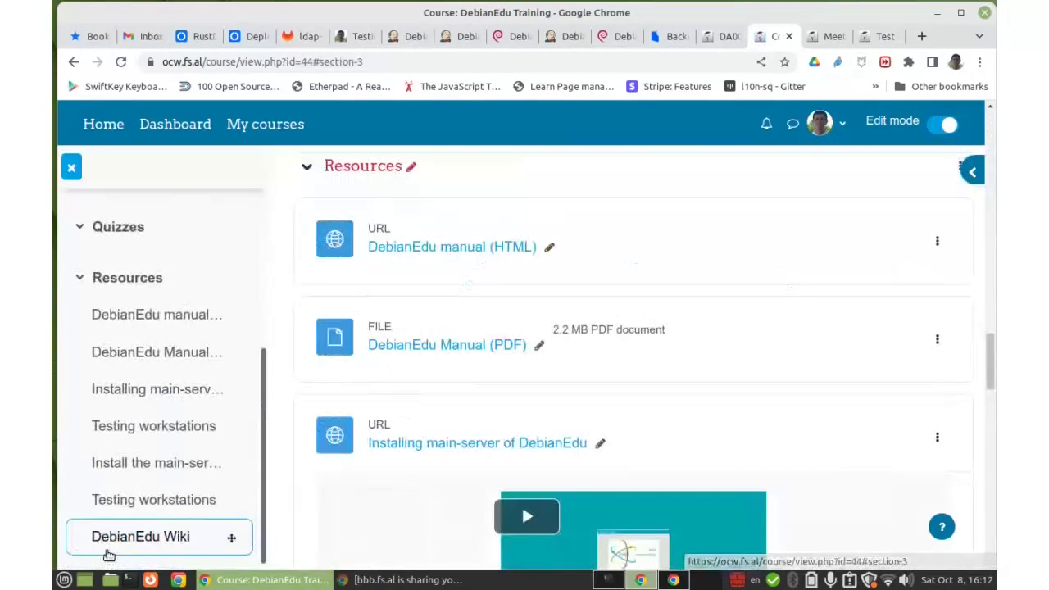
{"action": "left_click", "coordinate": [938, 243]}
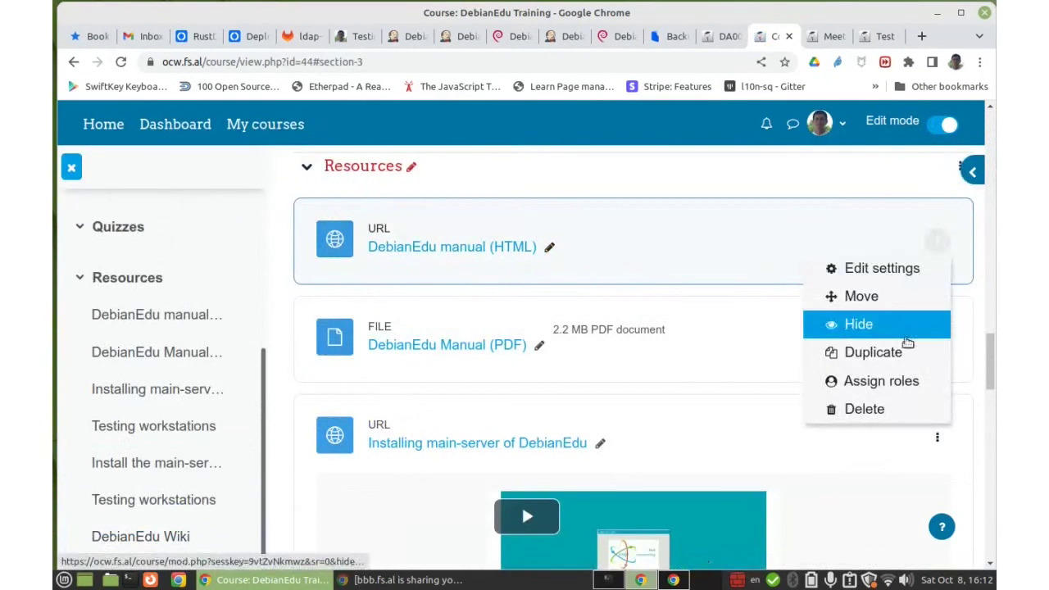
{"action": "left_click", "coordinate": [861, 325]}
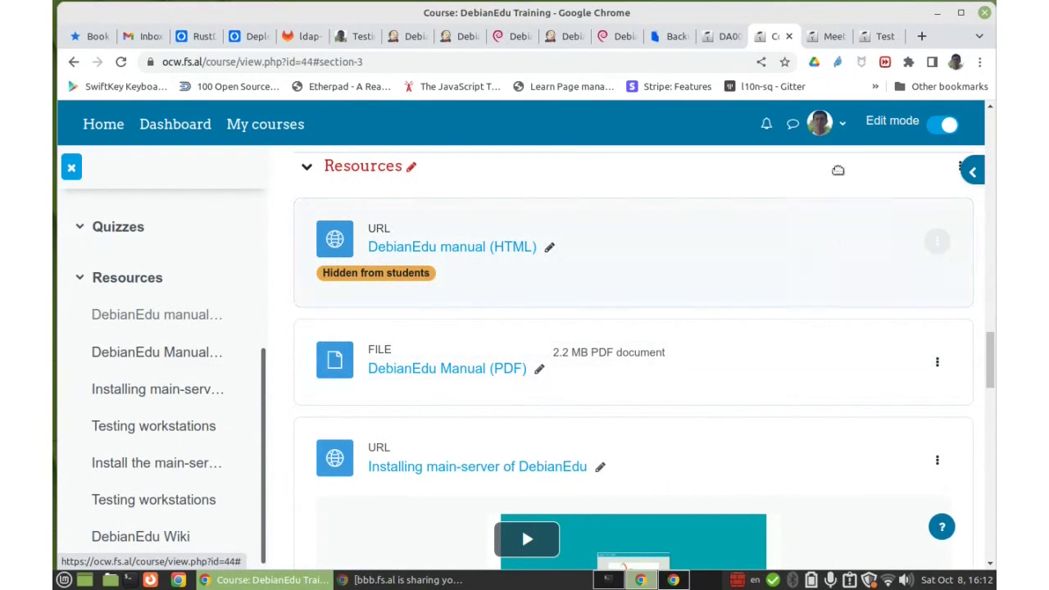
Step: Switch to the Student role and look at the Resources section as a student sees it
{"action": "left_click", "coordinate": [839, 125]}
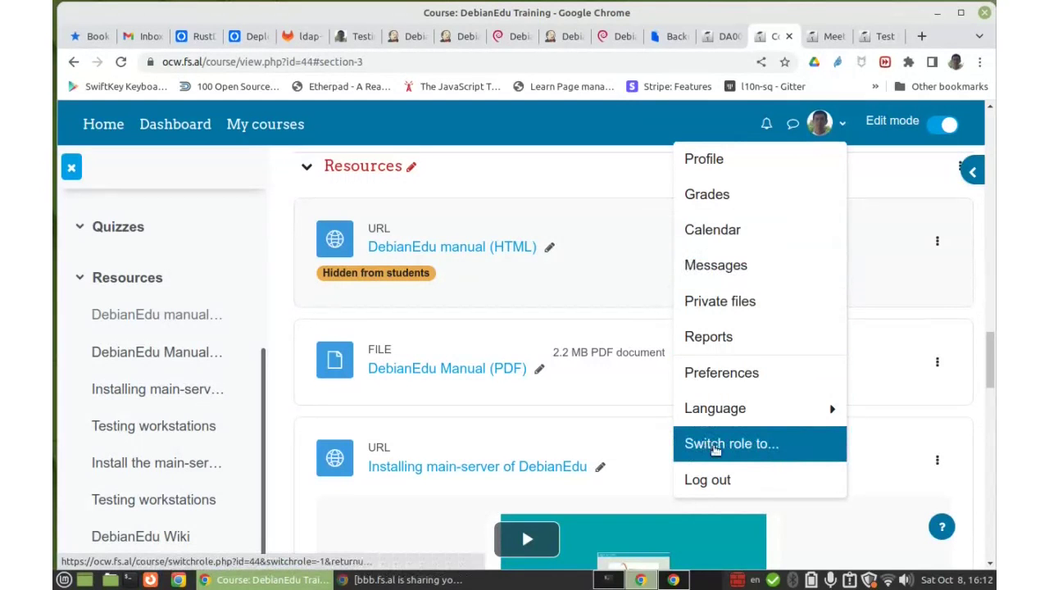
{"action": "left_click", "coordinate": [745, 447]}
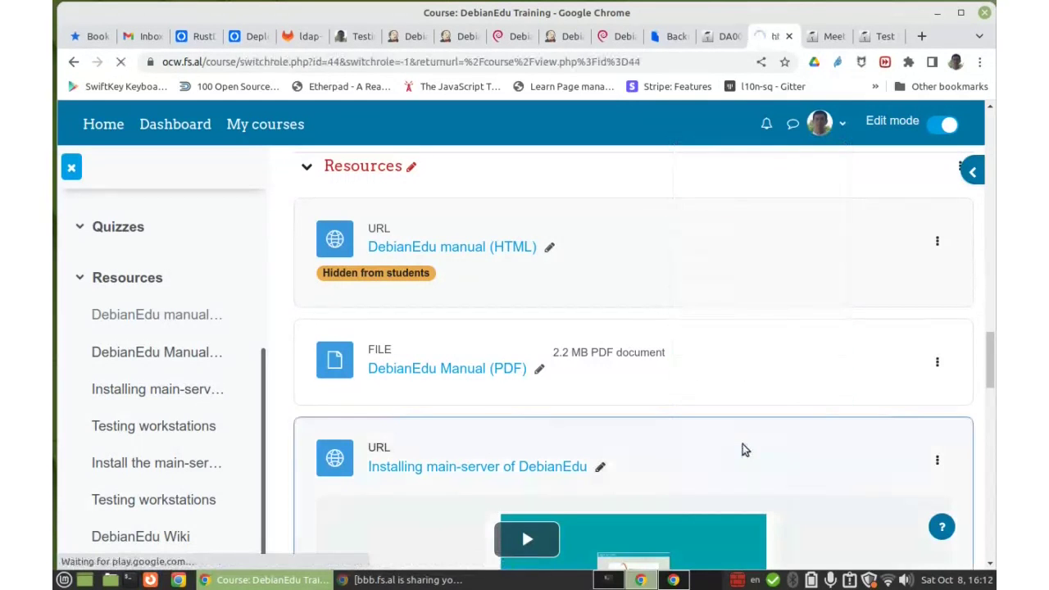
{"action": "scroll", "coordinate": [556, 346], "scroll_direction": "down", "scroll_amount": 3}
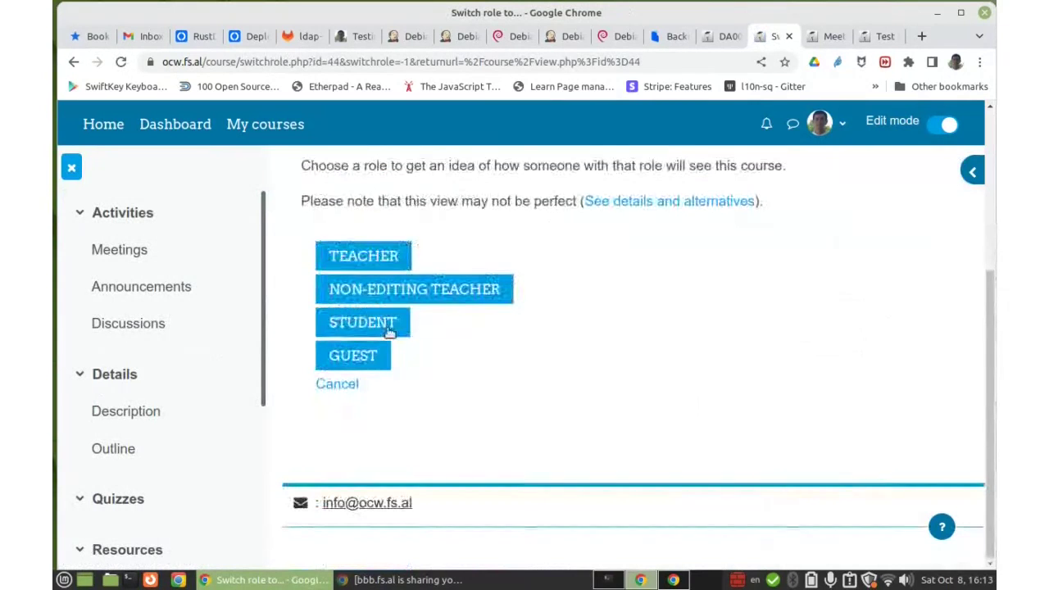
{"action": "left_click", "coordinate": [355, 324]}
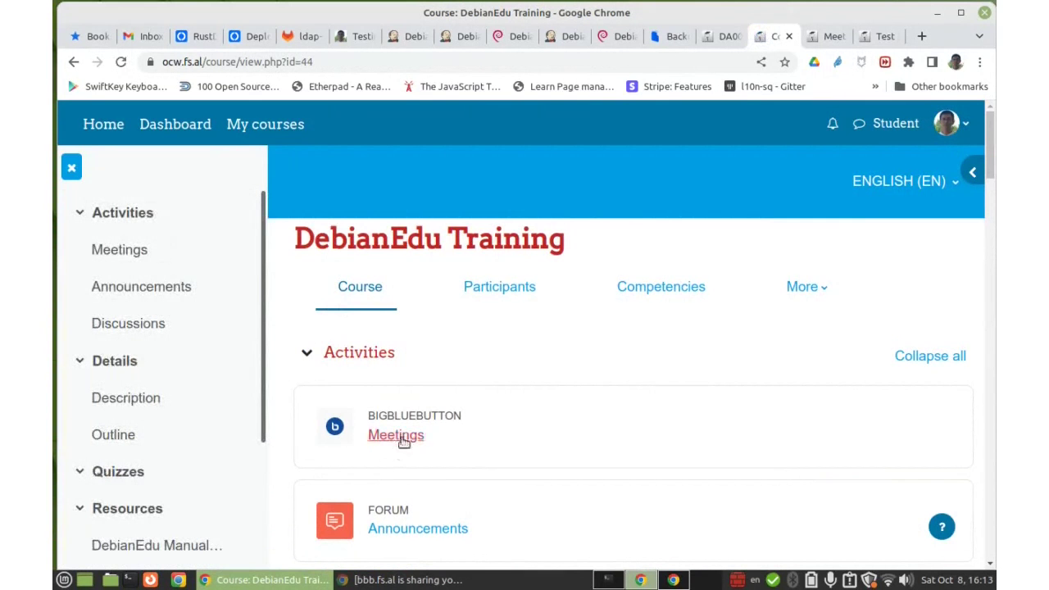
{"action": "scroll", "coordinate": [401, 441], "scroll_direction": "down", "scroll_amount": 5}
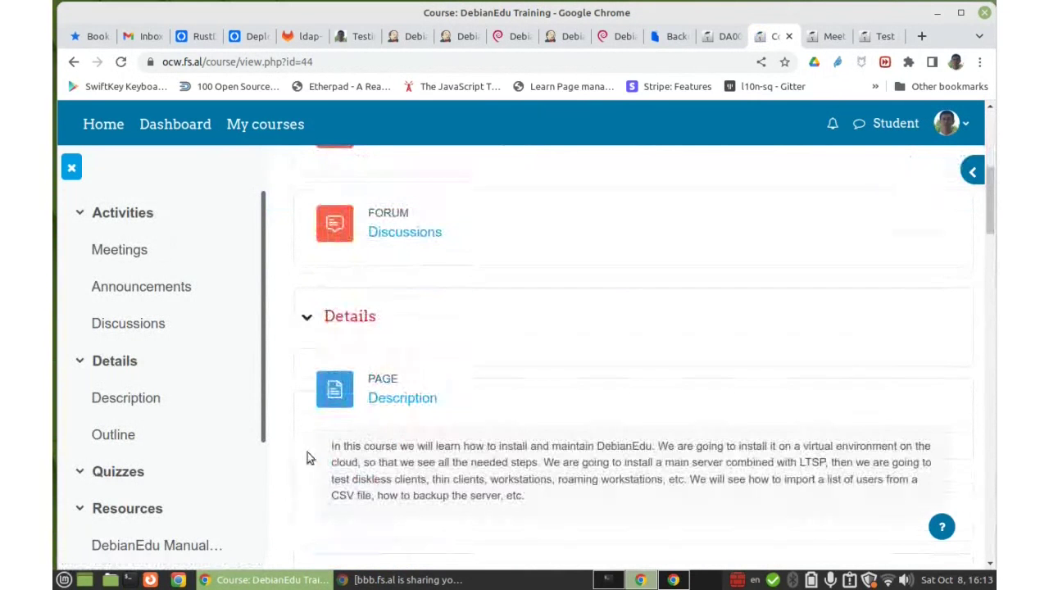
{"action": "left_click", "coordinate": [115, 508]}
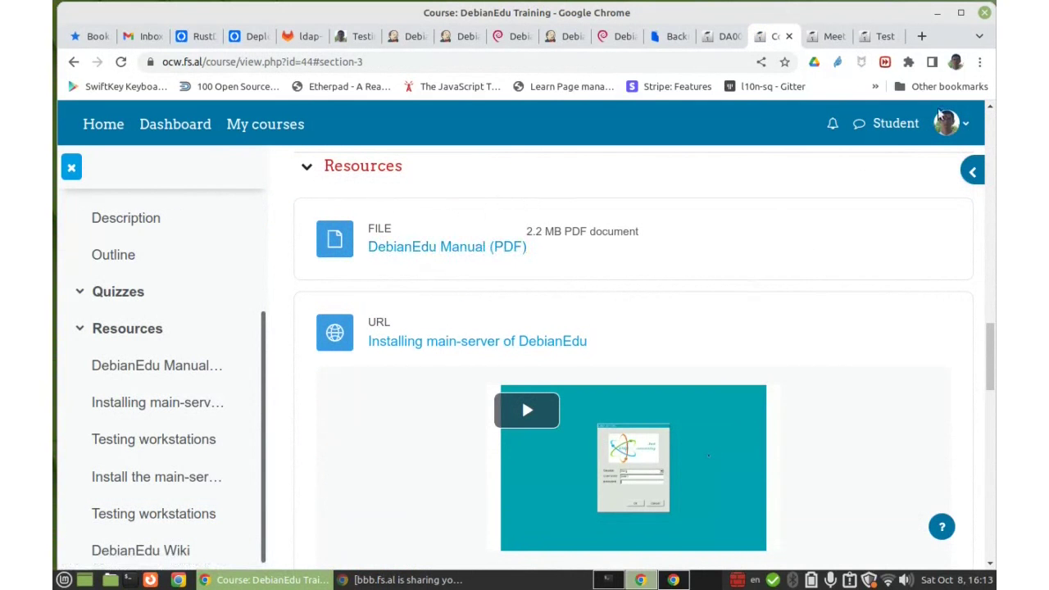
Step: Return to the normal role and go to the course's Resources section
{"action": "left_click", "coordinate": [896, 127]}
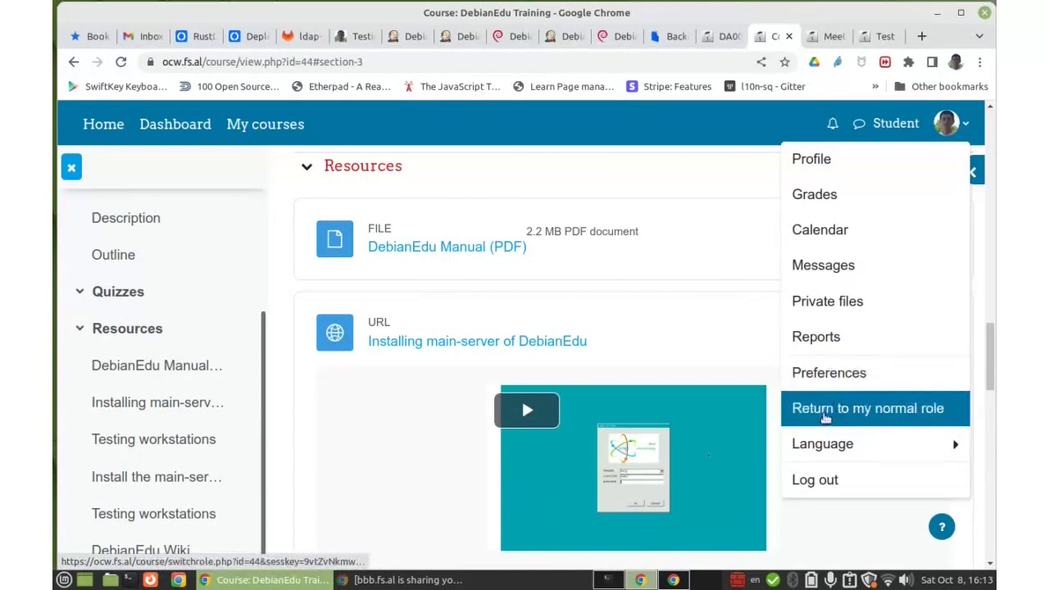
{"action": "left_click", "coordinate": [830, 415]}
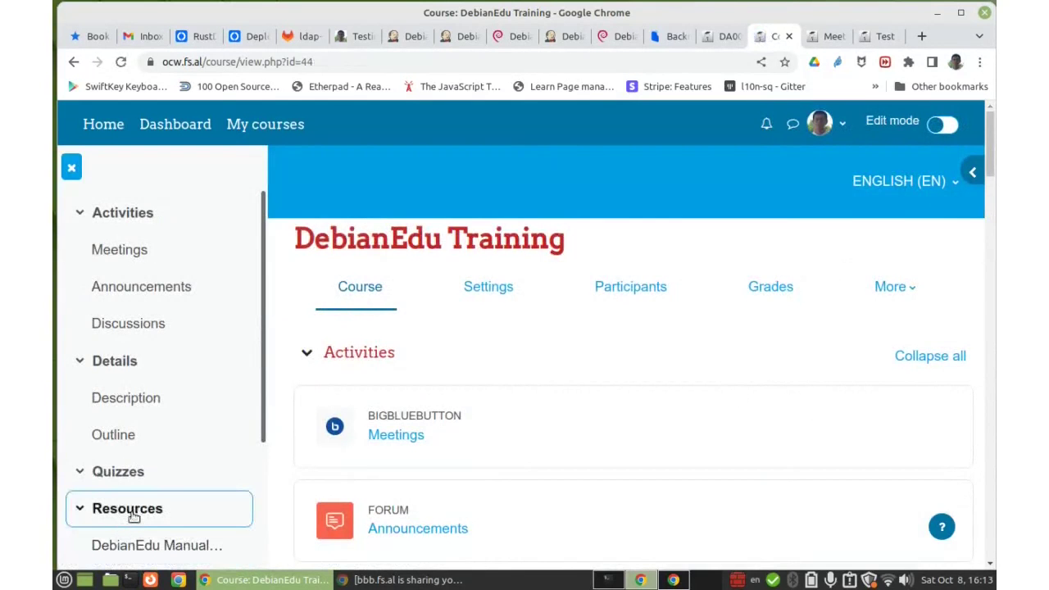
{"action": "left_click", "coordinate": [136, 512]}
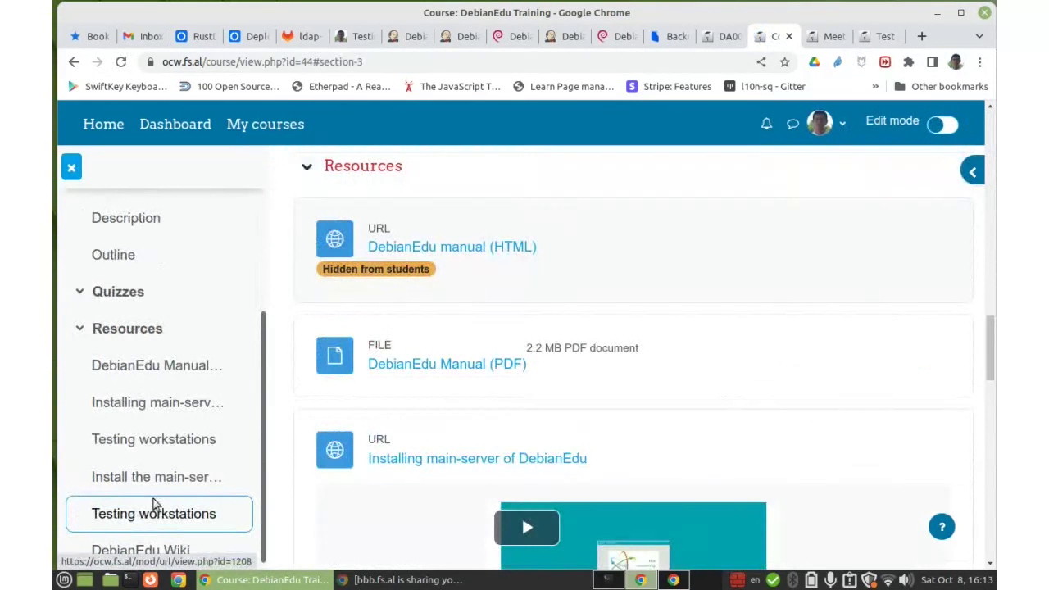
Step: Turn on edit mode and show the DebianEdu manual (HTML) resource to students again
{"action": "left_click", "coordinate": [937, 127]}
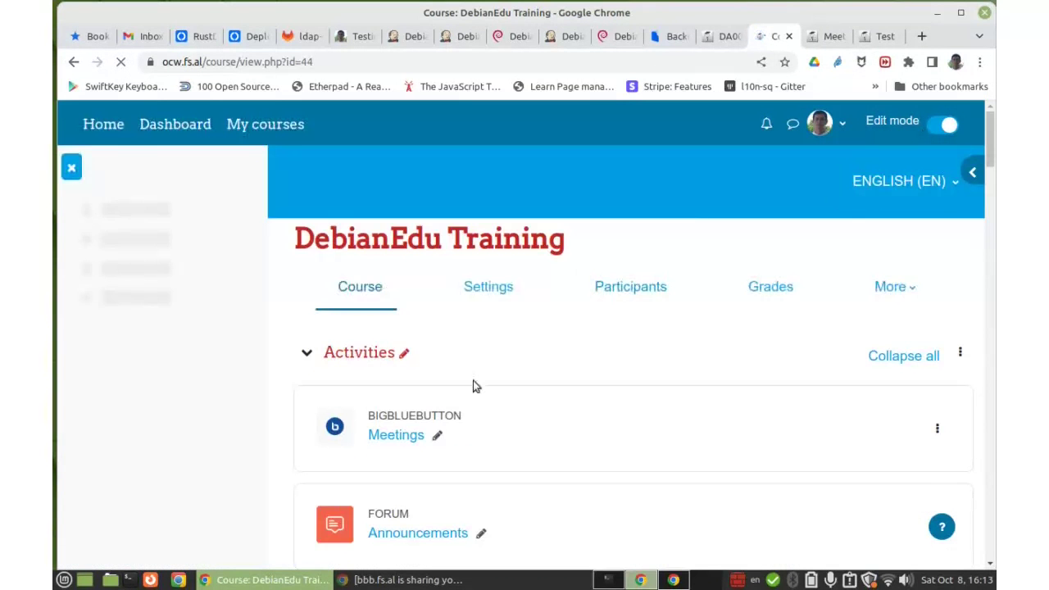
{"action": "left_click", "coordinate": [119, 550]}
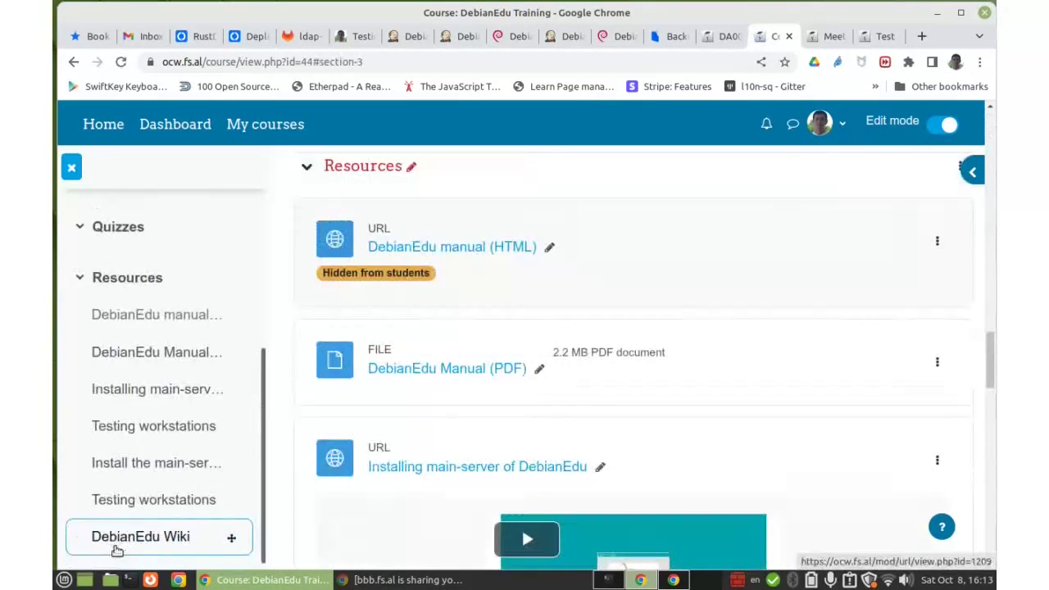
{"action": "left_click", "coordinate": [935, 241]}
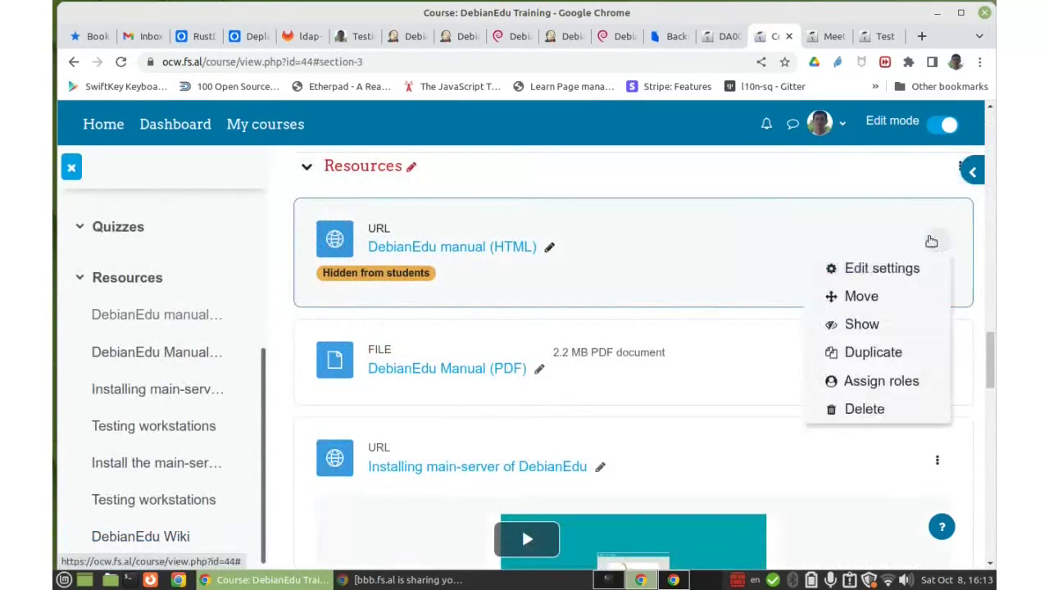
{"action": "left_click", "coordinate": [861, 324]}
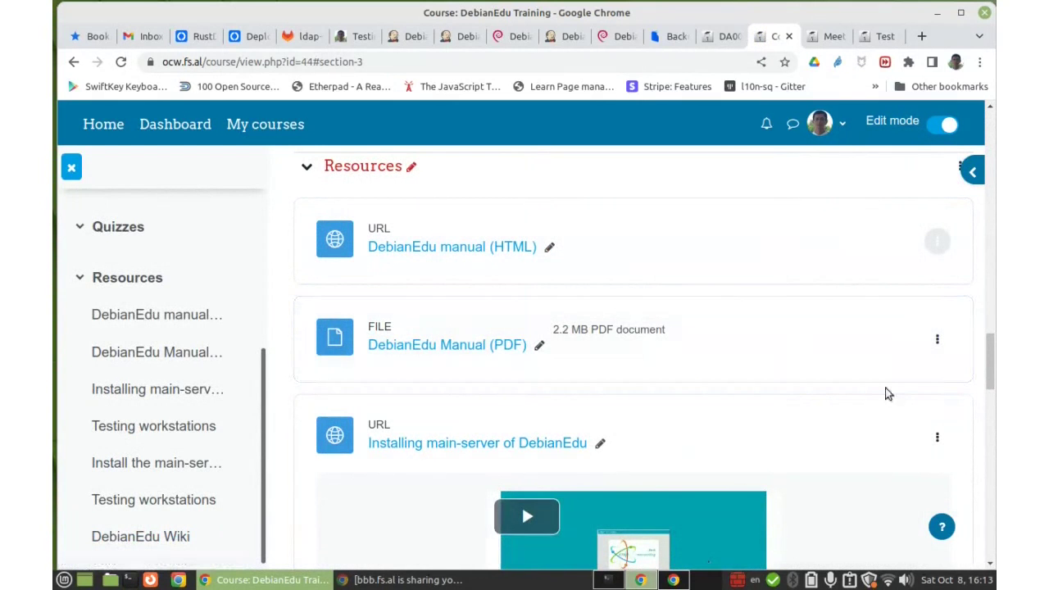
Step: Duplicate the DebianEdu manual (HTML) resource and change the copy's name to DebianEdu manual (HTML) (de)
{"action": "left_click", "coordinate": [940, 240]}
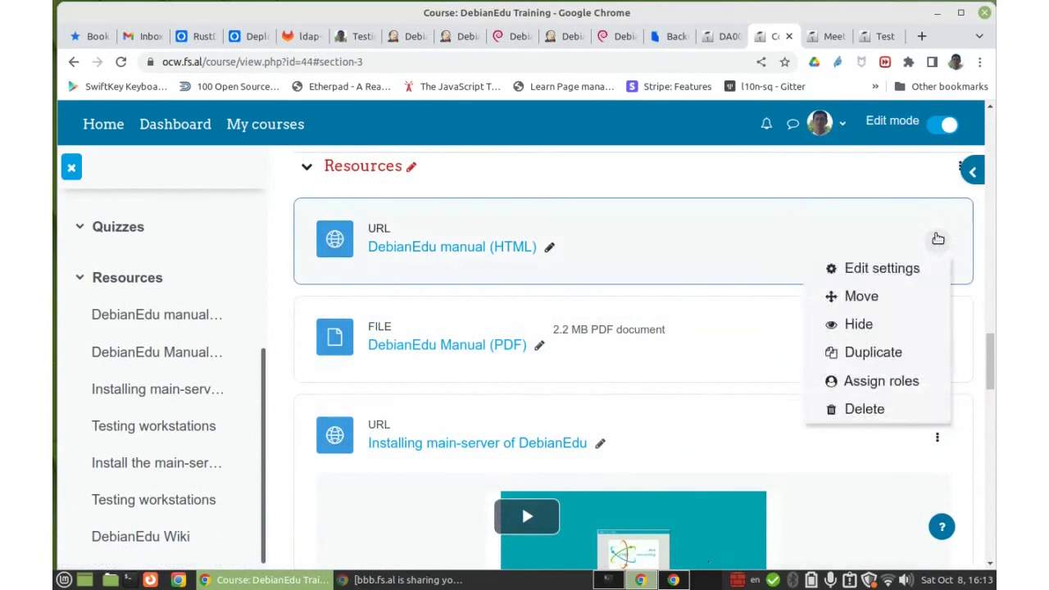
{"action": "left_click", "coordinate": [879, 357]}
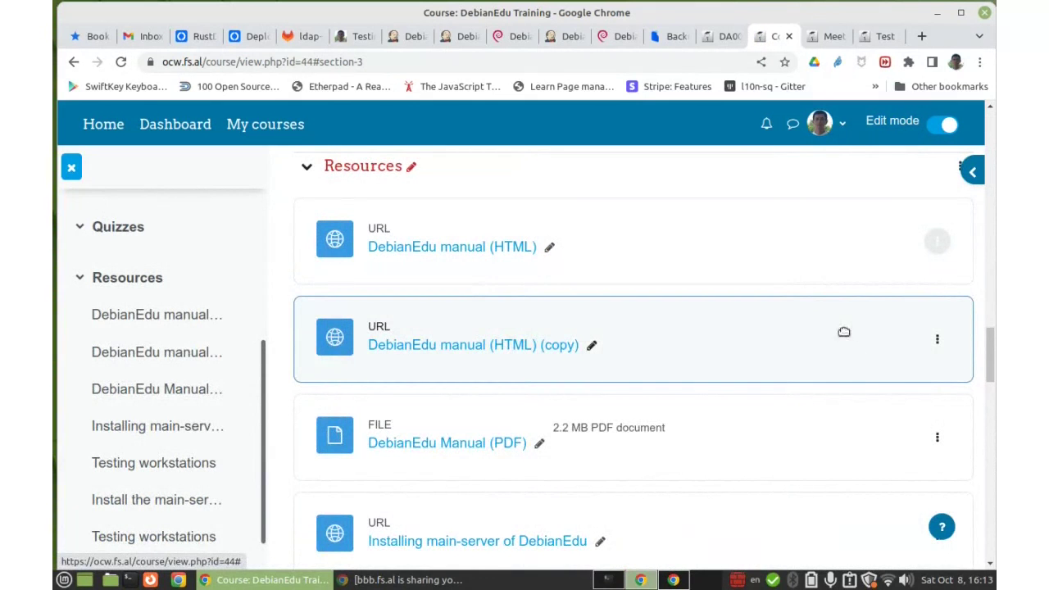
{"action": "left_click", "coordinate": [938, 341]}
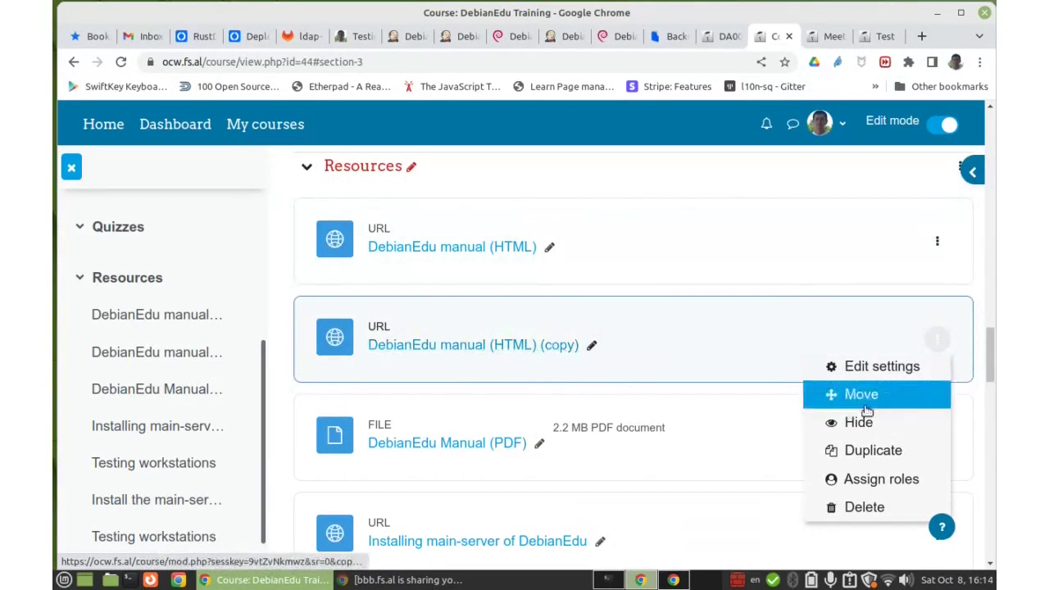
{"action": "left_click", "coordinate": [869, 368]}
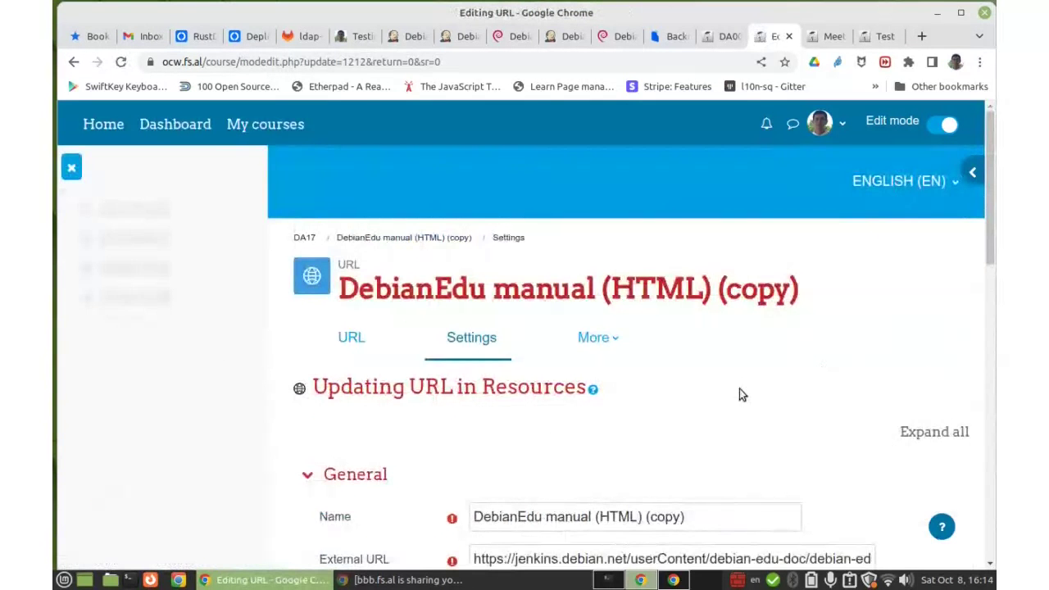
{"action": "scroll", "coordinate": [738, 387], "scroll_direction": "down", "scroll_amount": 2}
{"action": "left_click", "coordinate": [687, 360]}
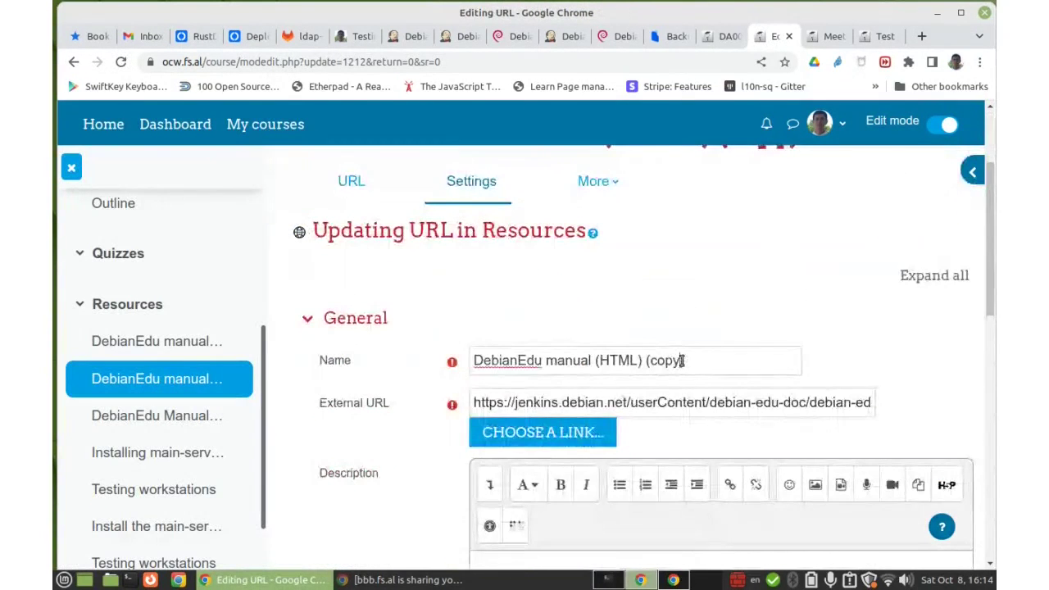
{"action": "key", "text": "BackSpace"}
{"action": "key", "text": "BackSpace"}
{"action": "key", "text": "BackSpace"}
{"action": "key", "text": "BackSpace"}
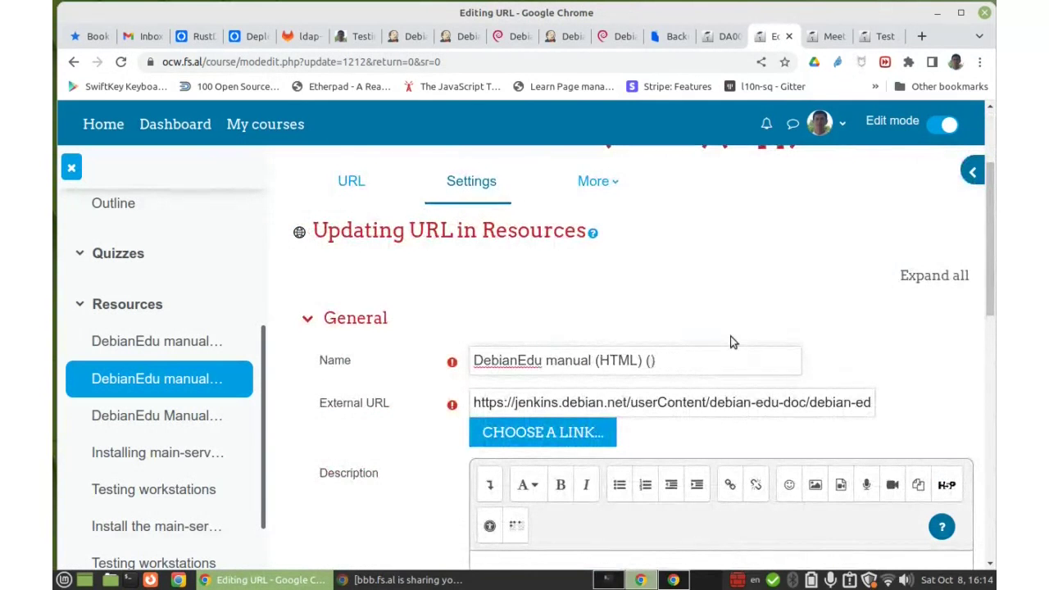
{"action": "type", "text": "de"}
Step: Change debian-edu-doc-en to debian-edu-doc-de in the copy's external URL and save, returning to the course
{"action": "left_click", "coordinate": [786, 403]}
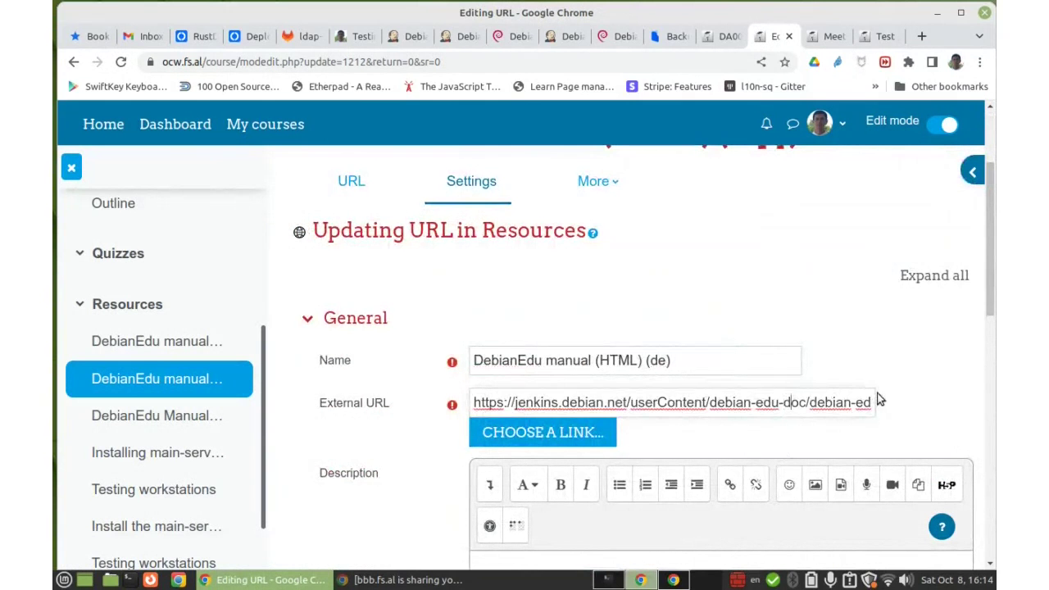
{"action": "key", "text": "Right"}
{"action": "key", "text": "Right"}
{"action": "key", "text": "Right"}
{"action": "key", "text": "Right"}
{"action": "key", "text": "Right"}
{"action": "key", "text": "Right"}
{"action": "key", "text": "Right"}
{"action": "key", "text": "Right"}
{"action": "key", "text": "Right"}
{"action": "key", "text": "Right"}
{"action": "key", "text": "Right"}
{"action": "key", "text": "Right"}
{"action": "key", "text": "Right"}
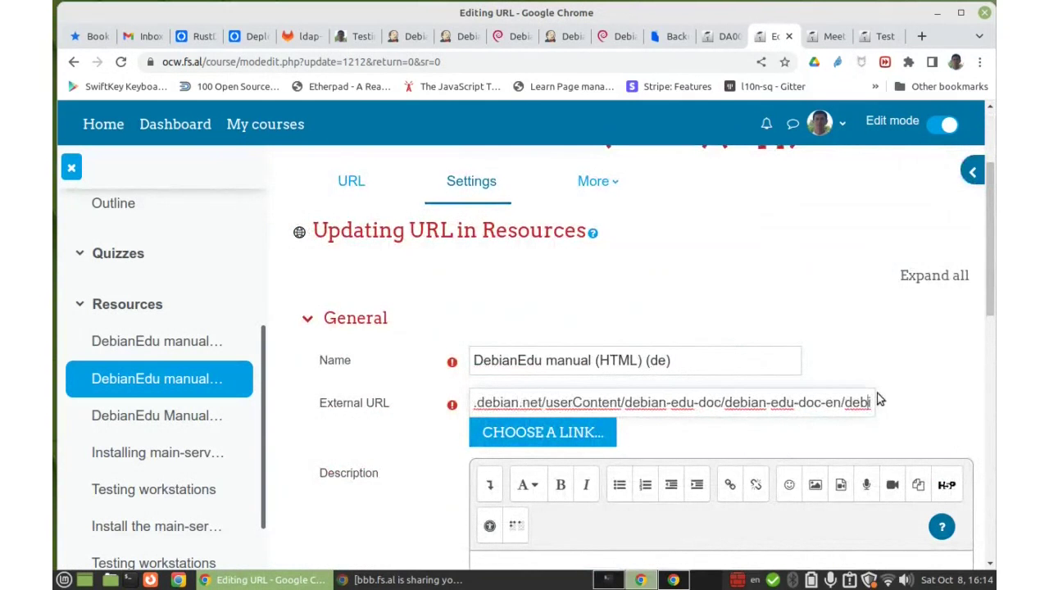
{"action": "key", "text": "Left"}
{"action": "key", "text": "Left"}
{"action": "key", "text": "Left"}
{"action": "key", "text": "Left"}
{"action": "key", "text": "Left"}
{"action": "key", "text": "BackSpace"}
{"action": "key", "text": "BackSpace"}
{"action": "type", "text": "de"}
{"action": "scroll", "coordinate": [405, 484], "scroll_direction": "down", "scroll_amount": 9}
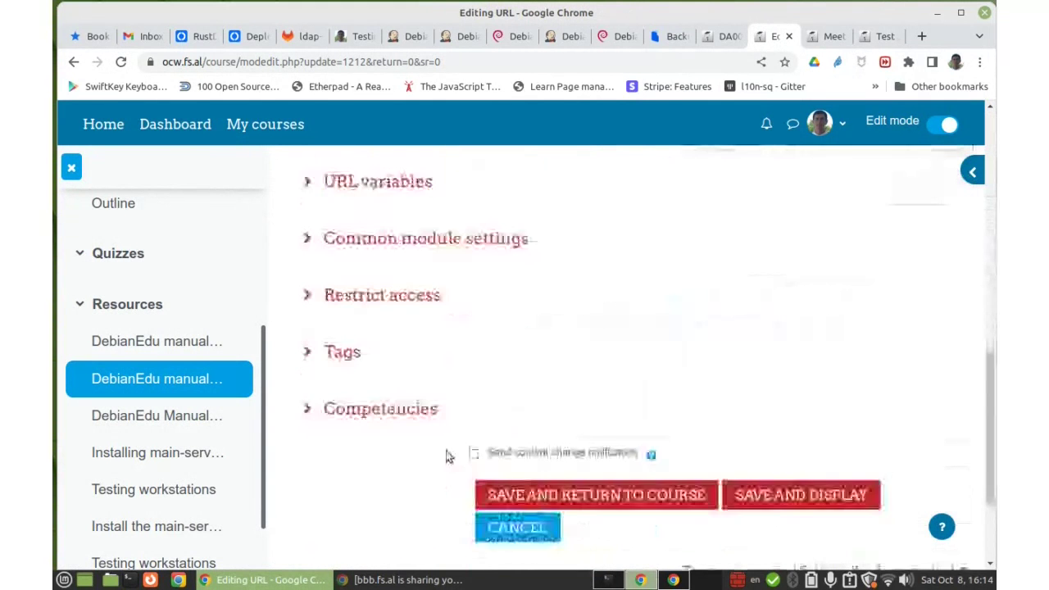
{"action": "left_click", "coordinate": [578, 334]}
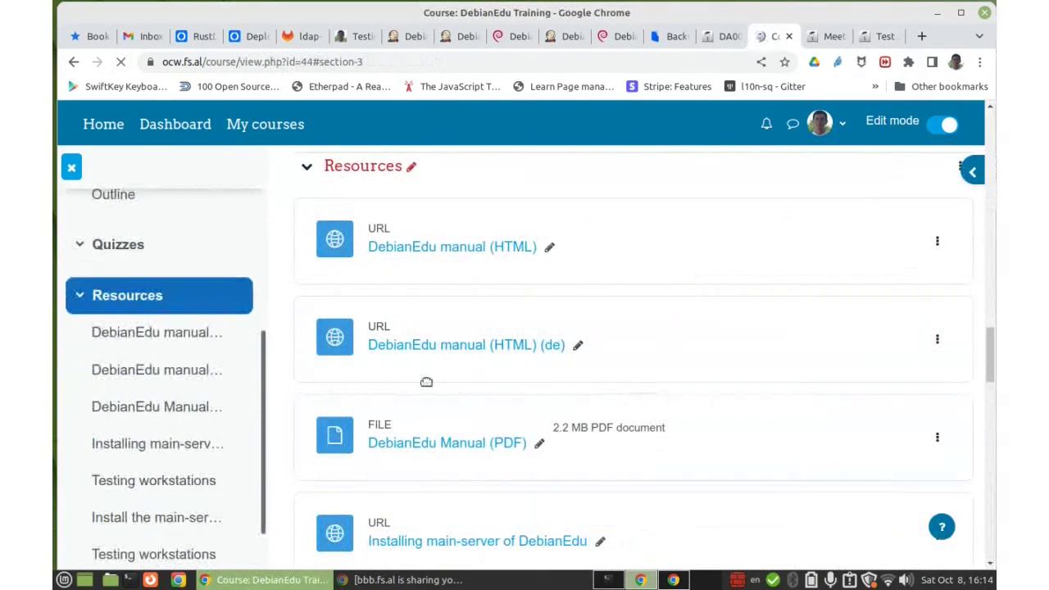
Step: Check where the DebianEdu manual (HTML) (de) link leads, and close the opened manual
{"action": "left_click", "coordinate": [459, 346]}
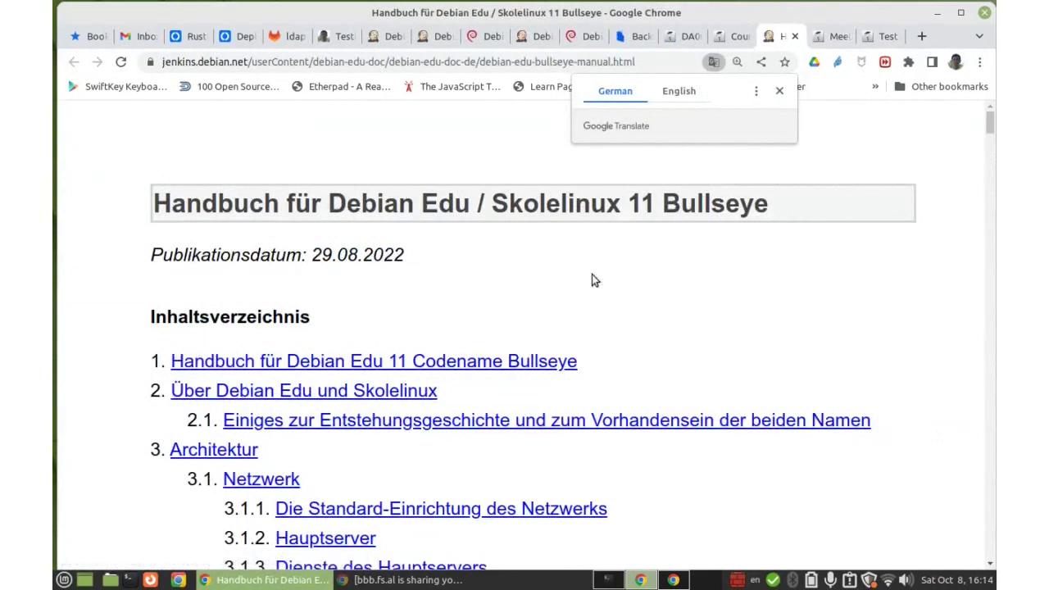
{"action": "left_click", "coordinate": [794, 36]}
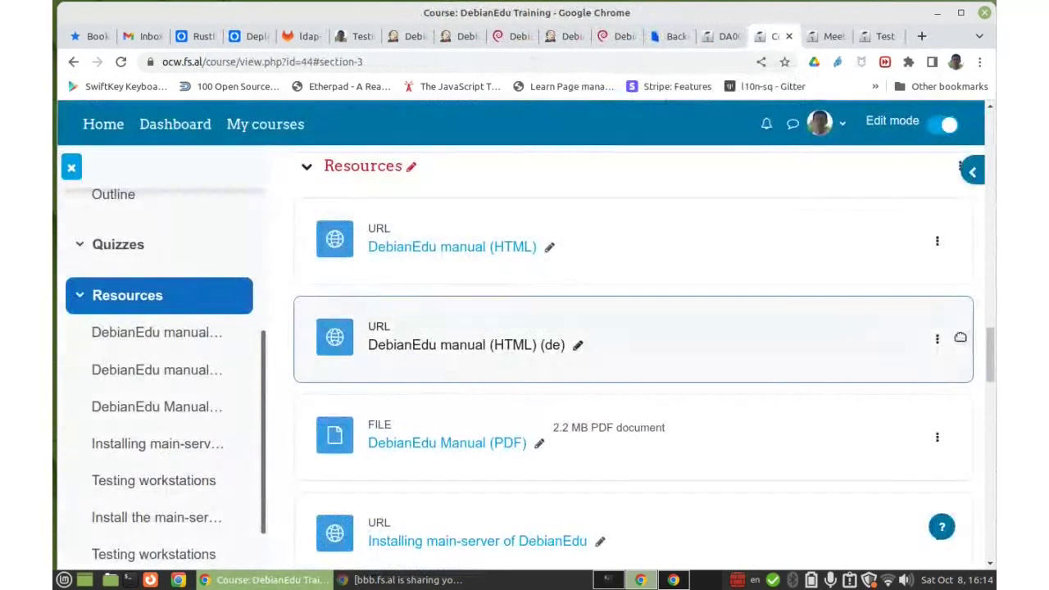
Step: Delete the DebianEdu manual (HTML) (de) resource and switch to the DA00 course outline page
{"action": "left_click", "coordinate": [937, 339]}
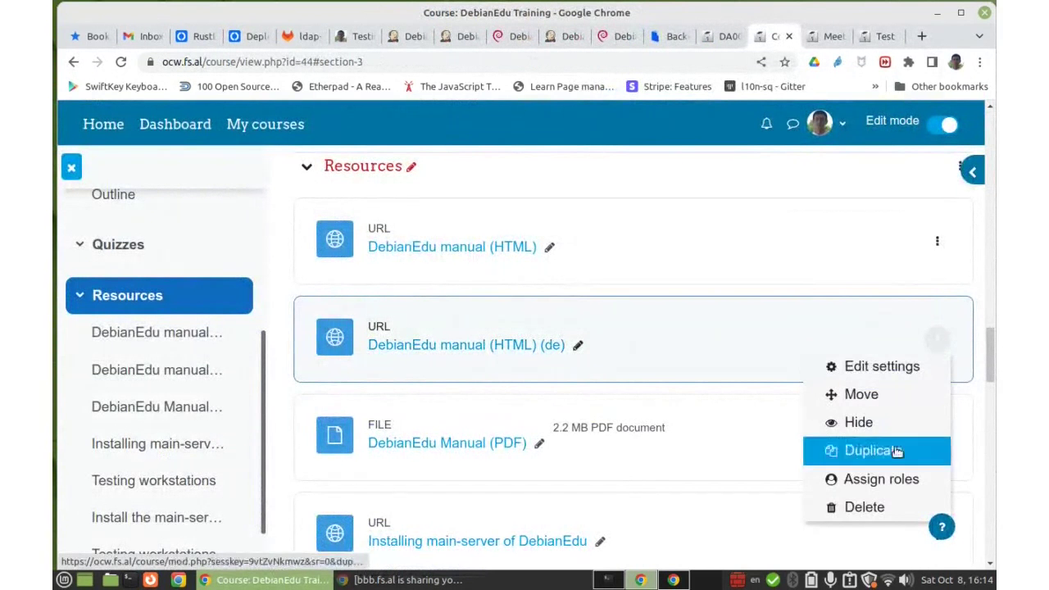
{"action": "left_click", "coordinate": [868, 509]}
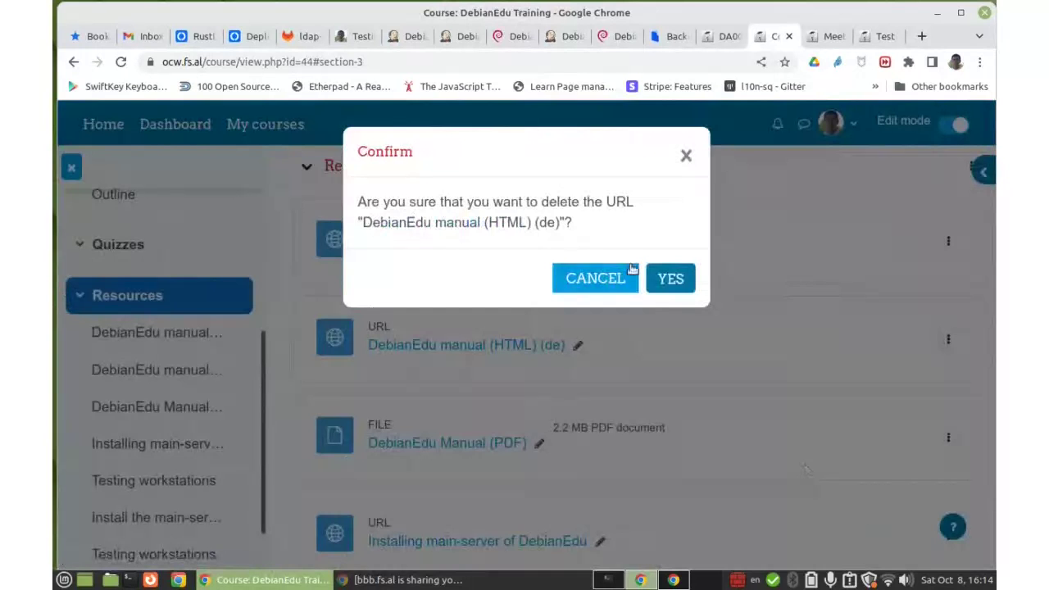
{"action": "left_click", "coordinate": [671, 278]}
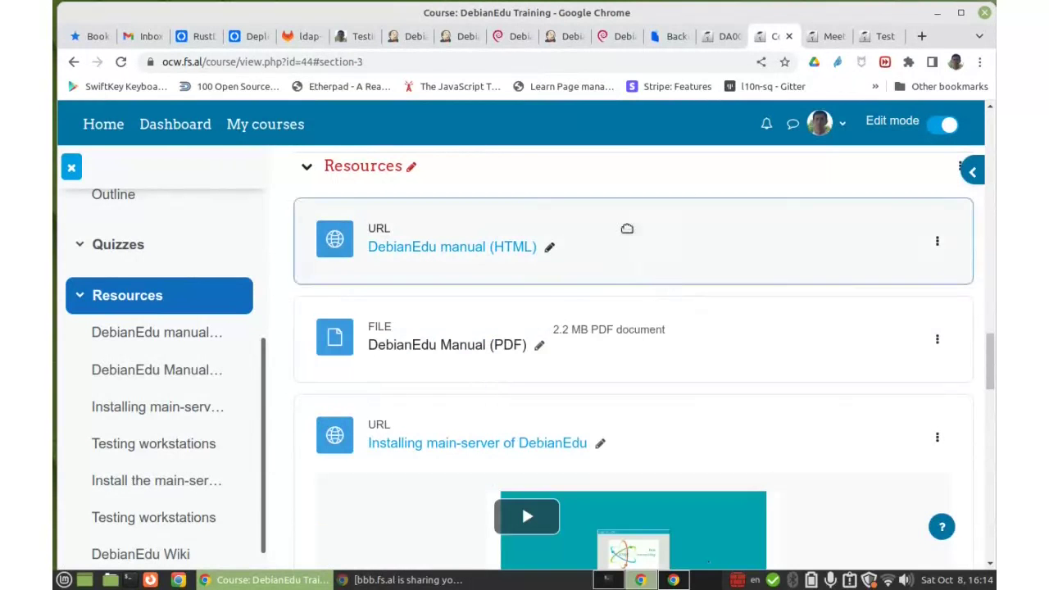
{"action": "left_click", "coordinate": [727, 36]}
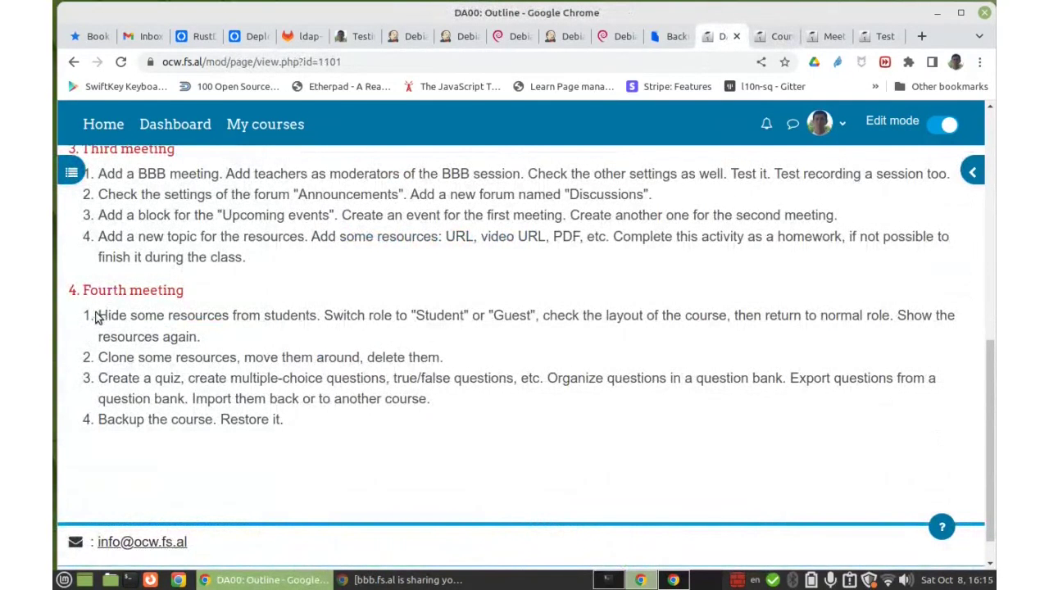
Step: Review the Fourth meeting tasks in the course outline up to creating a quiz, and return to the DebianEdu Training course page
{"action": "left_click_drag", "start_coordinate": [100, 312], "coordinate": [452, 368]}
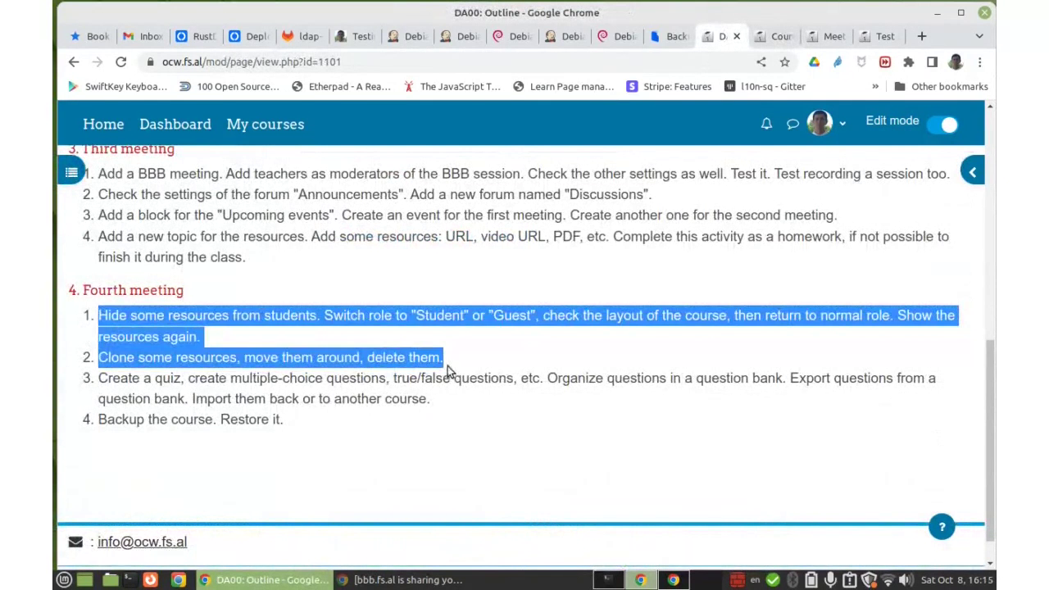
{"action": "left_click_drag", "start_coordinate": [220, 363], "coordinate": [206, 375]}
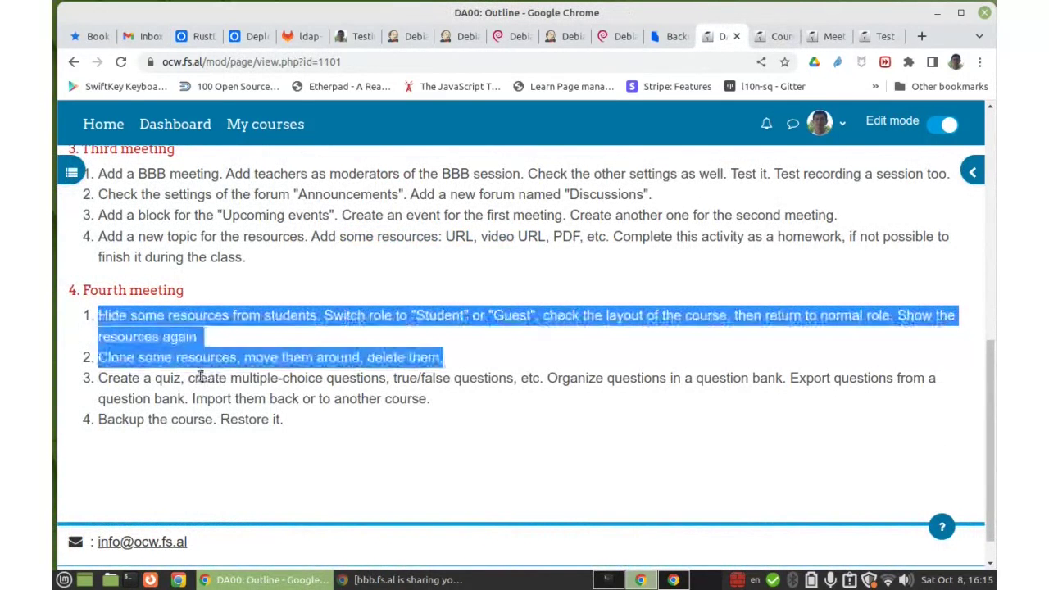
{"action": "left_click", "coordinate": [158, 379]}
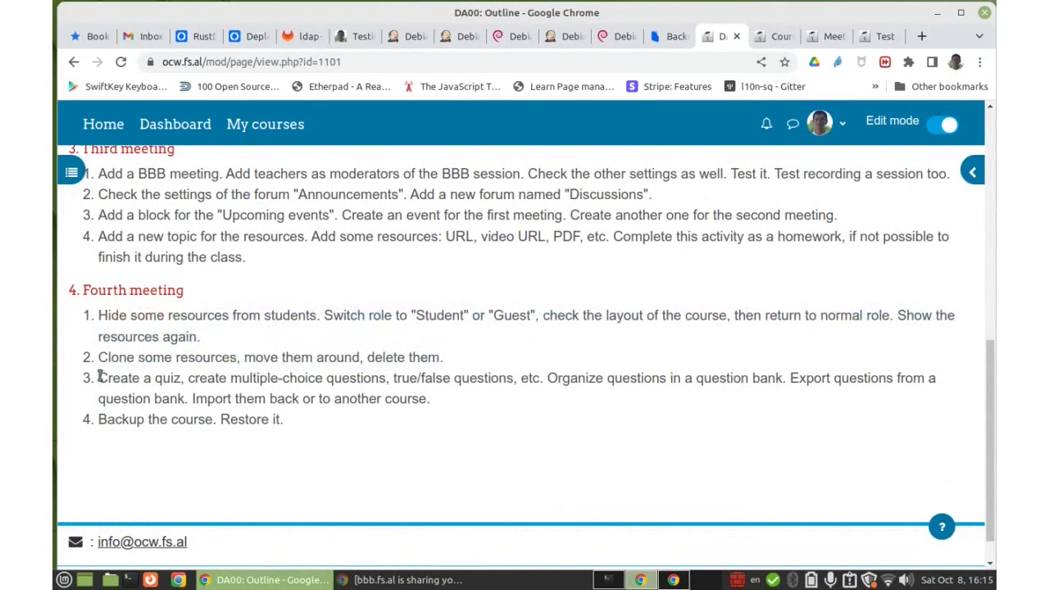
{"action": "left_click_drag", "start_coordinate": [98, 376], "coordinate": [208, 399]}
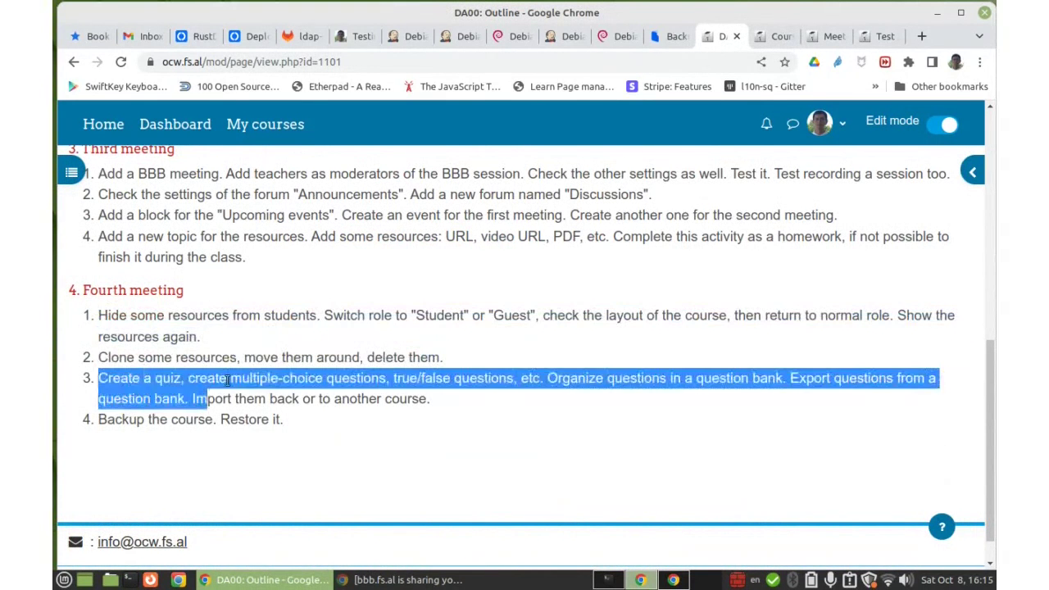
{"action": "left_click", "coordinate": [777, 38]}
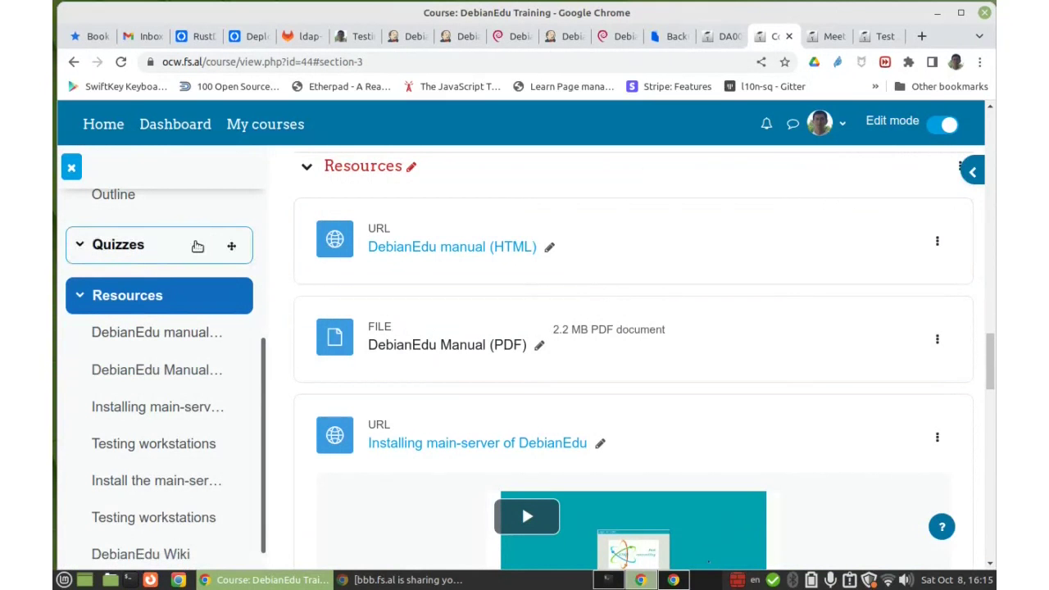
Step: Delete the Quizzes topic from the course and confirm the deletion
{"action": "left_click", "coordinate": [132, 248]}
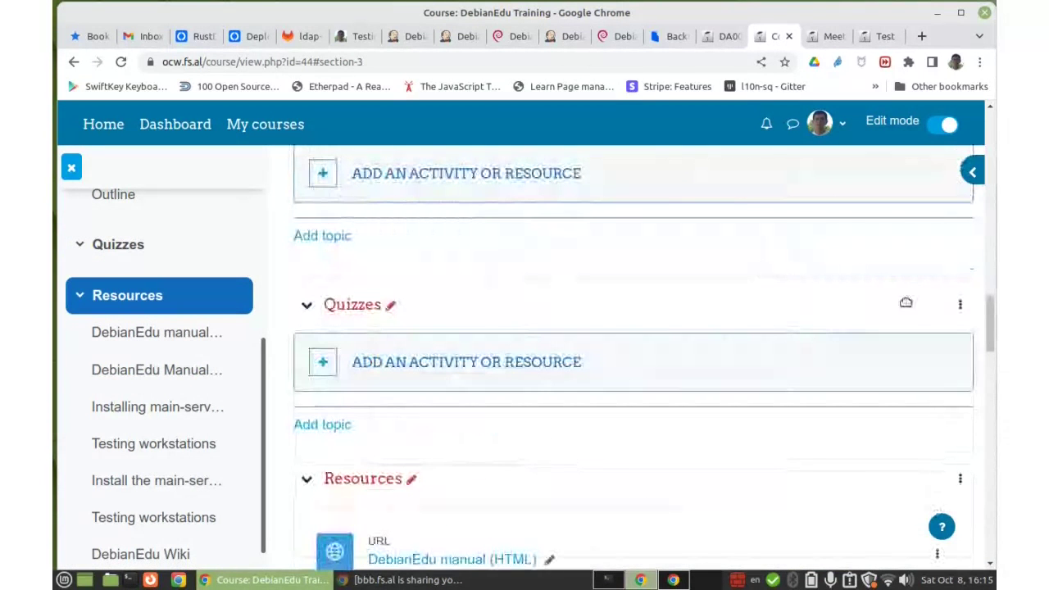
{"action": "left_click", "coordinate": [957, 305]}
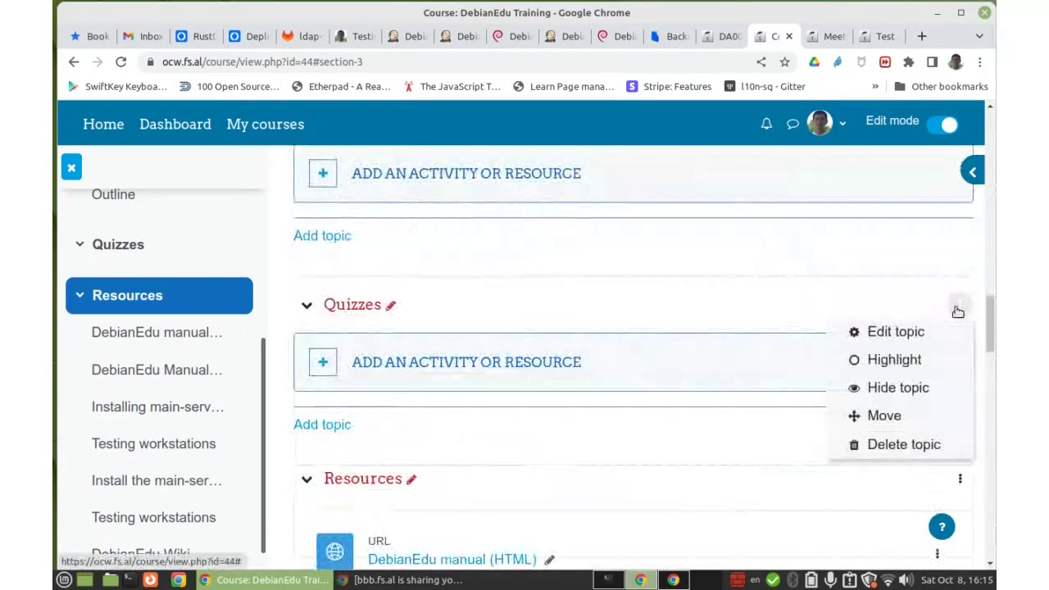
{"action": "left_click", "coordinate": [905, 445]}
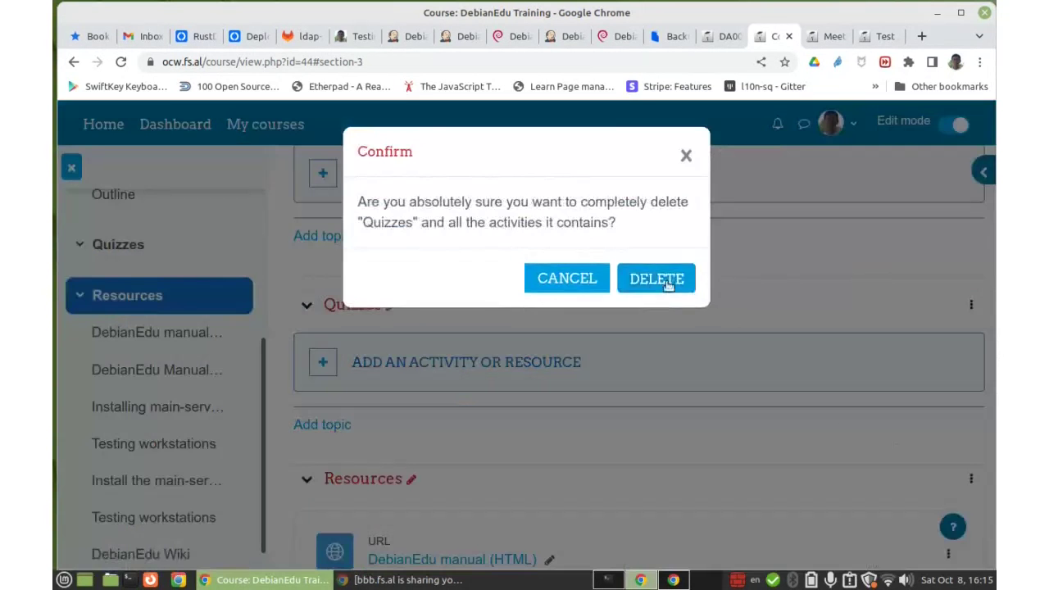
{"action": "left_click", "coordinate": [643, 281]}
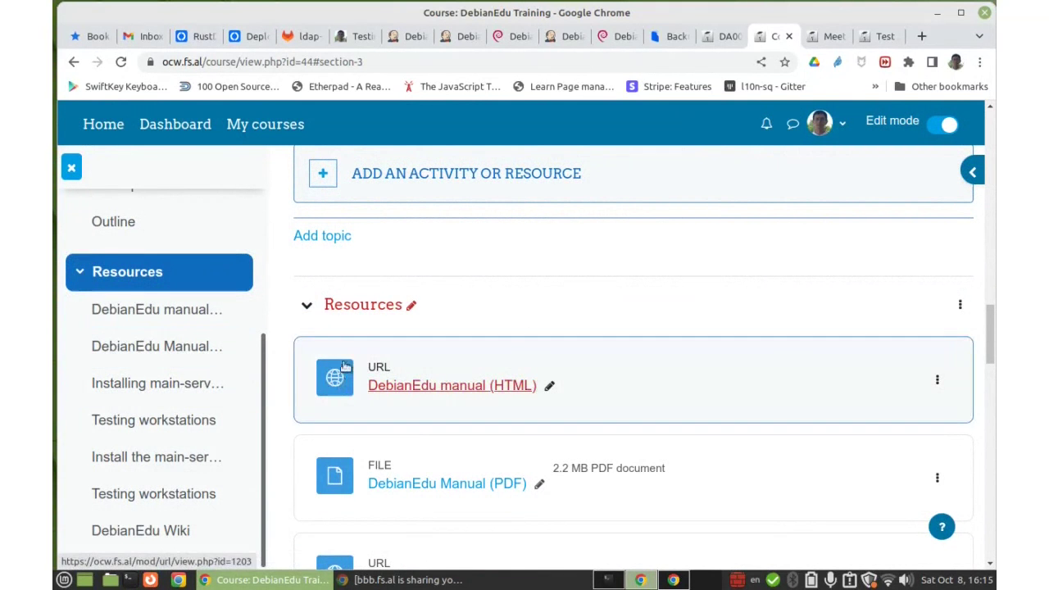
Step: Add a new topic just above Resources and name it Quizzes
{"action": "left_click", "coordinate": [327, 237]}
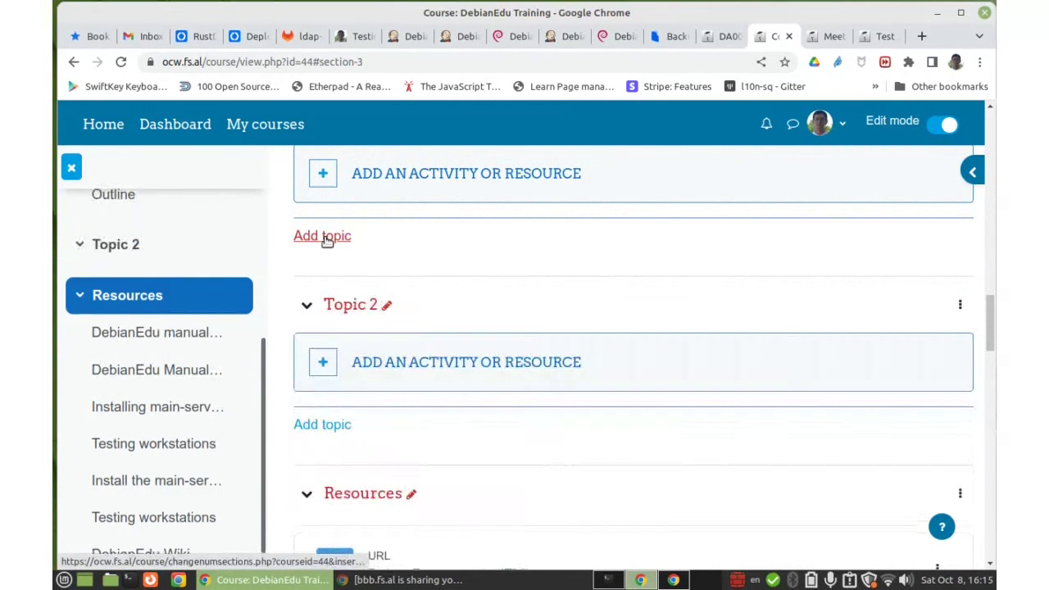
{"action": "left_click", "coordinate": [385, 307]}
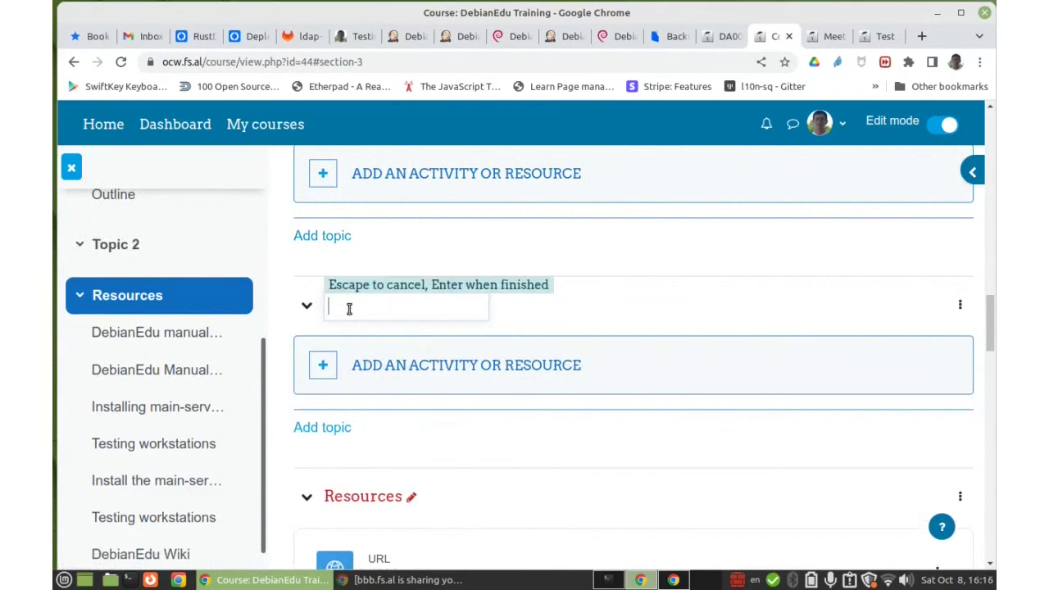
{"action": "type", "text": "Quizzes"}
{"action": "key", "text": "Return"}
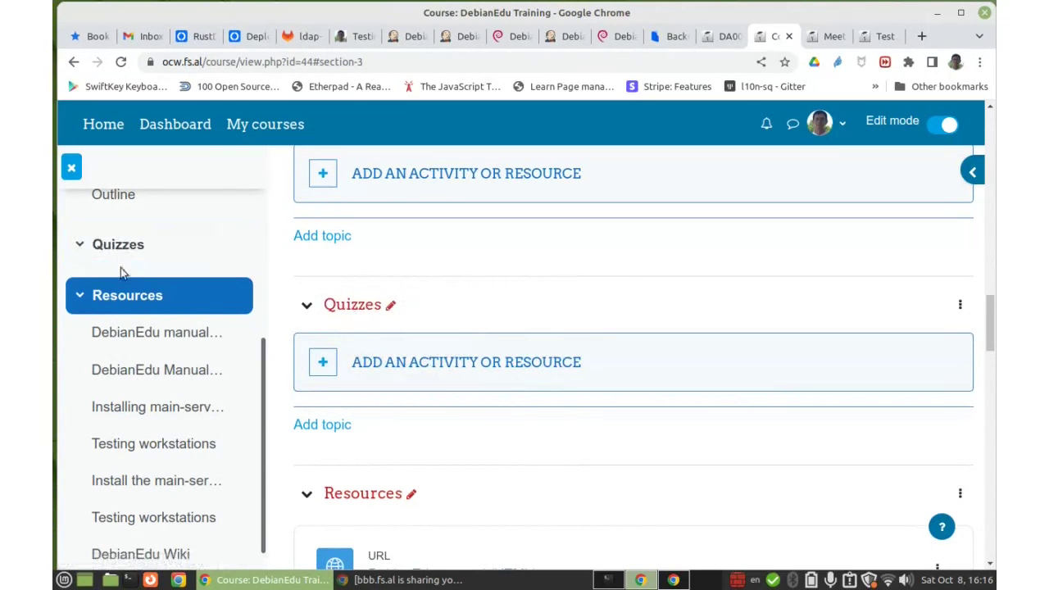
Step: Read the description of the Quiz activity and add a new Quiz to the Quizzes topic
{"action": "left_click", "coordinate": [437, 370]}
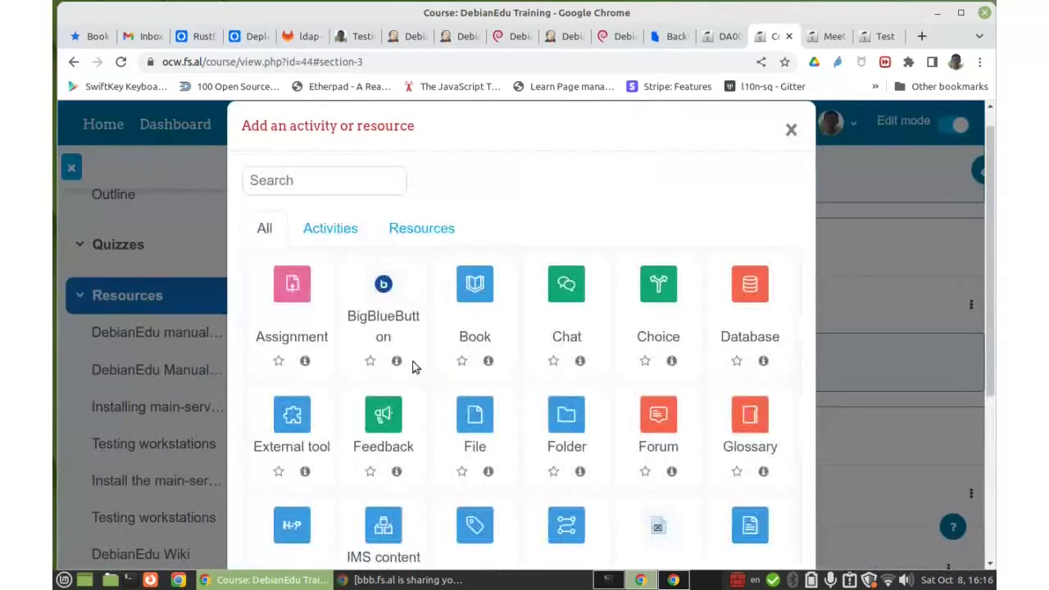
{"action": "scroll", "coordinate": [419, 348], "scroll_direction": "down", "scroll_amount": 3}
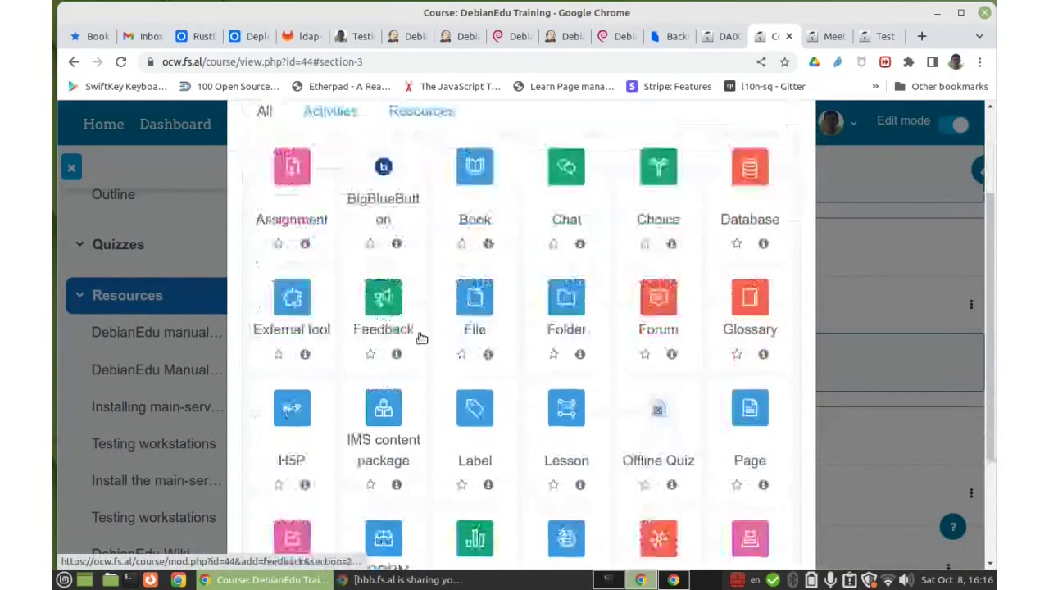
{"action": "scroll", "coordinate": [420, 332], "scroll_direction": "down", "scroll_amount": 2}
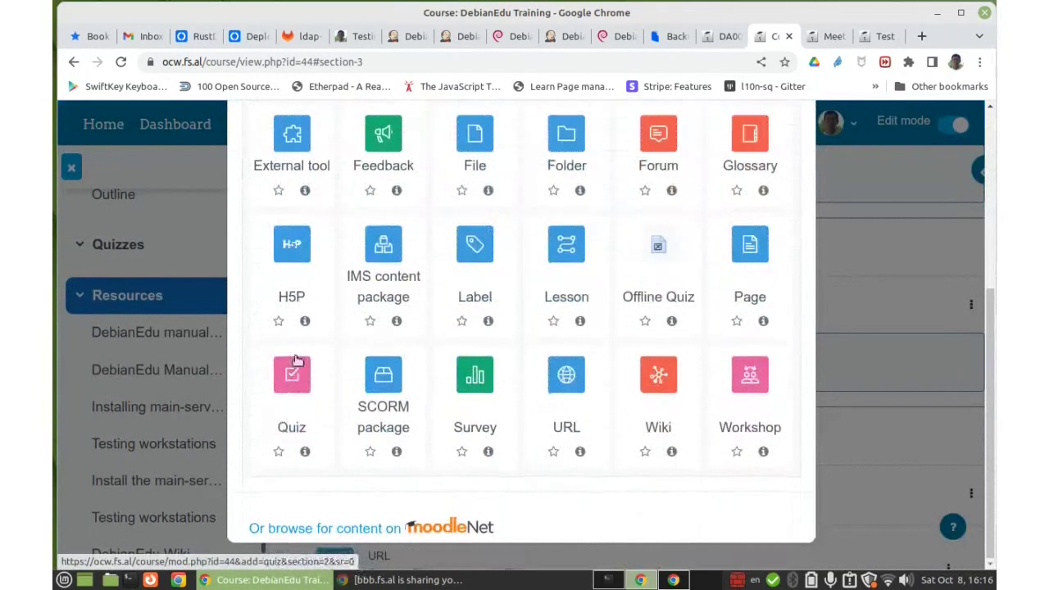
{"action": "left_click", "coordinate": [305, 452]}
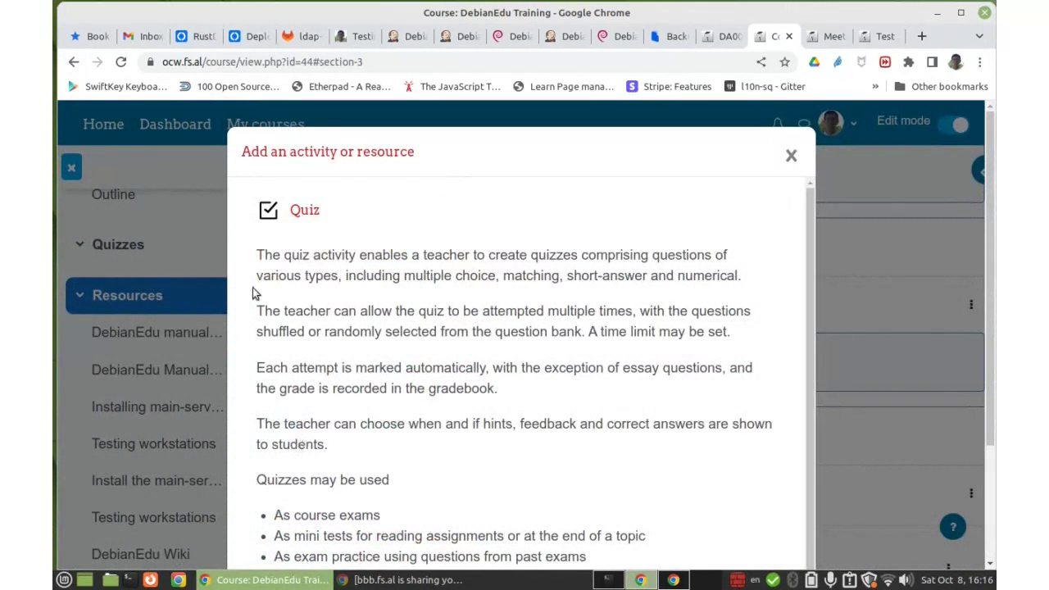
{"action": "left_click_drag", "start_coordinate": [256, 255], "coordinate": [434, 275]}
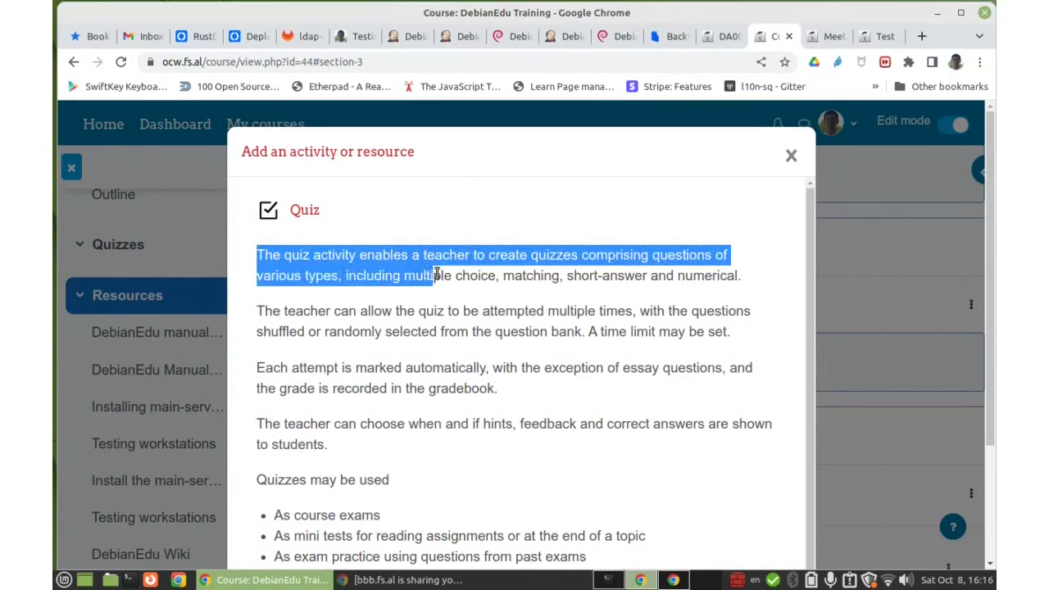
{"action": "left_click", "coordinate": [397, 310]}
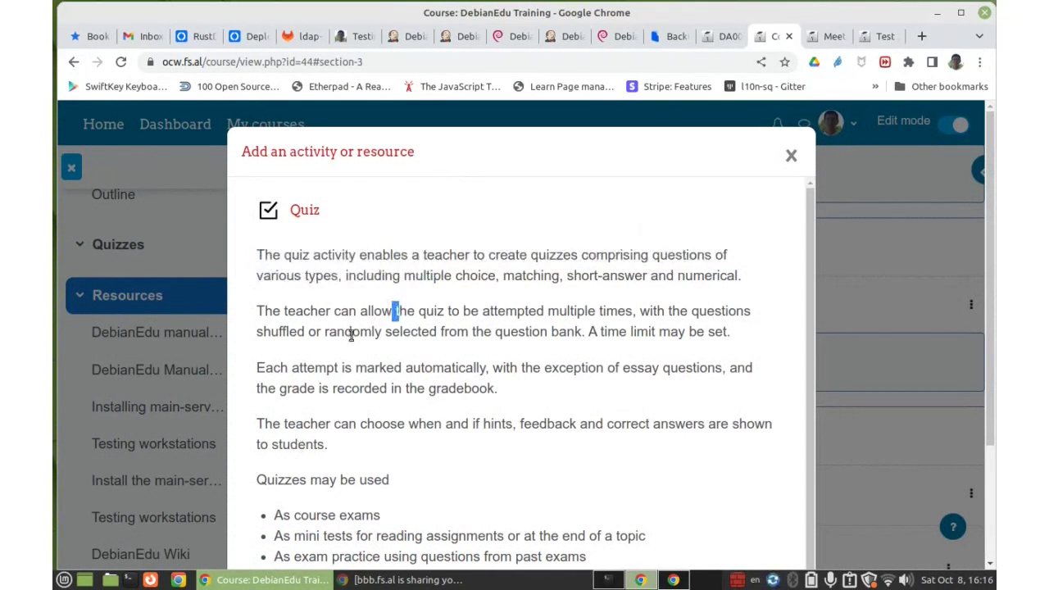
{"action": "scroll", "coordinate": [358, 332], "scroll_direction": "down", "scroll_amount": 5}
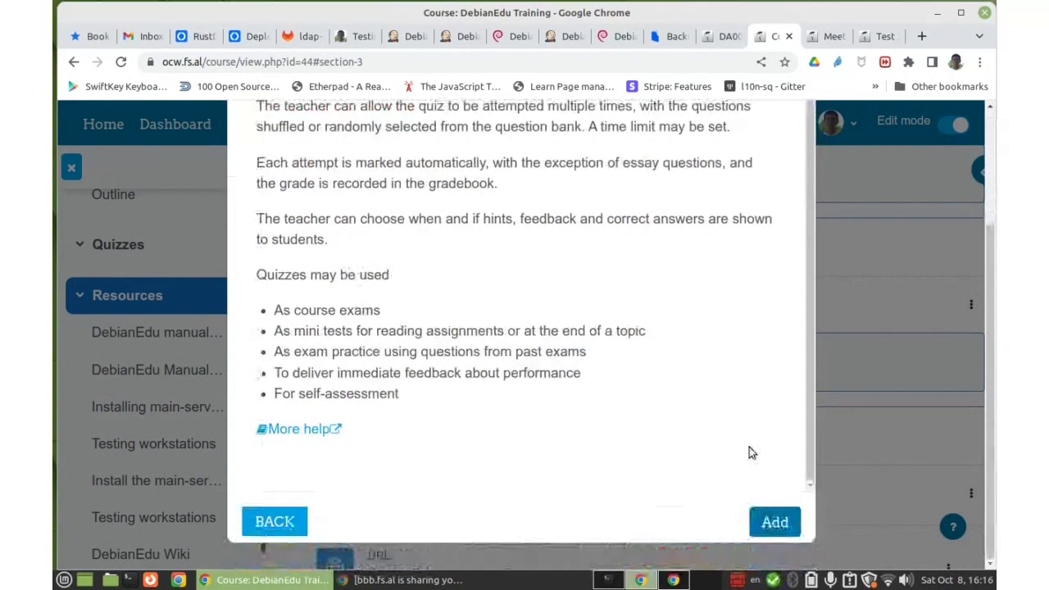
{"action": "left_click", "coordinate": [792, 522]}
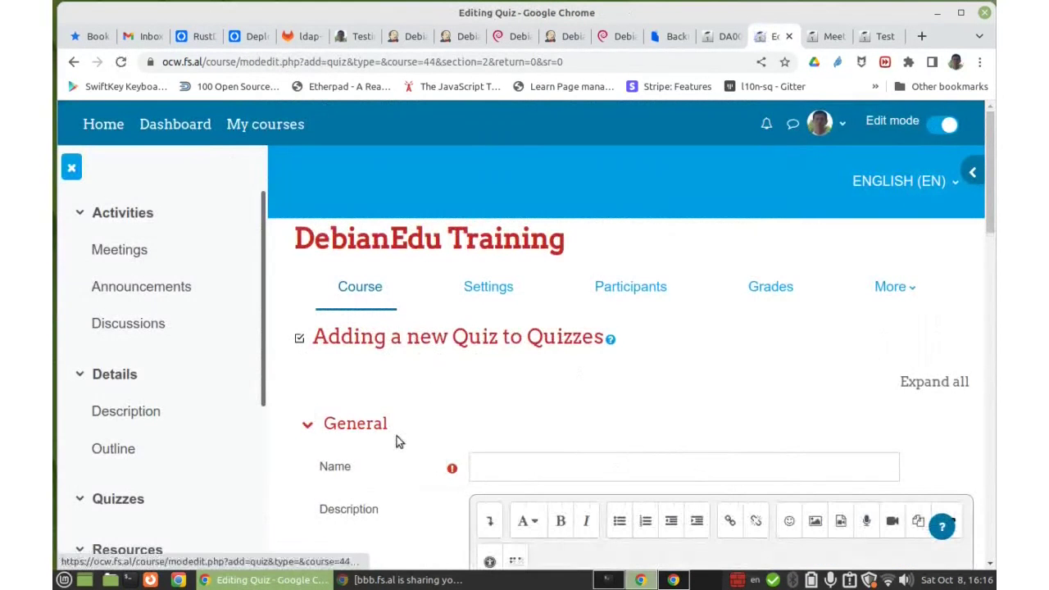
Step: Name the new quiz Q1 and enter "The first quiz." as its description
{"action": "scroll", "coordinate": [496, 398], "scroll_direction": "down", "scroll_amount": 2}
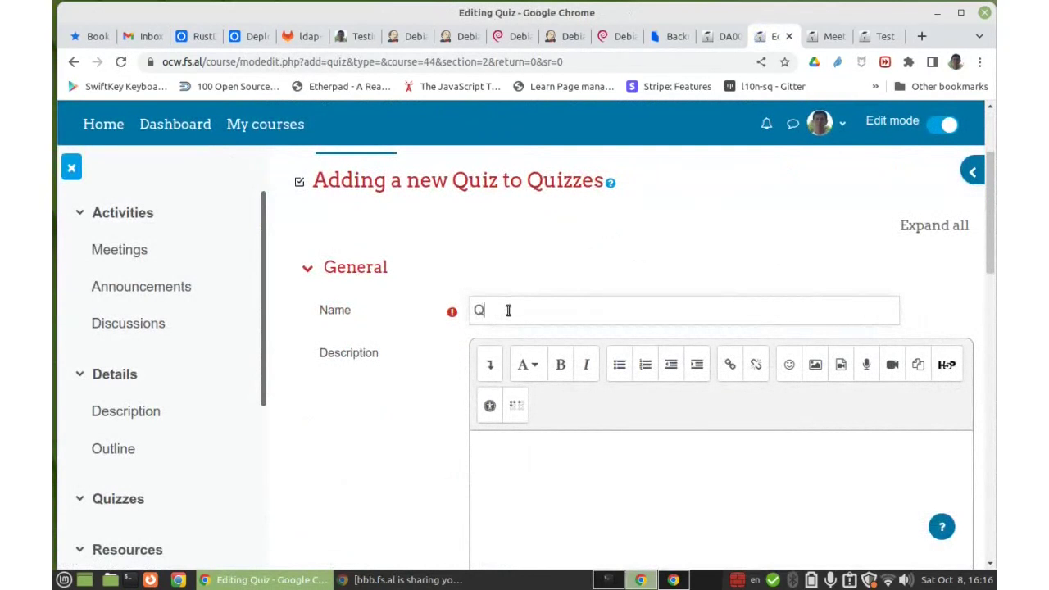
{"action": "type", "text": "1"}
{"action": "scroll", "coordinate": [394, 401], "scroll_direction": "down", "scroll_amount": 2}
{"action": "left_click", "coordinate": [507, 267]}
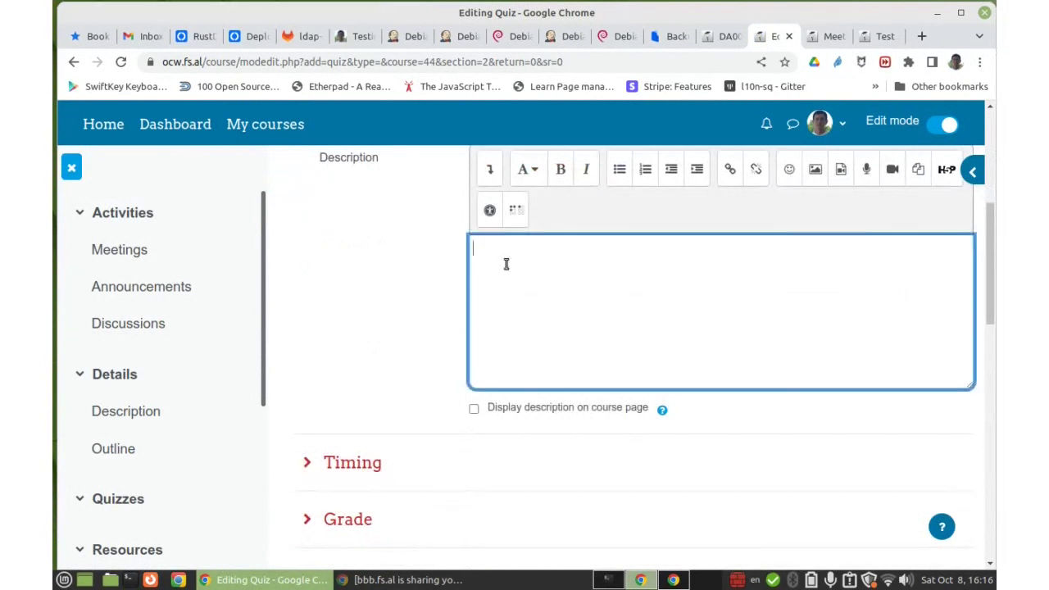
{"action": "type", "text": "The first quiz."}
Step: Expand the quiz's Timing settings and try enabling its closing and opening dates, disabling each again
{"action": "scroll", "coordinate": [395, 286], "scroll_direction": "down", "scroll_amount": 3}
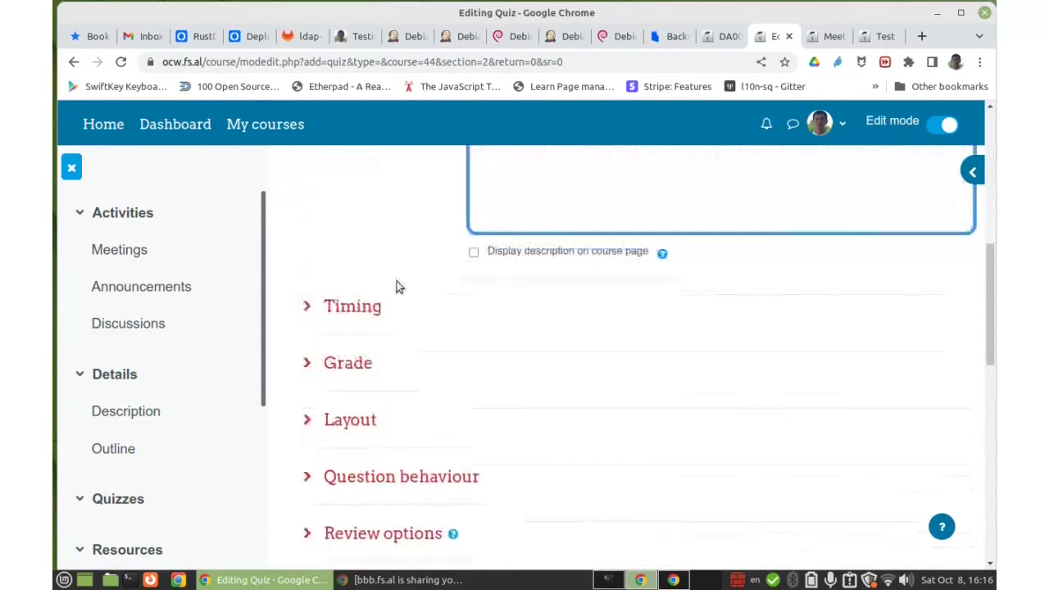
{"action": "scroll", "coordinate": [407, 278], "scroll_direction": "down", "scroll_amount": 2}
{"action": "left_click", "coordinate": [323, 195]}
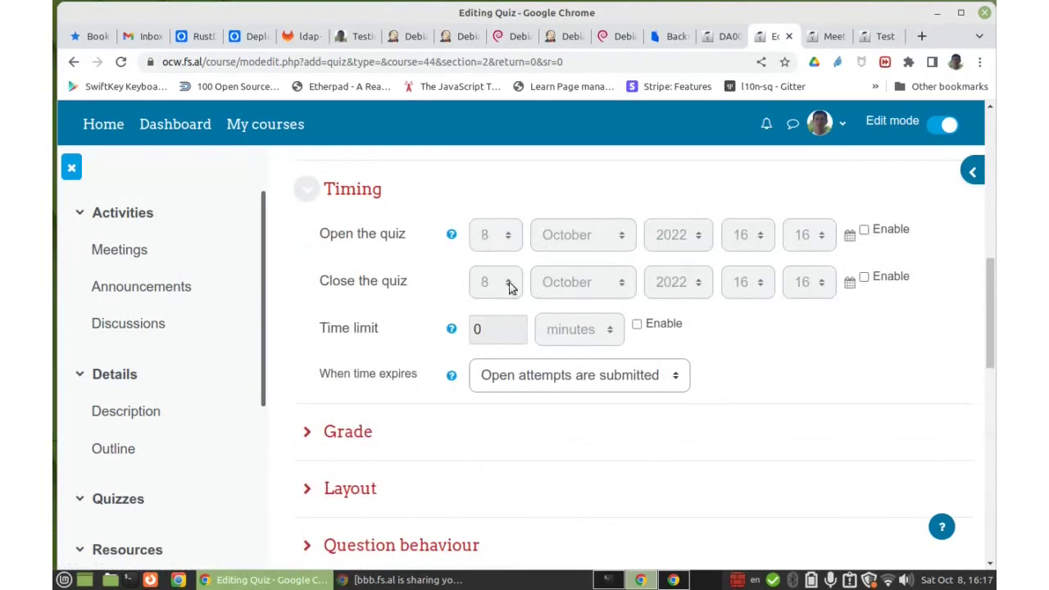
{"action": "left_click", "coordinate": [864, 277]}
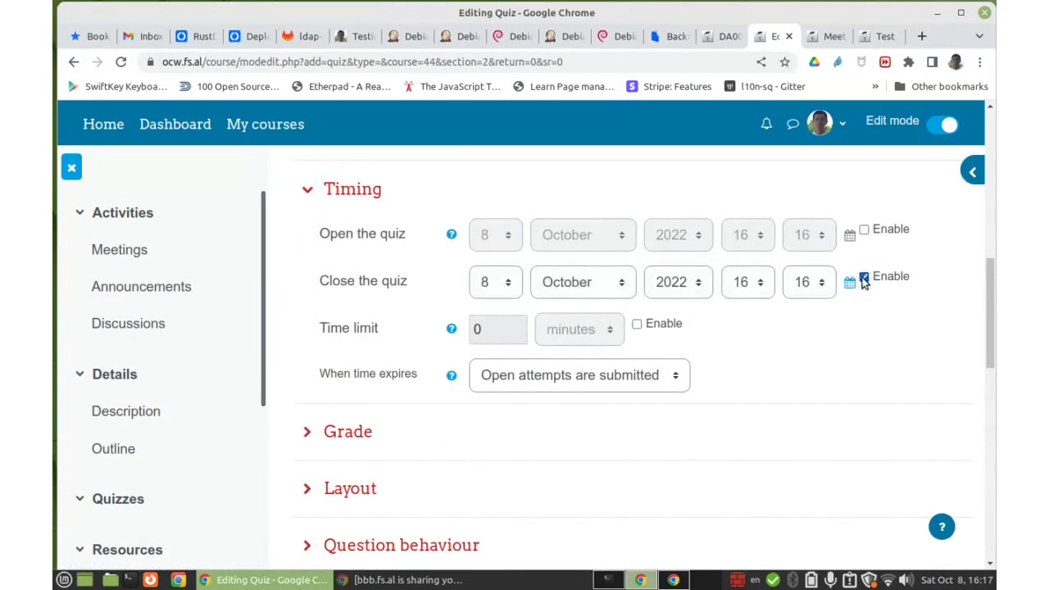
{"action": "left_click", "coordinate": [864, 277]}
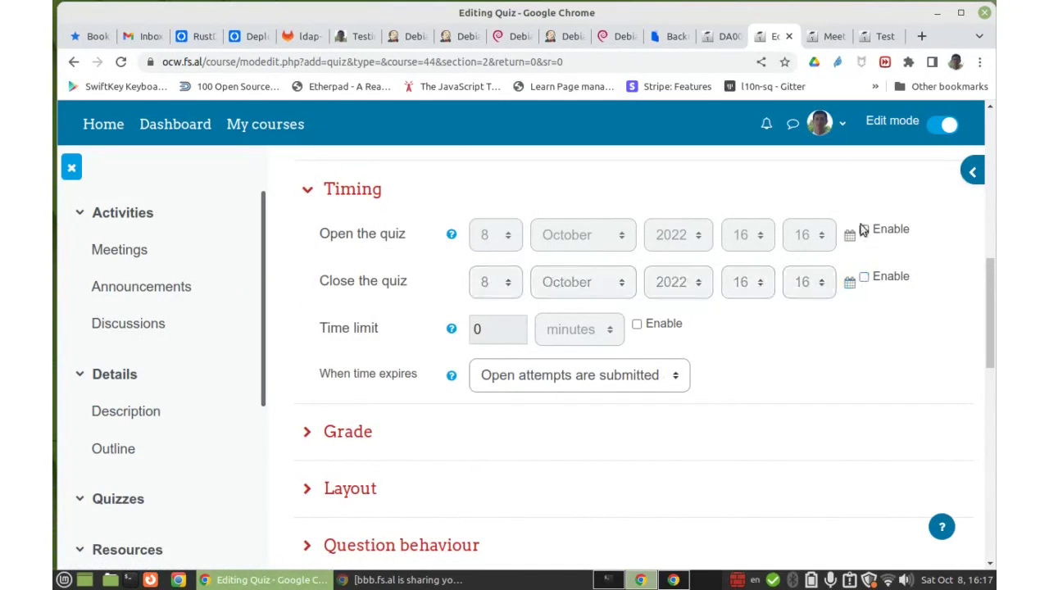
{"action": "left_click", "coordinate": [865, 232]}
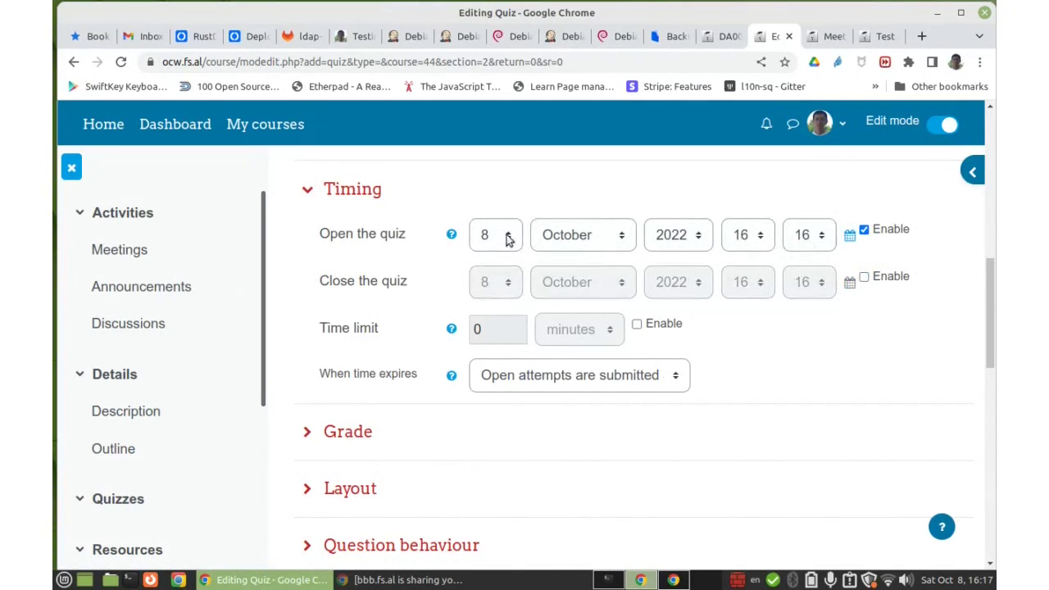
{"action": "left_click", "coordinate": [865, 230]}
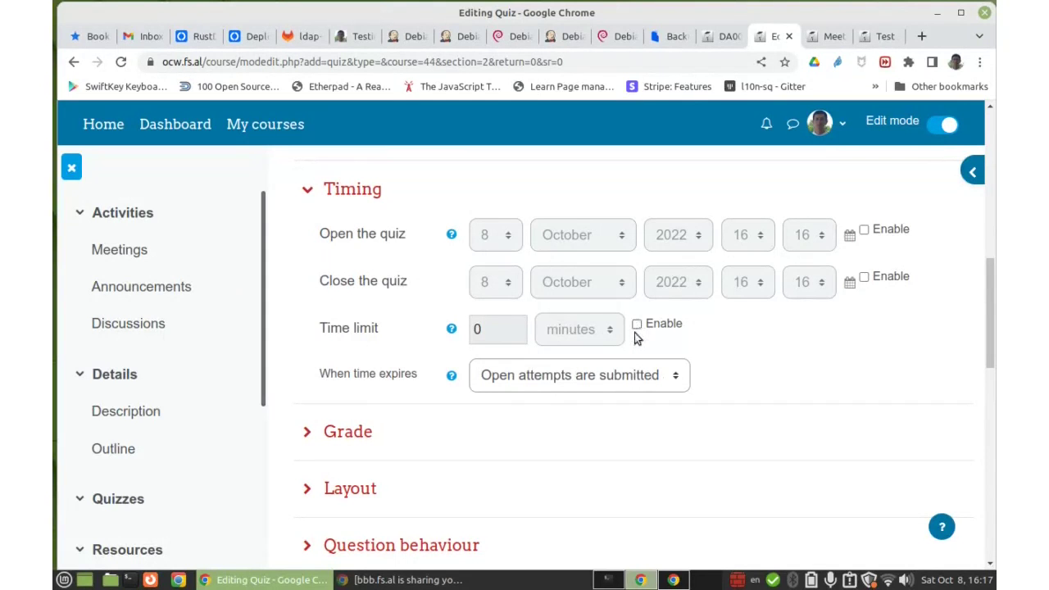
Step: Read the help for the quiz's Time limit setting and dismiss it
{"action": "left_click", "coordinate": [451, 329]}
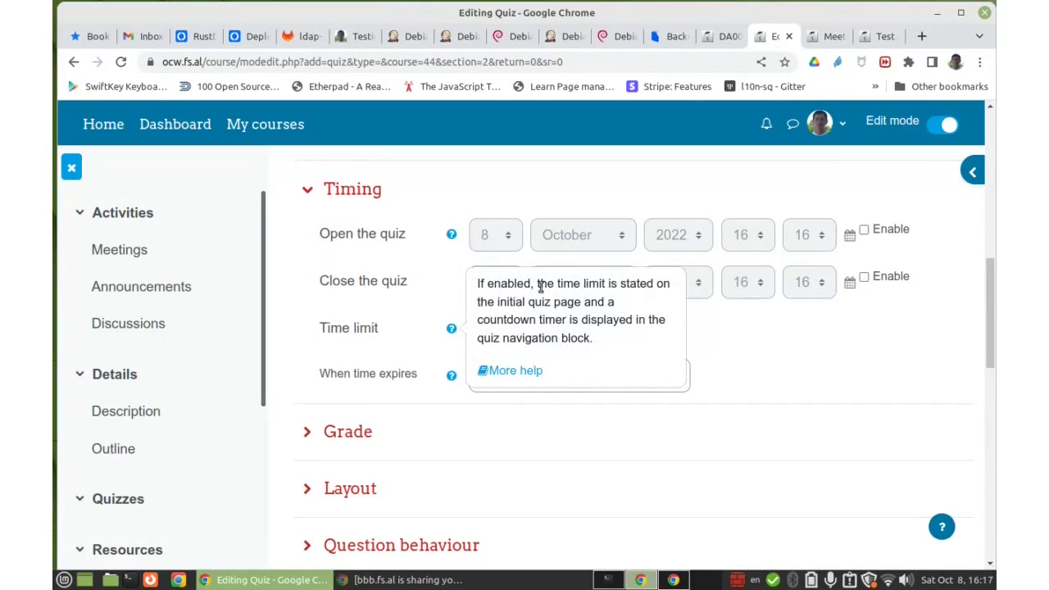
{"action": "scroll", "coordinate": [623, 291], "scroll_direction": "up", "scroll_amount": 1}
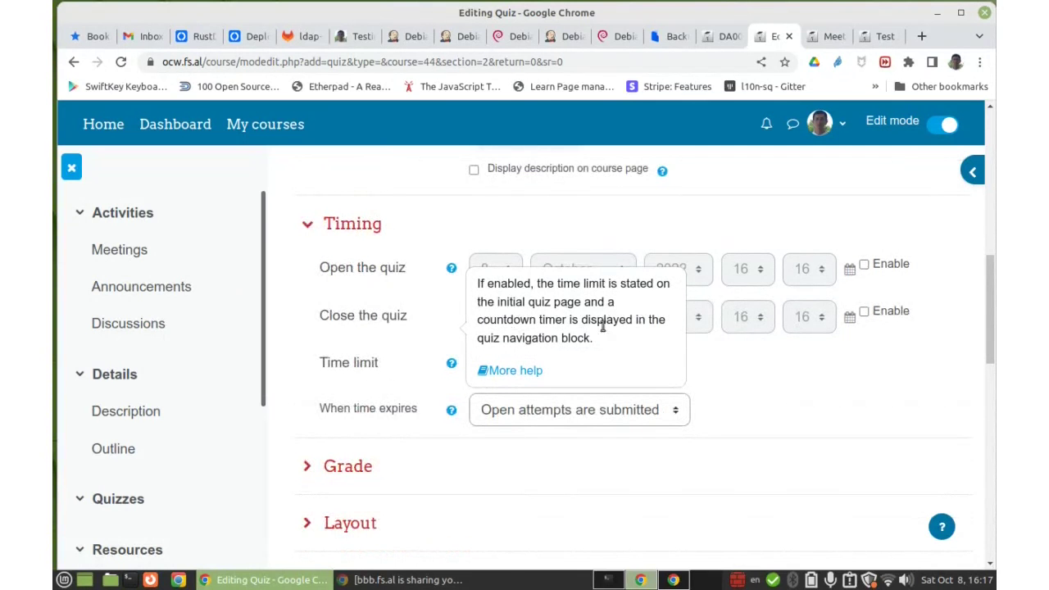
{"action": "scroll", "coordinate": [599, 324], "scroll_direction": "down", "scroll_amount": 1}
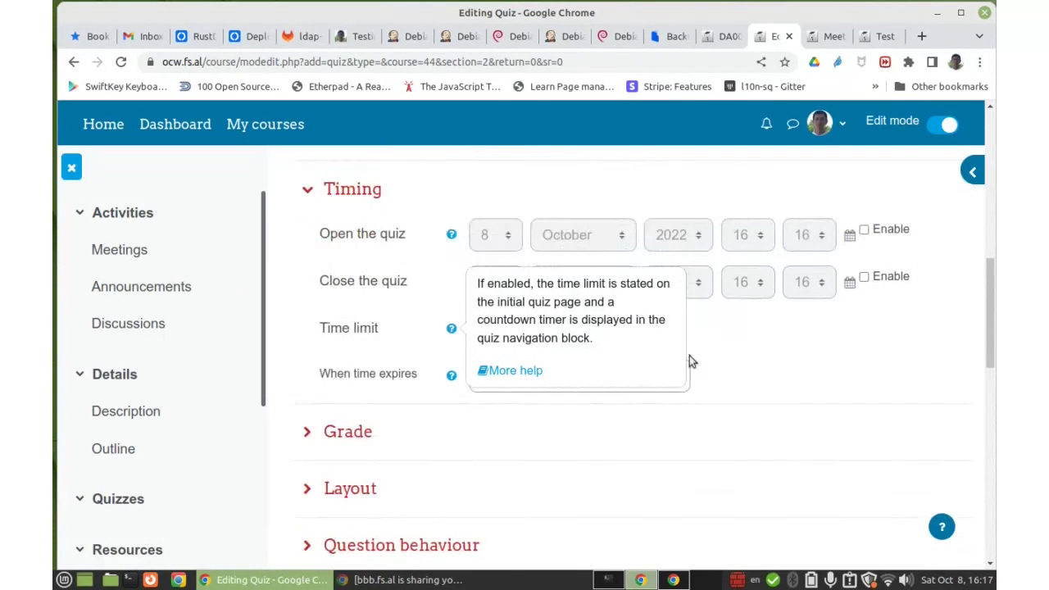
{"action": "left_click", "coordinate": [758, 334]}
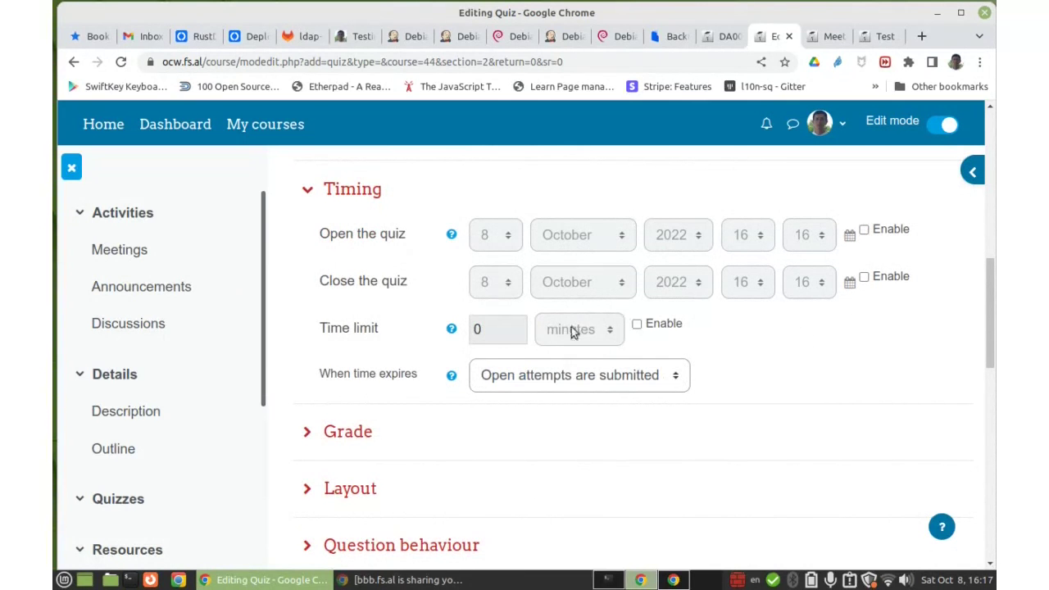
Step: Try enabling a time limit in minutes for the quiz, and disable it again
{"action": "left_click", "coordinate": [637, 326]}
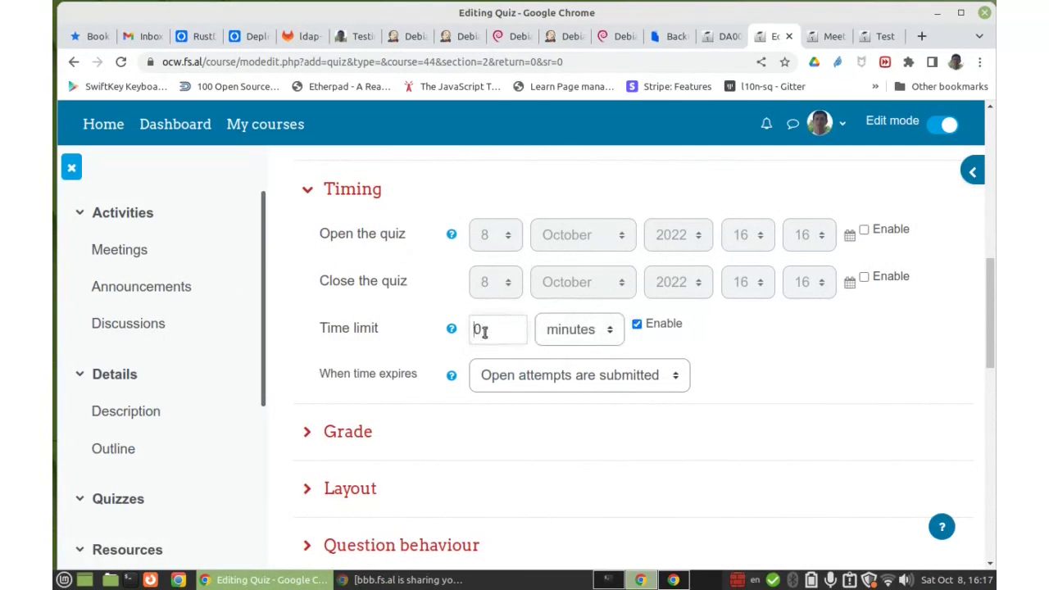
{"action": "type", "text": "2"}
{"action": "key", "text": "BackSpace"}
{"action": "left_click", "coordinate": [638, 326]}
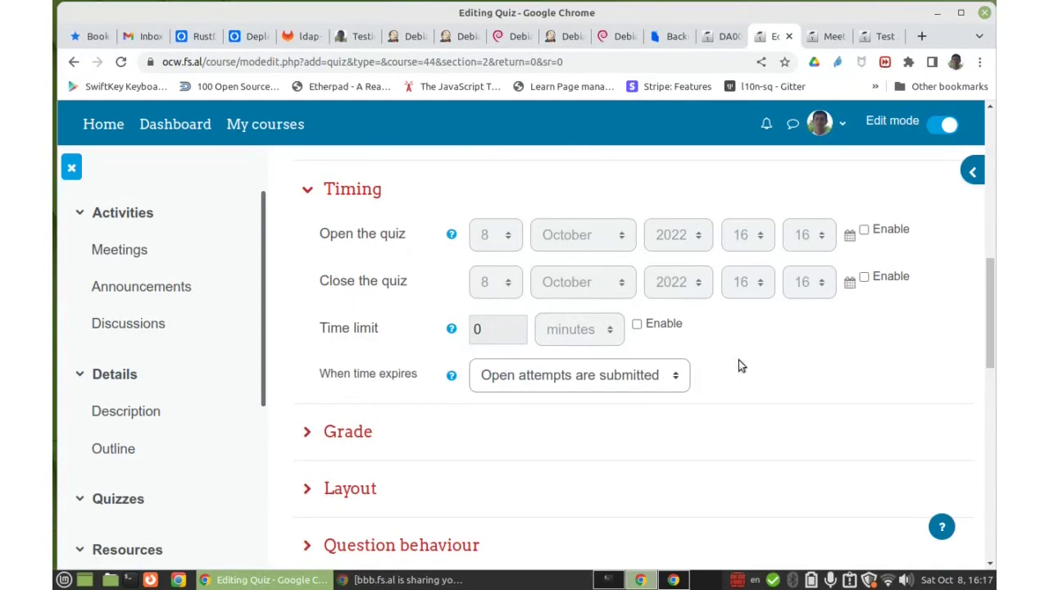
Step: Check the help for the When time expires setting and look over the remaining quiz settings sections
{"action": "left_click", "coordinate": [450, 377]}
{"action": "left_click", "coordinate": [436, 410]}
{"action": "scroll", "coordinate": [743, 361], "scroll_direction": "down", "scroll_amount": 3}
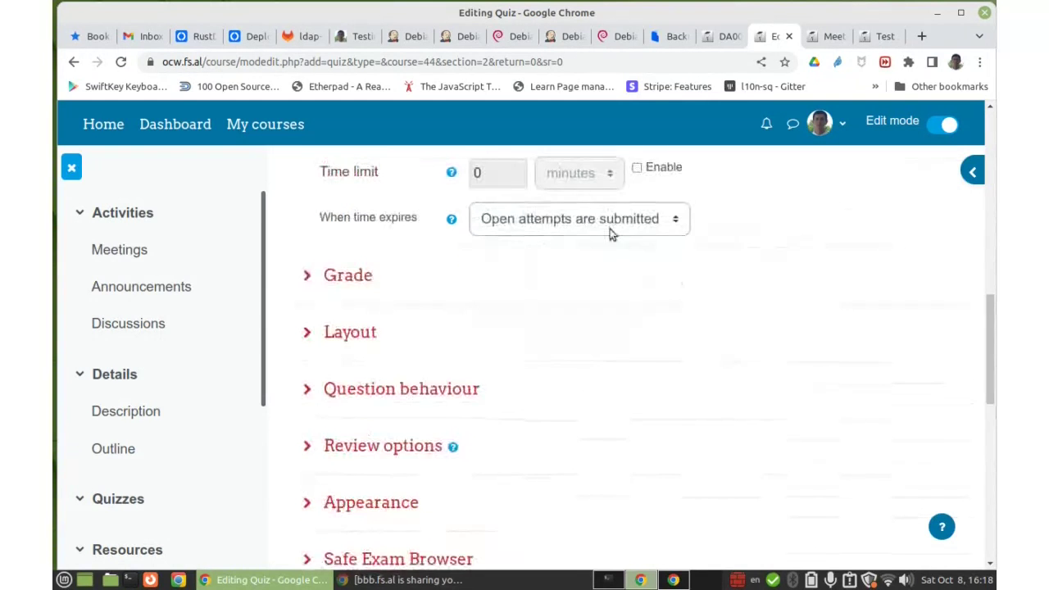
Step: Review the When time expires choices, pick open attempts being submitted automatically, and collapse the Timing section
{"action": "left_click", "coordinate": [605, 219]}
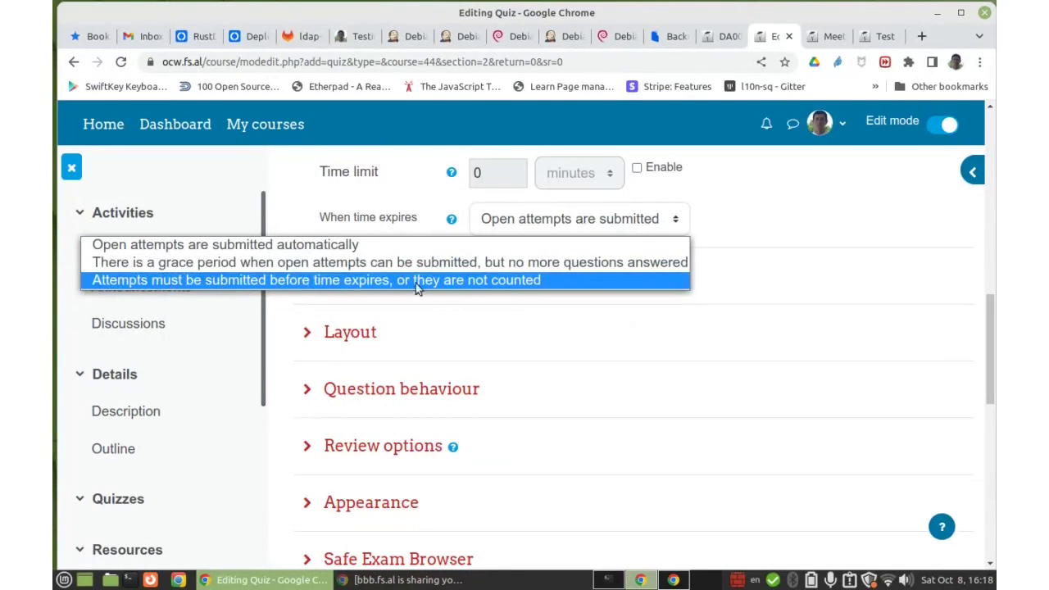
{"action": "left_click", "coordinate": [697, 310]}
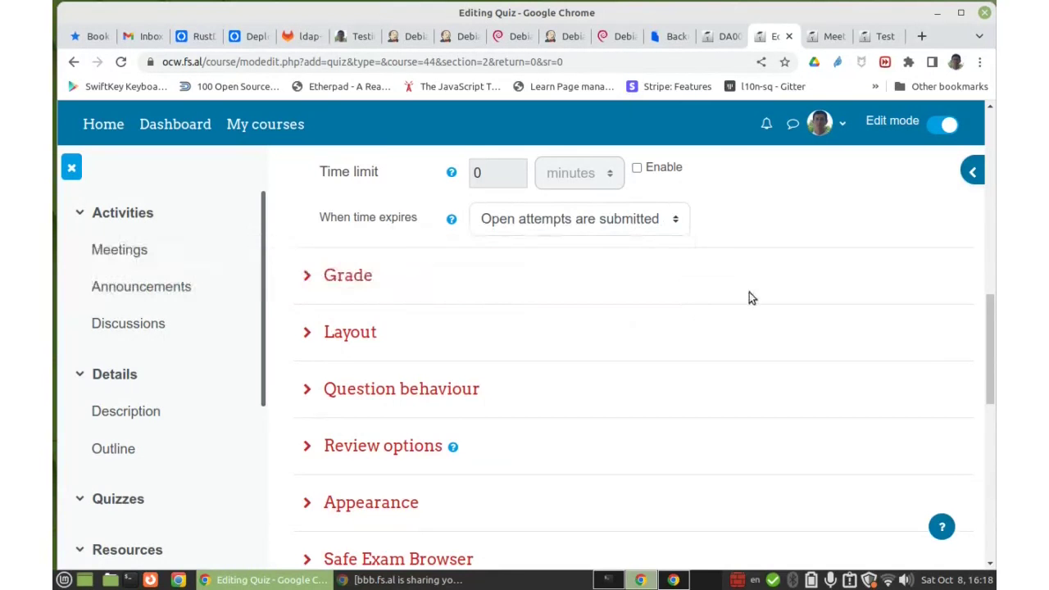
{"action": "scroll", "coordinate": [481, 311], "scroll_direction": "up", "scroll_amount": 2}
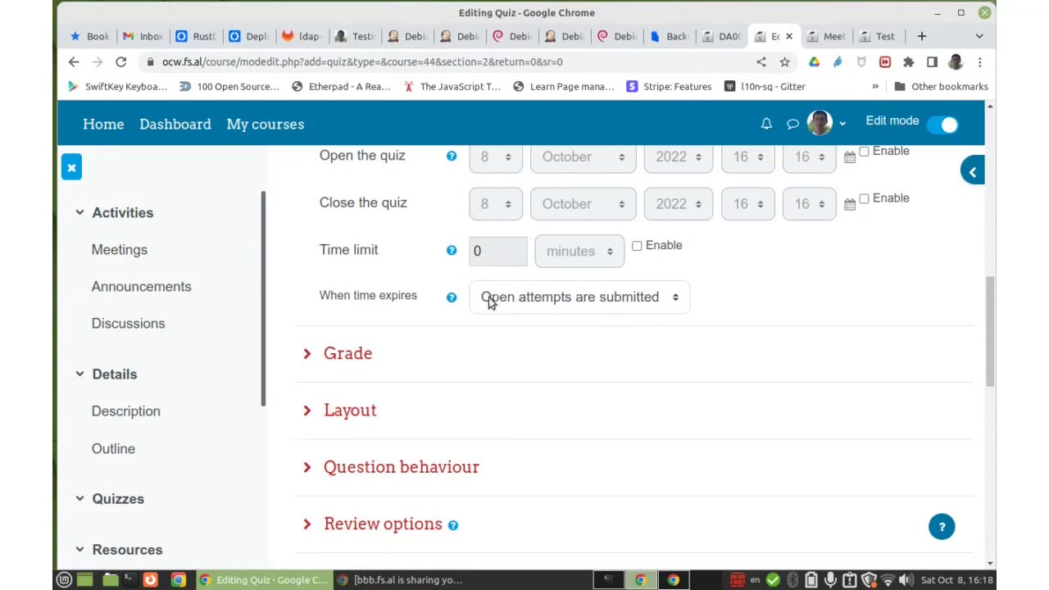
{"action": "left_click", "coordinate": [616, 303]}
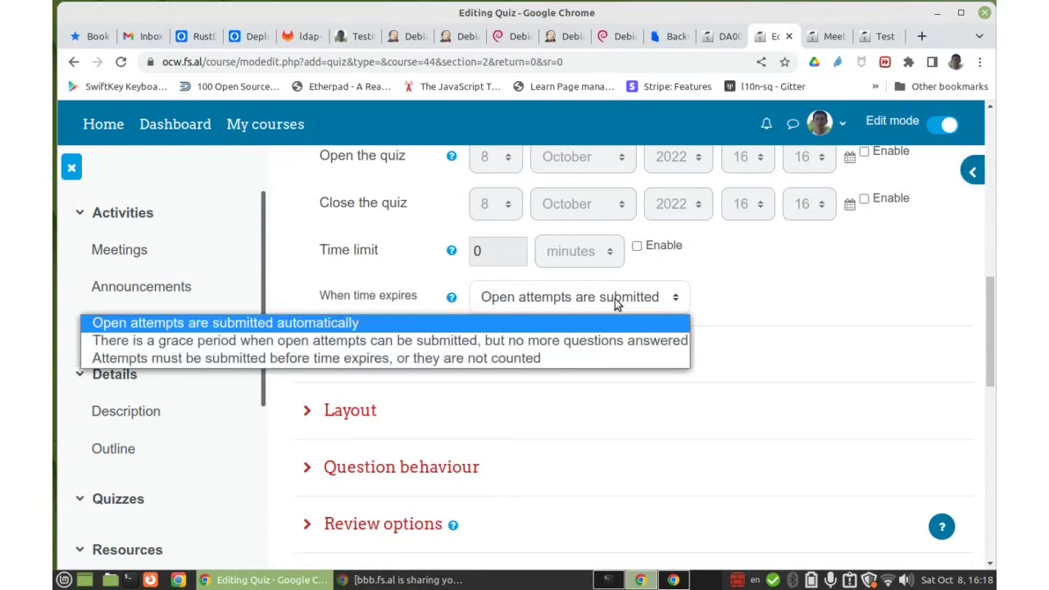
{"action": "left_click", "coordinate": [376, 327]}
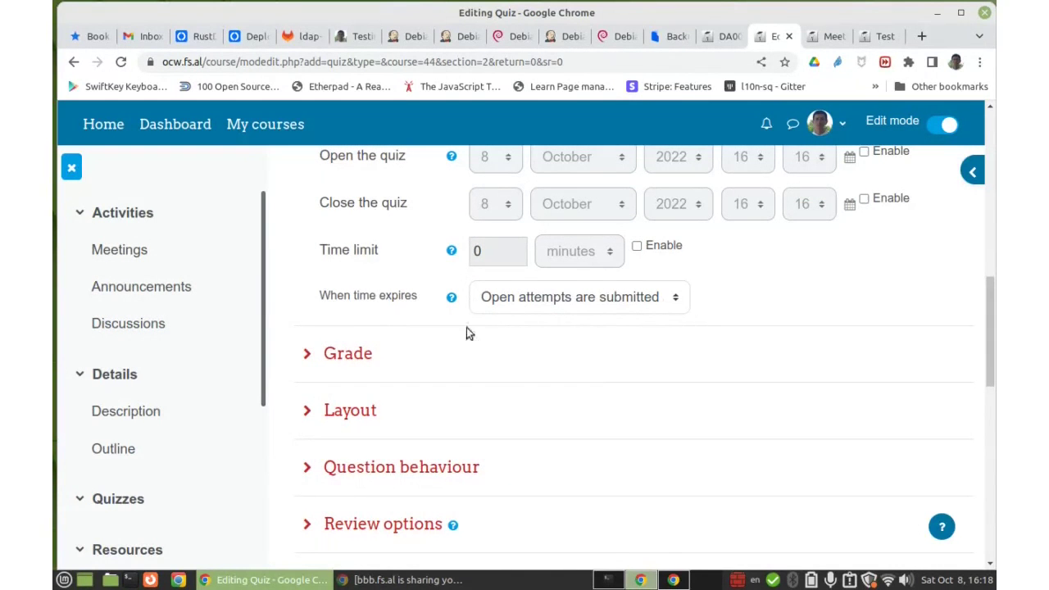
{"action": "scroll", "coordinate": [422, 311], "scroll_direction": "up", "scroll_amount": 1}
{"action": "left_click", "coordinate": [342, 191]}
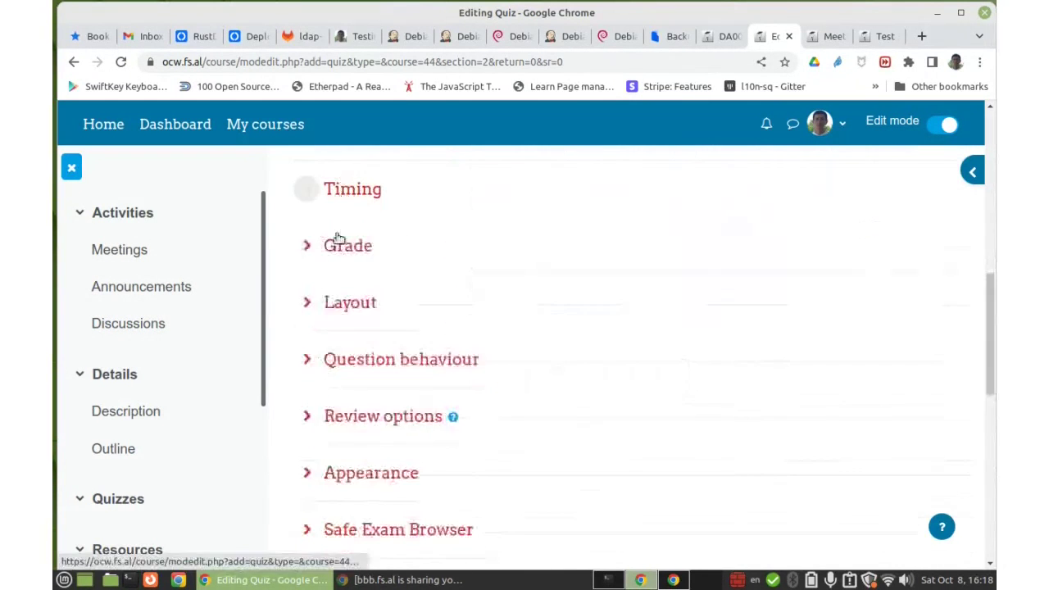
Step: Expand the quiz's Grade settings, review the choices for Attempts allowed and Grading method, and collapse the section
{"action": "left_click", "coordinate": [336, 236]}
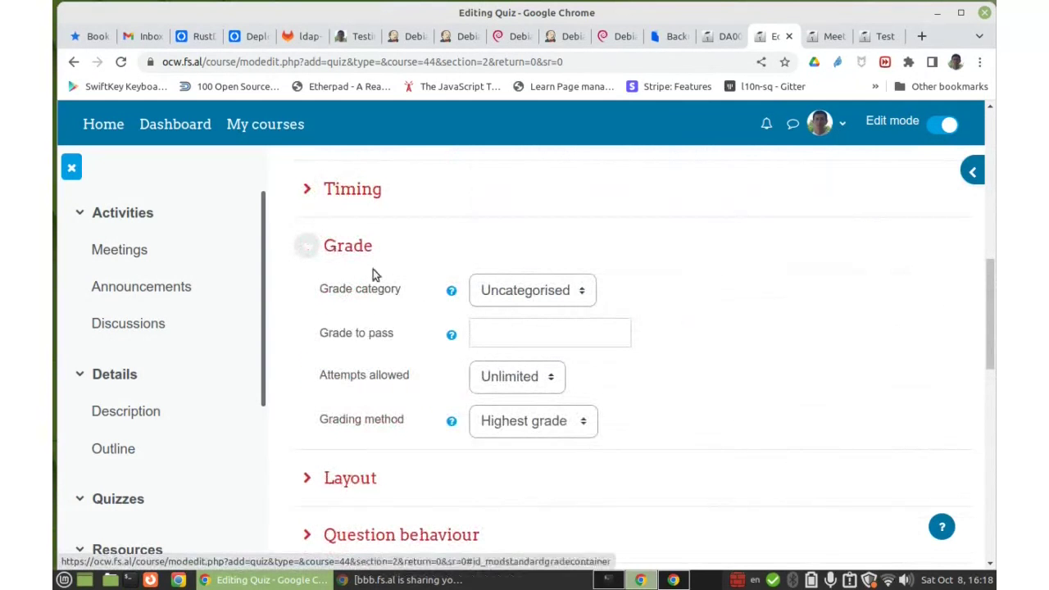
{"action": "left_click", "coordinate": [502, 383]}
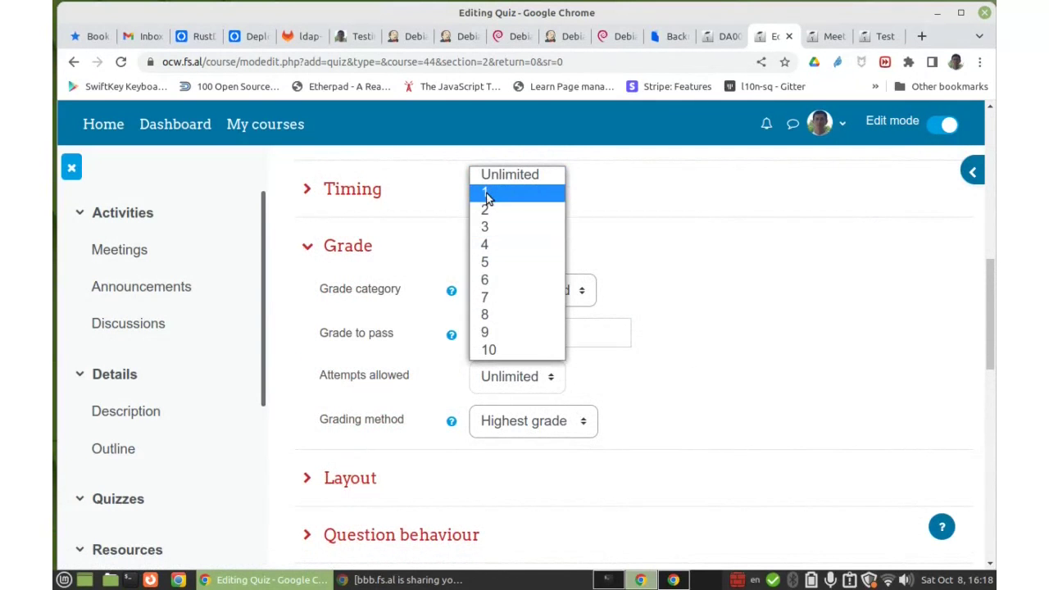
{"action": "left_click", "coordinate": [661, 206]}
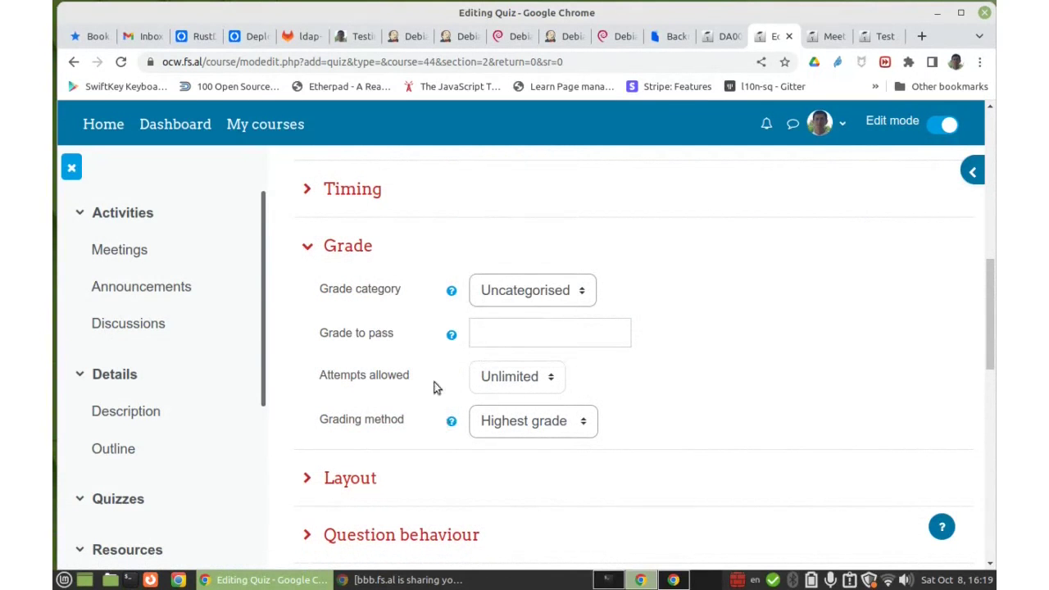
{"action": "left_click", "coordinate": [512, 427]}
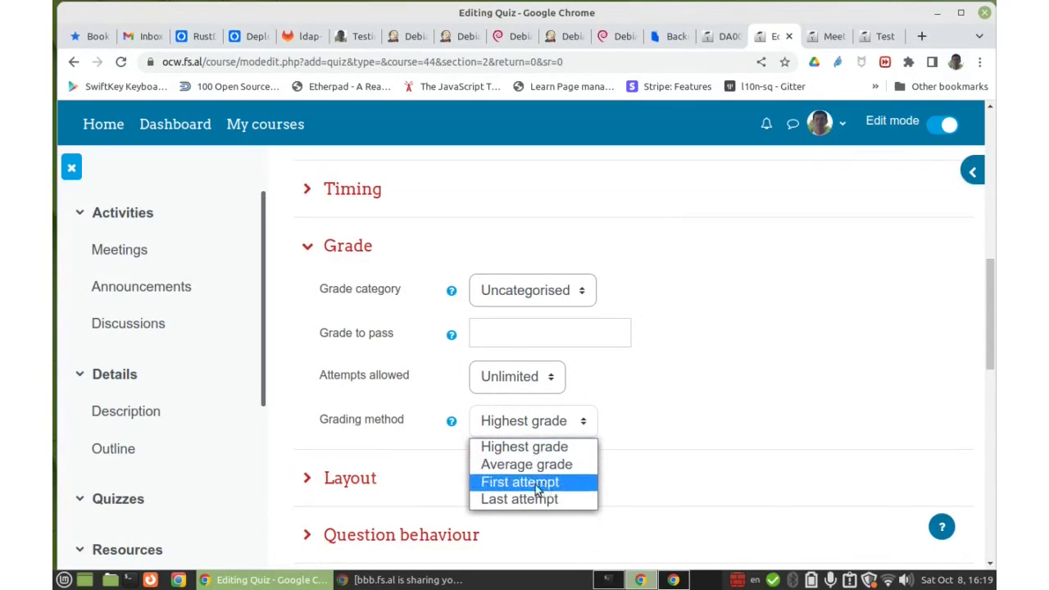
{"action": "left_click", "coordinate": [710, 379]}
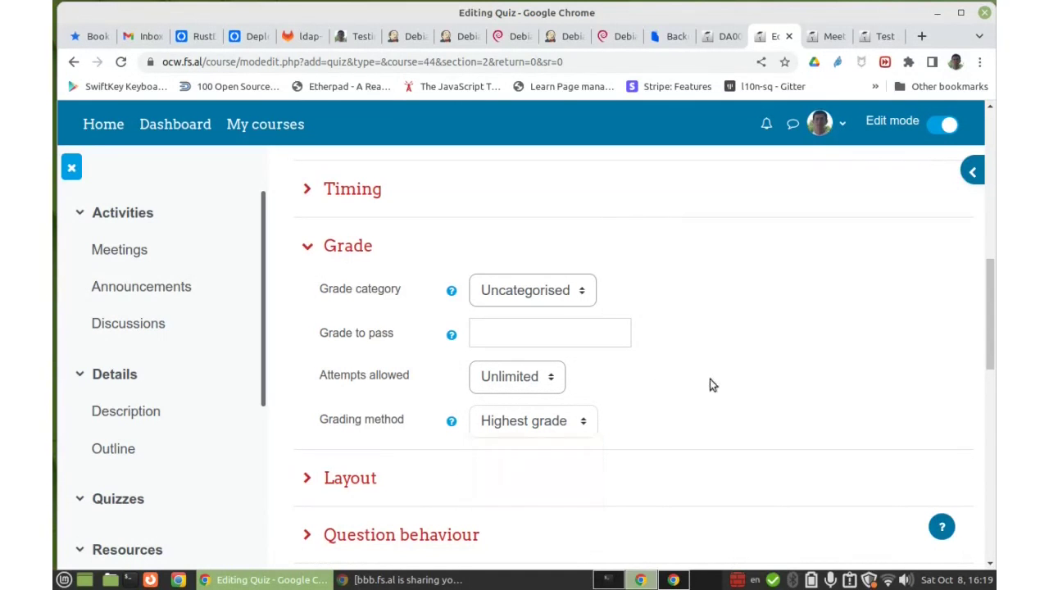
{"action": "left_click", "coordinate": [354, 251]}
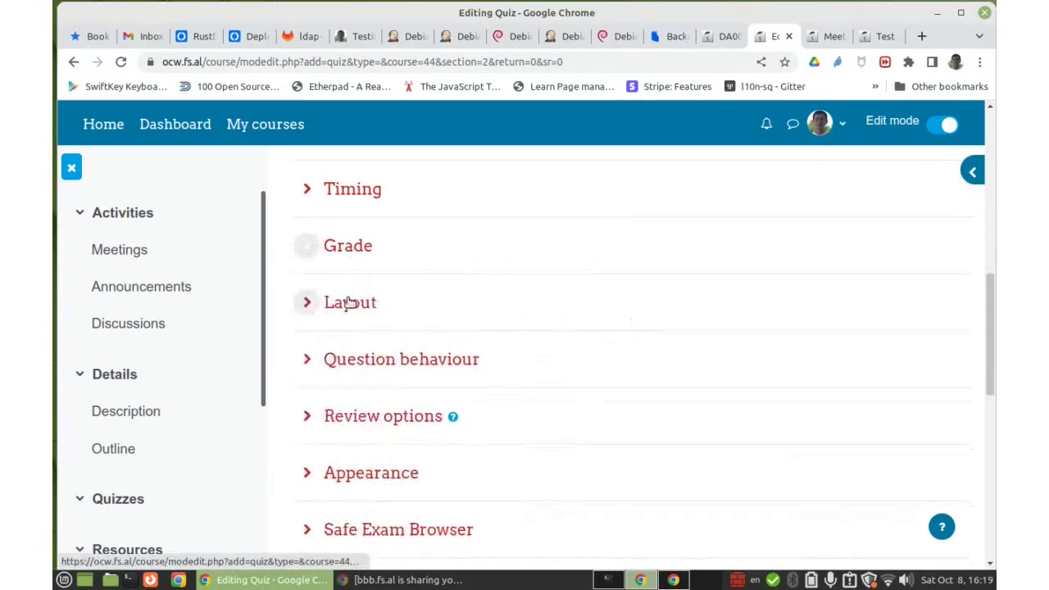
Step: Expand the quiz's Layout settings and look through the choices for the New page setting
{"action": "left_click", "coordinate": [346, 302]}
{"action": "scroll", "coordinate": [417, 292], "scroll_direction": "down", "scroll_amount": 1}
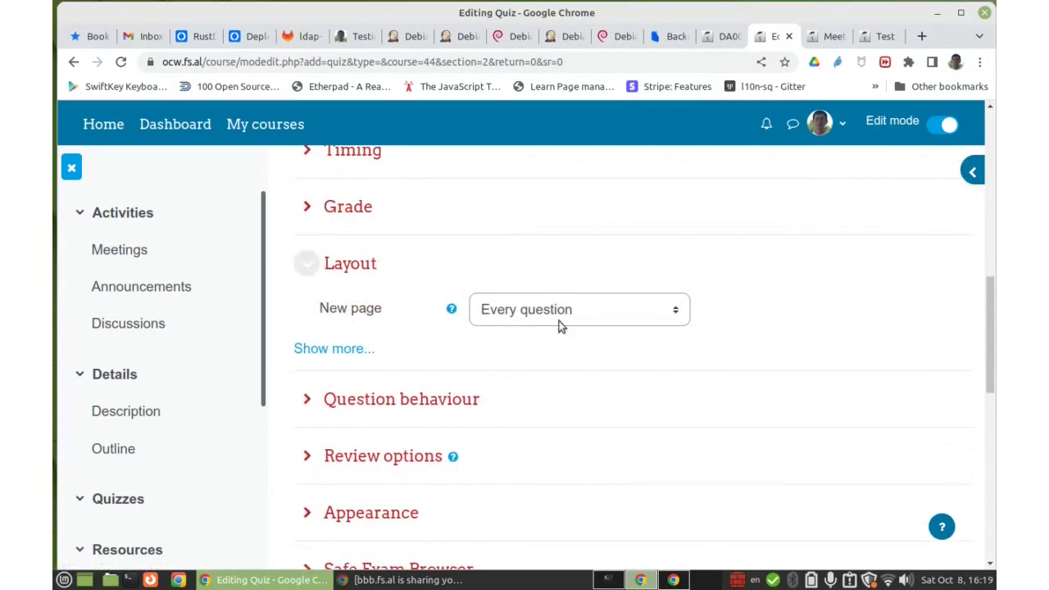
{"action": "left_click", "coordinate": [585, 314]}
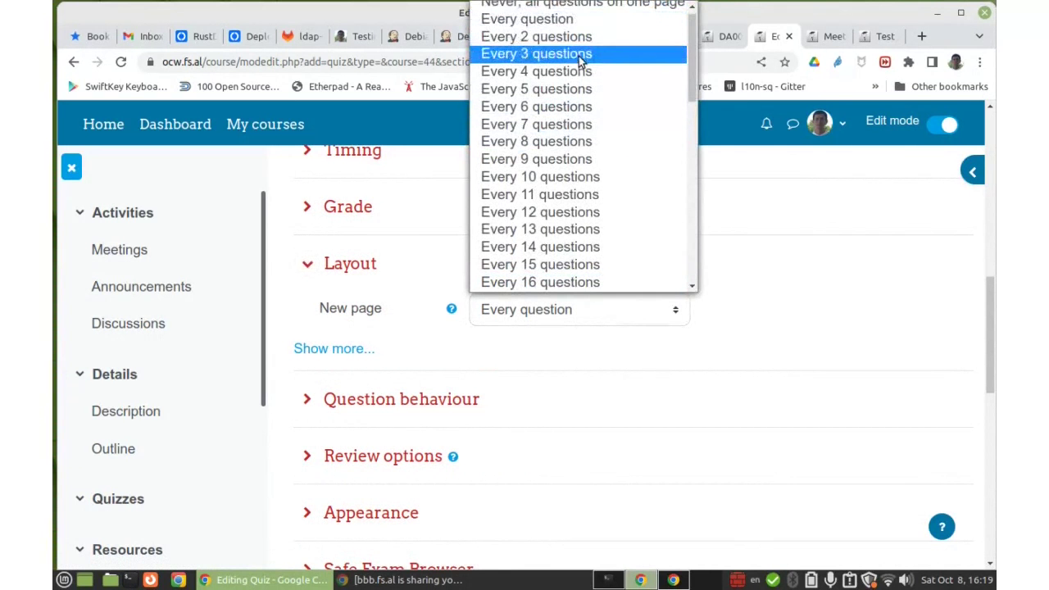
{"action": "scroll", "coordinate": [631, 139], "scroll_direction": "down", "scroll_amount": 10}
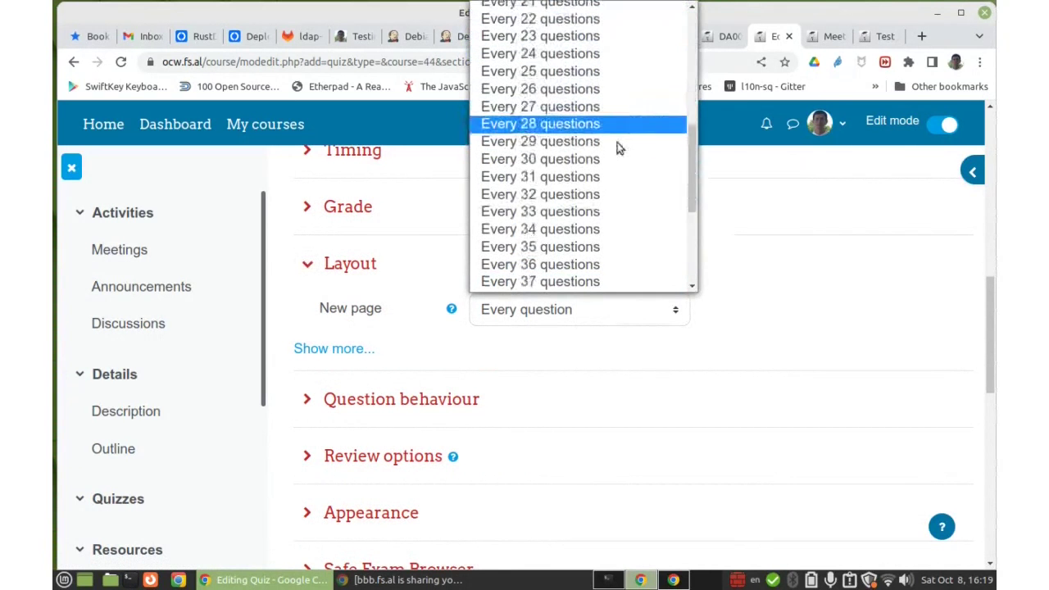
{"action": "left_click", "coordinate": [571, 398]}
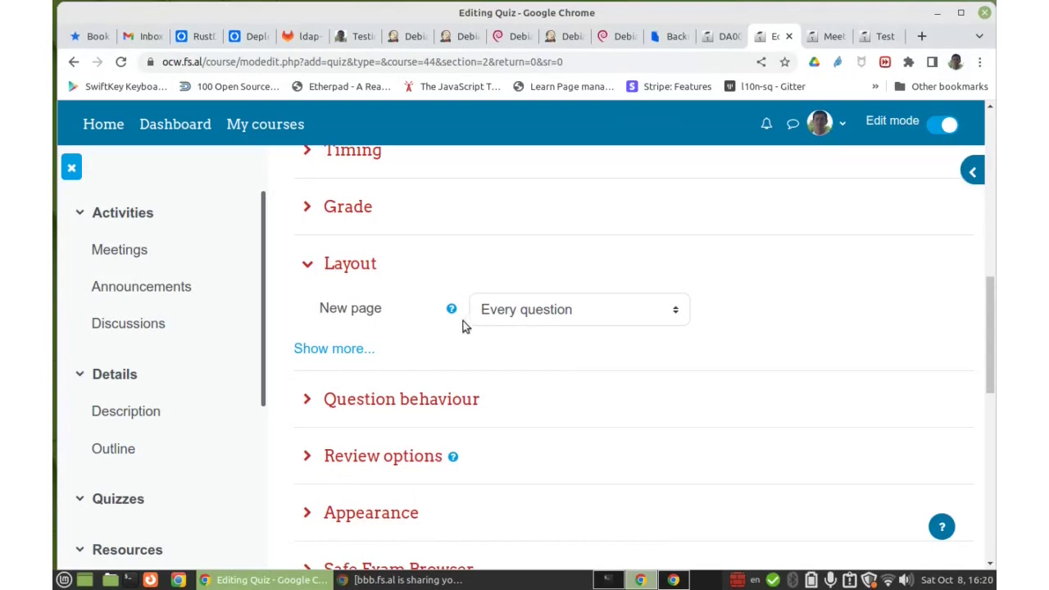
Step: Try New page as Every 5 questions and as Never, all questions on one page, and return it to Every question
{"action": "left_click", "coordinate": [539, 318]}
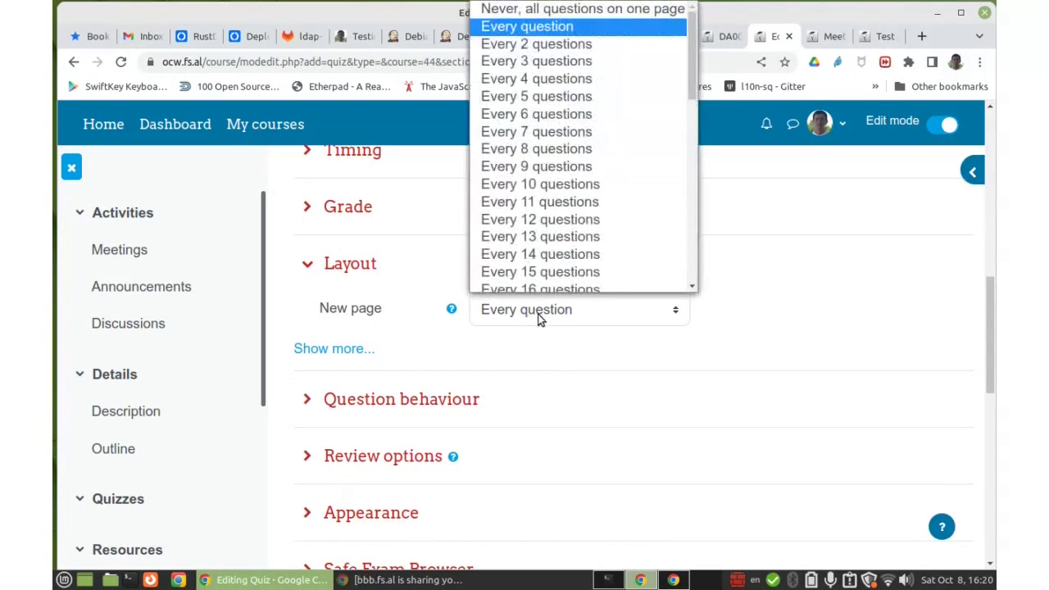
{"action": "left_click", "coordinate": [554, 91]}
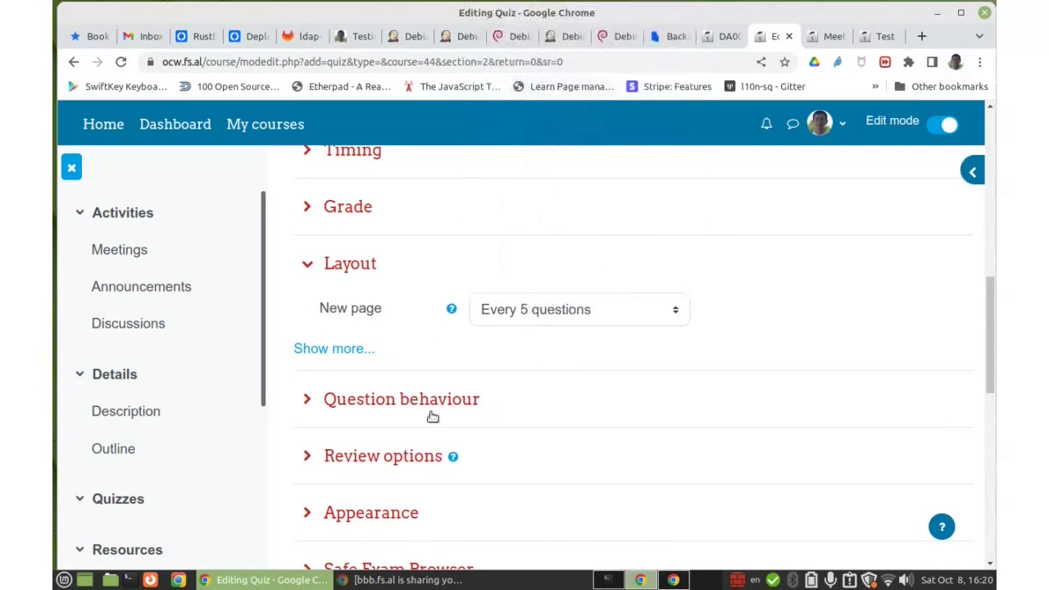
{"action": "left_click", "coordinate": [524, 313]}
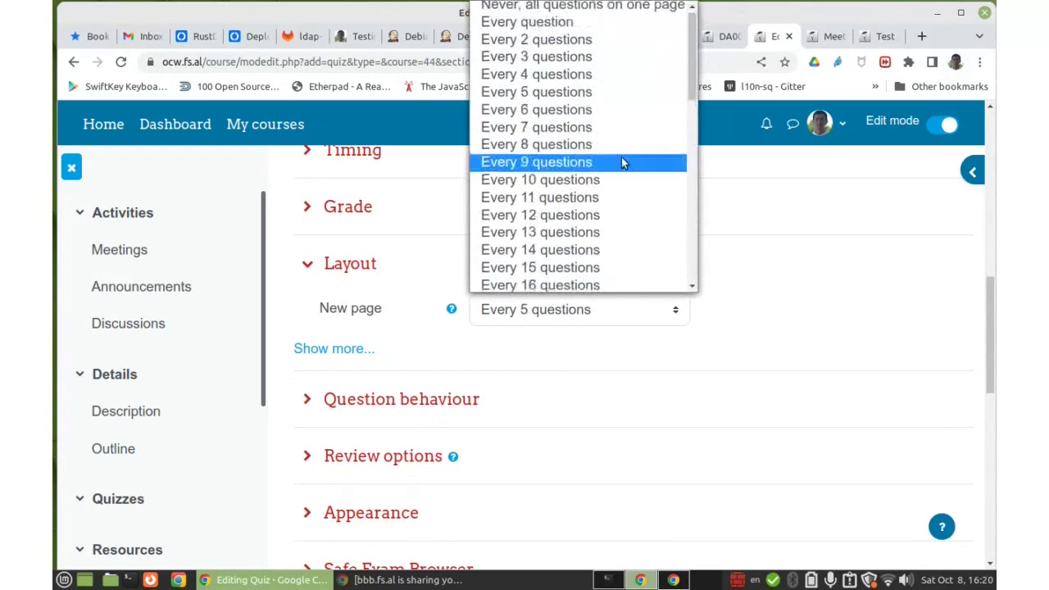
{"action": "left_click", "coordinate": [609, 8]}
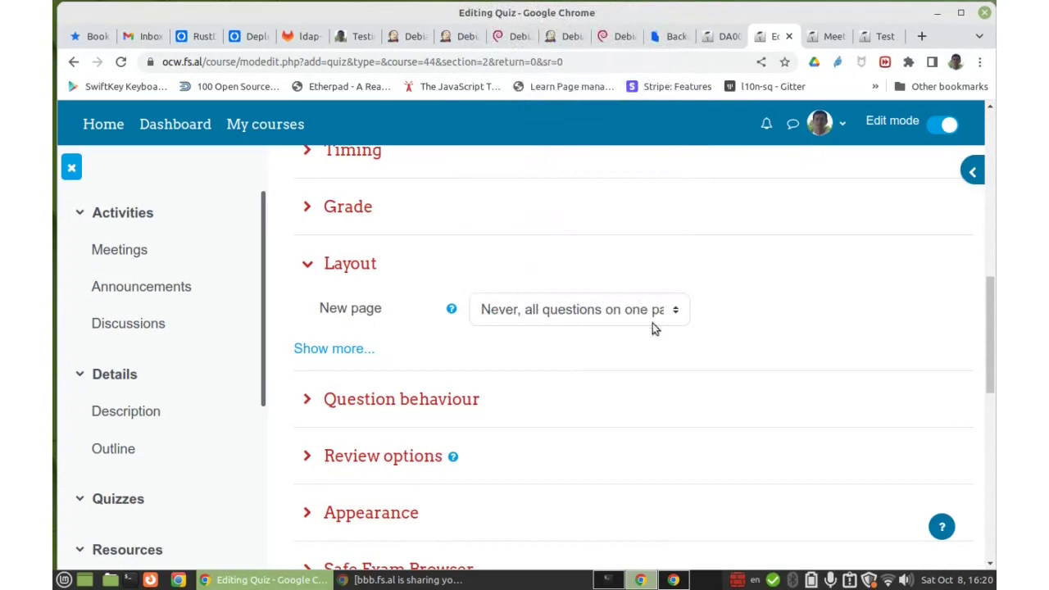
{"action": "left_click", "coordinate": [527, 320]}
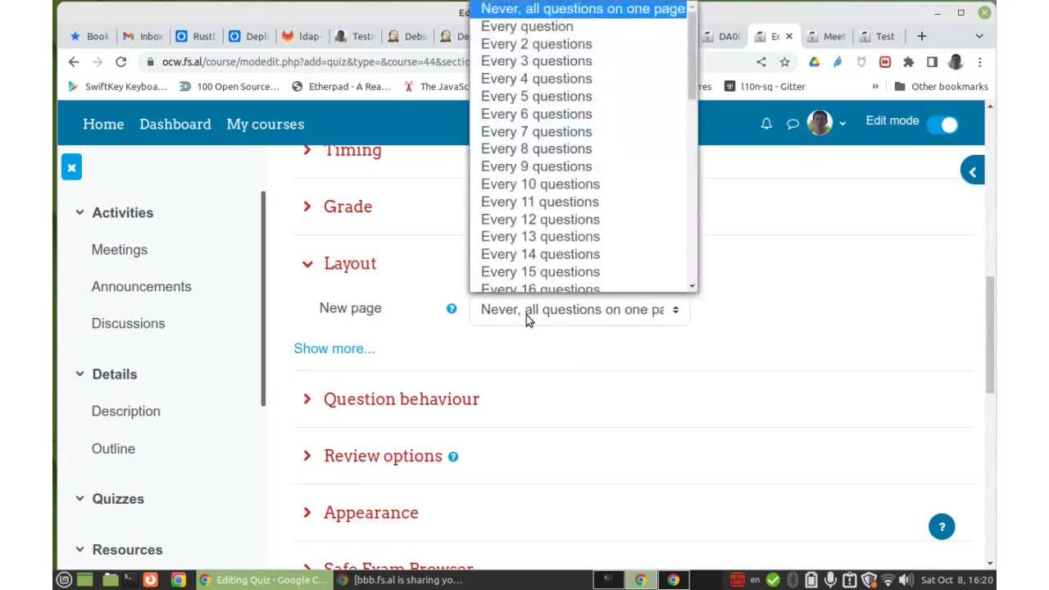
{"action": "left_click", "coordinate": [522, 20]}
Step: Show the additional Layout settings, try the Sequential navigation method, return it to Free, and collapse the Layout section
{"action": "left_click", "coordinate": [314, 349]}
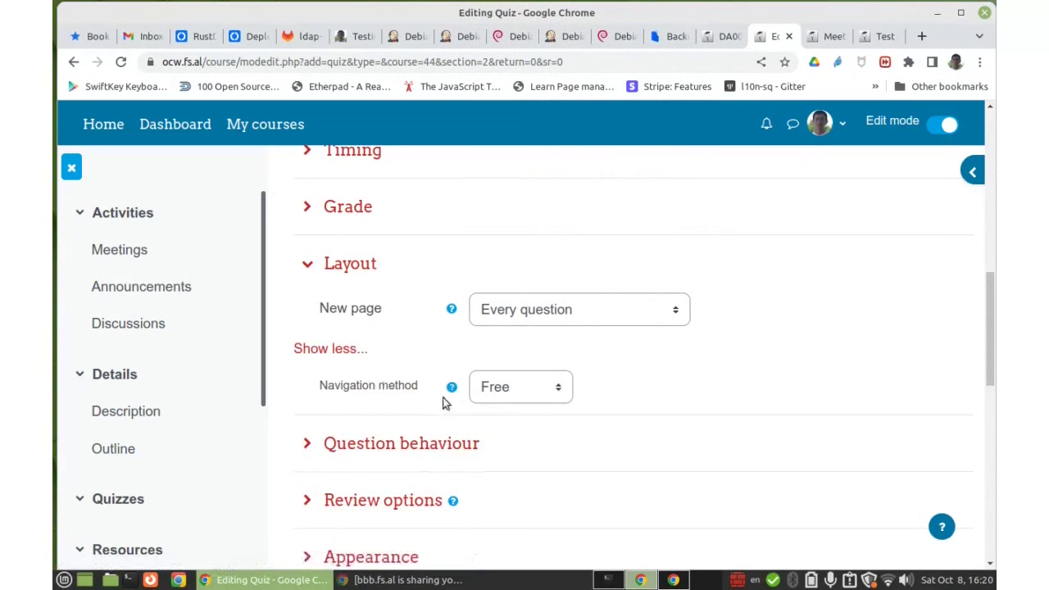
{"action": "scroll", "coordinate": [415, 386], "scroll_direction": "down", "scroll_amount": 1}
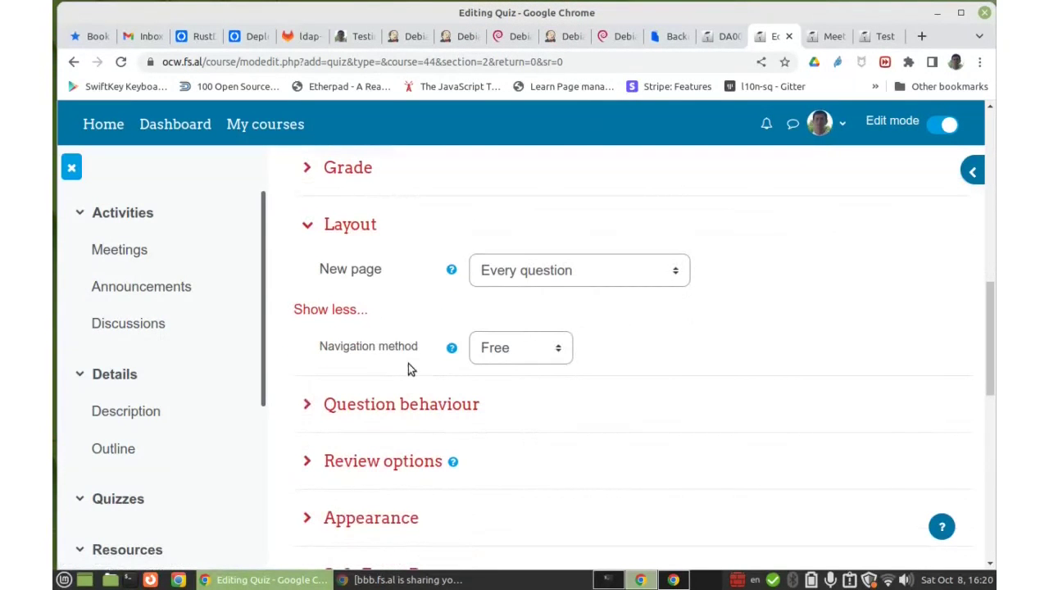
{"action": "left_click", "coordinate": [495, 344]}
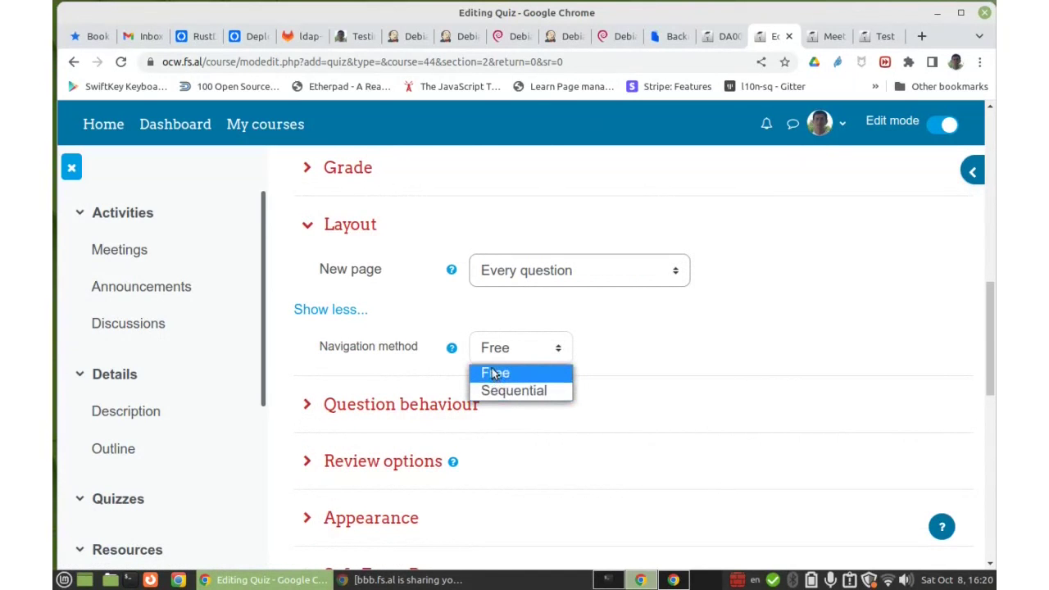
{"action": "left_click", "coordinate": [489, 369]}
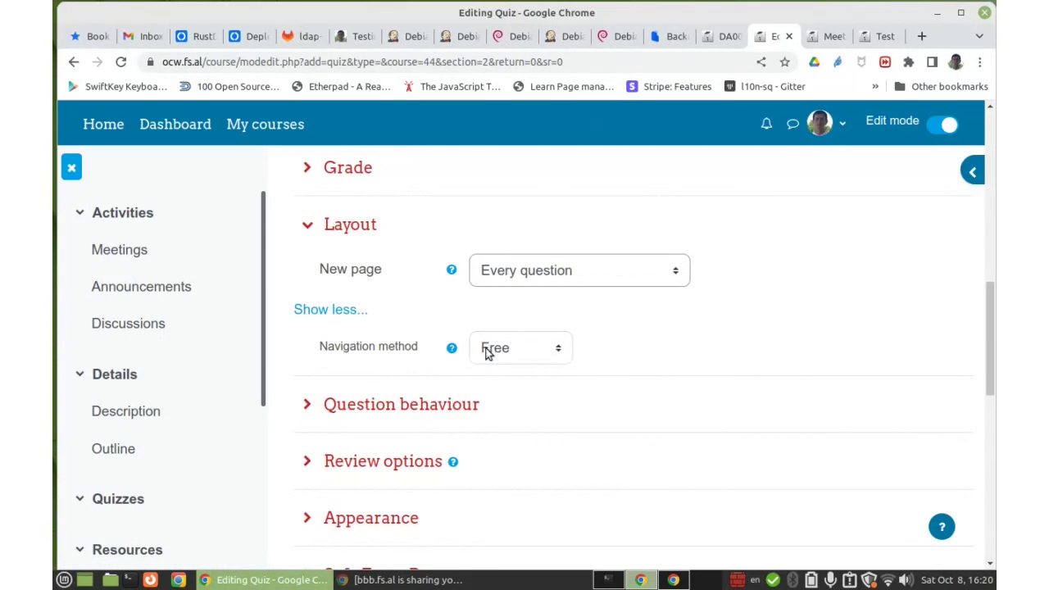
{"action": "left_click", "coordinate": [486, 353]}
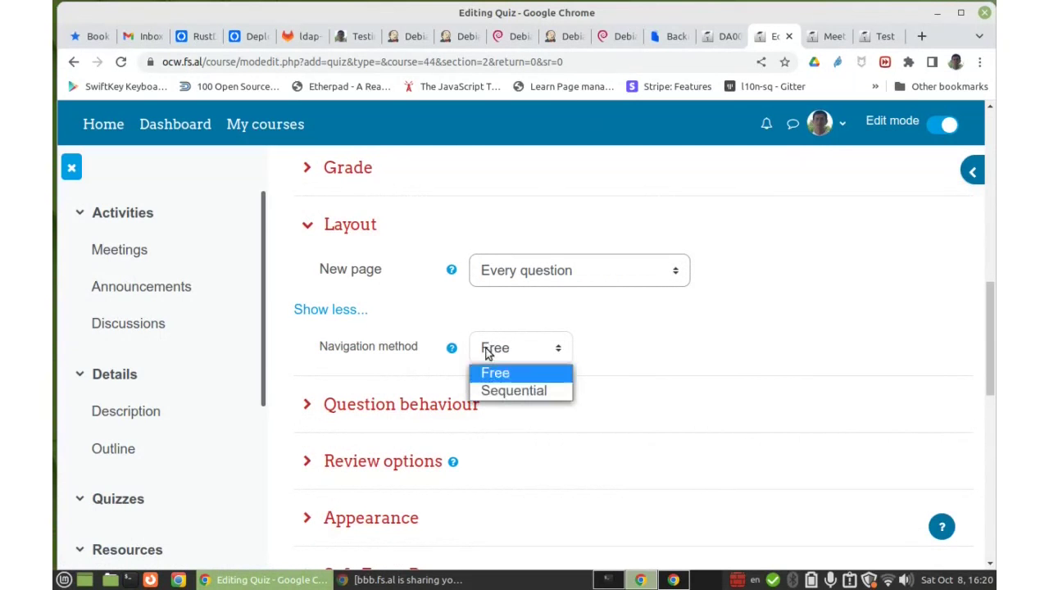
{"action": "left_click", "coordinate": [503, 394]}
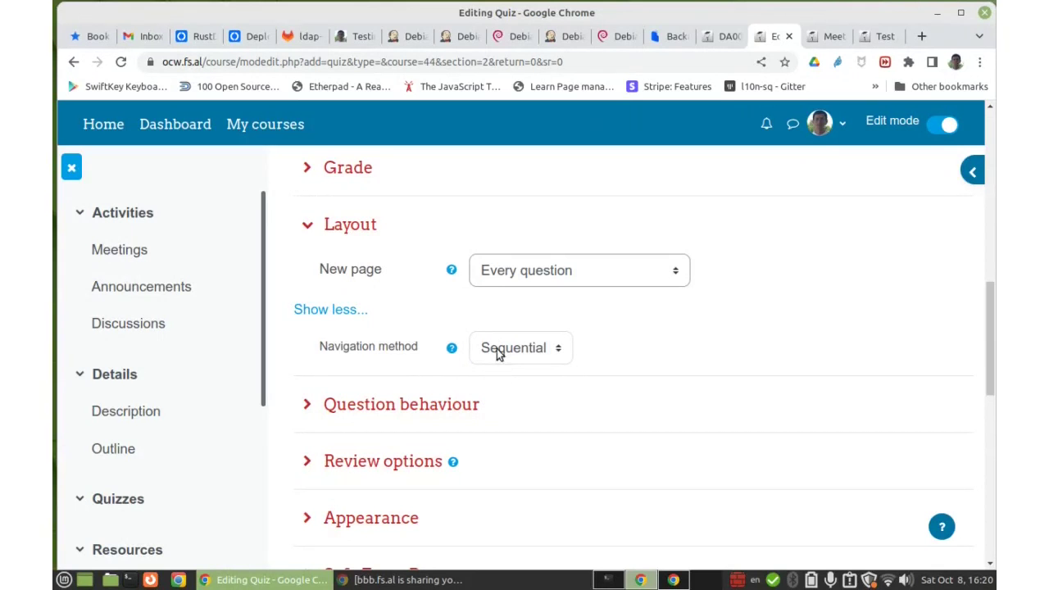
{"action": "left_click", "coordinate": [498, 352]}
{"action": "left_click", "coordinate": [489, 371]}
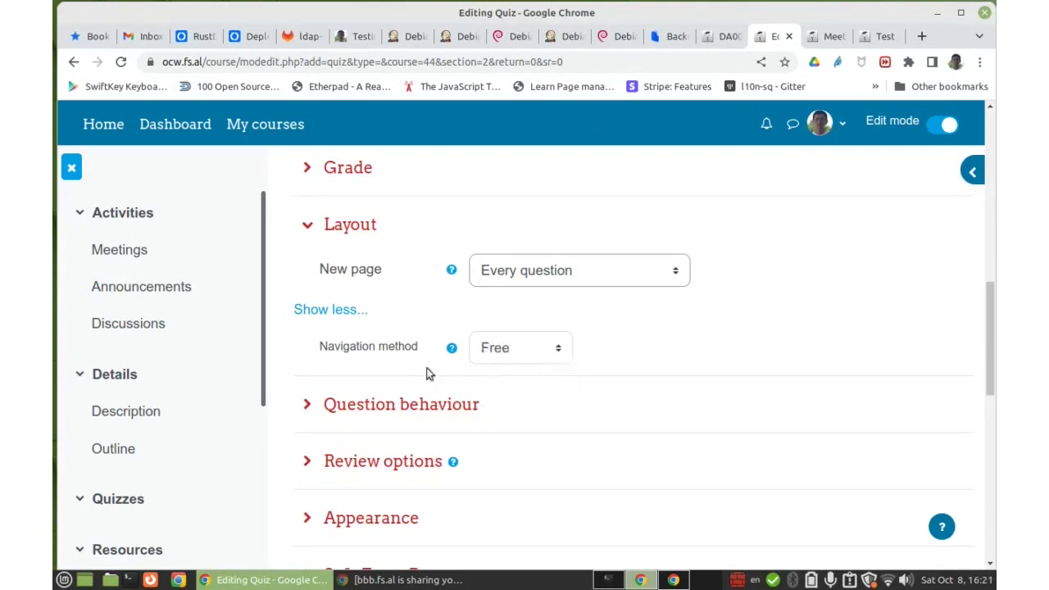
{"action": "left_click", "coordinate": [333, 310]}
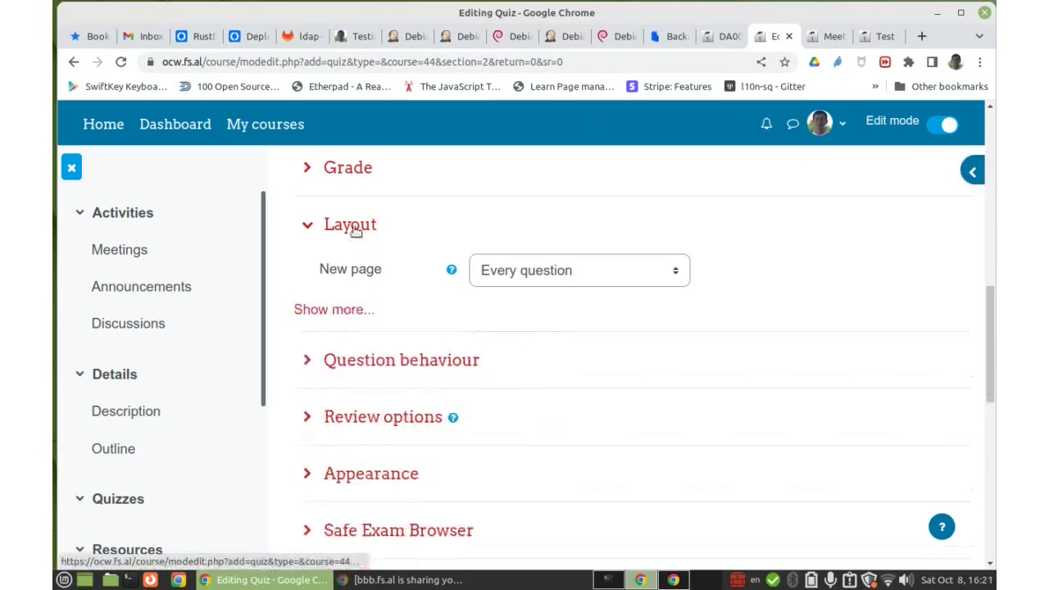
{"action": "left_click", "coordinate": [339, 227]}
Step: Expand the Question behaviour settings and check the choices for Shuffle within questions
{"action": "left_click", "coordinate": [363, 283]}
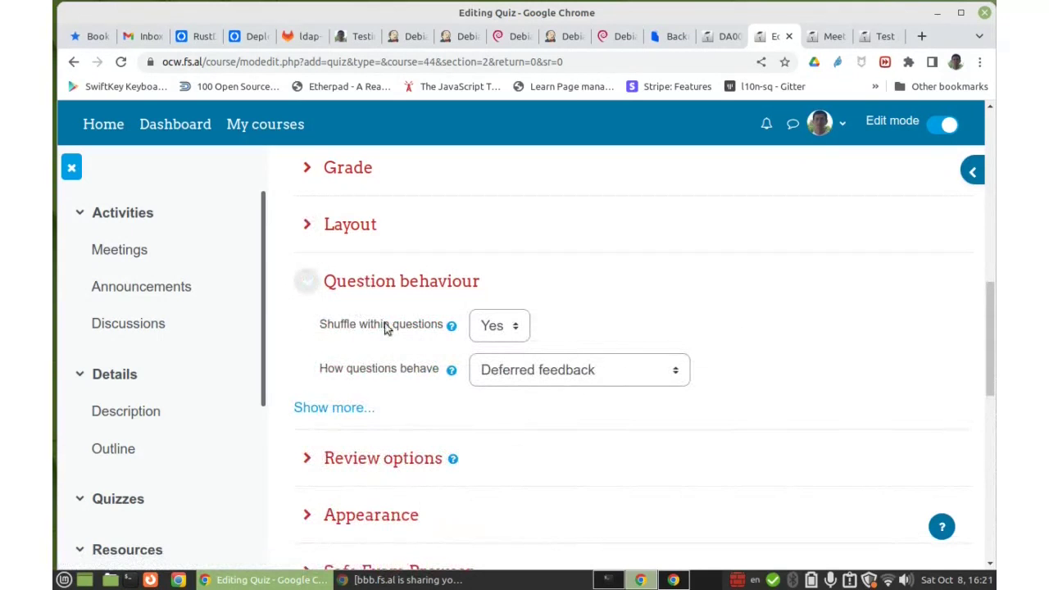
{"action": "left_click", "coordinate": [494, 332]}
{"action": "left_click", "coordinate": [496, 331]}
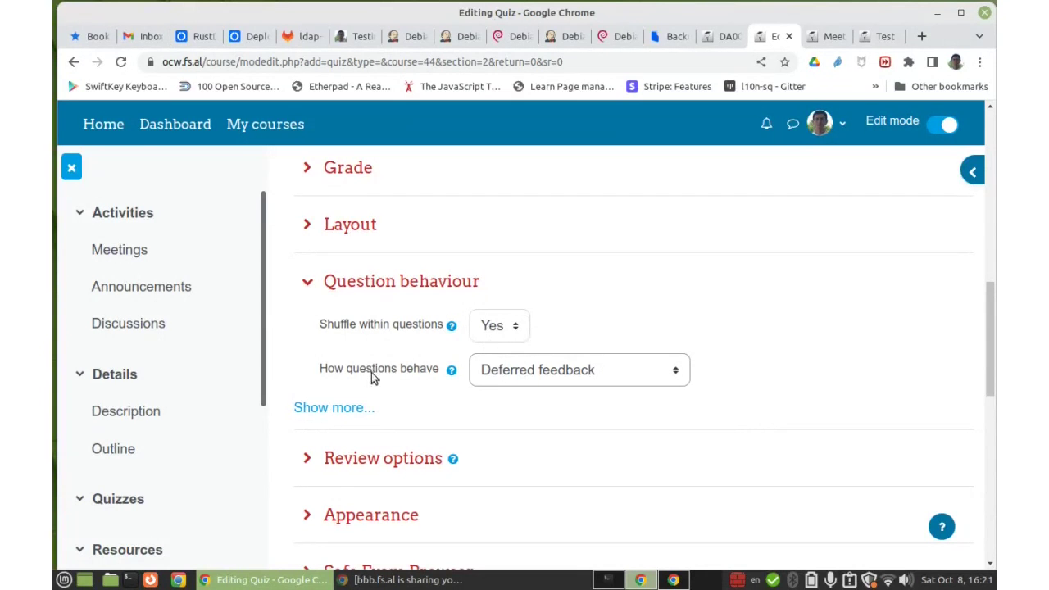
Step: Review the choices for How questions behave and set it to Immediate feedback
{"action": "left_click", "coordinate": [495, 382]}
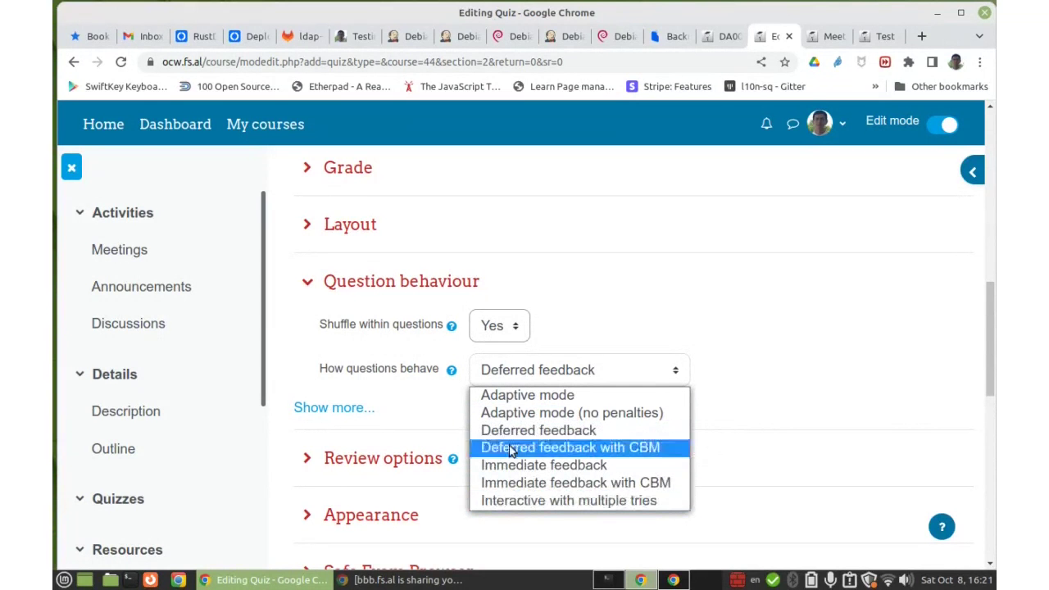
{"action": "left_click", "coordinate": [596, 333]}
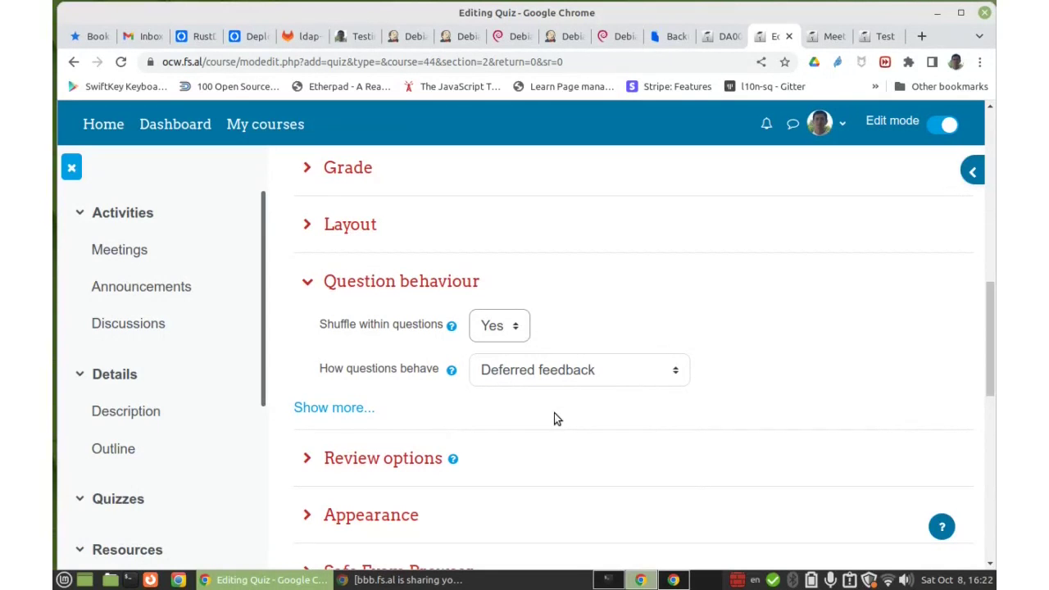
{"action": "left_click", "coordinate": [517, 376]}
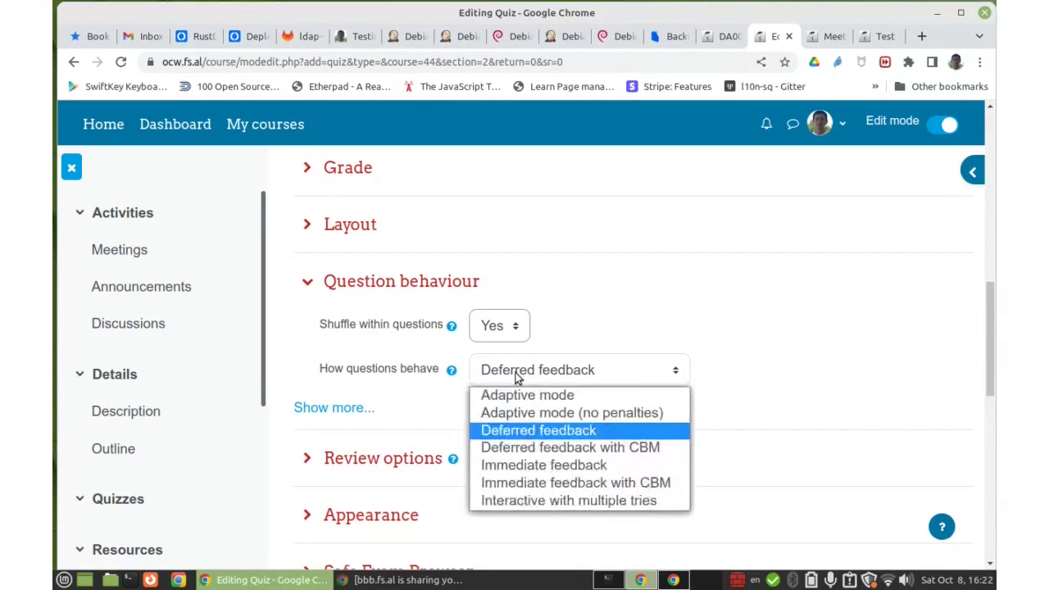
{"action": "left_click", "coordinate": [542, 465]}
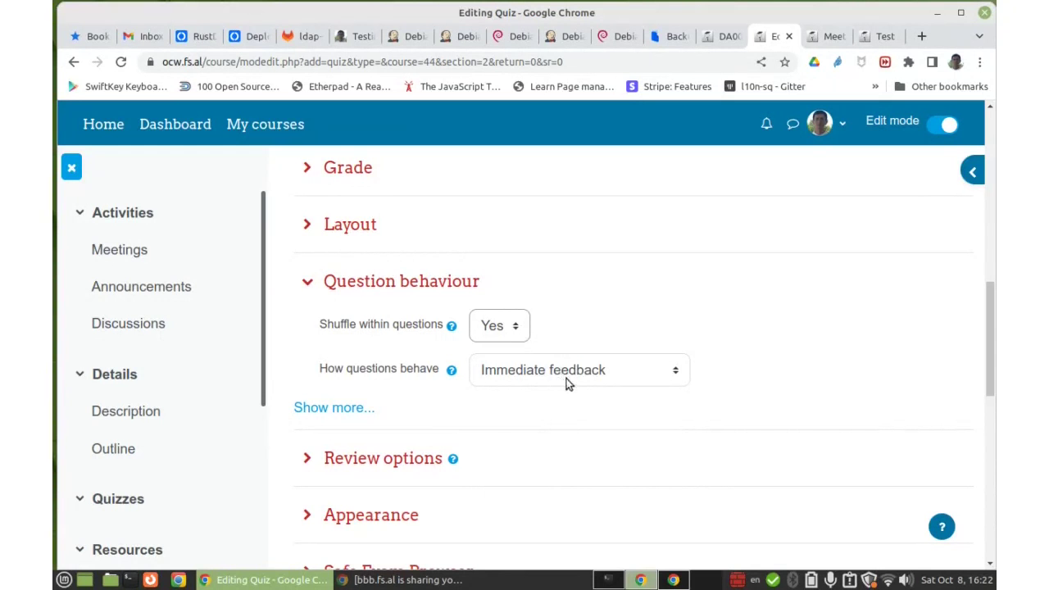
Step: Check the choices for How questions behave again and show the additional Question behaviour settings
{"action": "left_click", "coordinate": [525, 380]}
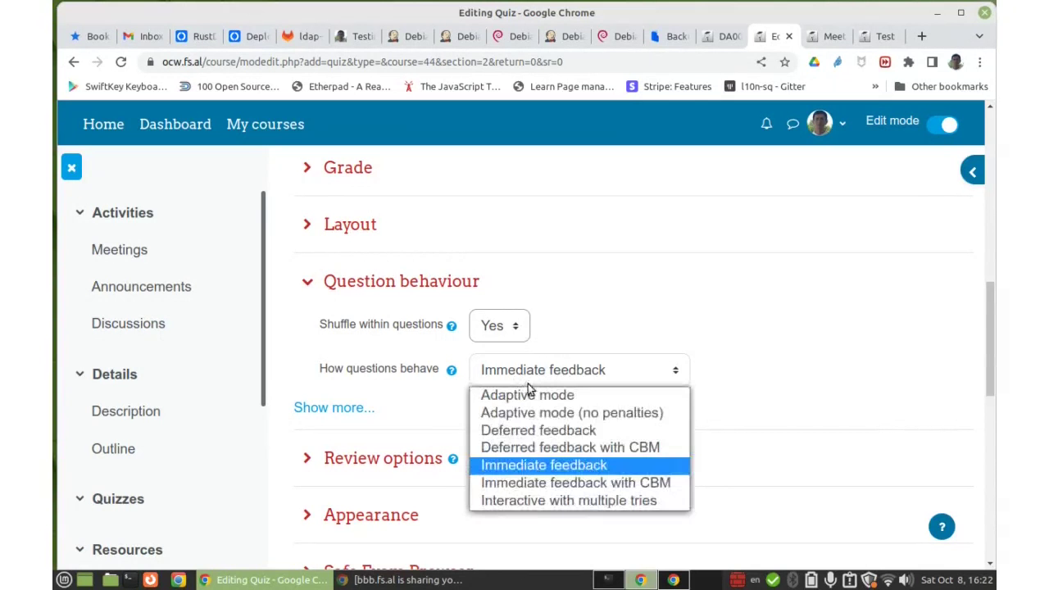
{"action": "left_click", "coordinate": [527, 385]}
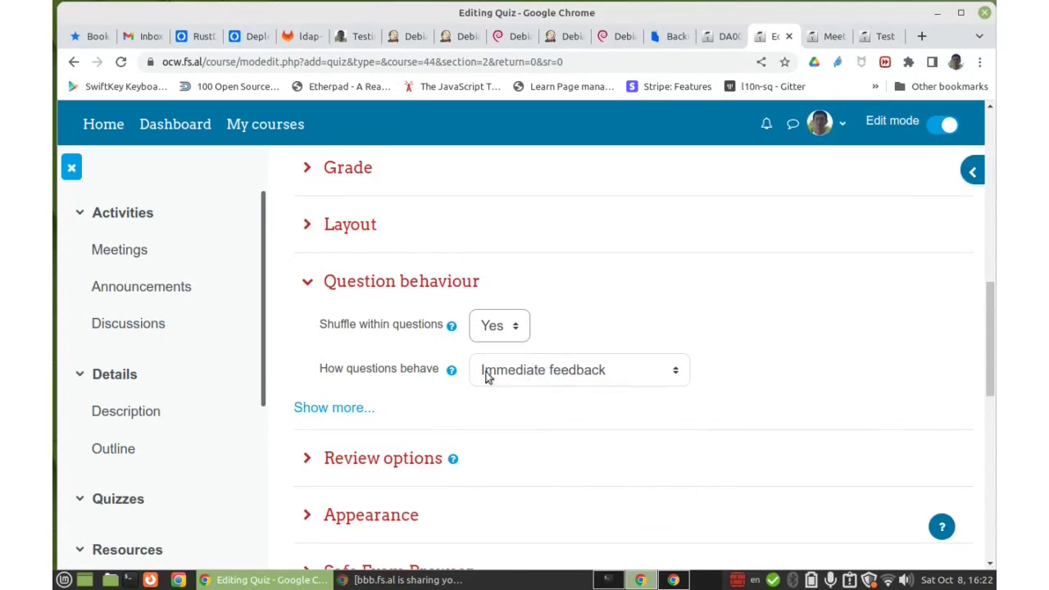
{"action": "left_click", "coordinate": [322, 409]}
{"action": "scroll", "coordinate": [334, 407], "scroll_direction": "down", "scroll_amount": 3}
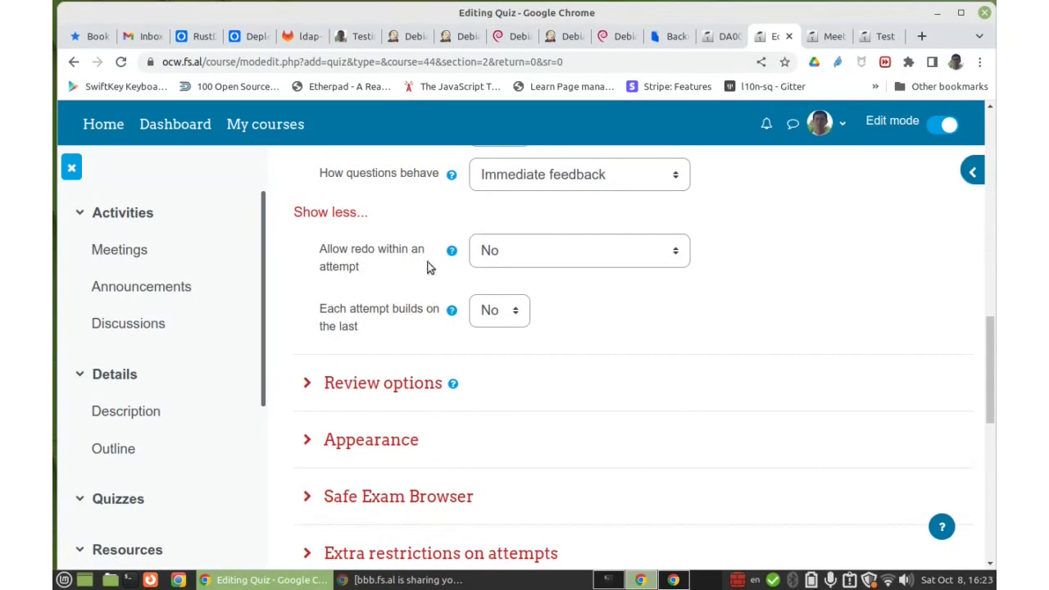
Step: Read the help for Allow redo within an attempt and set it to Yes, provide the option to try another question
{"action": "left_click", "coordinate": [451, 252]}
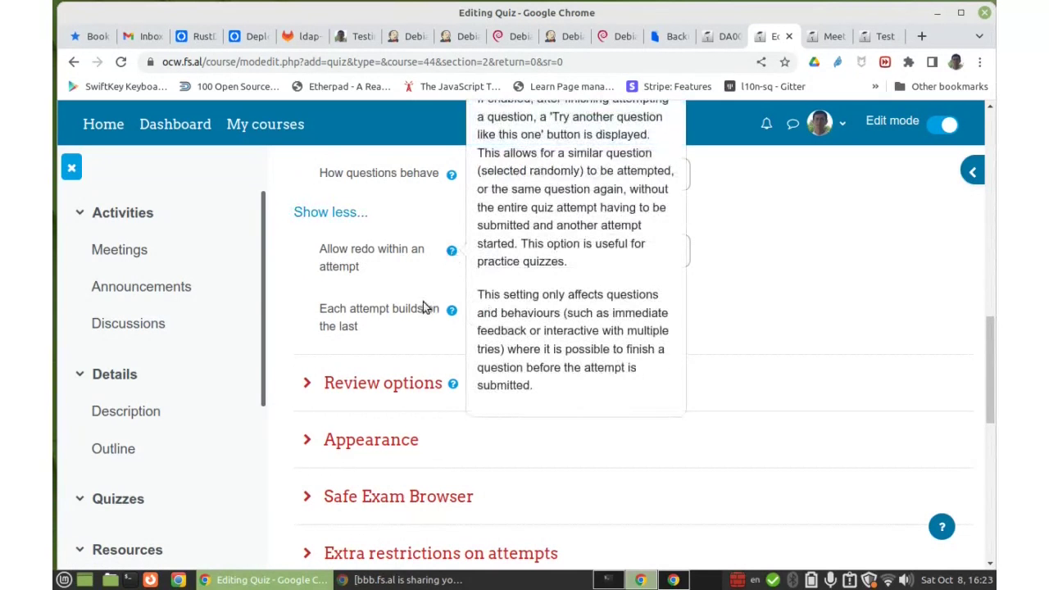
{"action": "scroll", "coordinate": [421, 304], "scroll_direction": "up", "scroll_amount": 3}
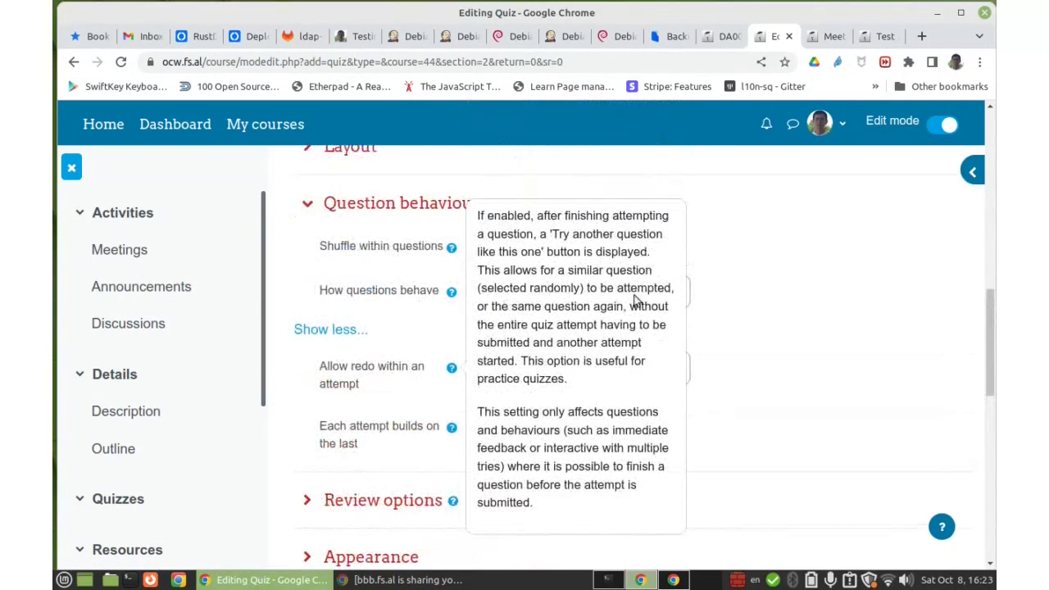
{"action": "left_click", "coordinate": [736, 302]}
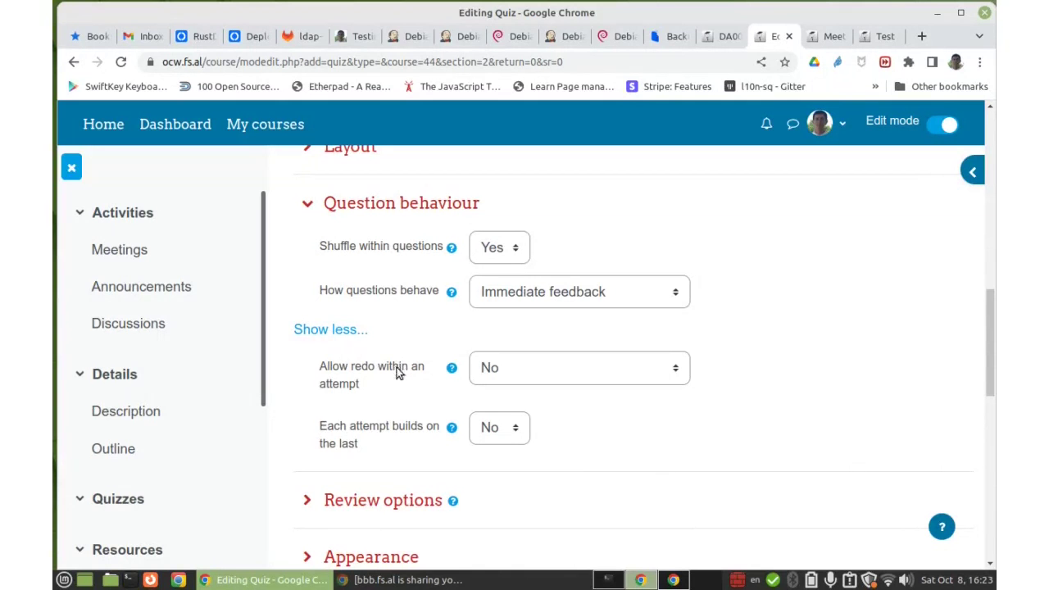
{"action": "left_click", "coordinate": [492, 373]}
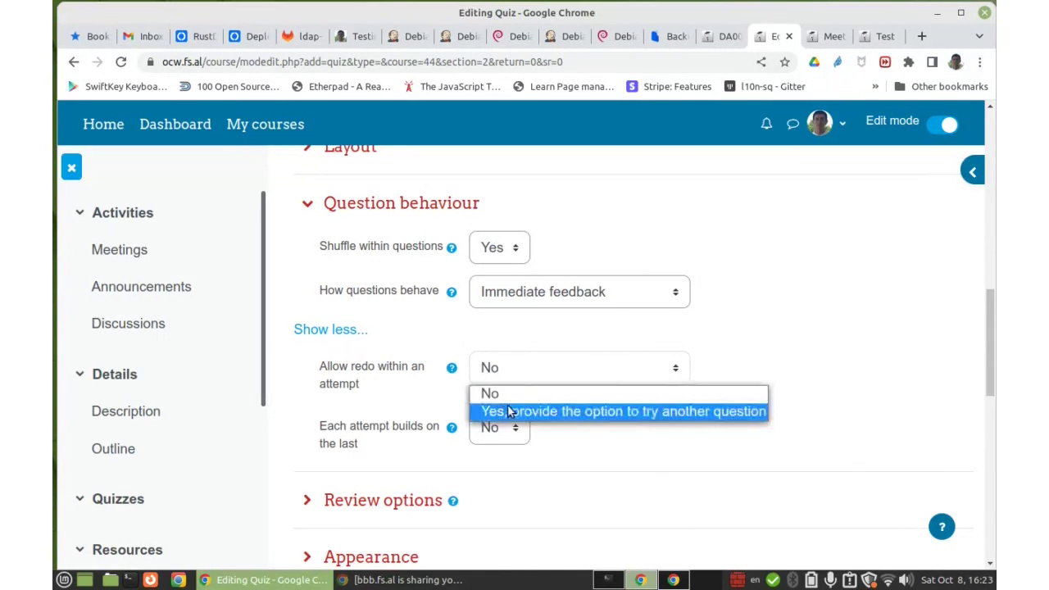
{"action": "left_click", "coordinate": [506, 411]}
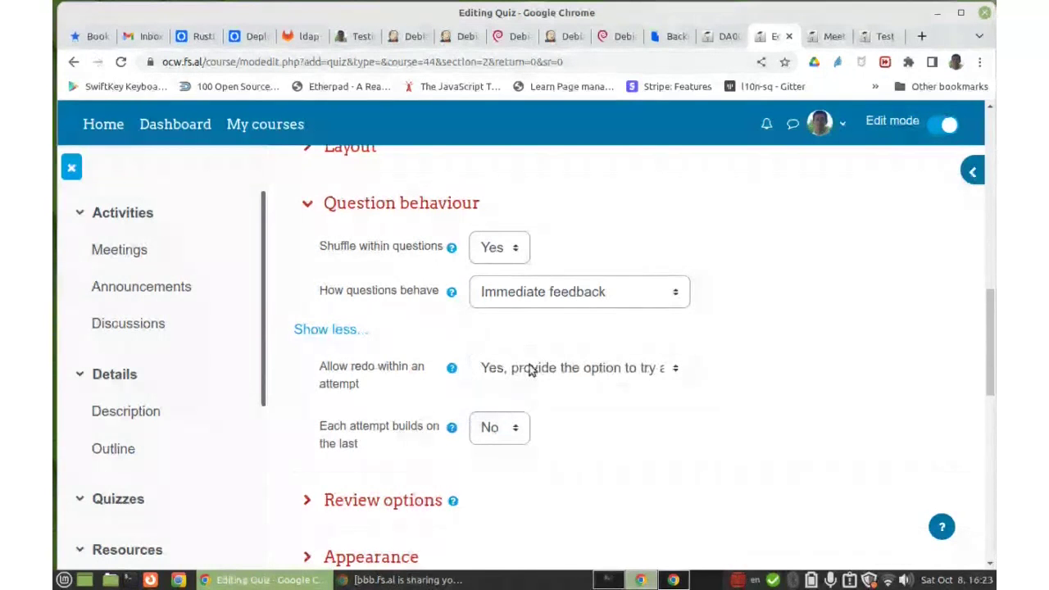
Step: Read the help for Each attempt builds on the last, and collapse the additional settings and the Question behaviour section
{"action": "scroll", "coordinate": [582, 424], "scroll_direction": "down", "scroll_amount": 2}
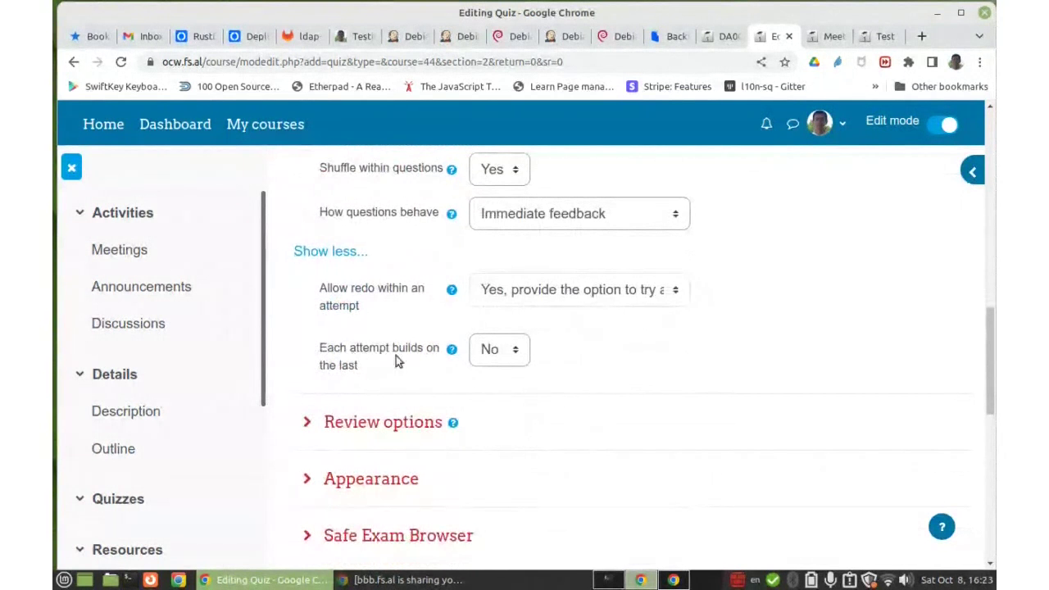
{"action": "left_click", "coordinate": [451, 350]}
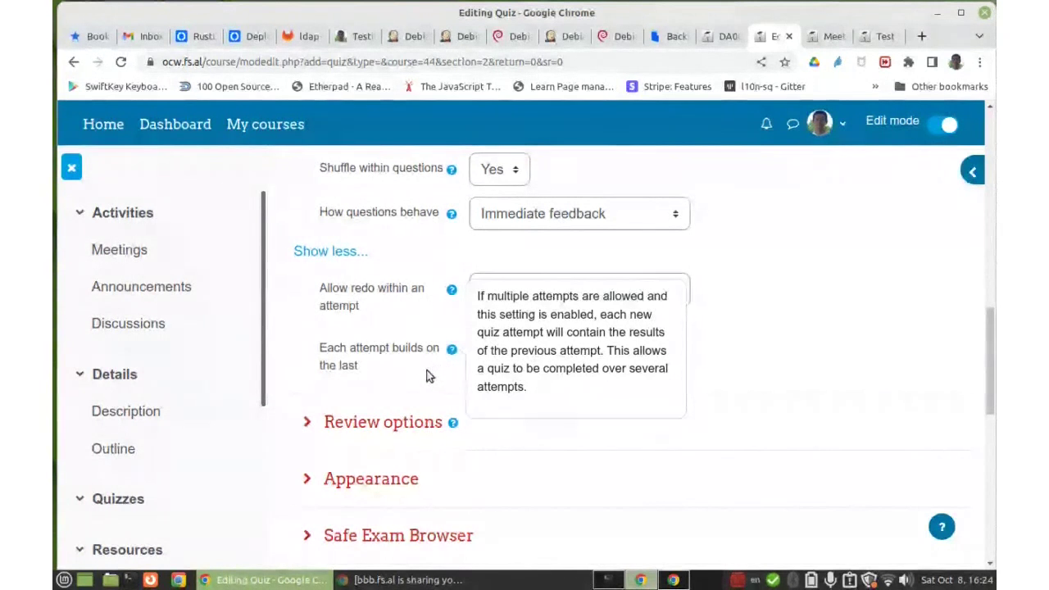
{"action": "left_click", "coordinate": [426, 377]}
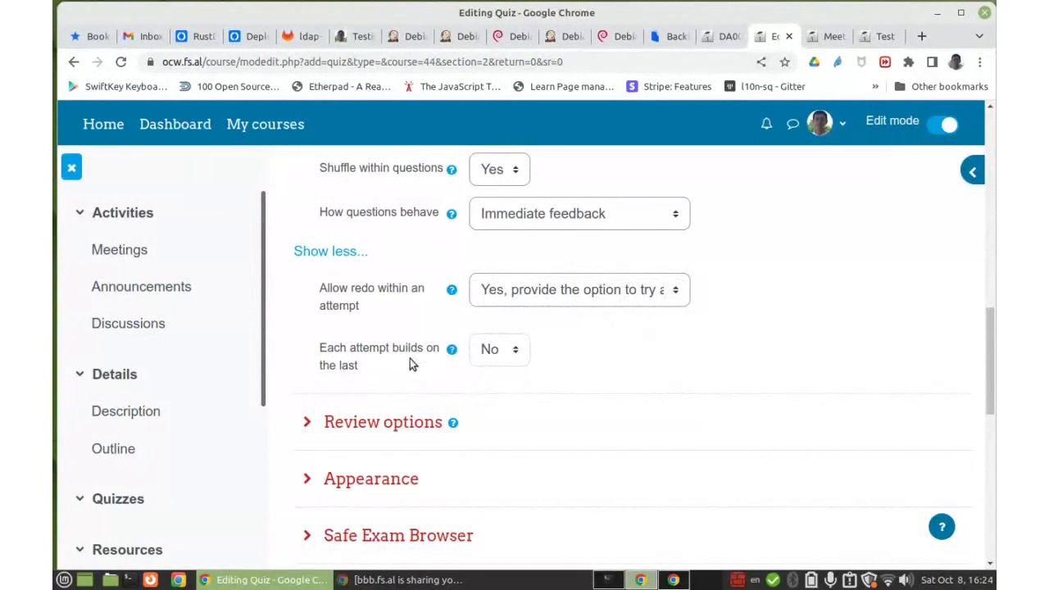
{"action": "left_click", "coordinate": [318, 250]}
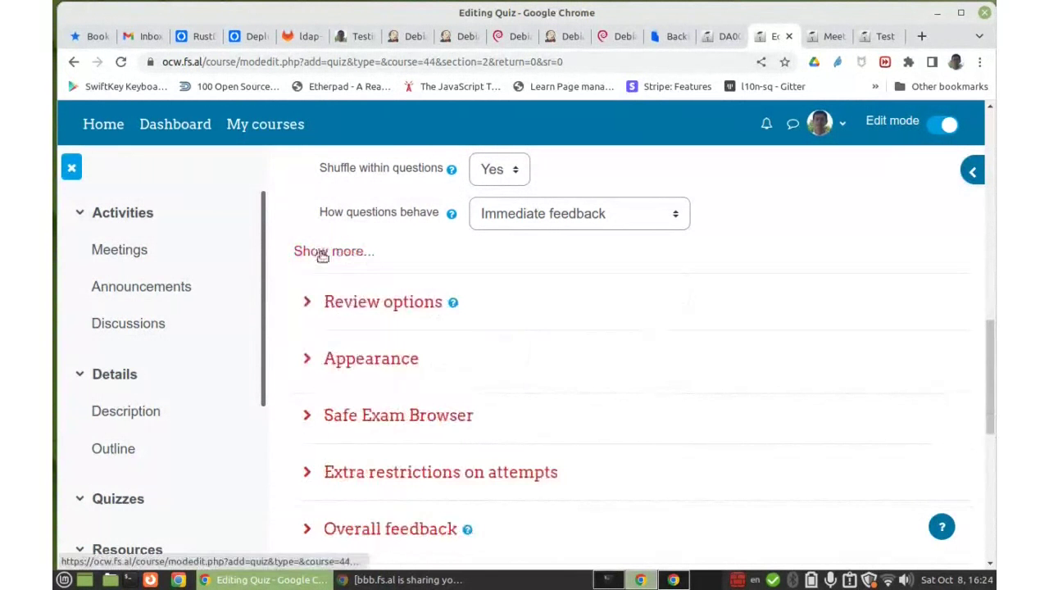
{"action": "scroll", "coordinate": [340, 246], "scroll_direction": "up", "scroll_amount": 3}
{"action": "left_click", "coordinate": [332, 283]}
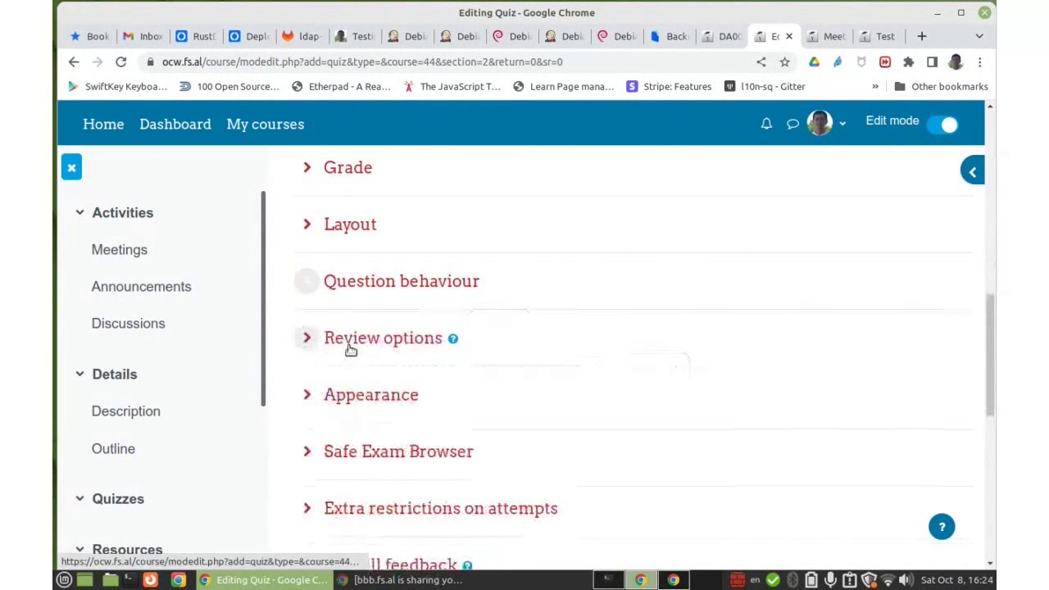
Step: Expand Review options and examine what is shown During the attempt and Immediately after the attempt
{"action": "left_click", "coordinate": [352, 341]}
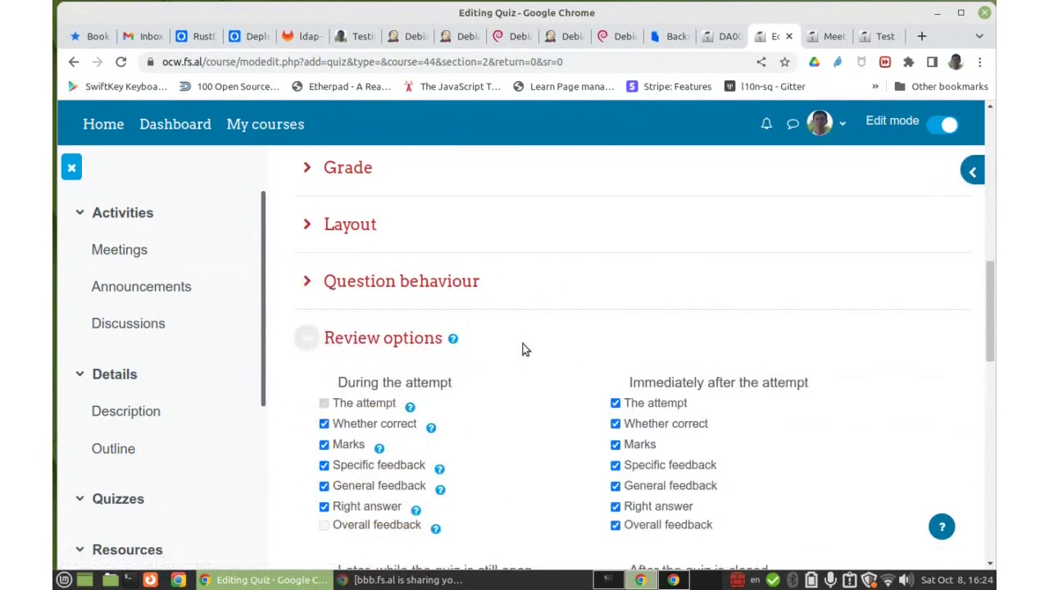
{"action": "scroll", "coordinate": [516, 352], "scroll_direction": "down", "scroll_amount": 1}
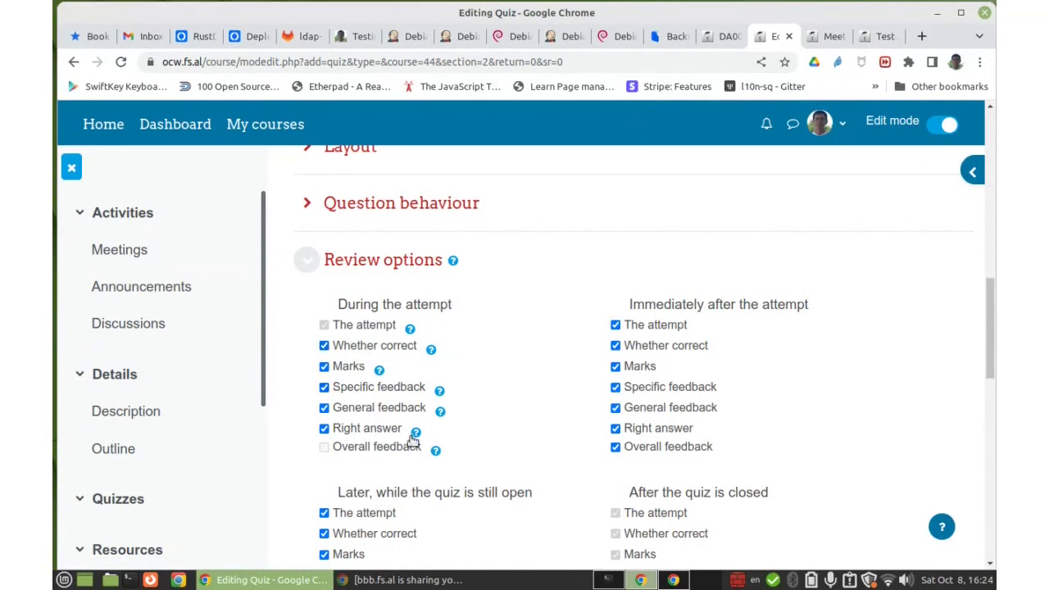
{"action": "scroll", "coordinate": [474, 333], "scroll_direction": "down", "scroll_amount": 2}
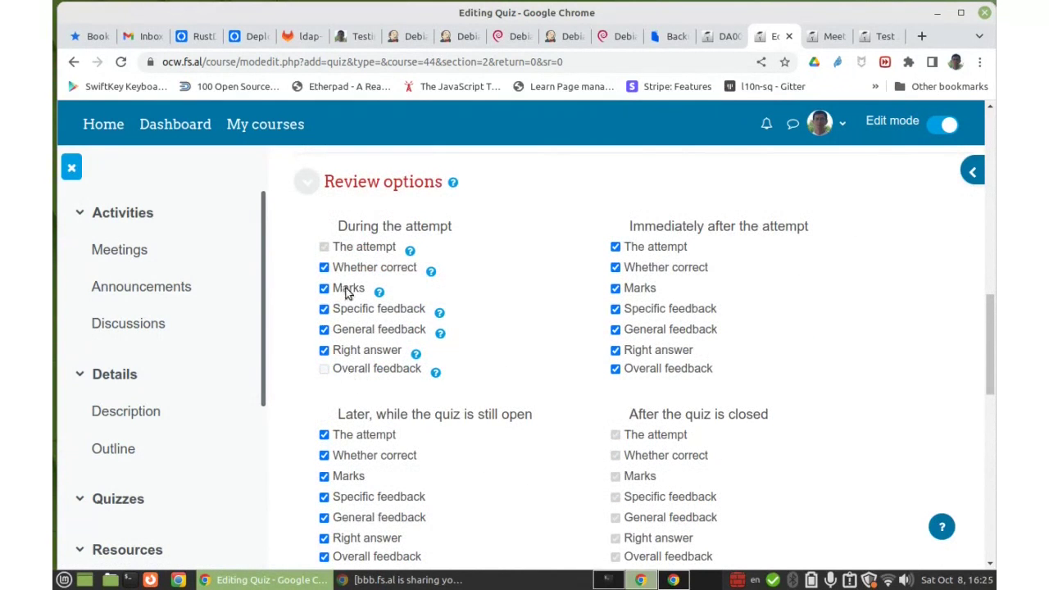
{"action": "left_click_drag", "start_coordinate": [349, 227], "coordinate": [461, 230]}
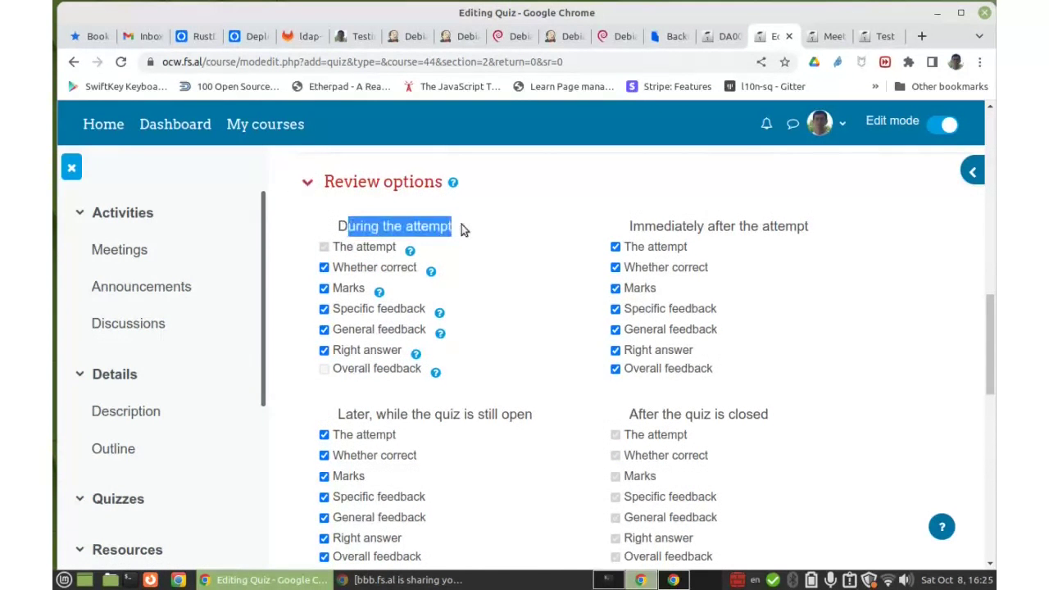
{"action": "left_click", "coordinate": [461, 228]}
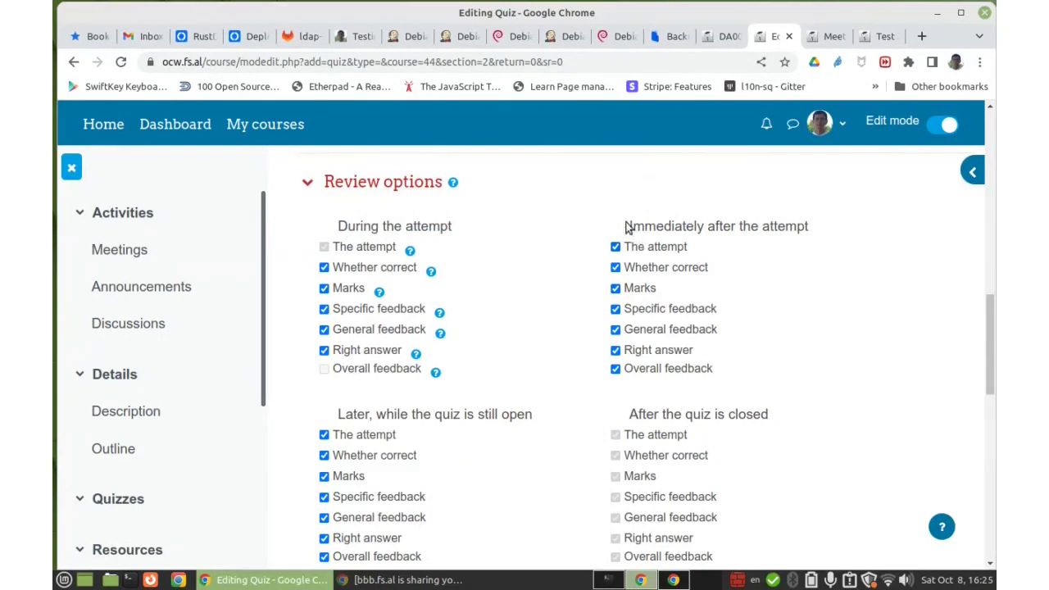
{"action": "left_click_drag", "start_coordinate": [625, 223], "coordinate": [835, 223]}
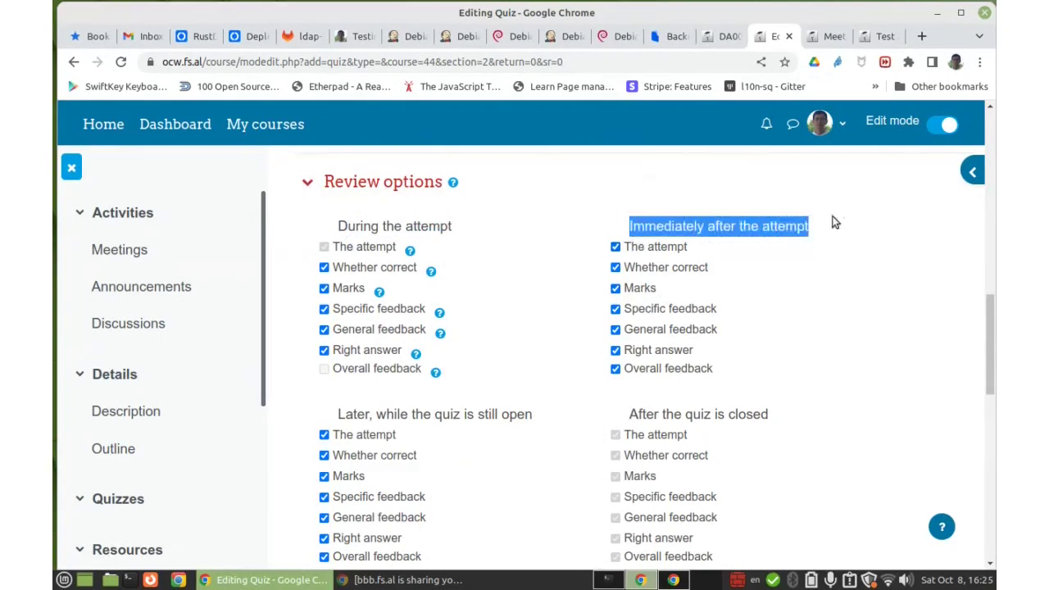
{"action": "left_click", "coordinate": [782, 251]}
Step: Examine the review options for Later, while the quiz is still open and After the quiz is closed, and collapse the section
{"action": "scroll", "coordinate": [732, 250], "scroll_direction": "down", "scroll_amount": 2}
{"action": "scroll", "coordinate": [728, 244], "scroll_direction": "down", "scroll_amount": 1}
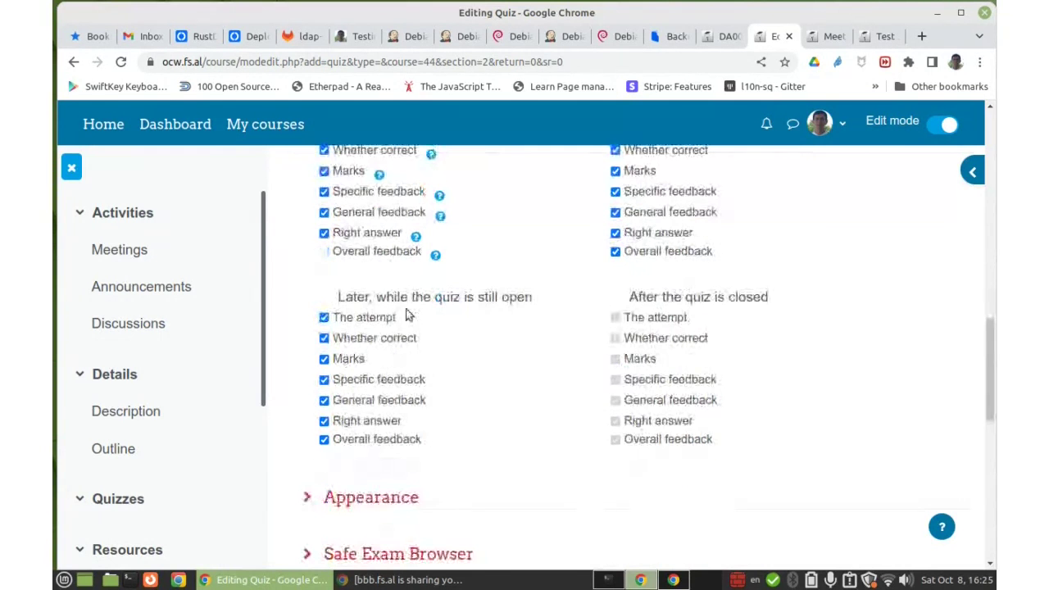
{"action": "left_click_drag", "start_coordinate": [338, 297], "coordinate": [539, 297]}
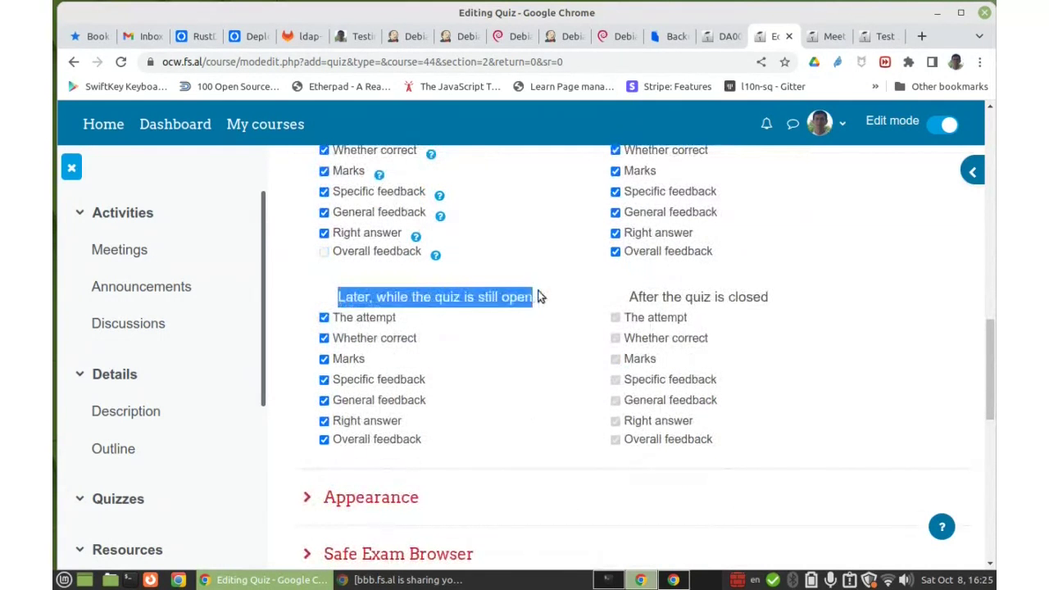
{"action": "left_click", "coordinate": [511, 328]}
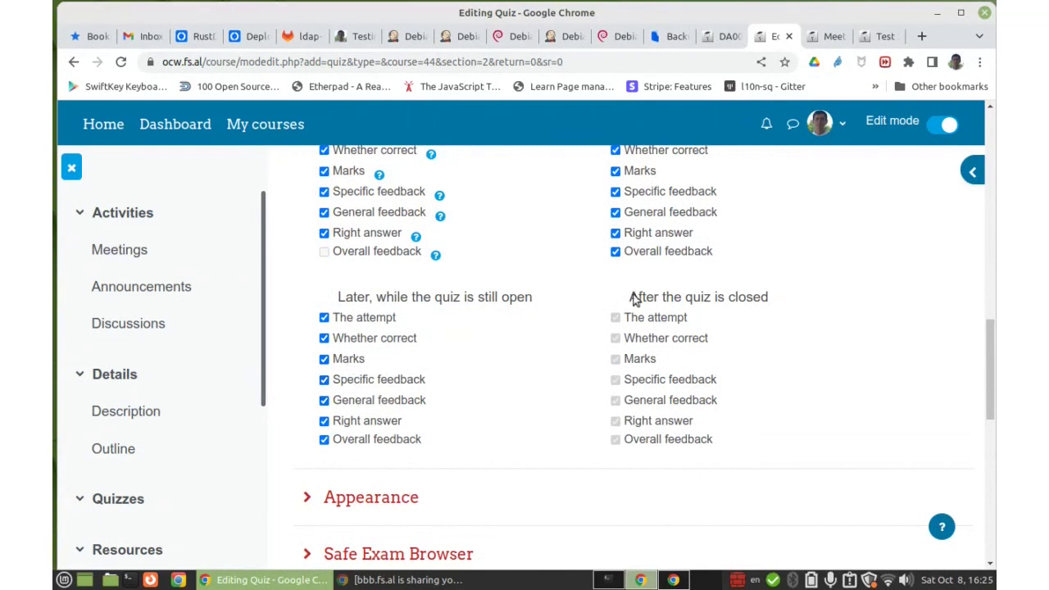
{"action": "left_click_drag", "start_coordinate": [628, 298], "coordinate": [735, 303]}
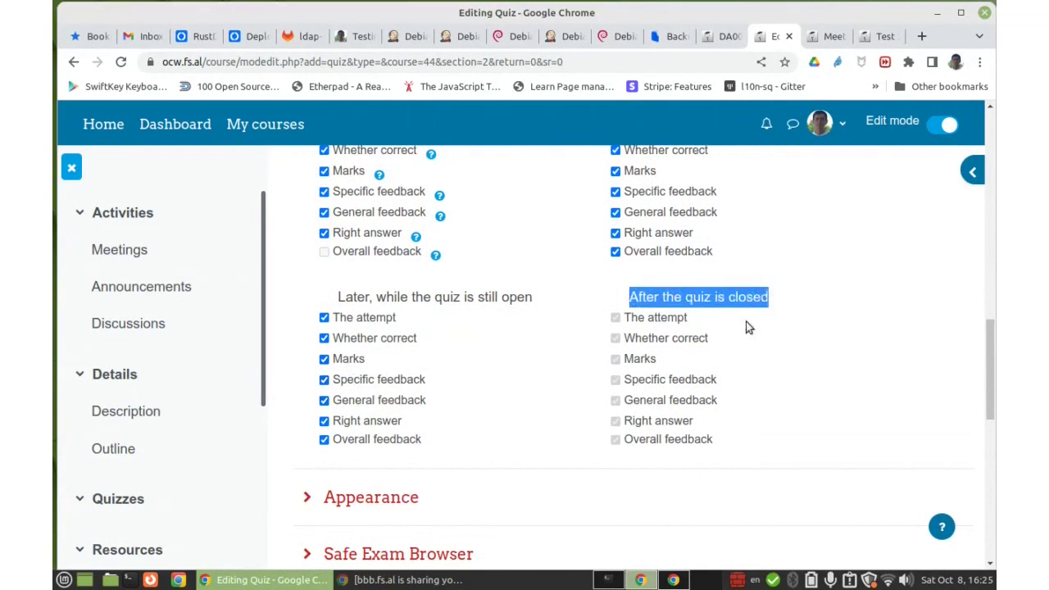
{"action": "left_click", "coordinate": [738, 333]}
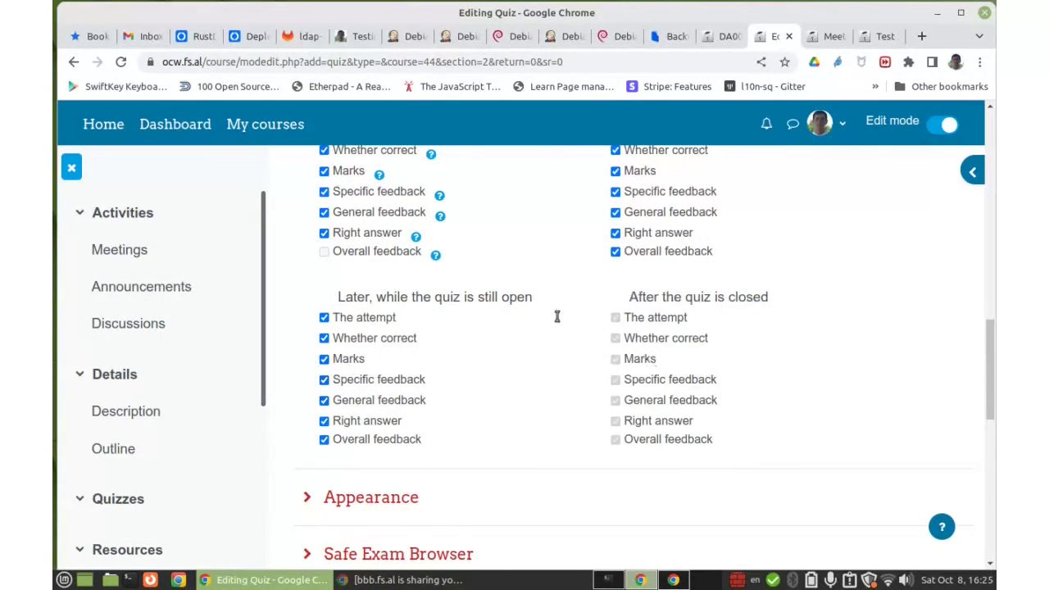
{"action": "scroll", "coordinate": [556, 308], "scroll_direction": "up", "scroll_amount": 4}
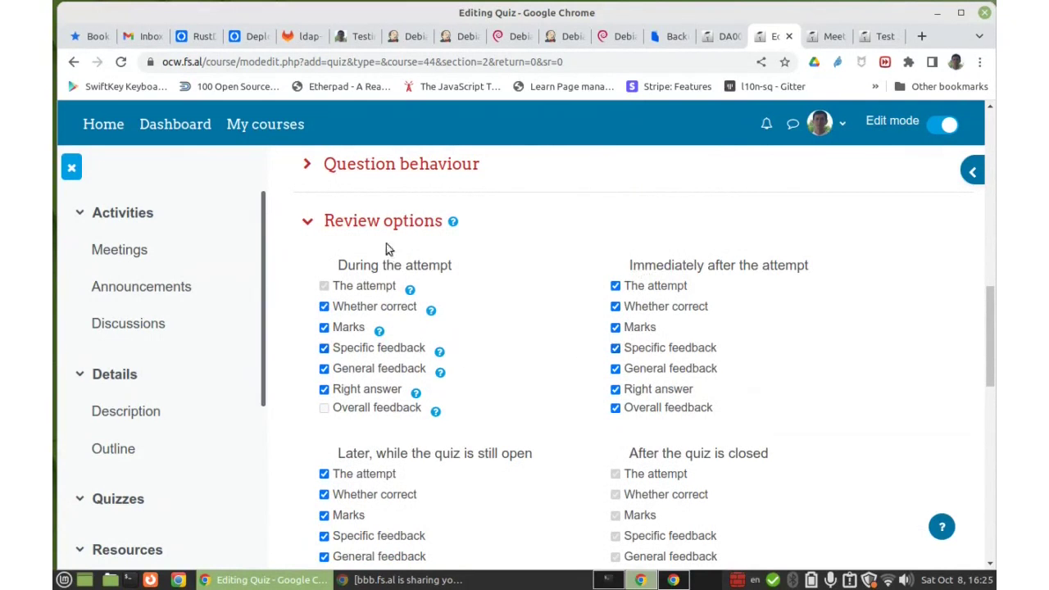
{"action": "left_click", "coordinate": [403, 231]}
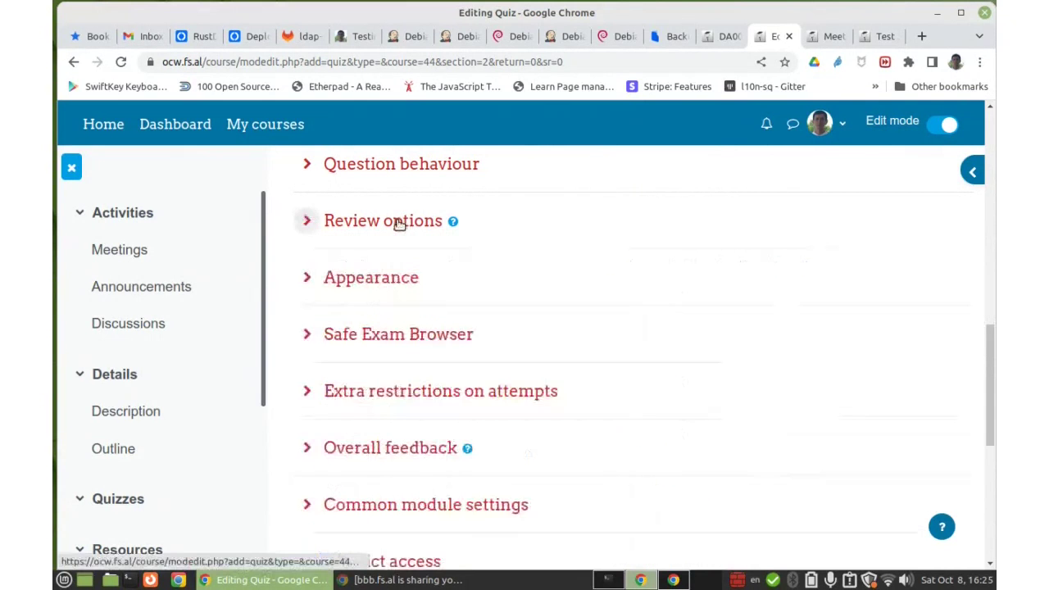
Step: Look over the Appearance settings and the Safe Exam Browser requirement choices, collapsing each section after viewing it
{"action": "left_click", "coordinate": [380, 285]}
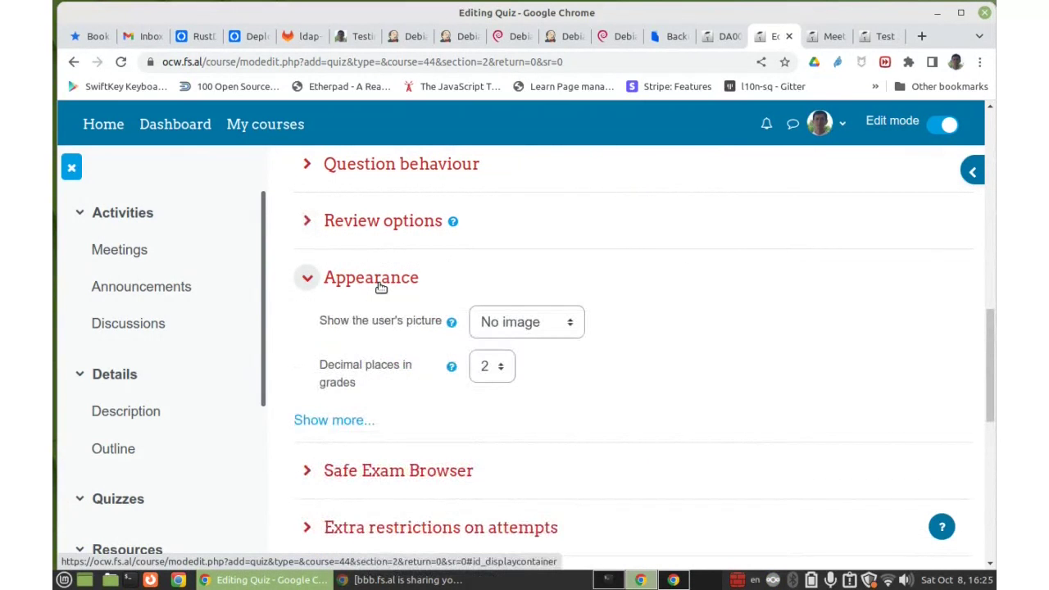
{"action": "left_click", "coordinate": [380, 282]}
{"action": "left_click", "coordinate": [376, 336]}
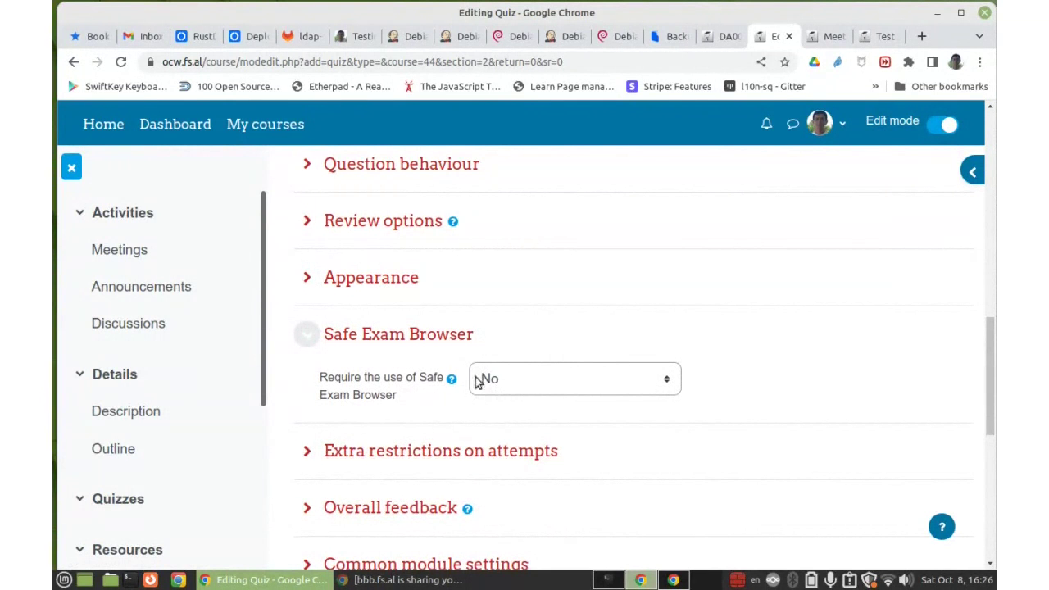
{"action": "left_click", "coordinate": [519, 380]}
{"action": "left_click", "coordinate": [520, 379]}
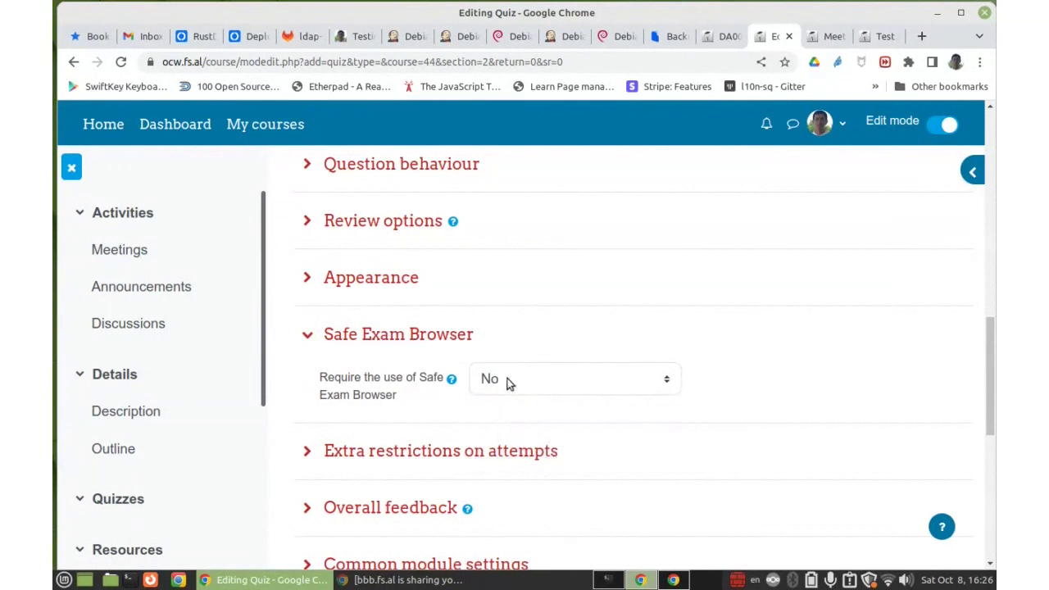
{"action": "left_click", "coordinate": [416, 343]}
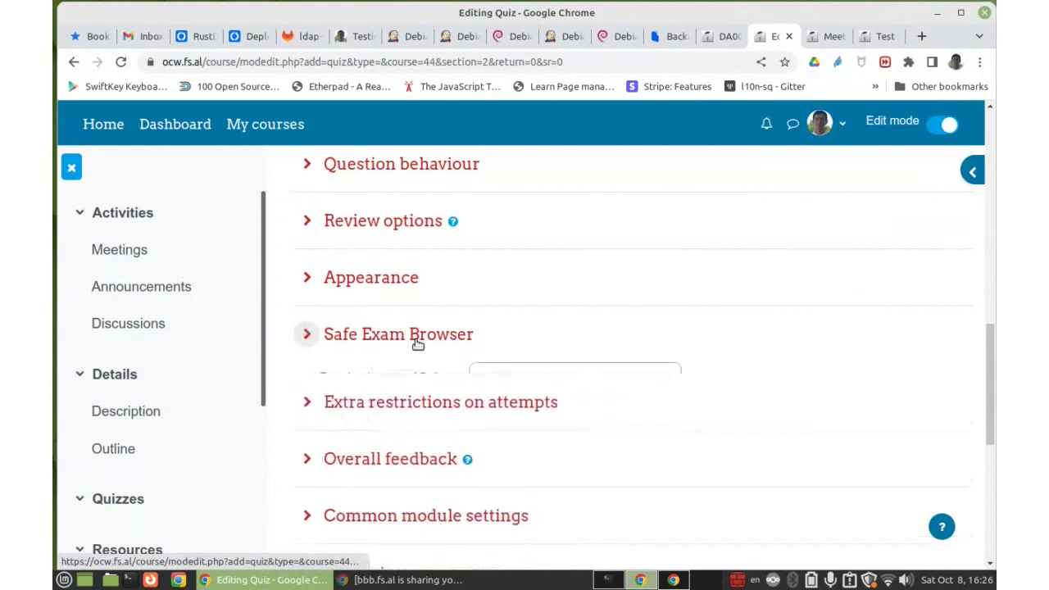
Step: Expand Extra restrictions on attempts with its additional settings and examine the Require network address option
{"action": "left_click", "coordinate": [381, 398]}
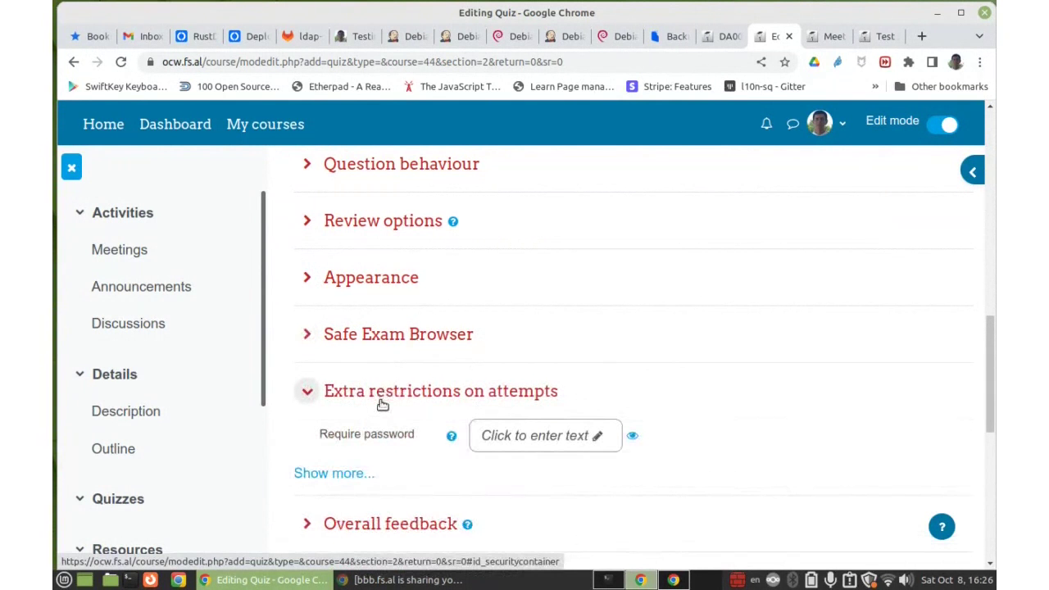
{"action": "scroll", "coordinate": [382, 386], "scroll_direction": "down", "scroll_amount": 4}
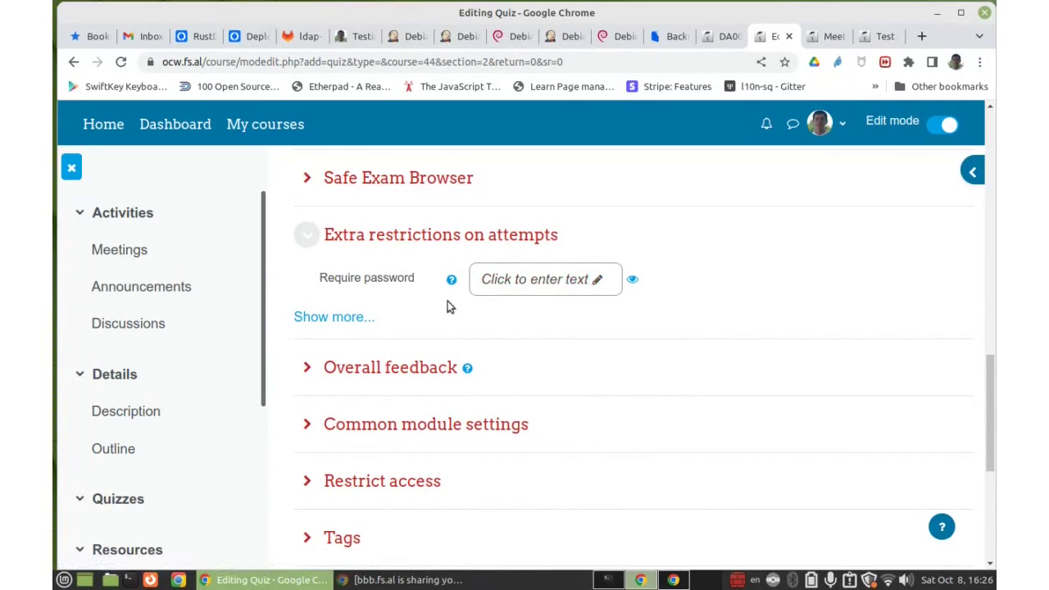
{"action": "left_click", "coordinate": [344, 319]}
{"action": "scroll", "coordinate": [414, 336], "scroll_direction": "down", "scroll_amount": 3}
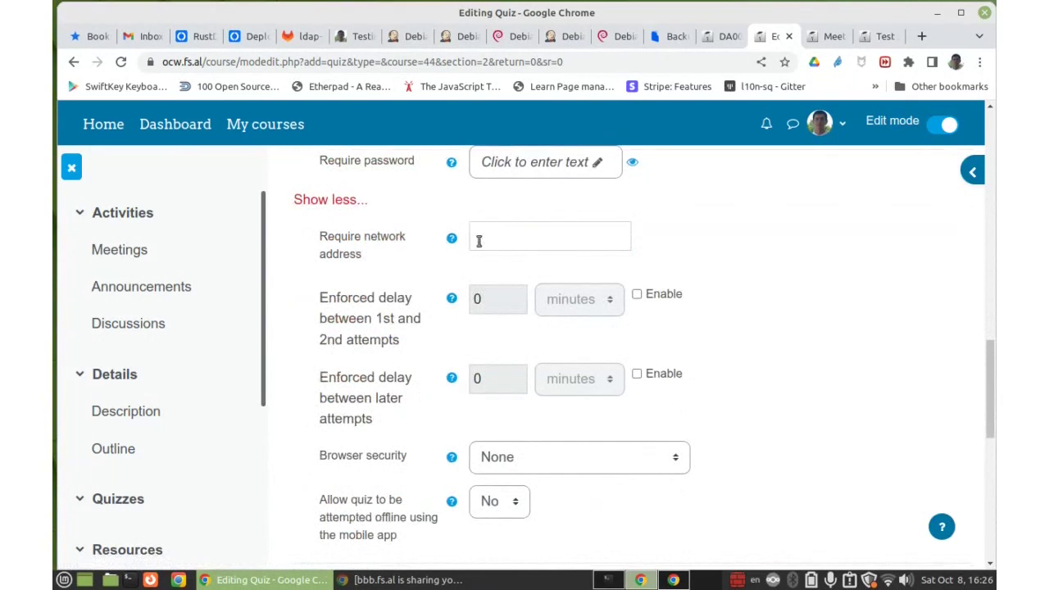
{"action": "left_click_drag", "start_coordinate": [386, 262], "coordinate": [318, 235]}
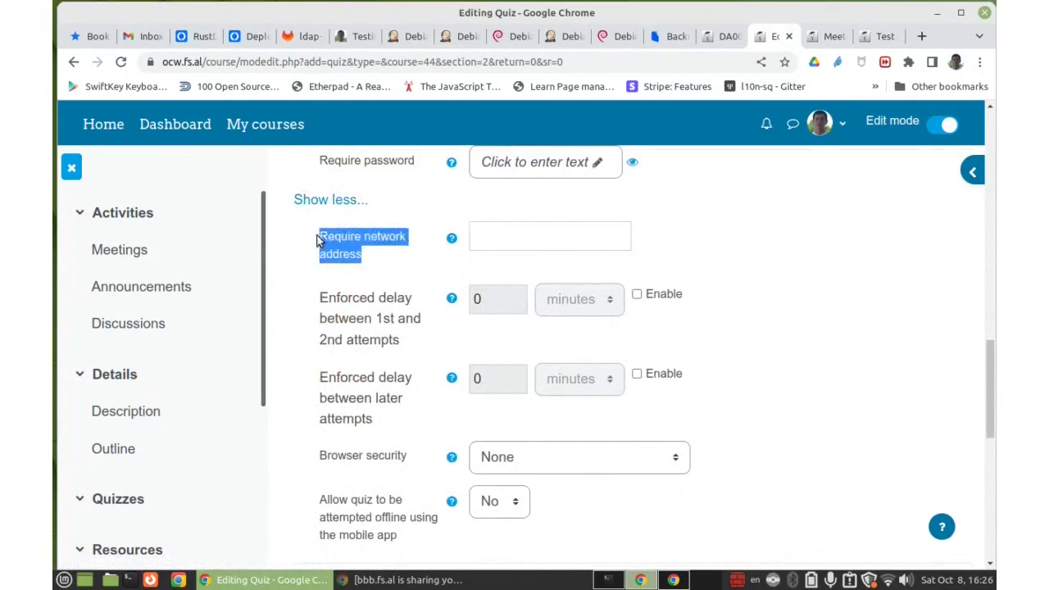
{"action": "left_click", "coordinate": [339, 362]}
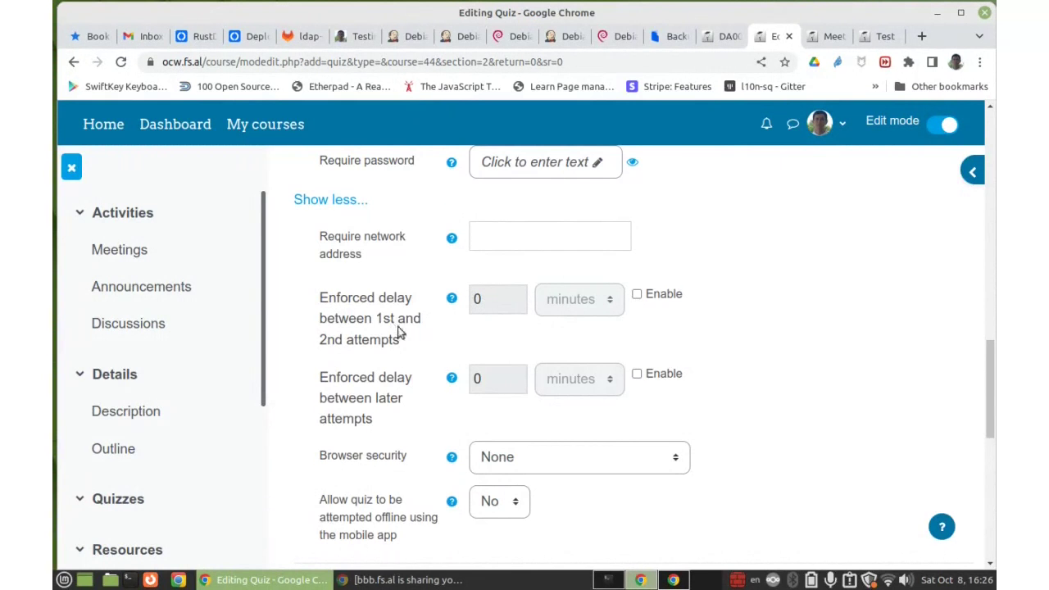
Step: Examine the enforced delay, browser security and offline attempt options, and collapse Extra restrictions on attempts
{"action": "scroll", "coordinate": [399, 333], "scroll_direction": "down", "scroll_amount": 3}
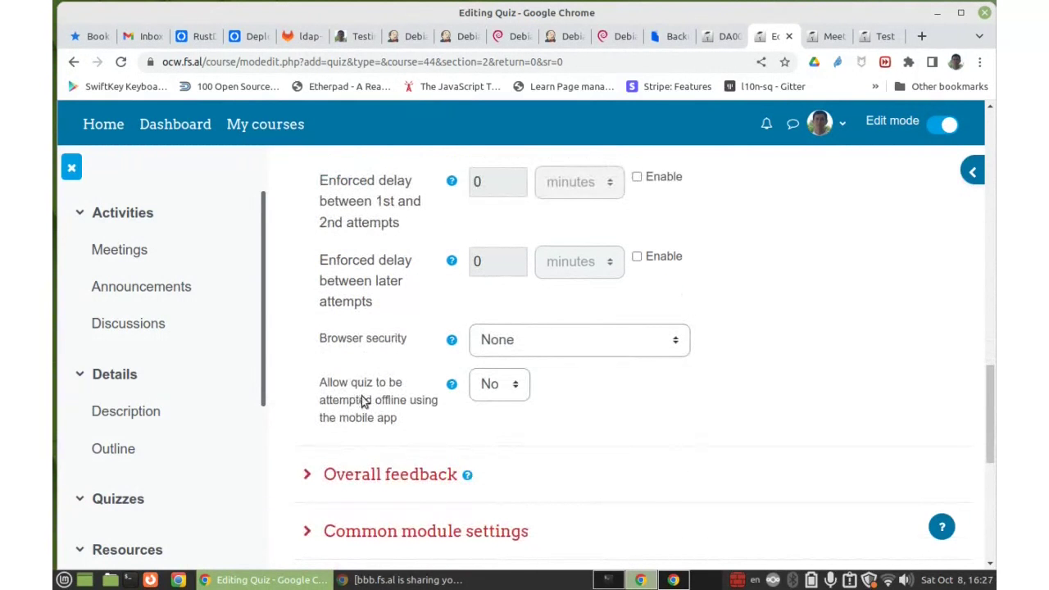
{"action": "scroll", "coordinate": [410, 382], "scroll_direction": "up", "scroll_amount": 7}
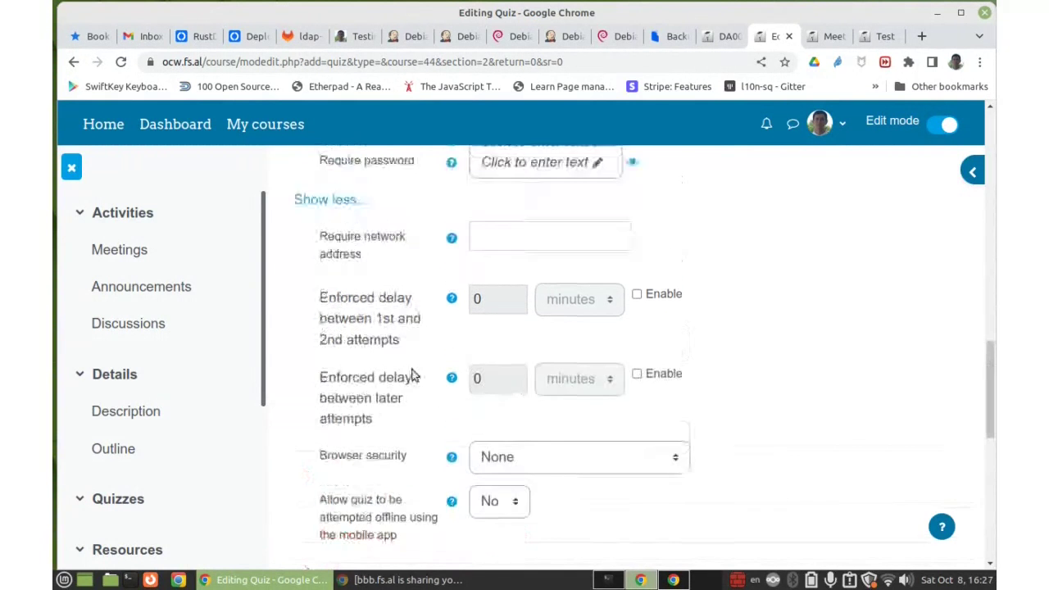
{"action": "left_click", "coordinate": [421, 276]}
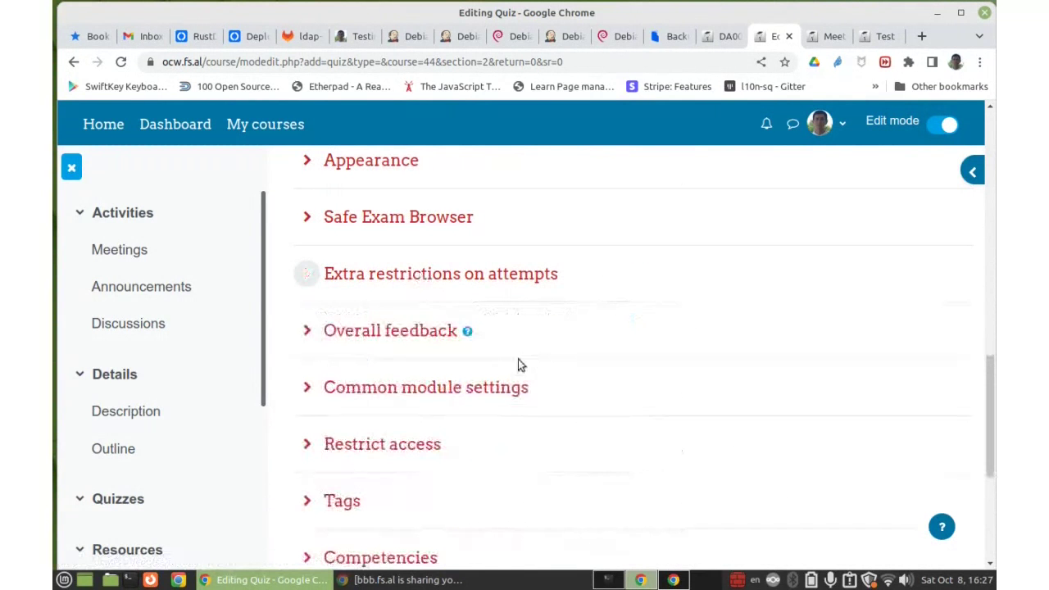
Step: Save the new quiz, return to the course and open Quiz 1 from the Quizzes topic
{"action": "scroll", "coordinate": [459, 361], "scroll_direction": "down", "scroll_amount": 3}
{"action": "scroll", "coordinate": [578, 397], "scroll_direction": "down", "scroll_amount": 3}
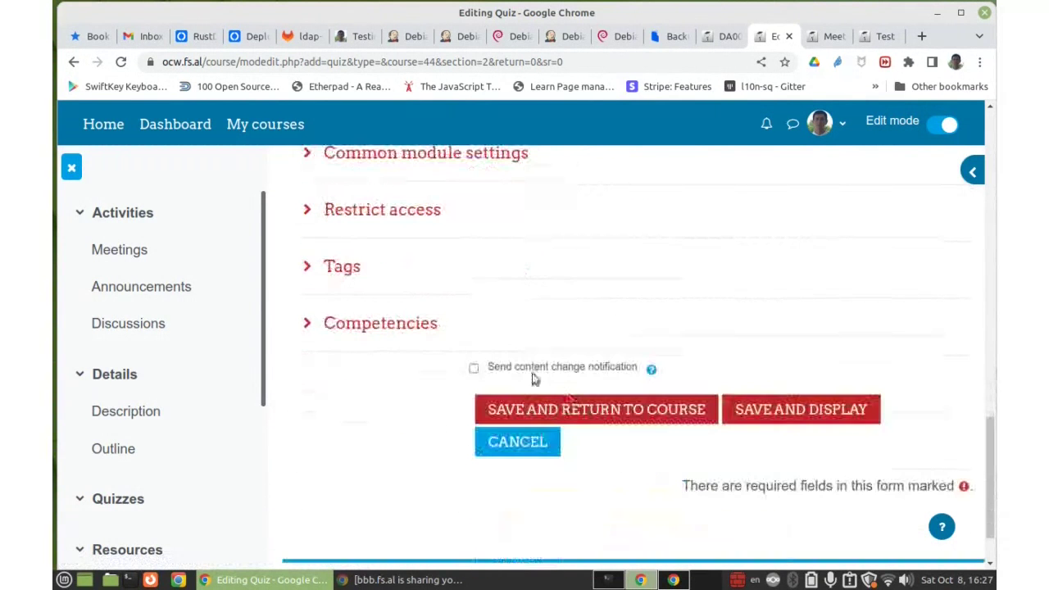
{"action": "left_click", "coordinate": [596, 410]}
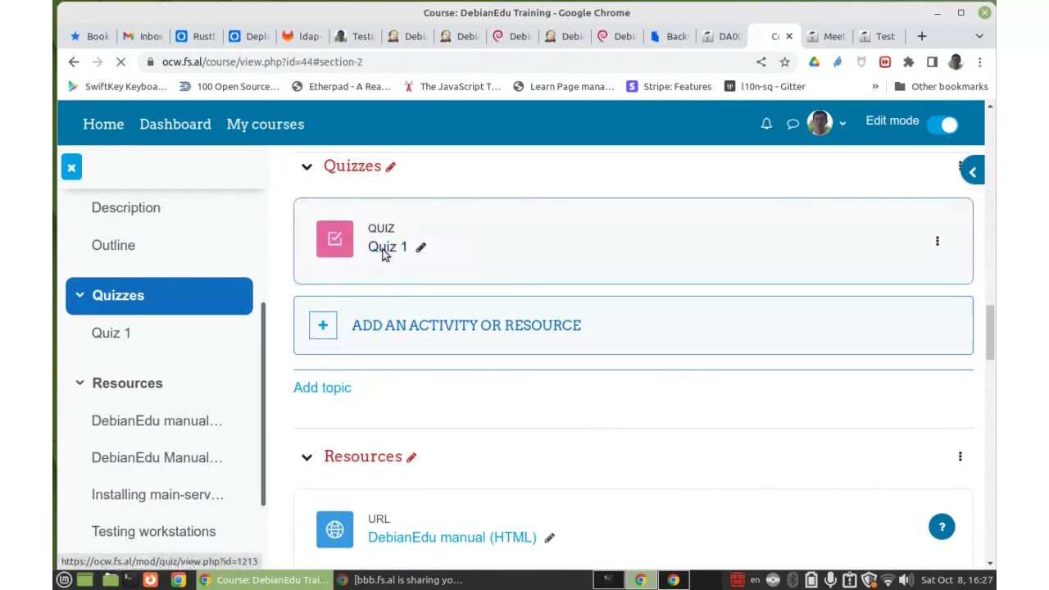
{"action": "left_click", "coordinate": [383, 249]}
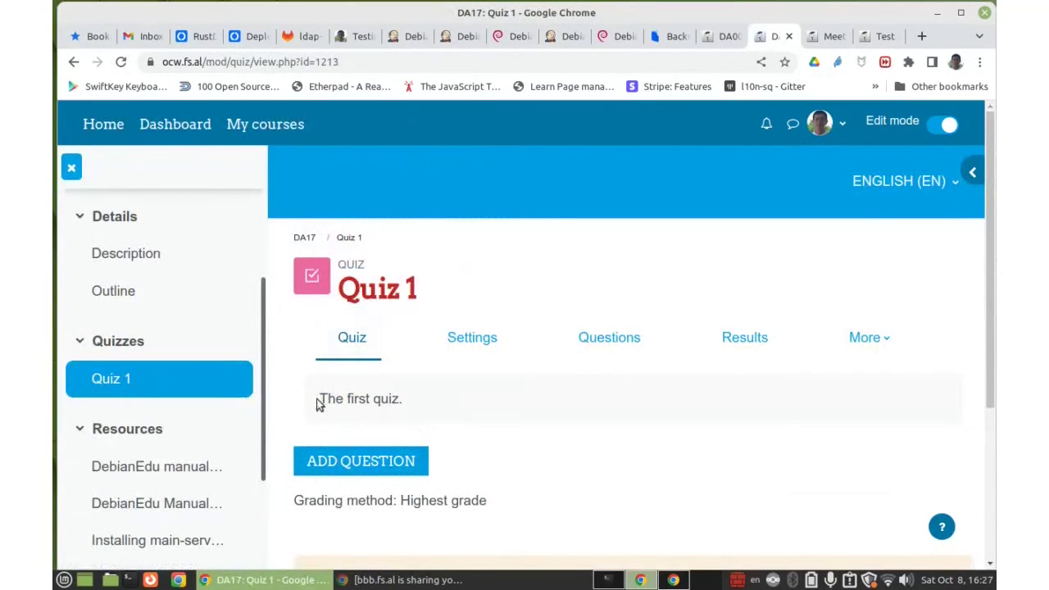
Step: Read the description and grading method on the overview page of Quiz 1
{"action": "left_click_drag", "start_coordinate": [320, 399], "coordinate": [414, 398]}
{"action": "left_click", "coordinate": [419, 392]}
{"action": "scroll", "coordinate": [500, 398], "scroll_direction": "down", "scroll_amount": 3}
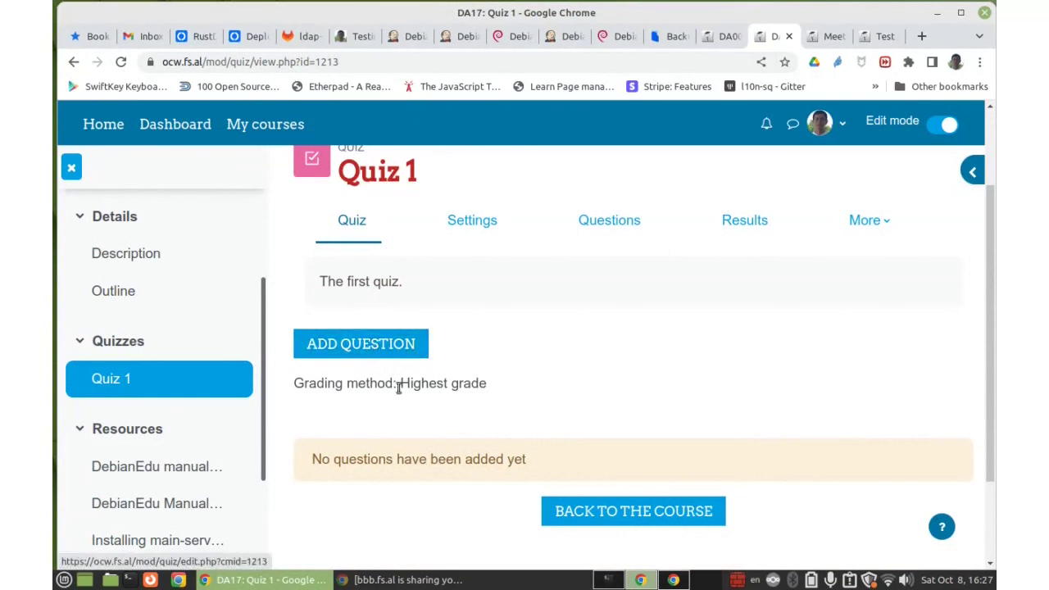
Step: Go to the questions of Quiz 1 and start adding a new question
{"action": "left_click", "coordinate": [614, 221]}
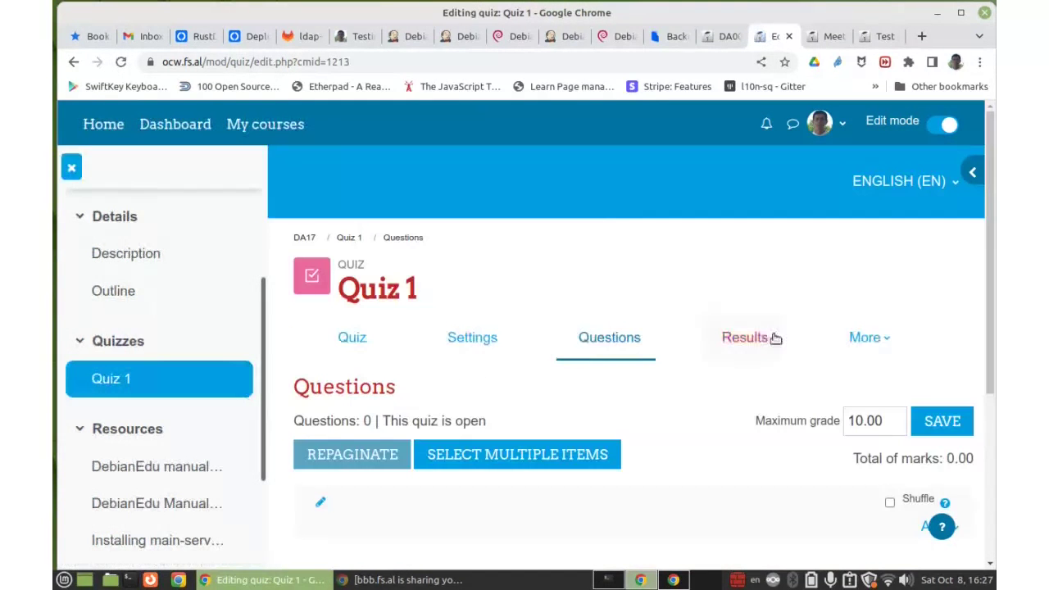
{"action": "scroll", "coordinate": [775, 327], "scroll_direction": "down", "scroll_amount": 3}
{"action": "left_click", "coordinate": [956, 332]}
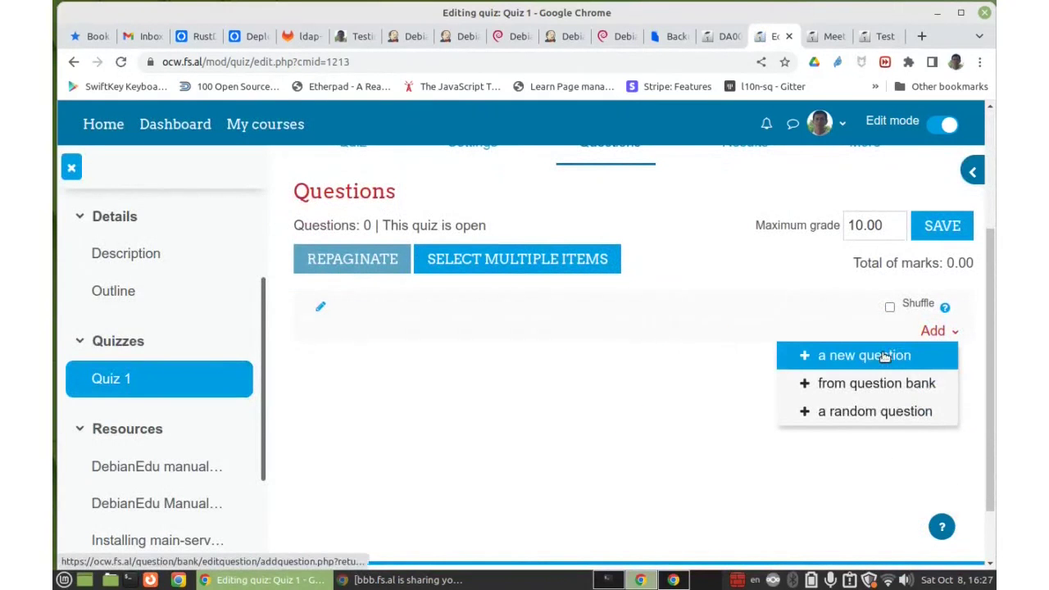
{"action": "left_click", "coordinate": [865, 420]}
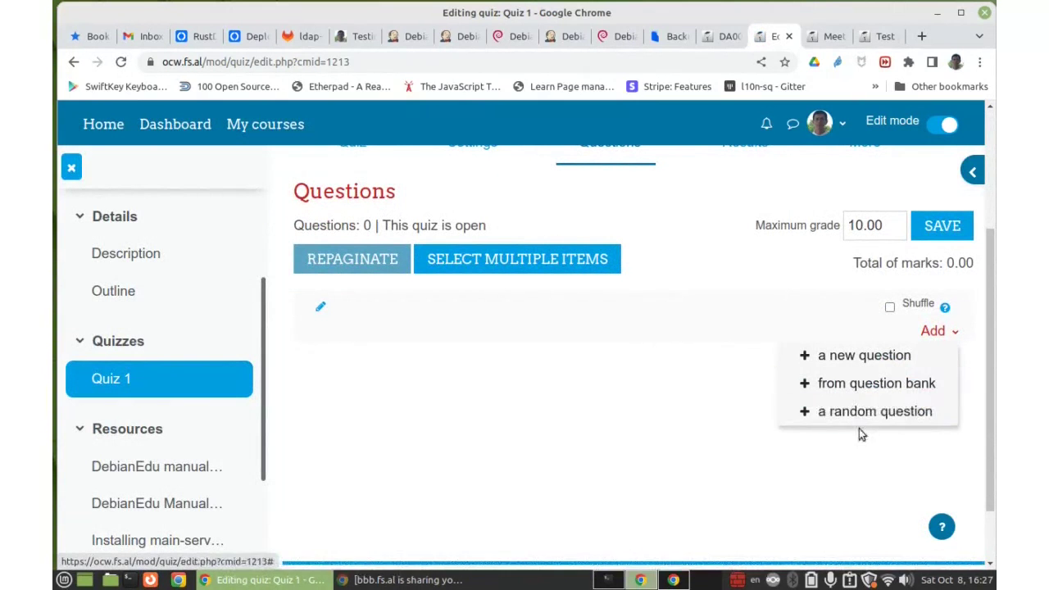
{"action": "left_click", "coordinate": [858, 357]}
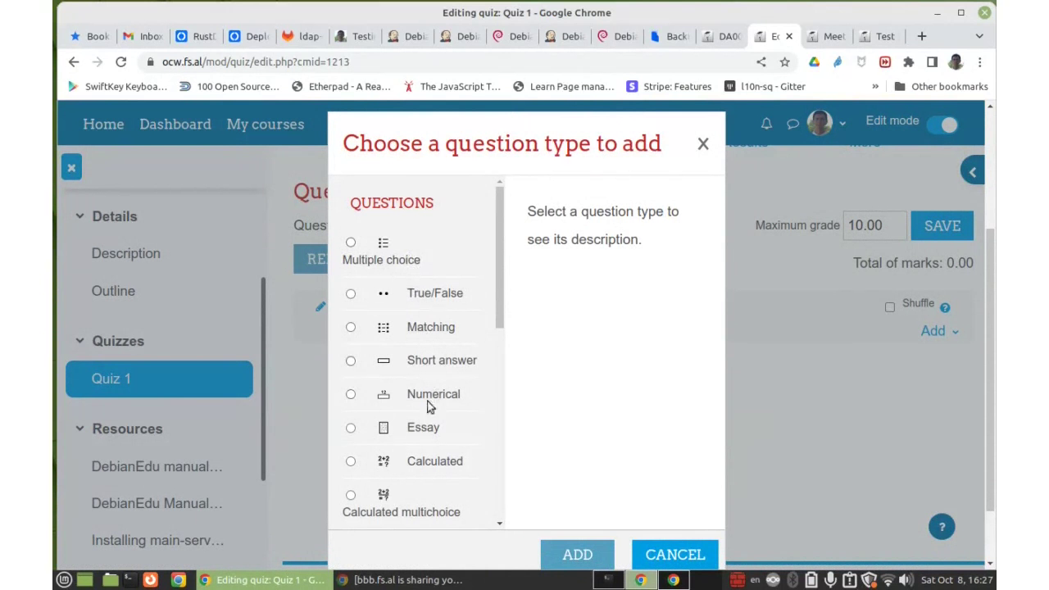
Step: Look through the available question types and add a Multiple choice question to the quiz
{"action": "scroll", "coordinate": [422, 429], "scroll_direction": "down", "scroll_amount": 3}
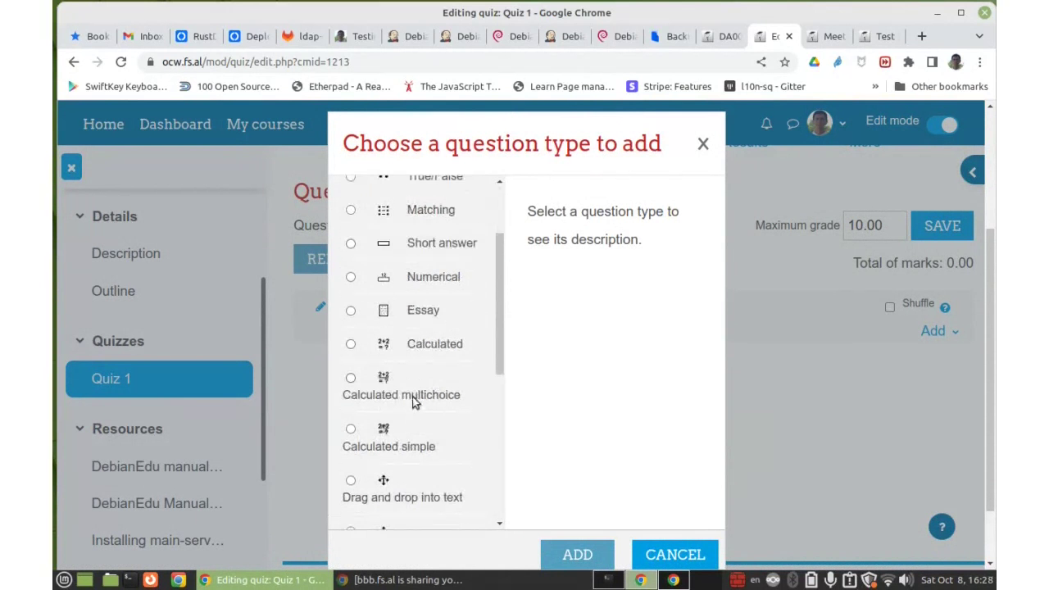
{"action": "scroll", "coordinate": [414, 394], "scroll_direction": "down", "scroll_amount": 3}
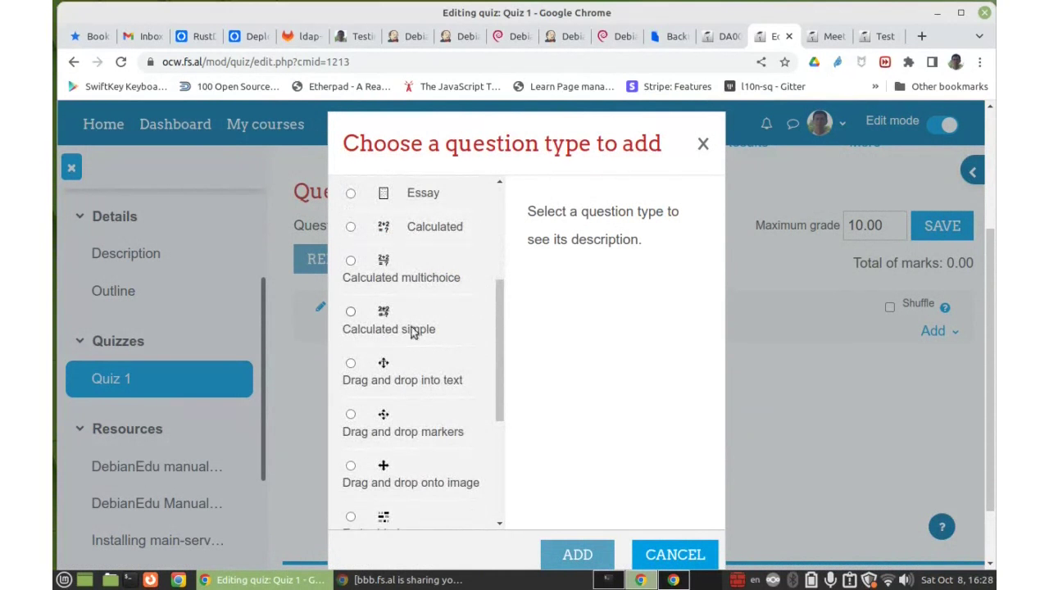
{"action": "scroll", "coordinate": [421, 344], "scroll_direction": "down", "scroll_amount": 2}
{"action": "scroll", "coordinate": [420, 342], "scroll_direction": "down", "scroll_amount": 3}
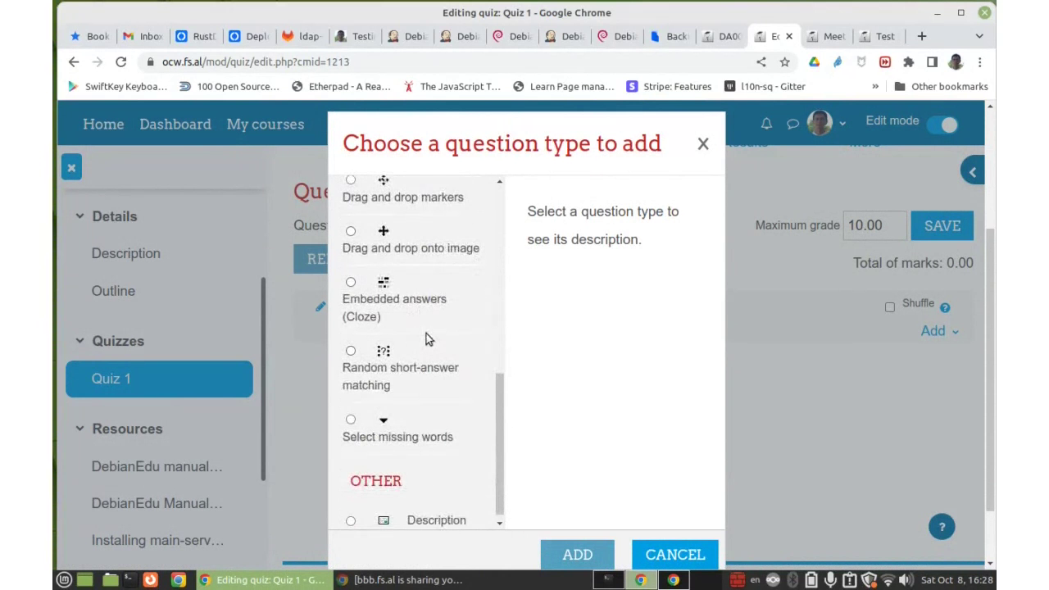
{"action": "scroll", "coordinate": [426, 338], "scroll_direction": "down", "scroll_amount": 1}
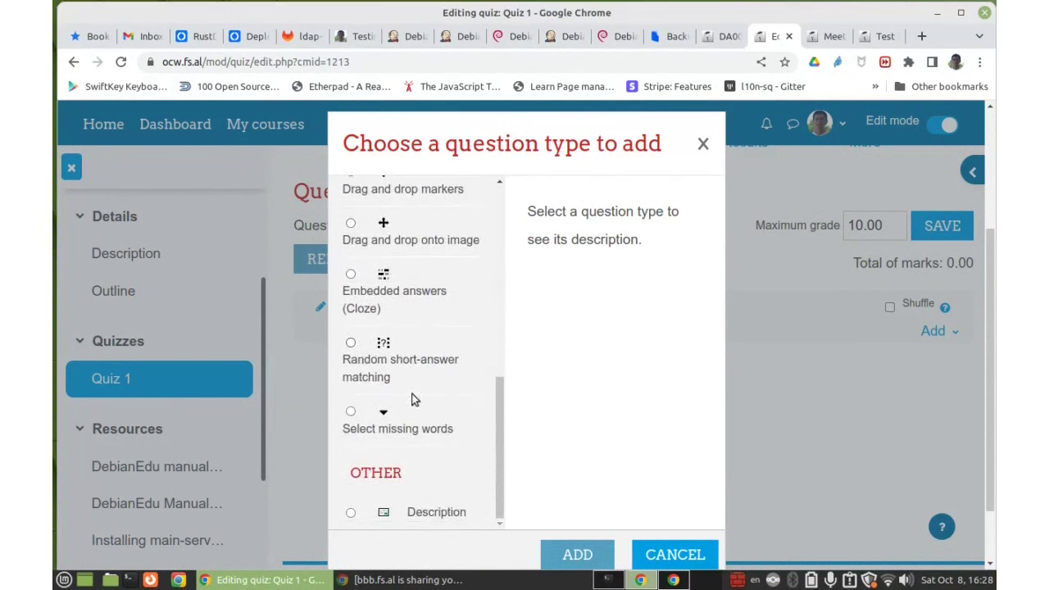
{"action": "scroll", "coordinate": [414, 397], "scroll_direction": "up", "scroll_amount": 8}
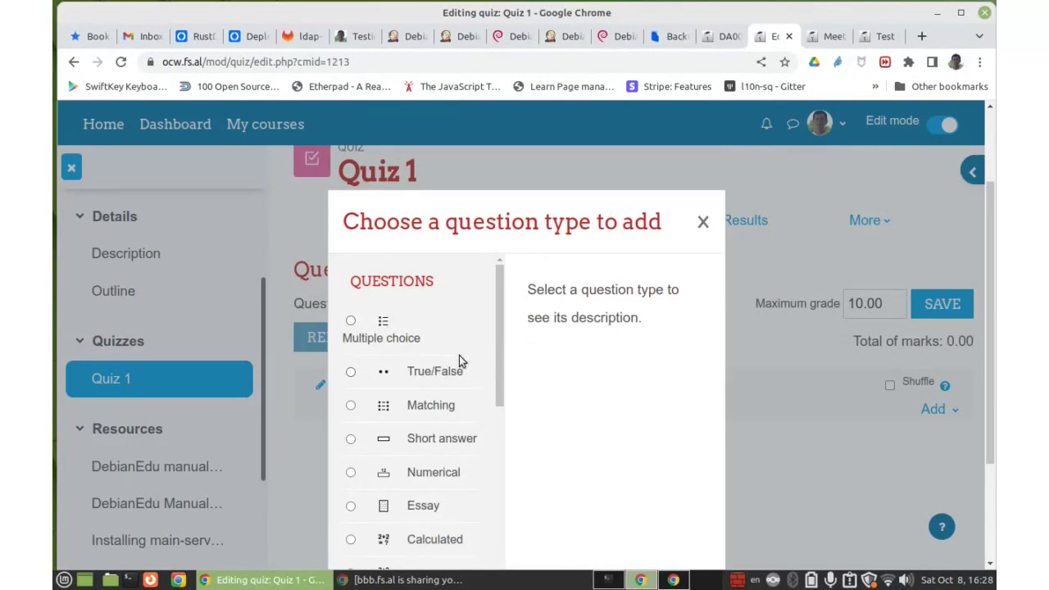
{"action": "left_click", "coordinate": [381, 324]}
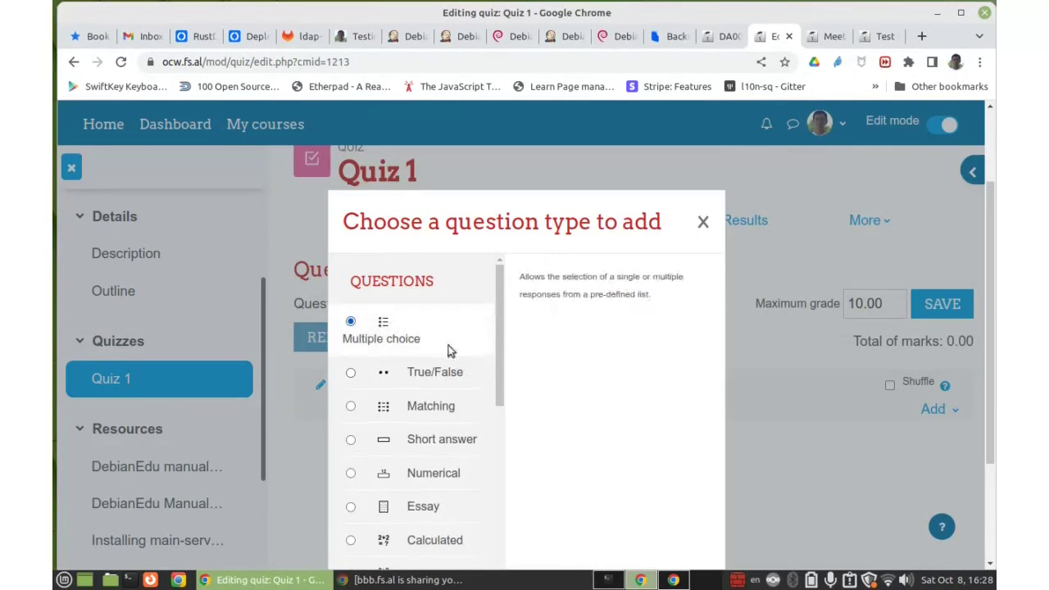
{"action": "scroll", "coordinate": [768, 295], "scroll_direction": "down", "scroll_amount": 3}
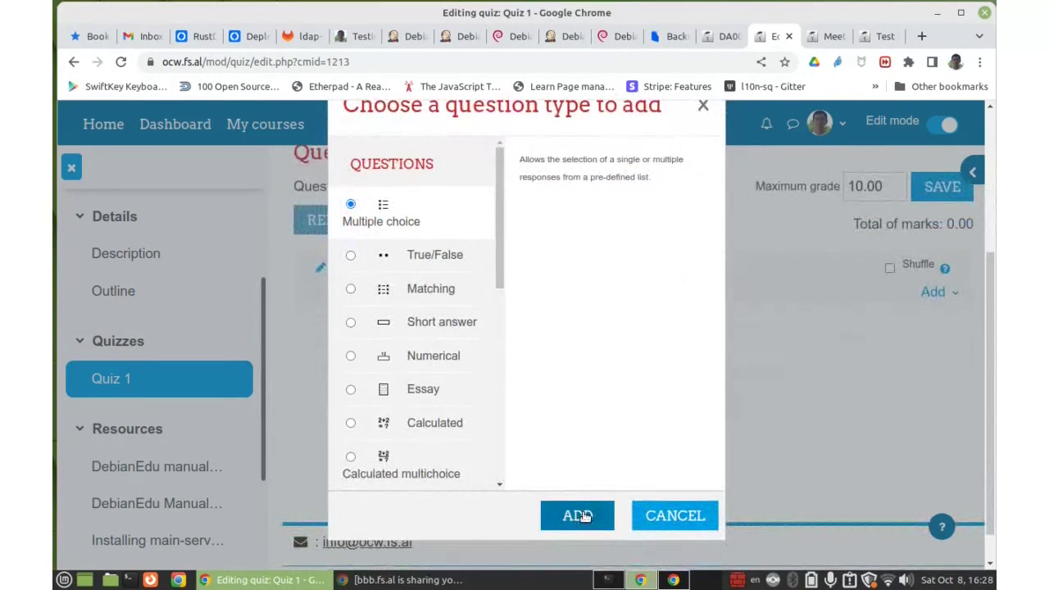
{"action": "left_click", "coordinate": [578, 516]}
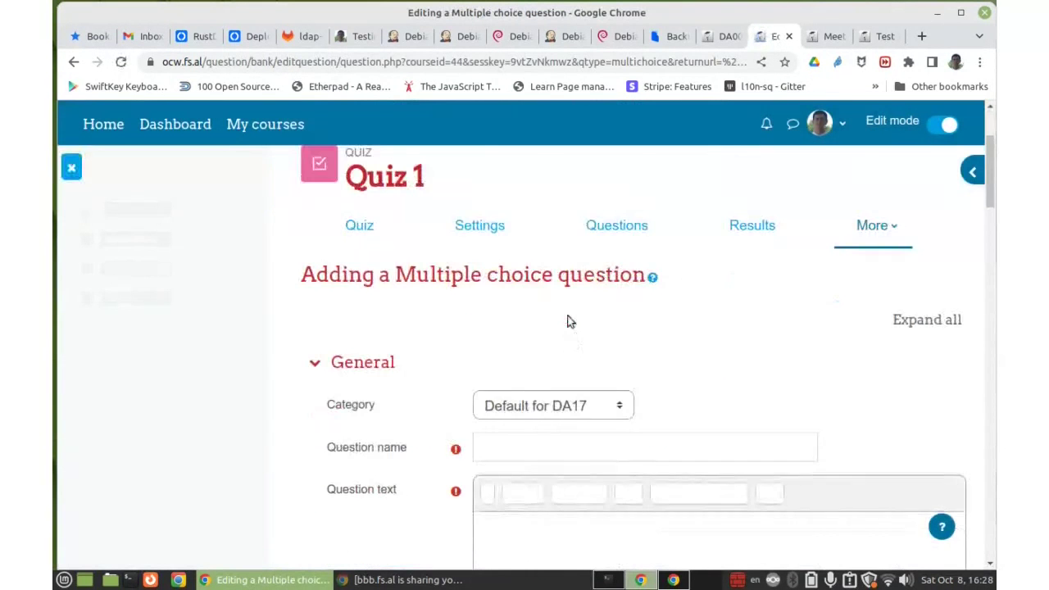
Step: Check the category choices for the new question, keeping Default for DA17
{"action": "scroll", "coordinate": [527, 295], "scroll_direction": "down", "scroll_amount": 3}
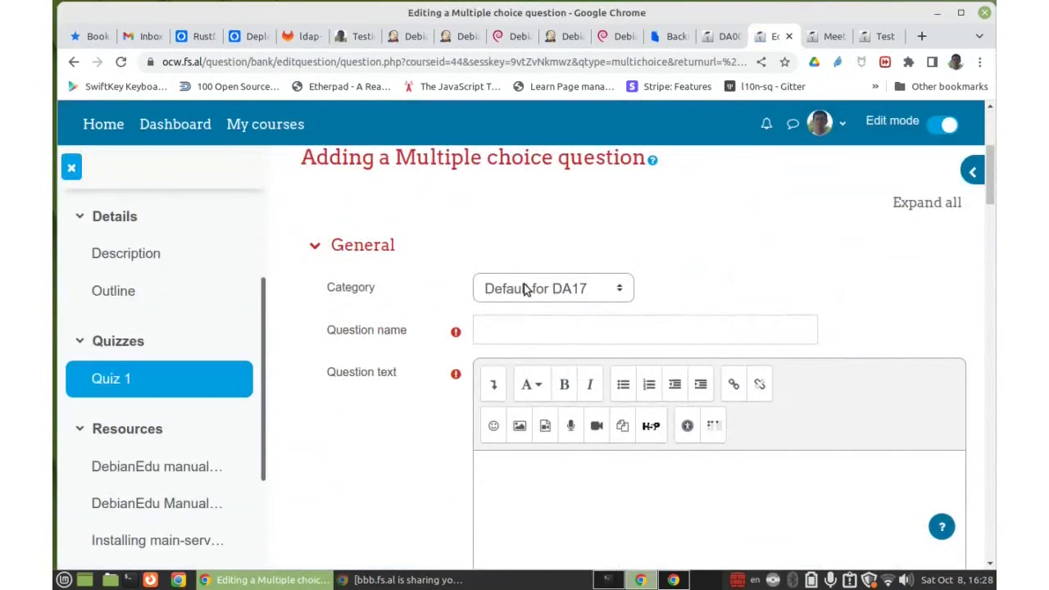
{"action": "left_click", "coordinate": [527, 289]}
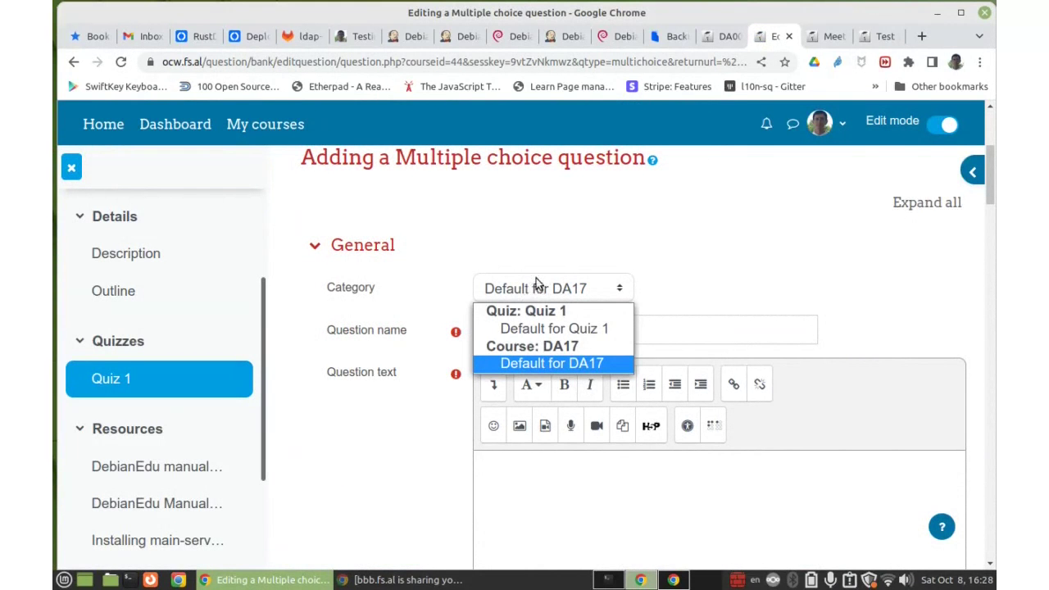
{"action": "left_click", "coordinate": [537, 287]}
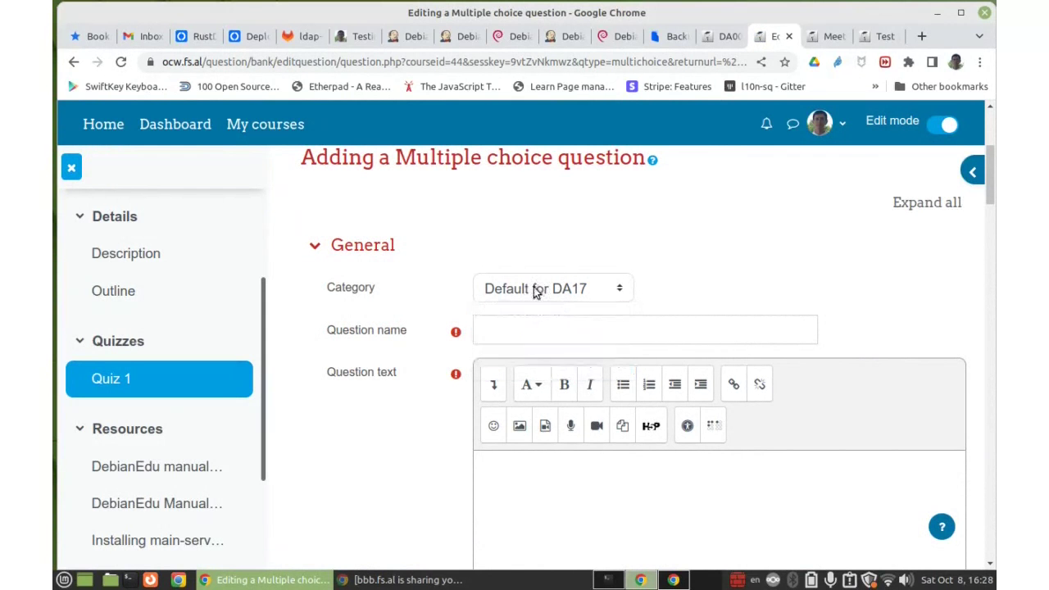
{"action": "scroll", "coordinate": [570, 262], "scroll_direction": "down", "scroll_amount": 1}
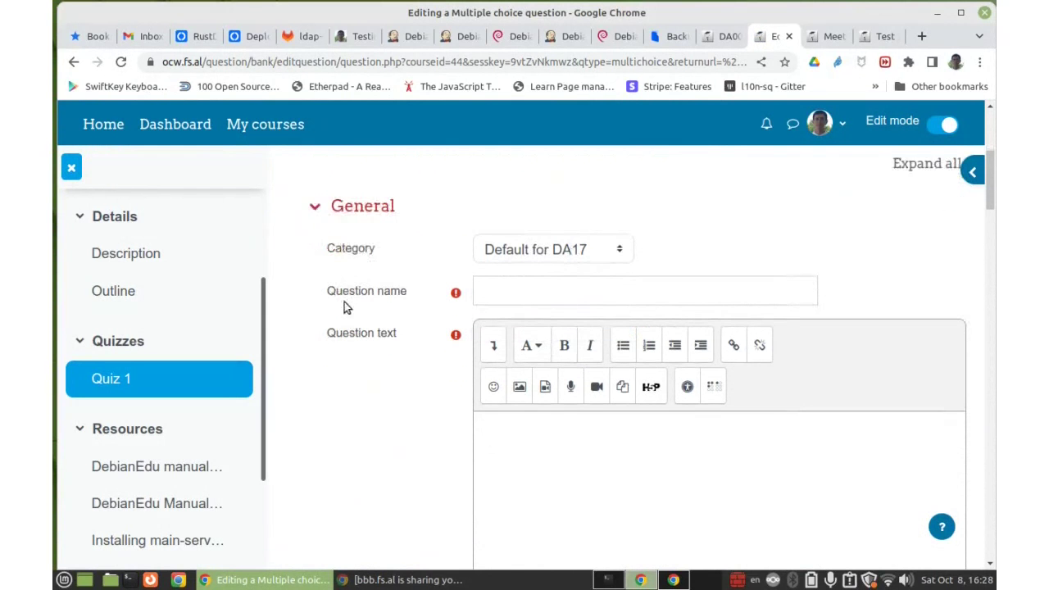
Step: Copy the wording of question 1, "Which command displays only the first 5 lines of the file file?", from the open Test 3 page
{"action": "left_click", "coordinate": [487, 293]}
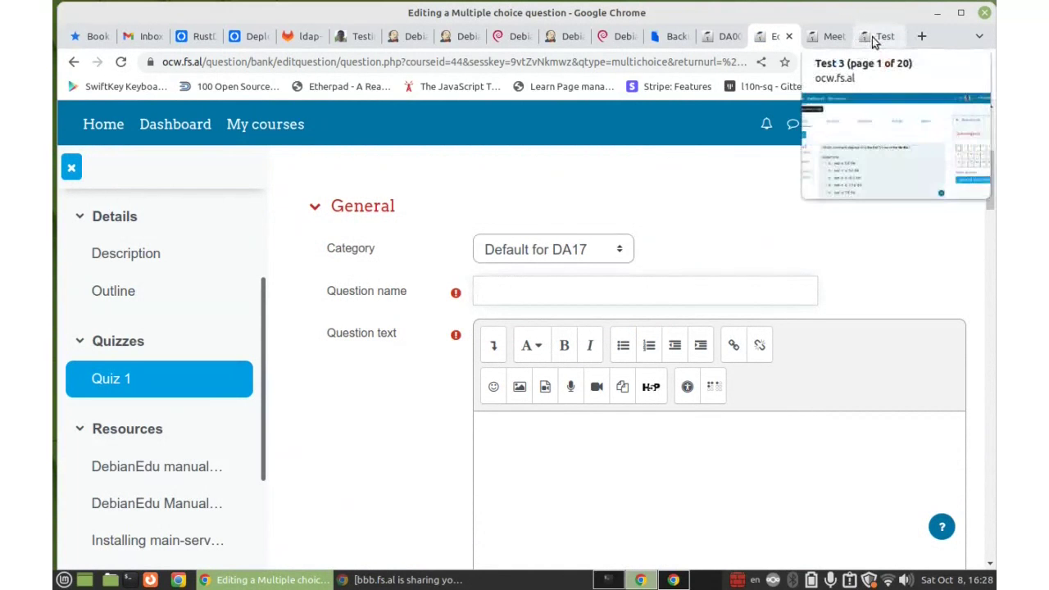
{"action": "left_click", "coordinate": [876, 39]}
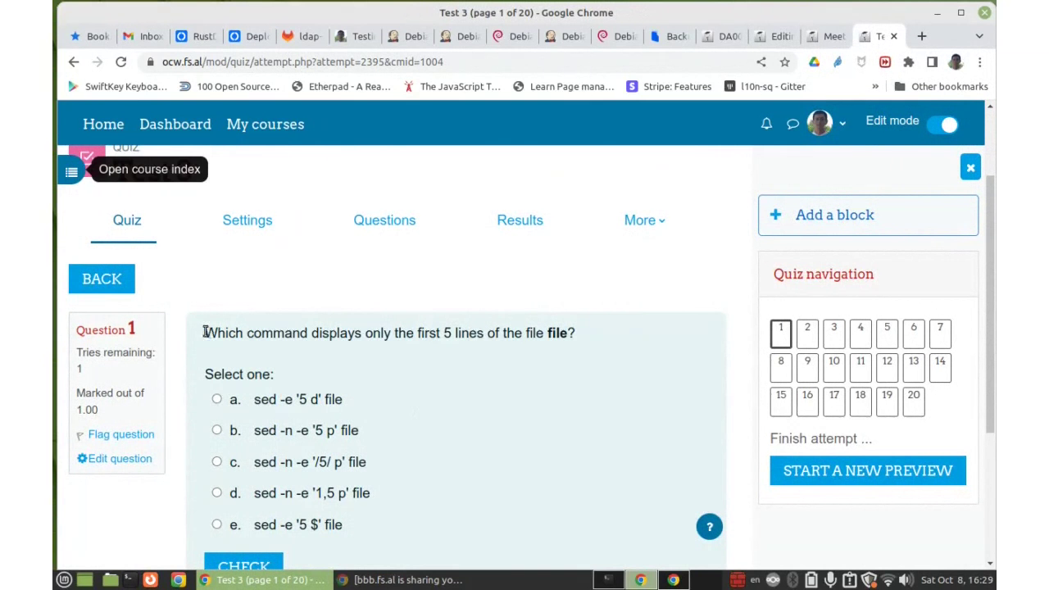
{"action": "left_click_drag", "start_coordinate": [204, 332], "coordinate": [600, 336]}
{"action": "key", "text": "ctrl+c"}
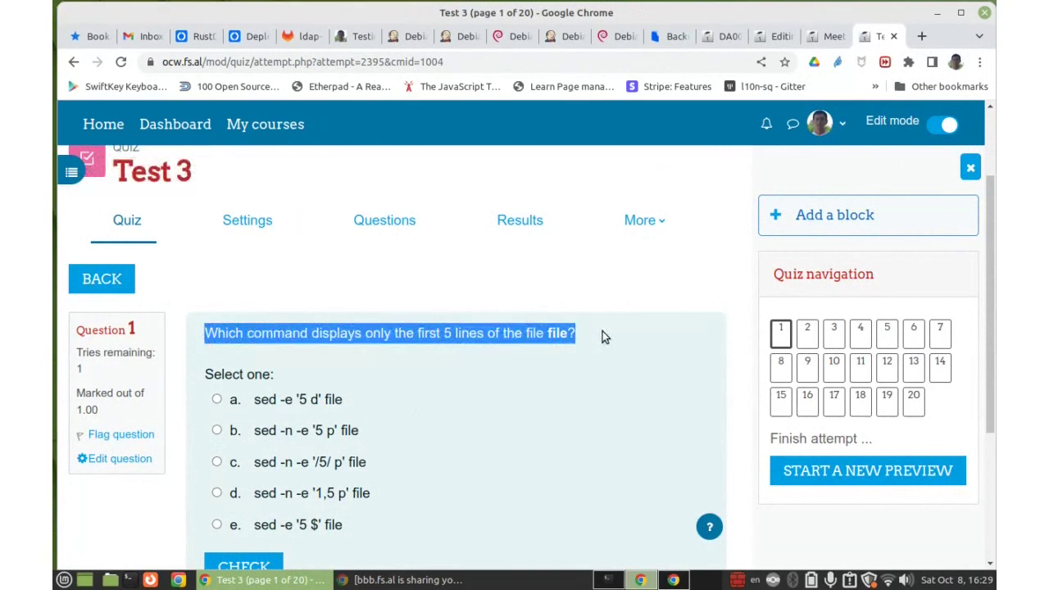
Step: Paste the copied wording into both the question text and the question name of the new multiple choice question
{"action": "left_click", "coordinate": [725, 36]}
{"action": "left_click", "coordinate": [771, 37]}
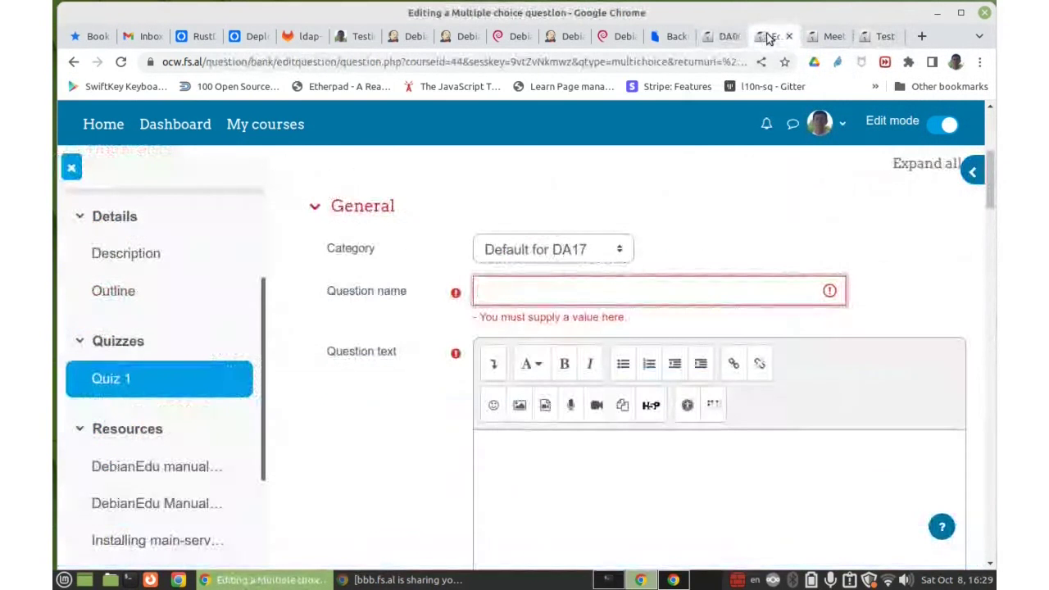
{"action": "left_click", "coordinate": [510, 446]}
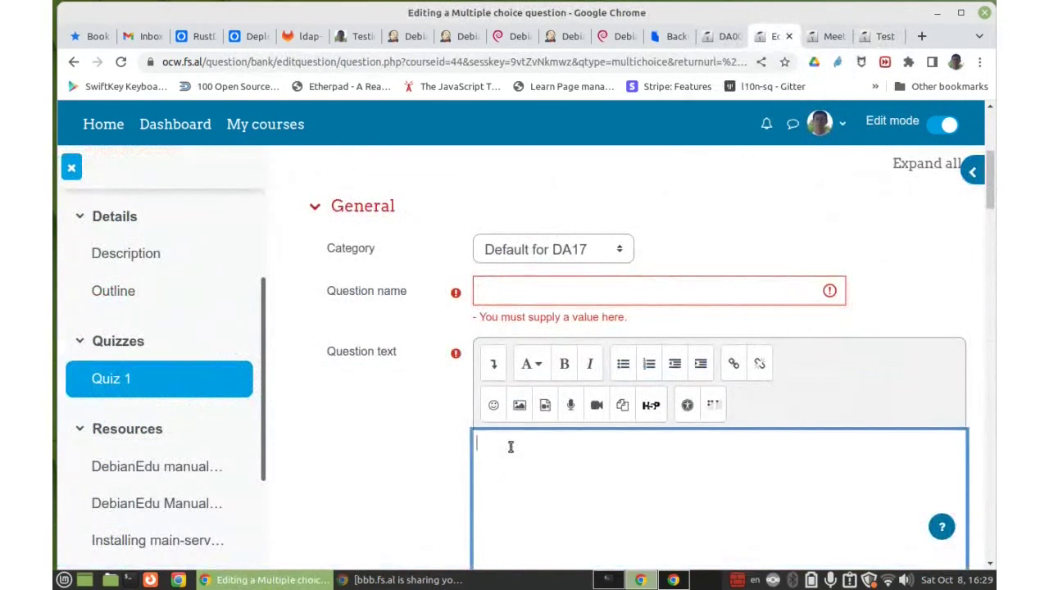
{"action": "key", "text": "ctrl+v"}
{"action": "left_click", "coordinate": [512, 298]}
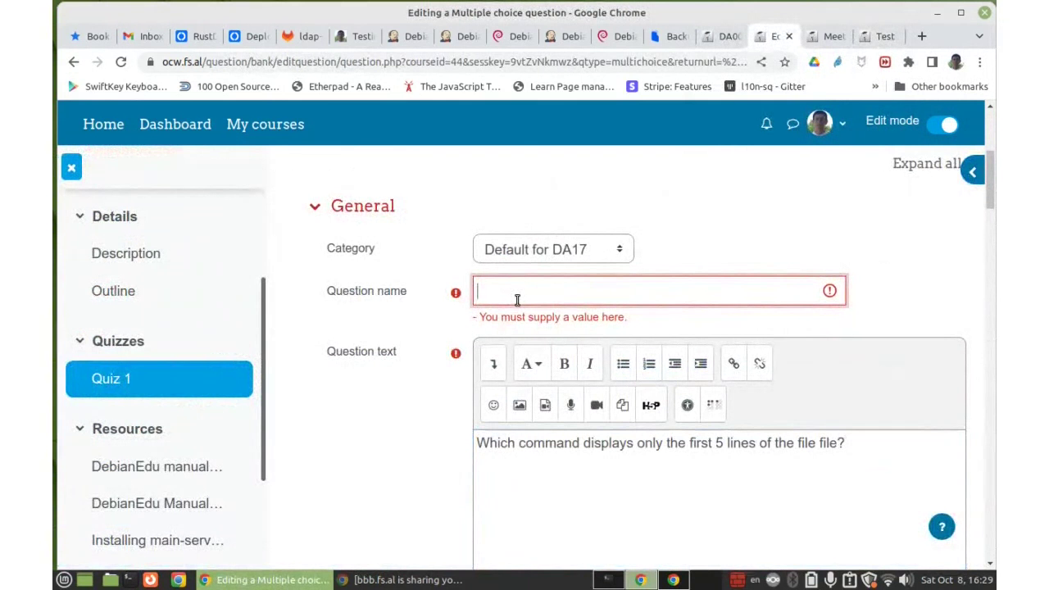
{"action": "key", "text": "ctrl+v"}
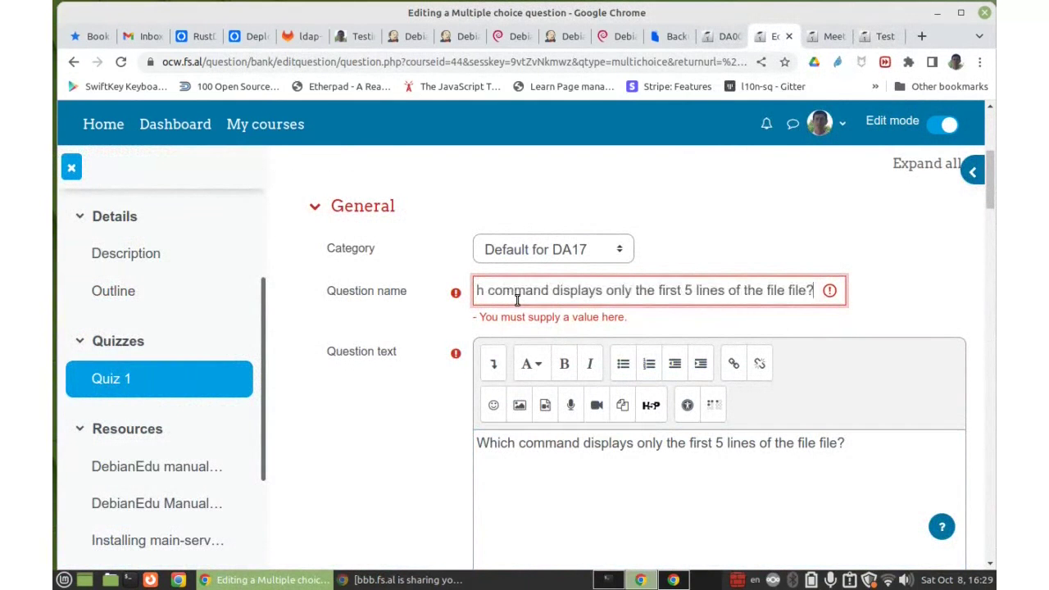
Step: Make the last word, "file", bold in the question text
{"action": "left_click", "coordinate": [587, 464]}
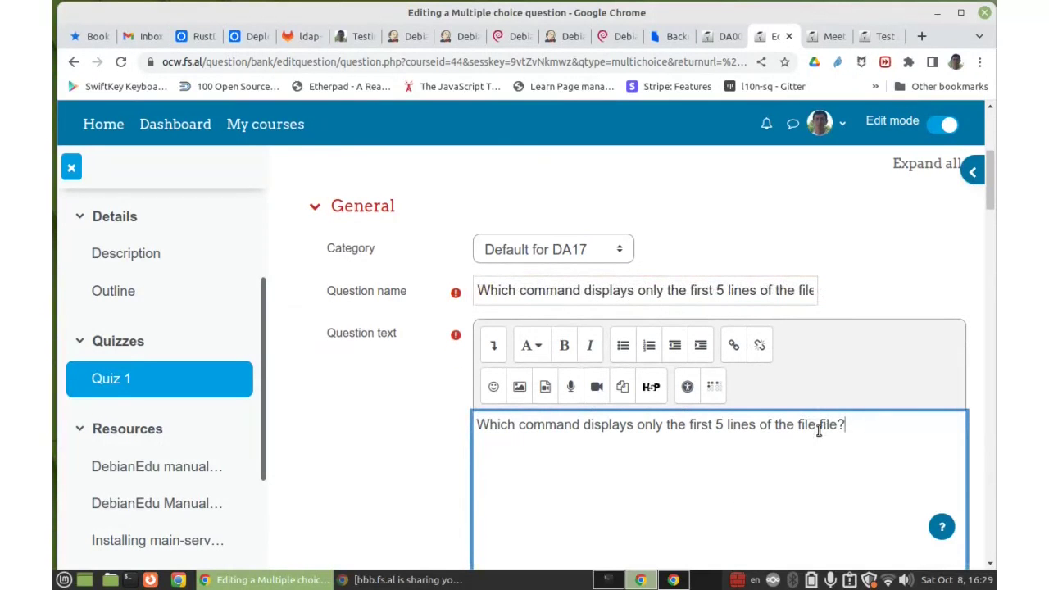
{"action": "left_click_drag", "start_coordinate": [819, 420], "coordinate": [840, 424]}
{"action": "left_click", "coordinate": [564, 345]}
{"action": "key", "text": "End"}
Step: Close the Meeting page and return to the multiple choice question's form
{"action": "left_click", "coordinate": [832, 40]}
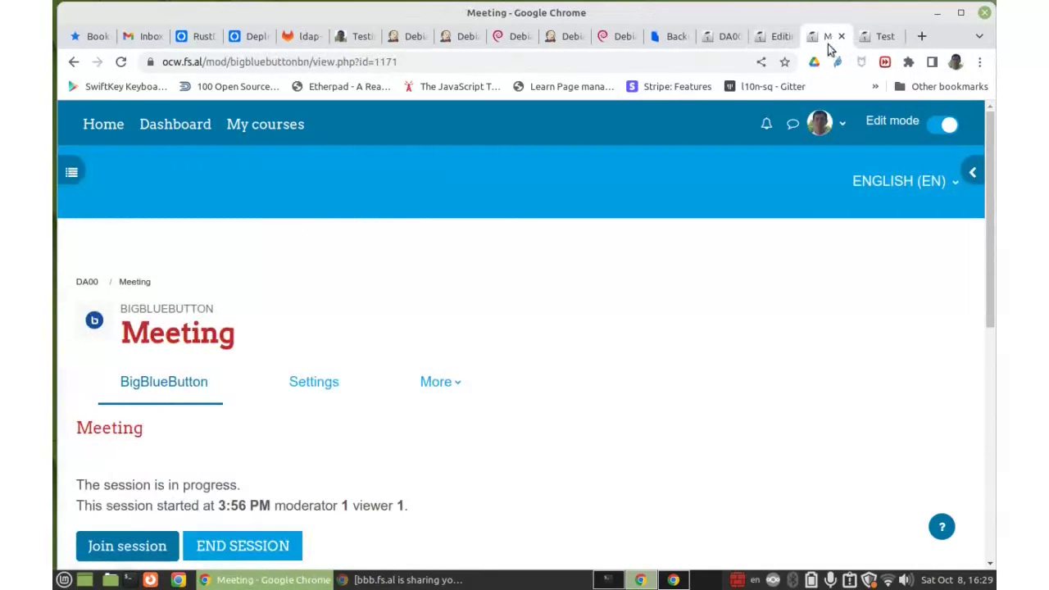
{"action": "left_click", "coordinate": [841, 36]}
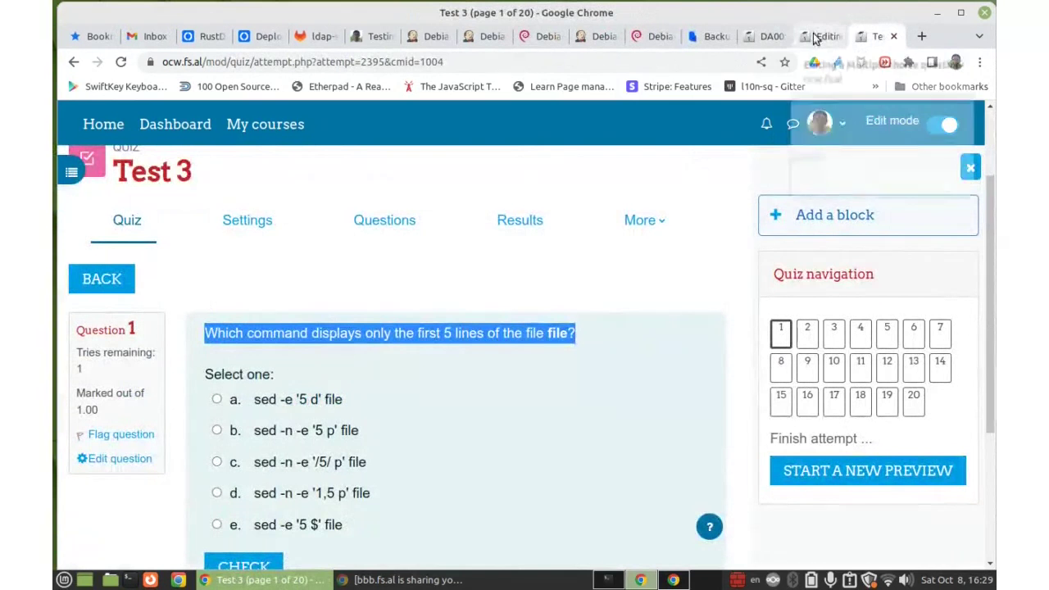
{"action": "left_click", "coordinate": [769, 36]}
{"action": "left_click", "coordinate": [824, 36]}
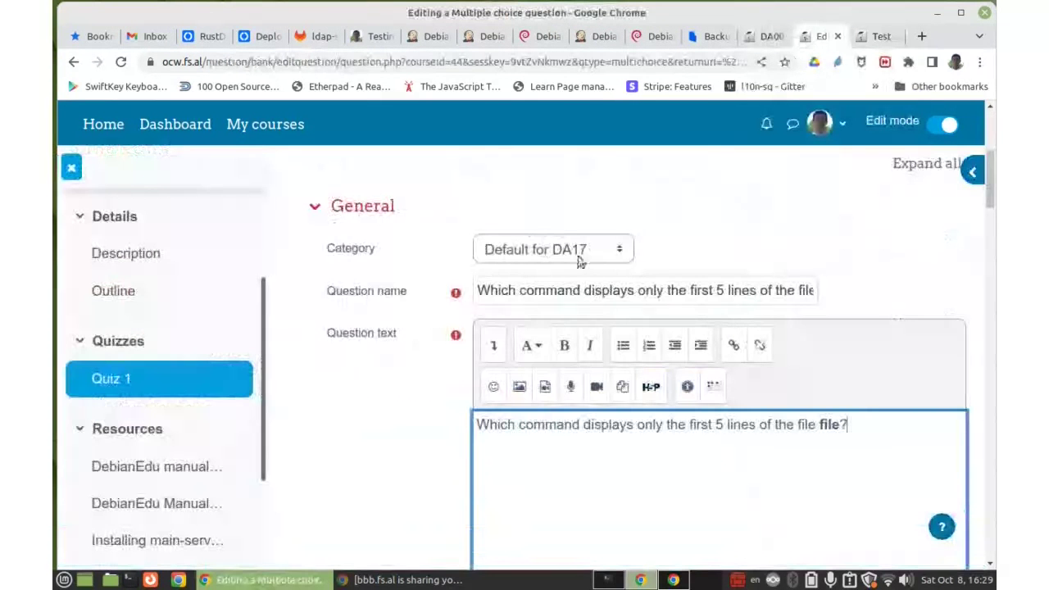
{"action": "double_click", "coordinate": [491, 291]}
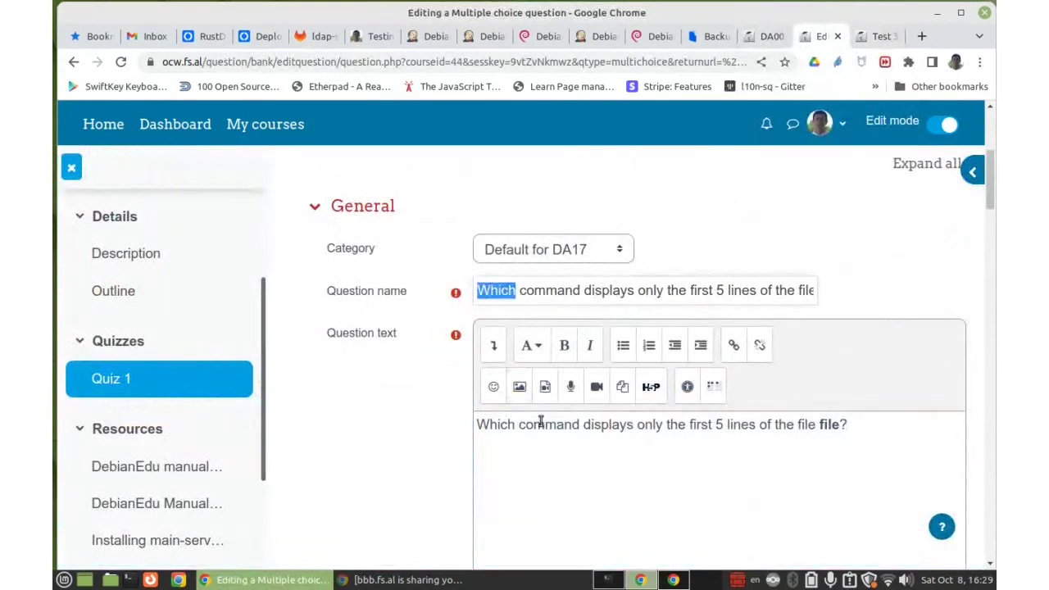
Step: Review the multiple choice question's form, from the question text and default mark through the answer choices to the option for more blanks
{"action": "left_click", "coordinate": [530, 427]}
{"action": "double_click", "coordinate": [531, 430]}
{"action": "key", "text": "End"}
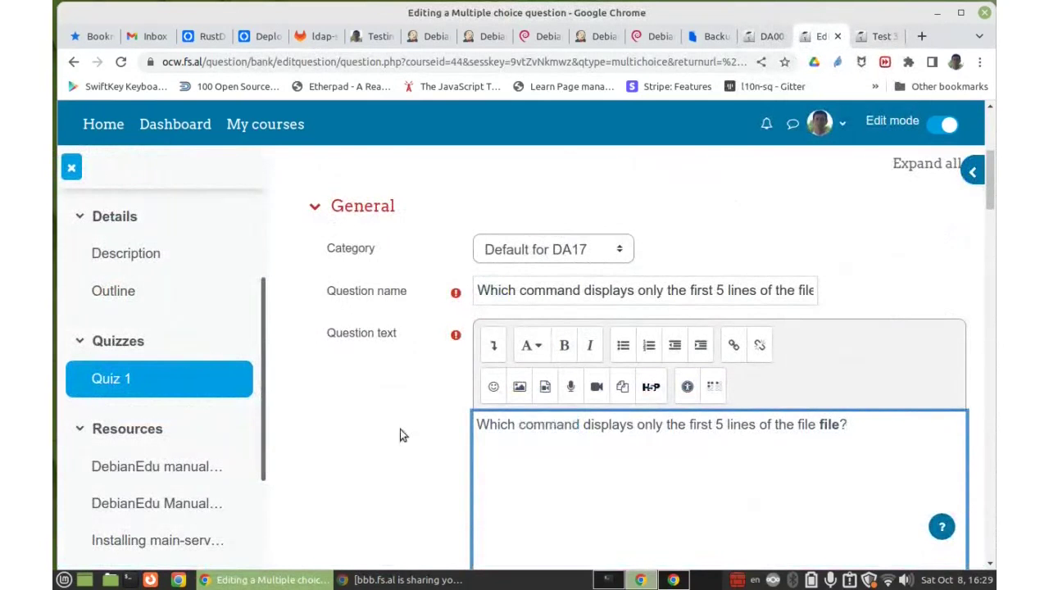
{"action": "scroll", "coordinate": [402, 434], "scroll_direction": "down", "scroll_amount": 3}
{"action": "scroll", "coordinate": [422, 321], "scroll_direction": "down", "scroll_amount": 1}
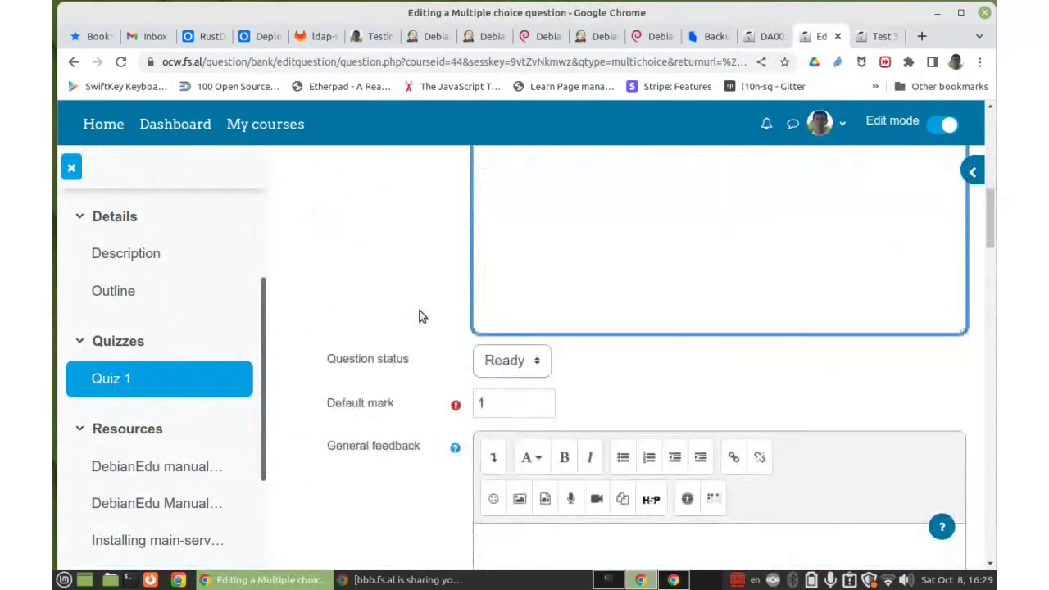
{"action": "scroll", "coordinate": [418, 316], "scroll_direction": "down", "scroll_amount": 1}
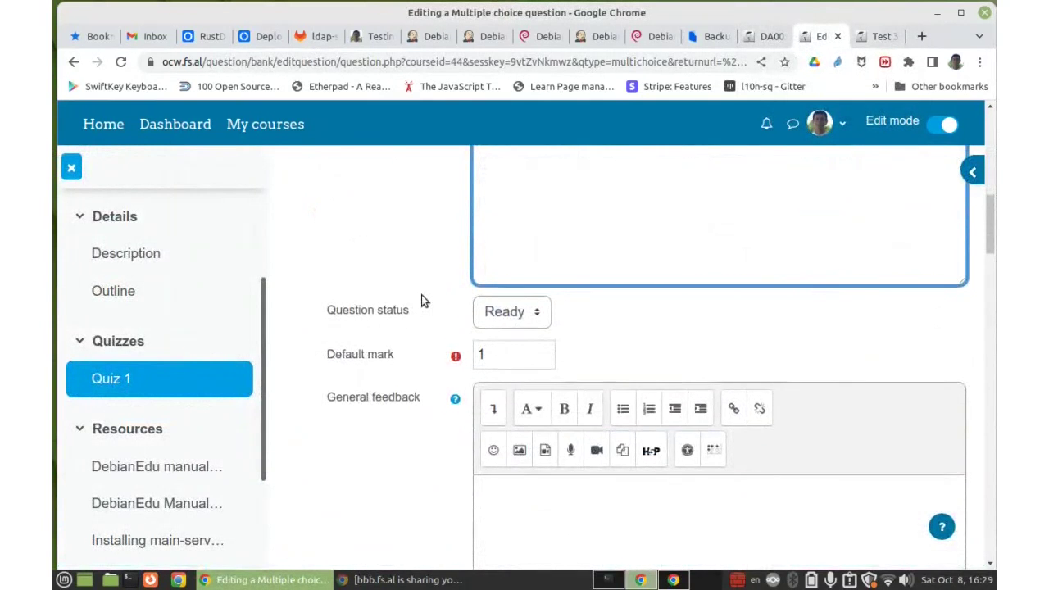
{"action": "scroll", "coordinate": [421, 301], "scroll_direction": "down", "scroll_amount": 3}
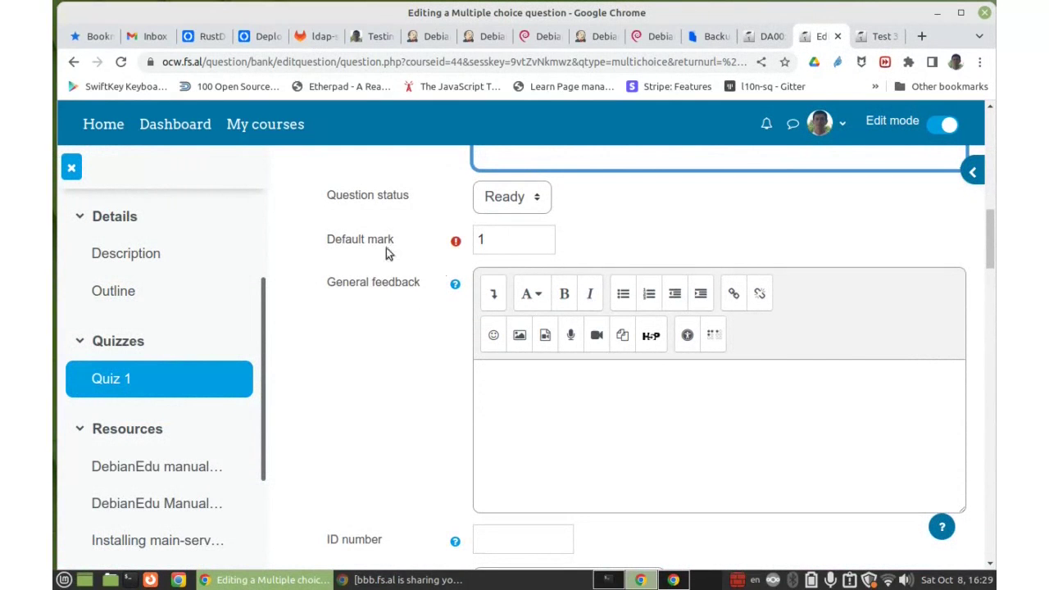
{"action": "left_click", "coordinate": [483, 239]}
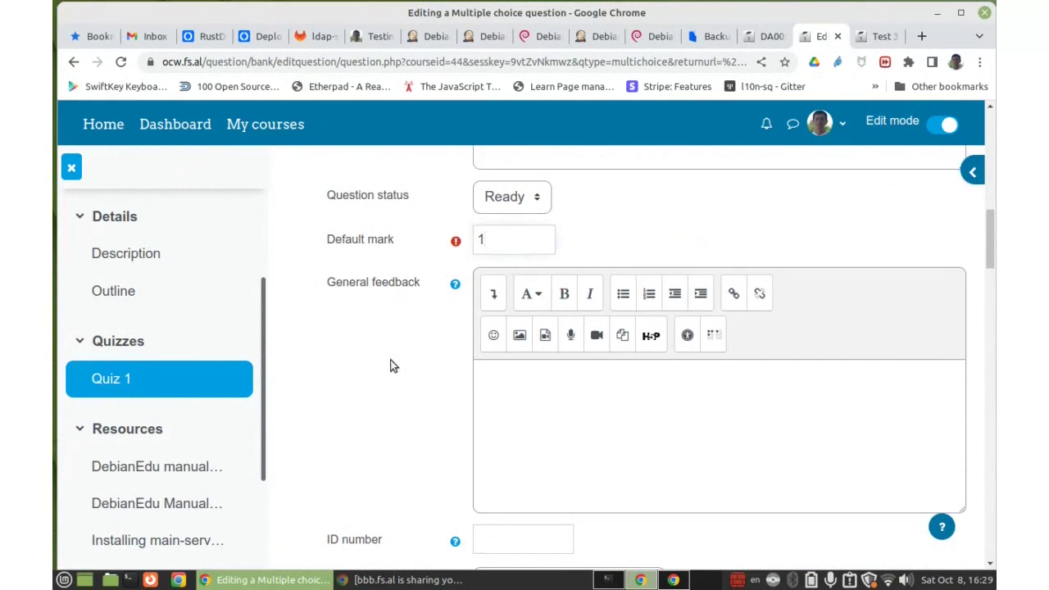
{"action": "scroll", "coordinate": [391, 366], "scroll_direction": "down", "scroll_amount": 5}
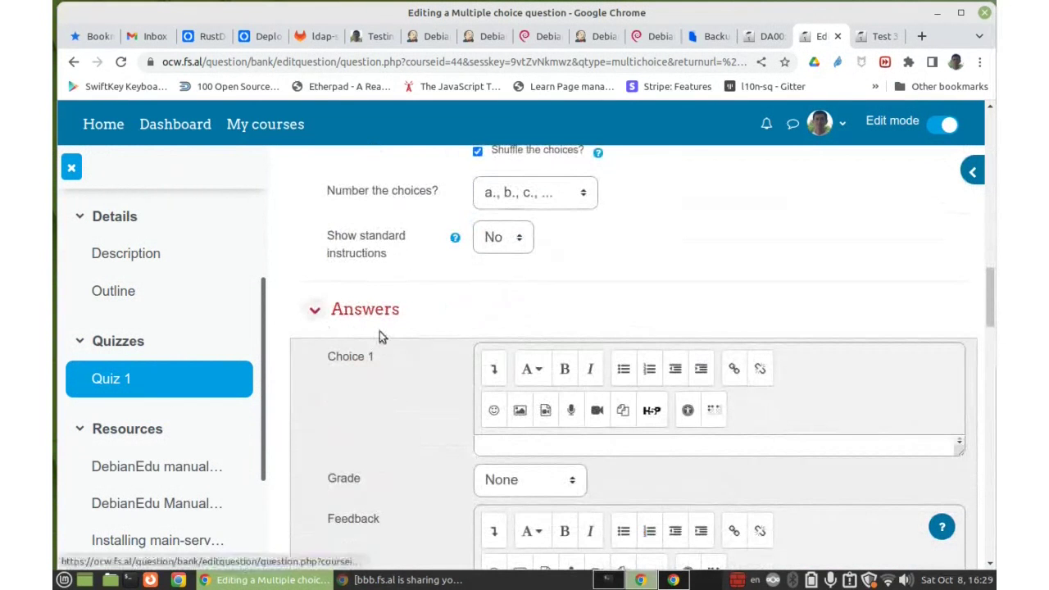
{"action": "scroll", "coordinate": [379, 306], "scroll_direction": "down", "scroll_amount": 8}
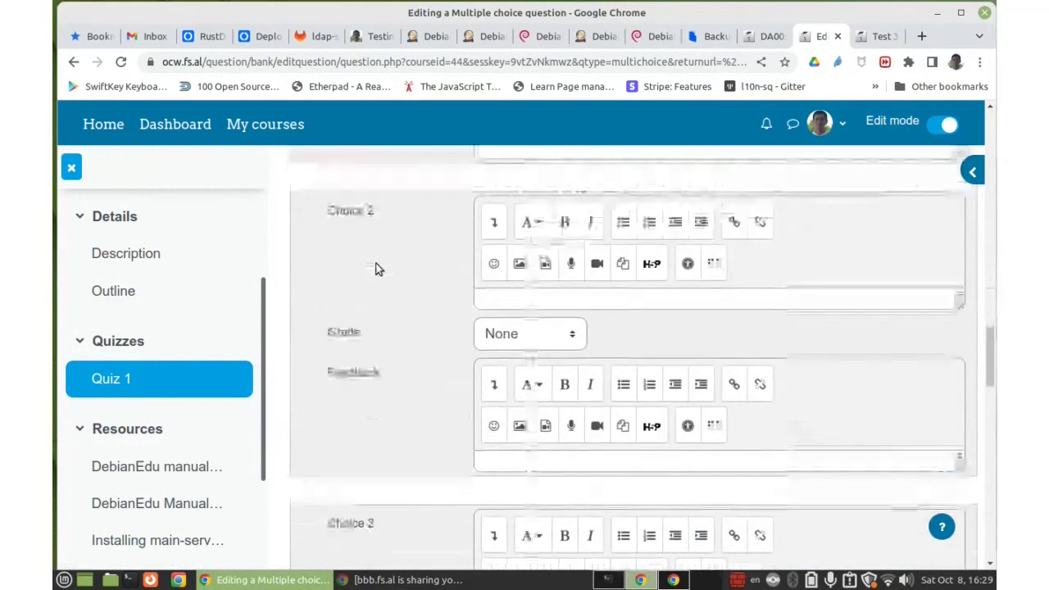
{"action": "scroll", "coordinate": [380, 266], "scroll_direction": "down", "scroll_amount": 10}
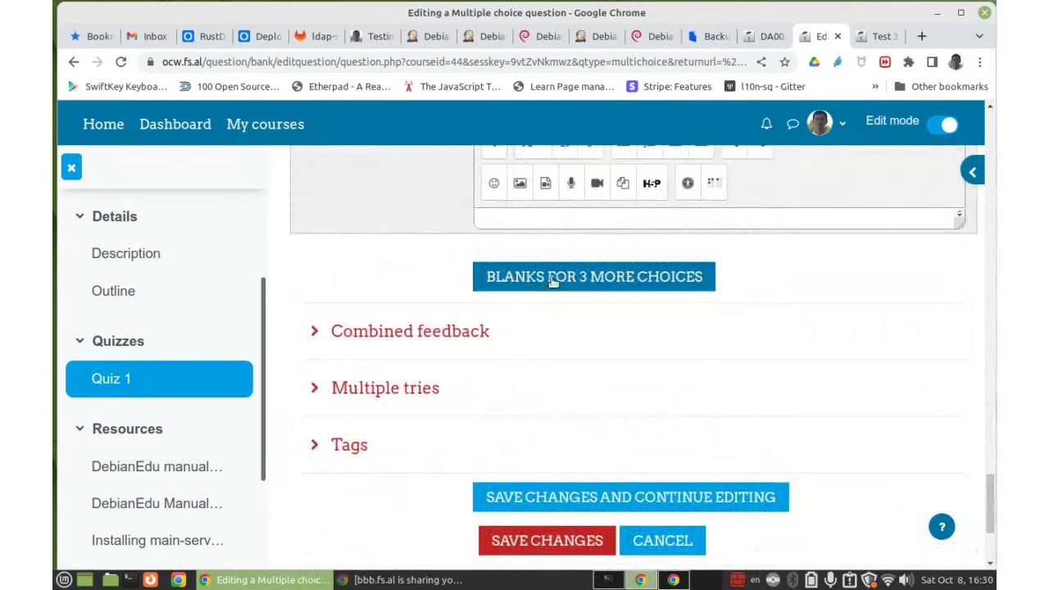
{"action": "left_click", "coordinate": [484, 280]}
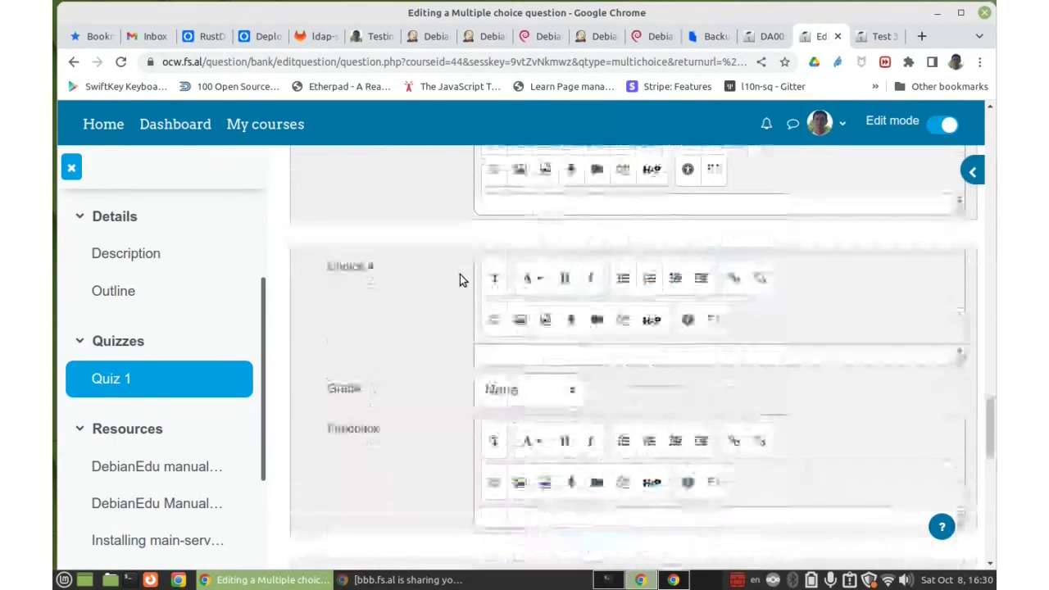
{"action": "scroll", "coordinate": [467, 281], "scroll_direction": "up", "scroll_amount": 4}
{"action": "scroll", "coordinate": [479, 278], "scroll_direction": "down", "scroll_amount": 2}
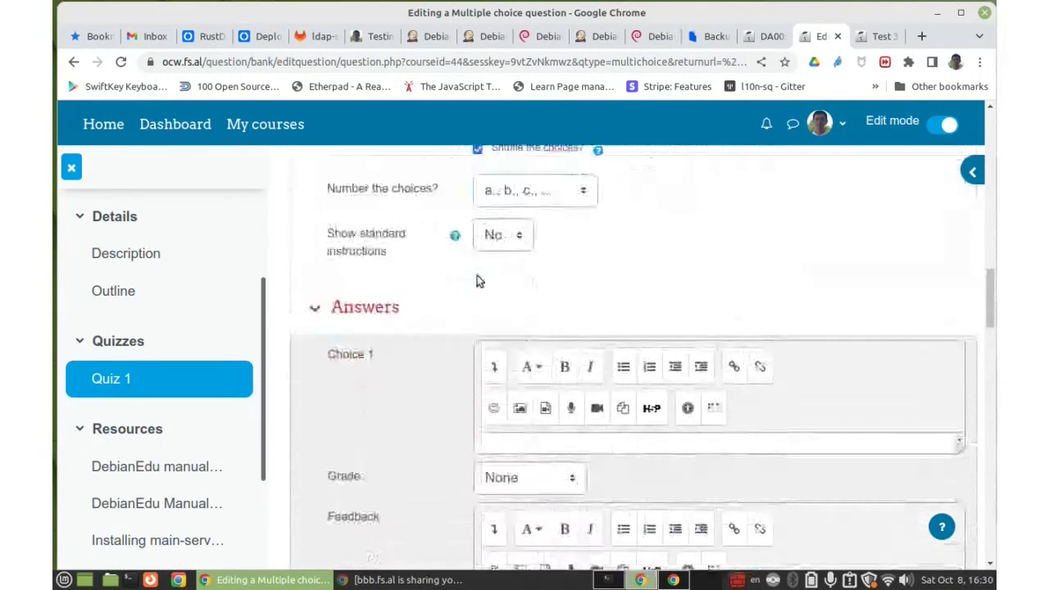
Step: Copy the first answer option of question 1, "sed -e '5 d' file", from the Test 3 page without its letter
{"action": "left_click", "coordinate": [875, 38]}
{"action": "left_click_drag", "start_coordinate": [255, 399], "coordinate": [358, 402]}
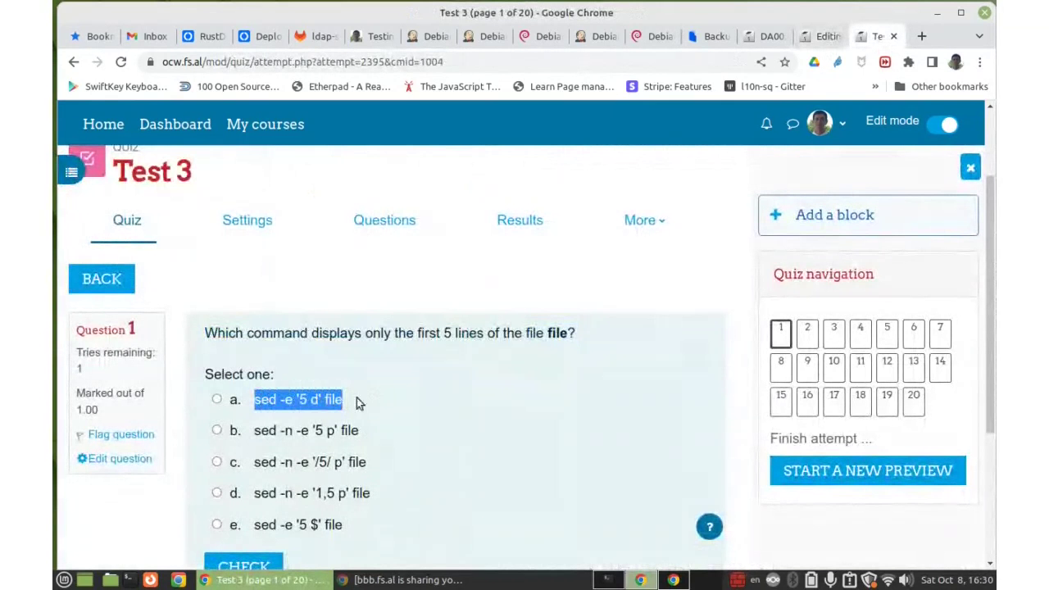
{"action": "left_click", "coordinate": [233, 400]}
{"action": "left_click_drag", "start_coordinate": [233, 400], "coordinate": [351, 400]}
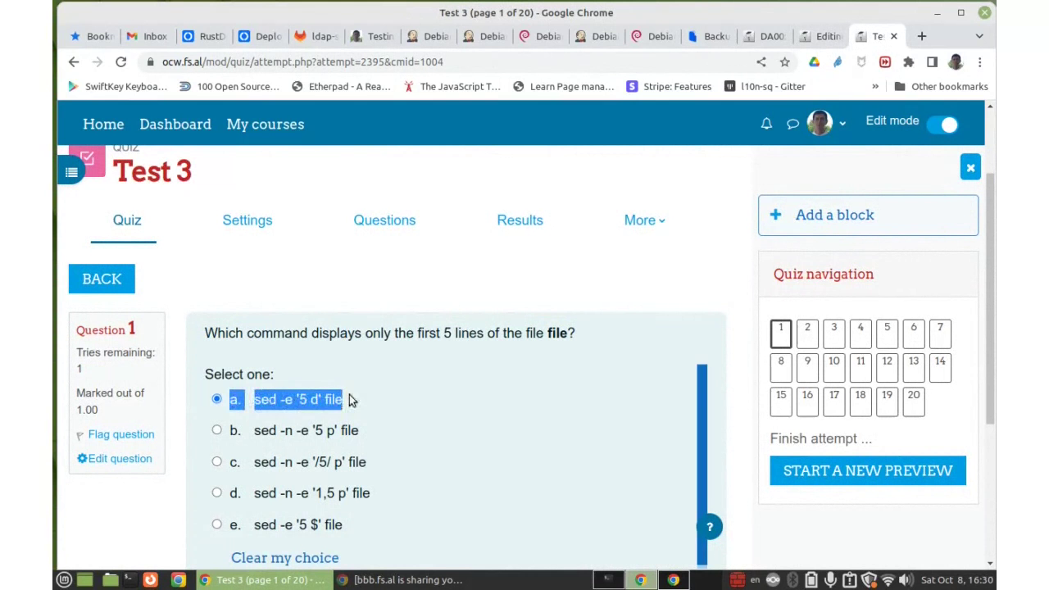
{"action": "left_click", "coordinate": [276, 400]}
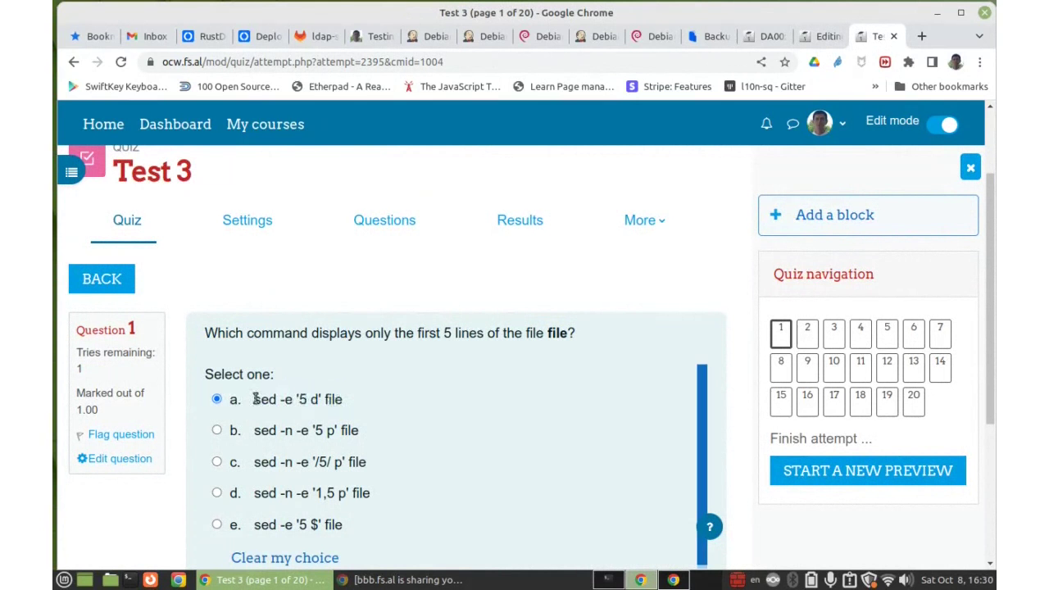
{"action": "left_click_drag", "start_coordinate": [256, 400], "coordinate": [363, 390]}
{"action": "key", "text": "ctrl+c"}
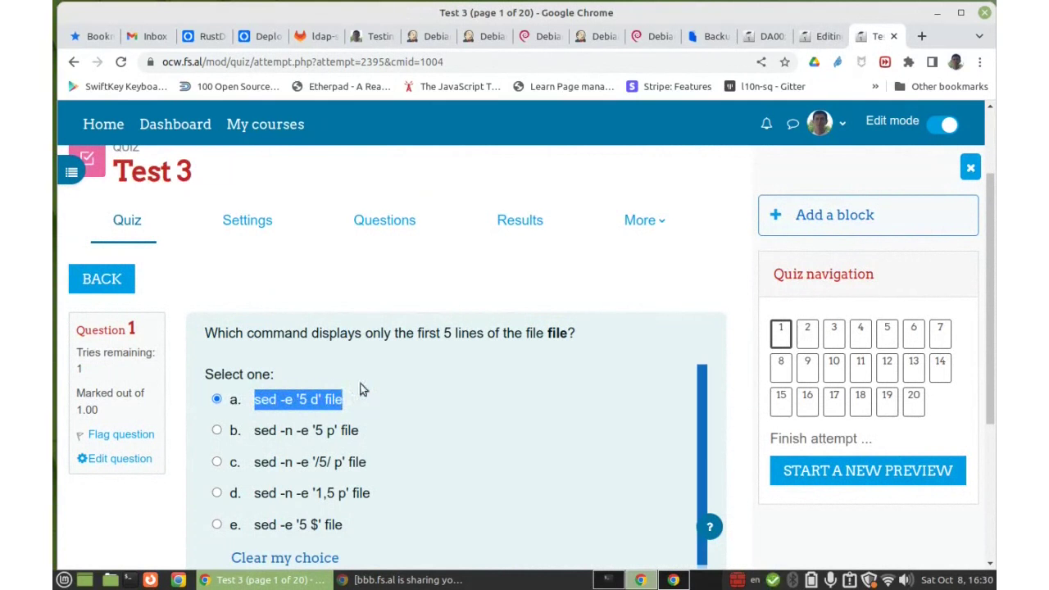
Step: Paste the copied option into Choice 1 of the multiple choice question and enlarge that choice's text box
{"action": "left_click", "coordinate": [823, 36]}
{"action": "left_click", "coordinate": [506, 331]}
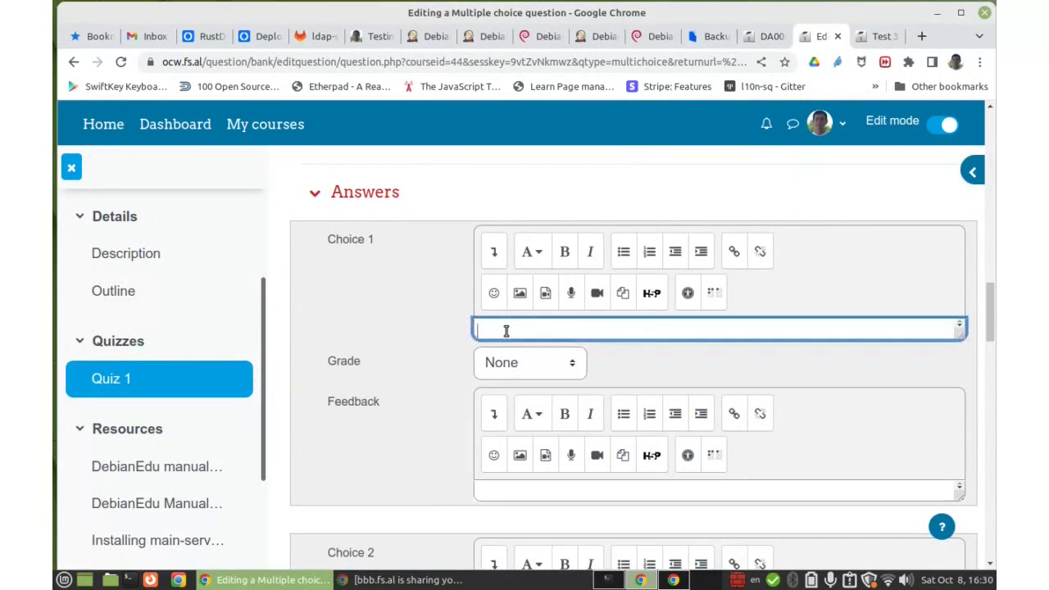
{"action": "key", "text": "ctrl+v"}
{"action": "left_click_drag", "start_coordinate": [959, 333], "coordinate": [960, 375]}
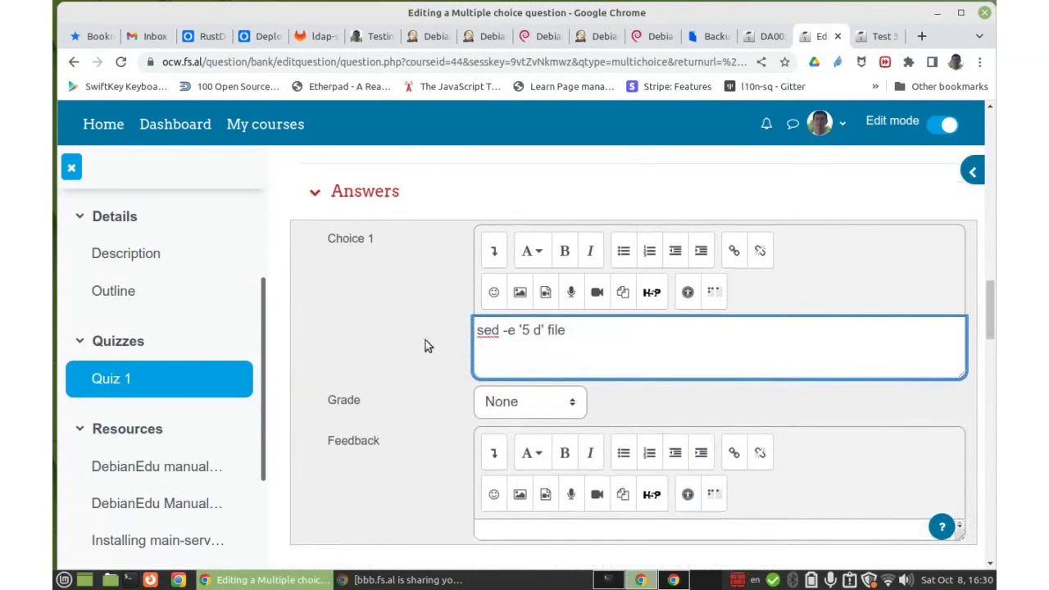
Step: Look back over the question's name, text, default mark and numbering settings and compare them with the Choice 1 entry
{"action": "scroll", "coordinate": [425, 340], "scroll_direction": "down", "scroll_amount": 1}
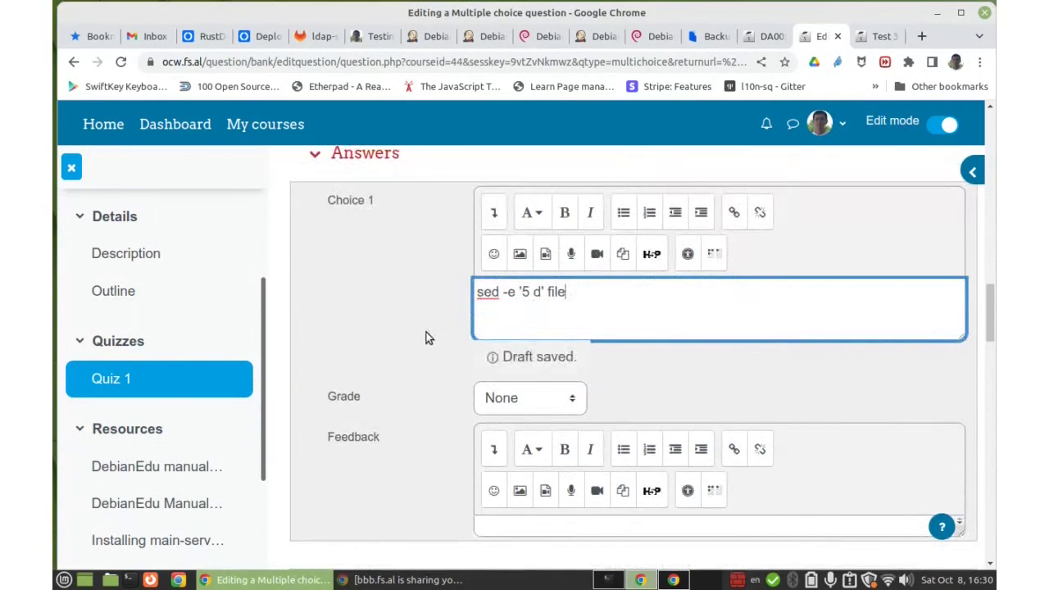
{"action": "scroll", "coordinate": [425, 323], "scroll_direction": "up", "scroll_amount": 3}
{"action": "scroll", "coordinate": [422, 320], "scroll_direction": "down", "scroll_amount": 2}
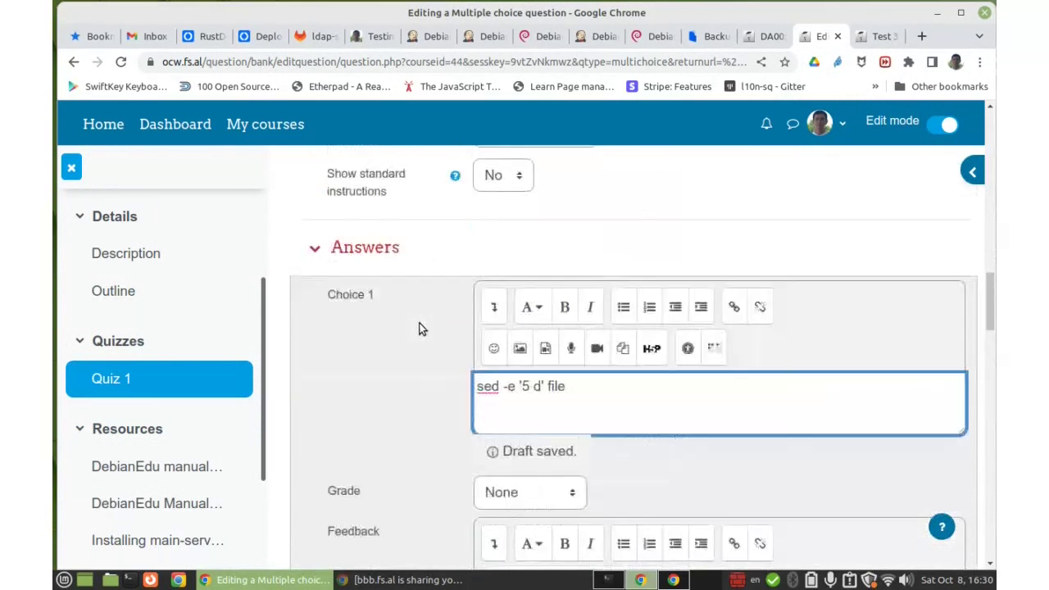
{"action": "scroll", "coordinate": [419, 322], "scroll_direction": "up", "scroll_amount": 7}
{"action": "scroll", "coordinate": [416, 323], "scroll_direction": "up", "scroll_amount": 5}
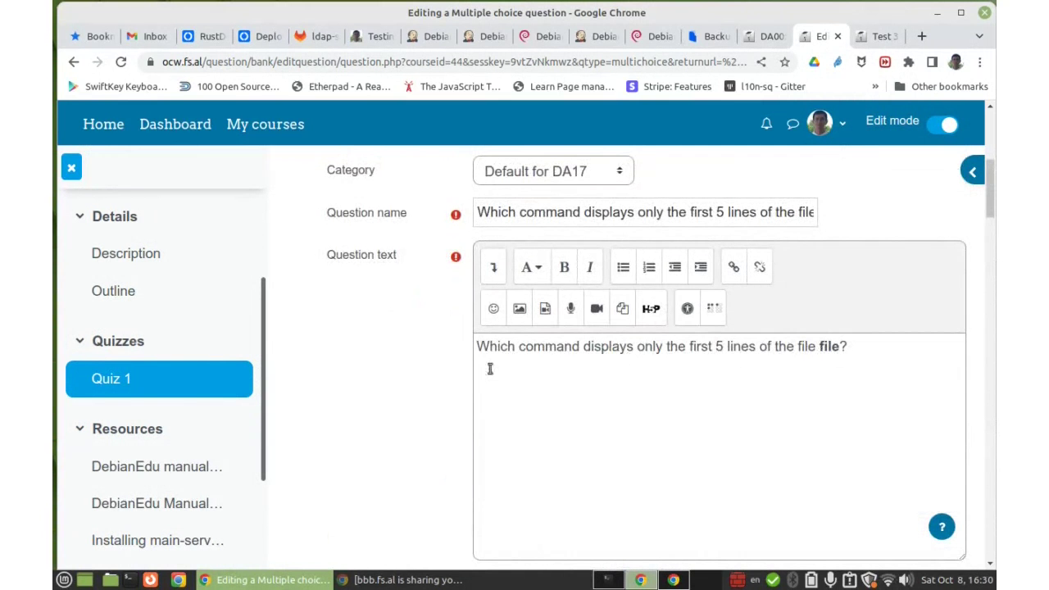
{"action": "scroll", "coordinate": [381, 369], "scroll_direction": "down", "scroll_amount": 9}
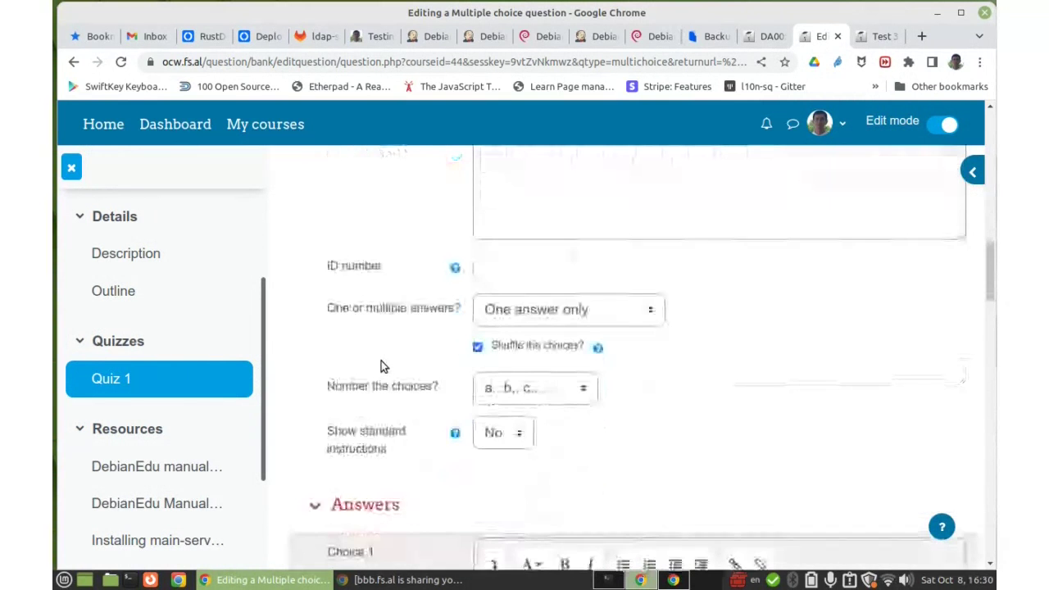
{"action": "scroll", "coordinate": [382, 365], "scroll_direction": "up", "scroll_amount": 2}
{"action": "scroll", "coordinate": [381, 366], "scroll_direction": "up", "scroll_amount": 3}
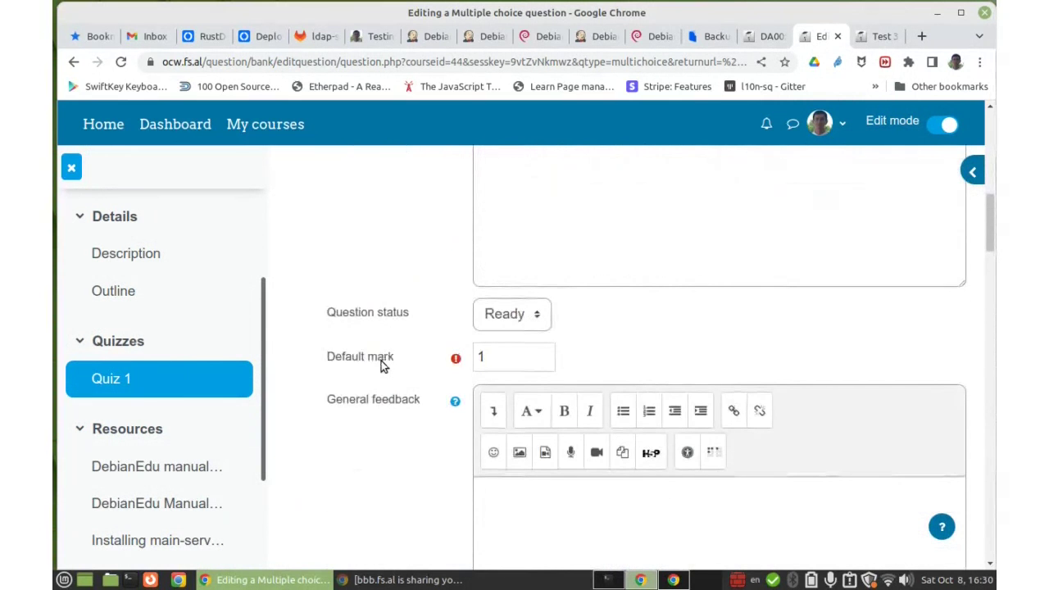
{"action": "scroll", "coordinate": [382, 366], "scroll_direction": "down", "scroll_amount": 2}
{"action": "scroll", "coordinate": [381, 366], "scroll_direction": "down", "scroll_amount": 6}
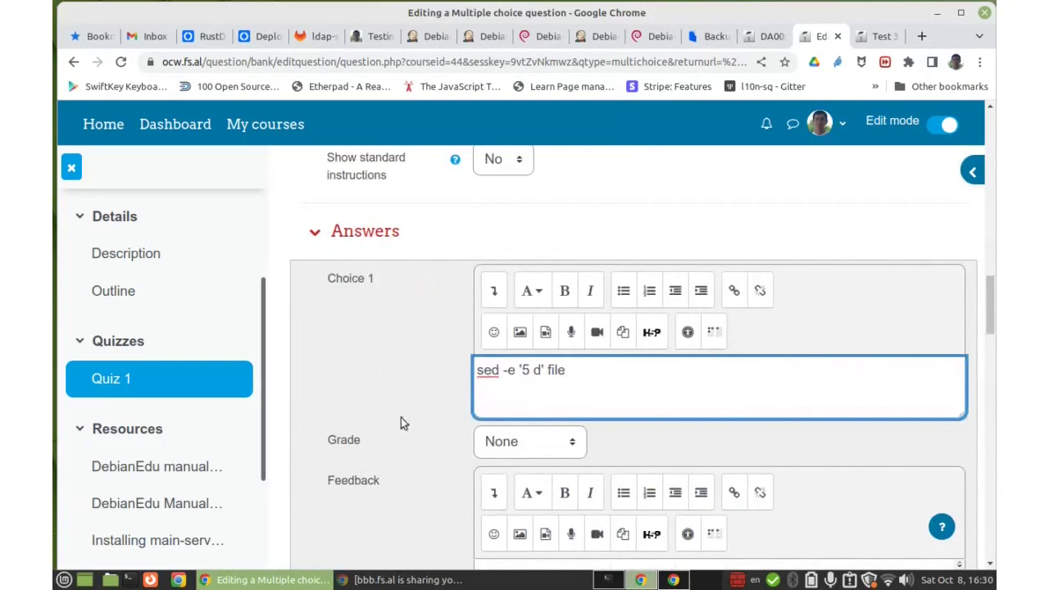
Step: Examine the grade percentages available for Choice 1, leaving the grade at None
{"action": "scroll", "coordinate": [408, 391], "scroll_direction": "down", "scroll_amount": 3}
{"action": "left_click", "coordinate": [530, 282]}
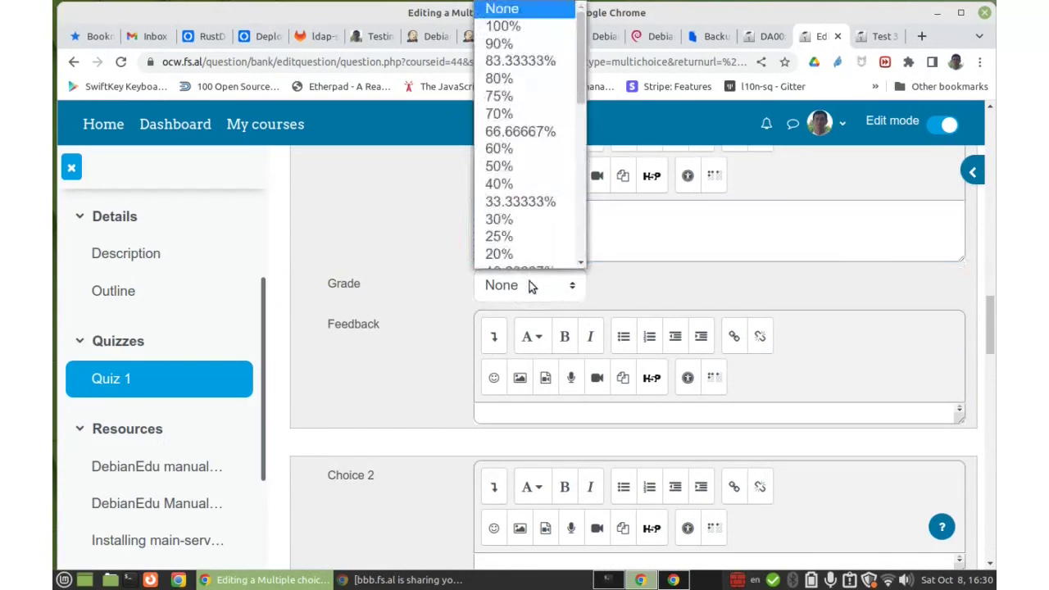
{"action": "left_click", "coordinate": [529, 281]}
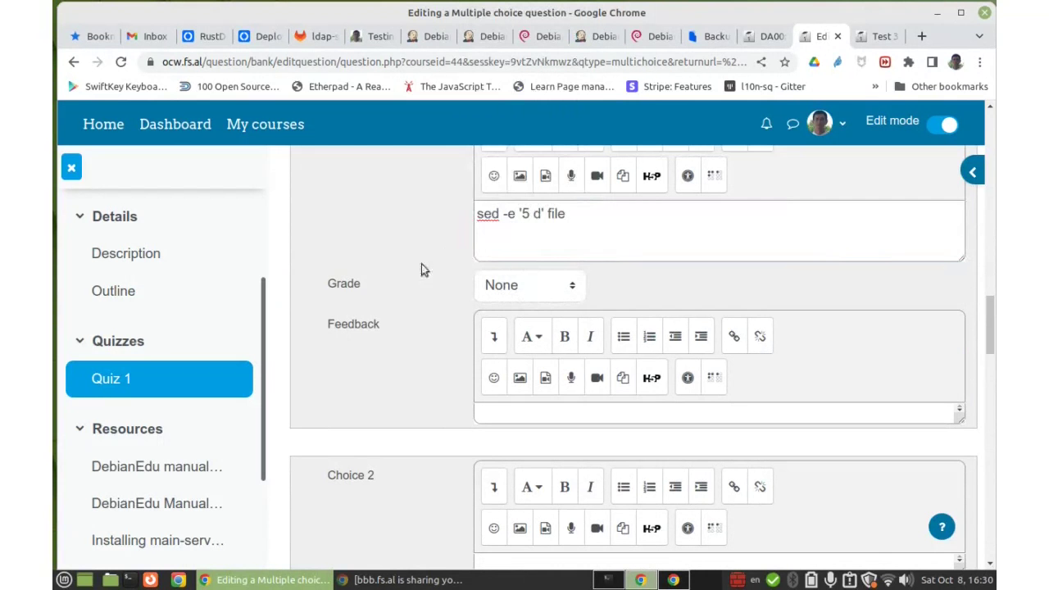
Step: Copy the second answer option, "sed -n -e '5 p' file", from Test 3's question 1 into Choice 2
{"action": "scroll", "coordinate": [435, 271], "scroll_direction": "down", "scroll_amount": 5}
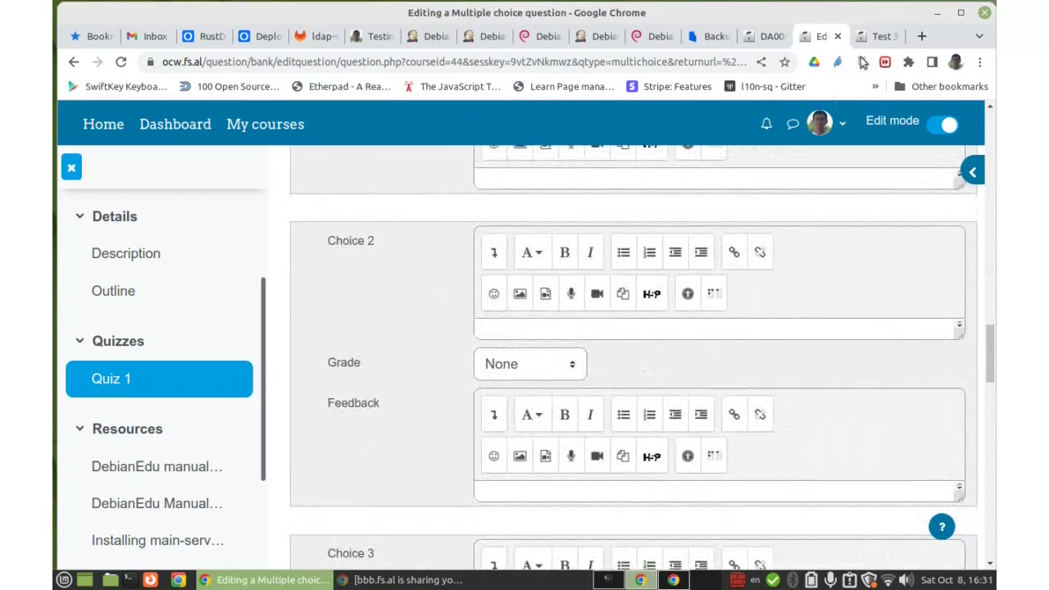
{"action": "left_click", "coordinate": [874, 37]}
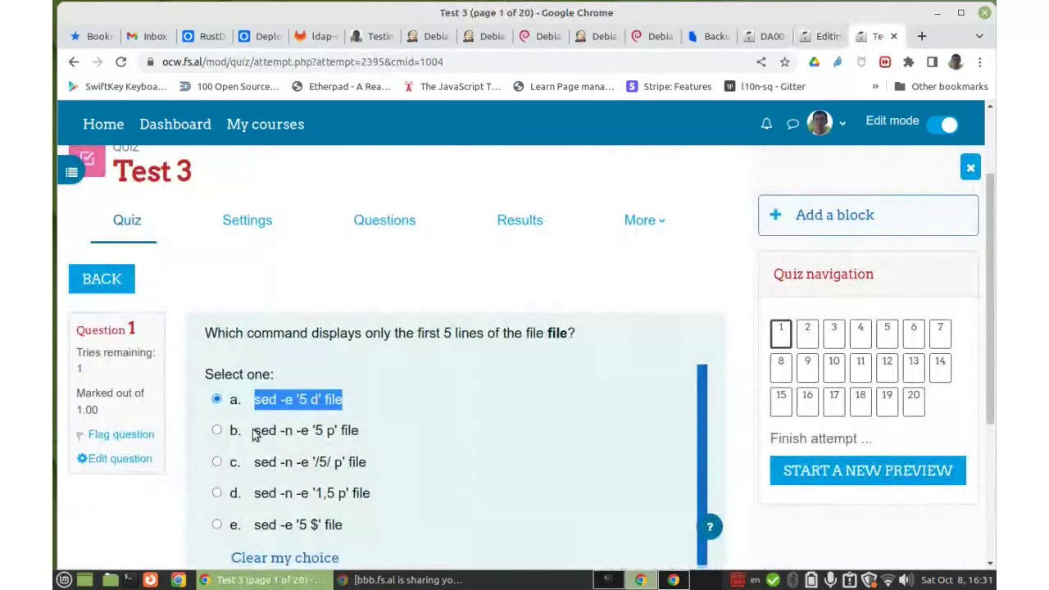
{"action": "left_click_drag", "start_coordinate": [253, 433], "coordinate": [373, 428]}
{"action": "key", "text": "ctrl+c"}
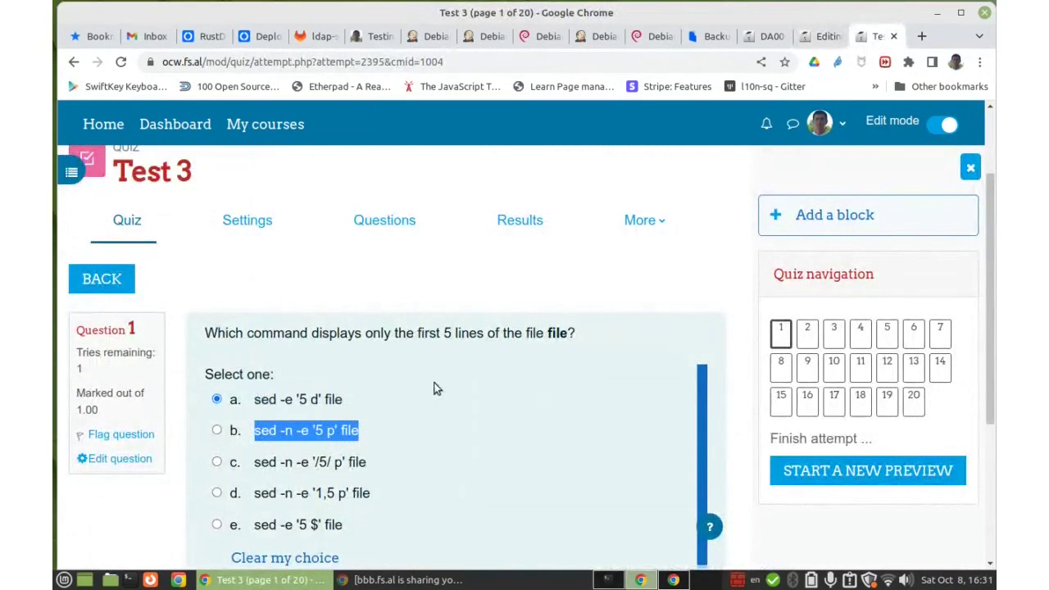
{"action": "left_click", "coordinate": [827, 37]}
{"action": "left_click", "coordinate": [498, 330]}
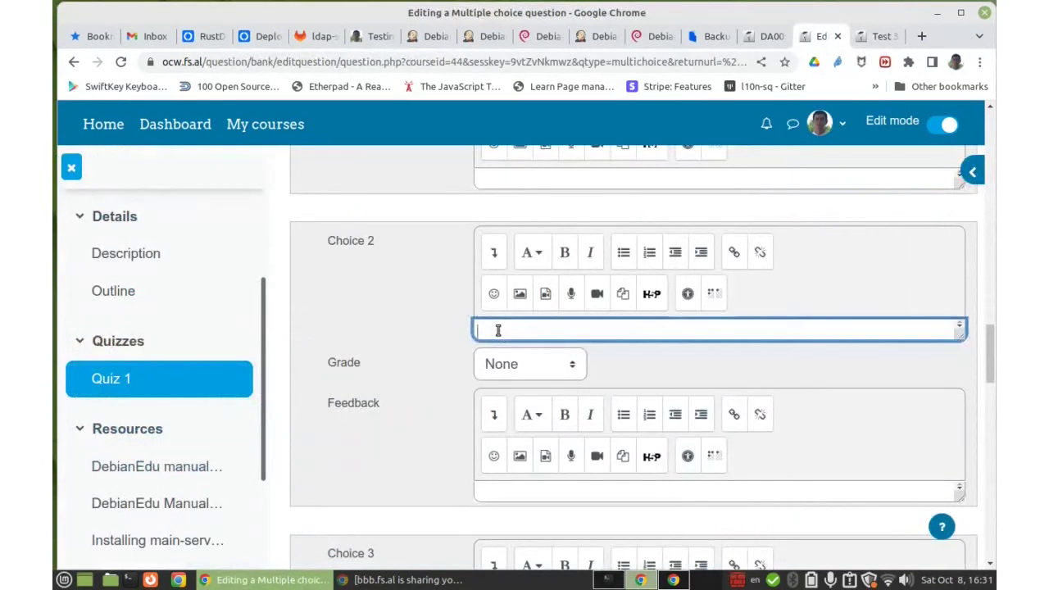
{"action": "key", "text": "ctrl+v"}
Step: Copy the third answer option, "sed -n -e '/5/ p' file", from Test 3's question 1 into Choice 3
{"action": "scroll", "coordinate": [404, 386], "scroll_direction": "down", "scroll_amount": 3}
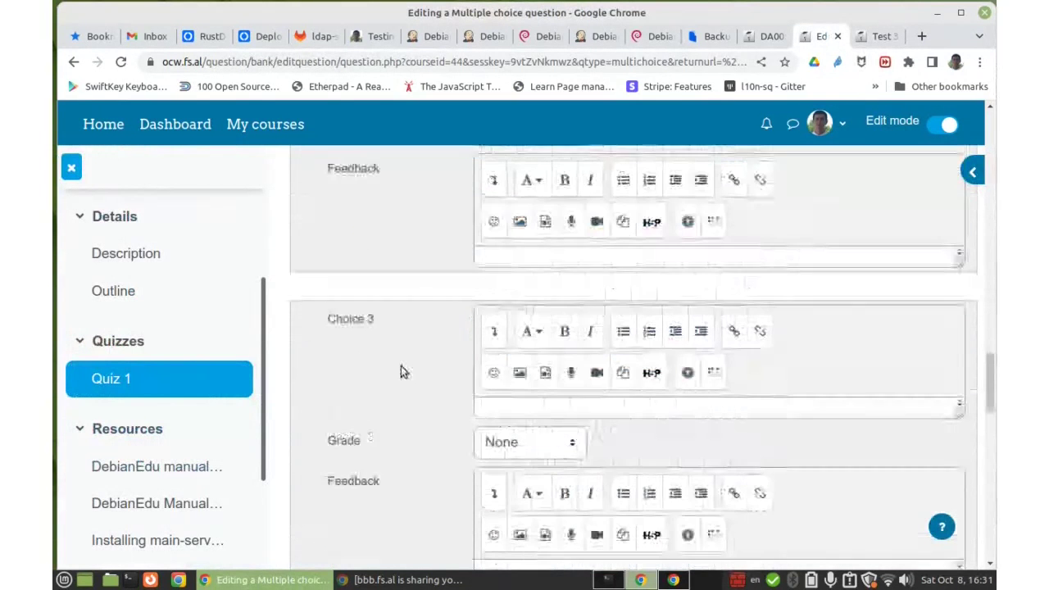
{"action": "left_click", "coordinate": [879, 36]}
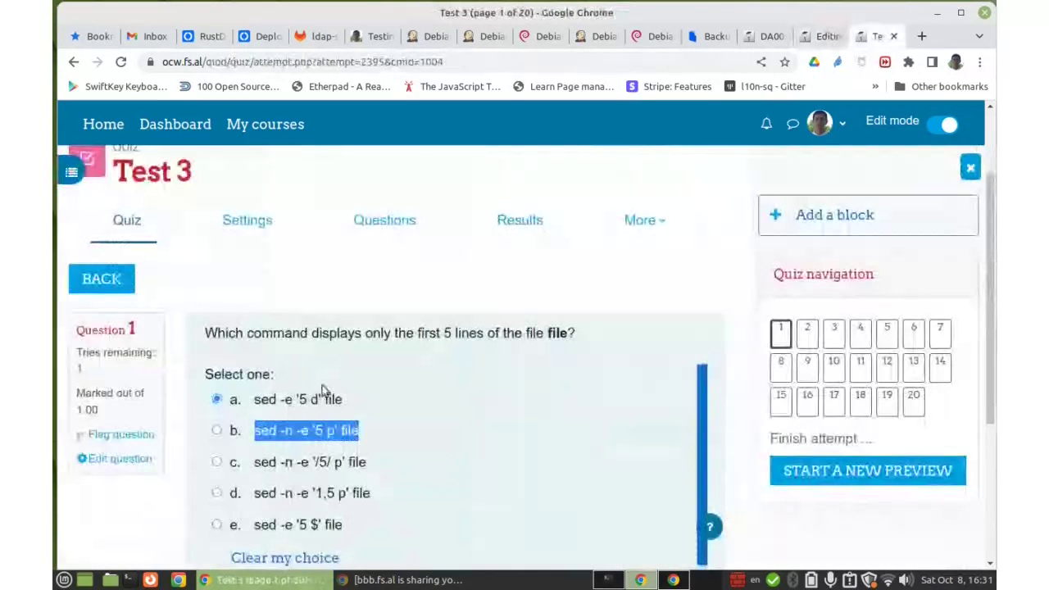
{"action": "scroll", "coordinate": [323, 399], "scroll_direction": "down", "scroll_amount": 4}
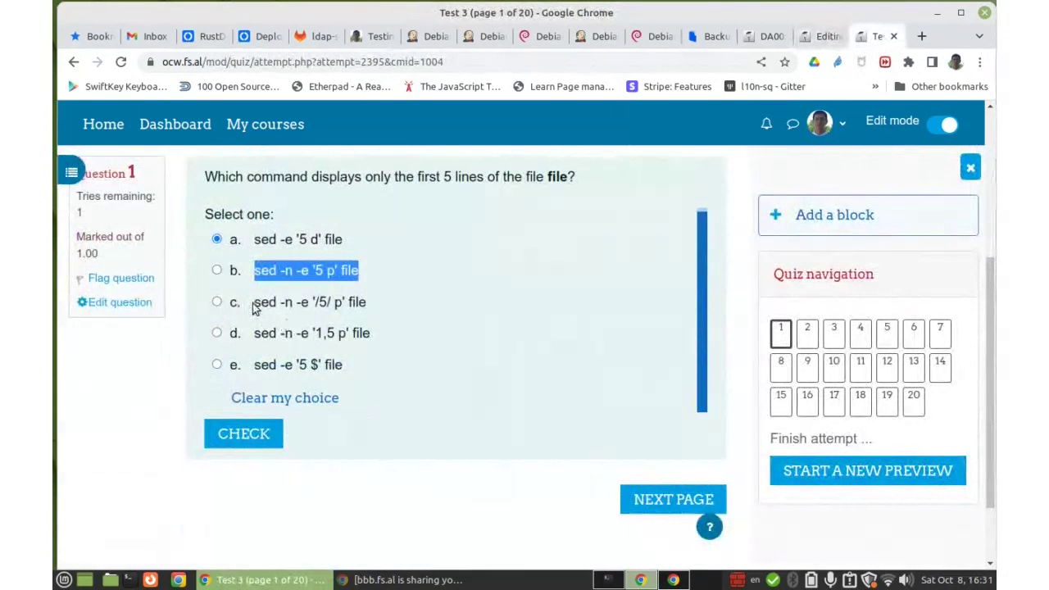
{"action": "left_click_drag", "start_coordinate": [252, 301], "coordinate": [391, 303]}
{"action": "key", "text": "ctrl+c"}
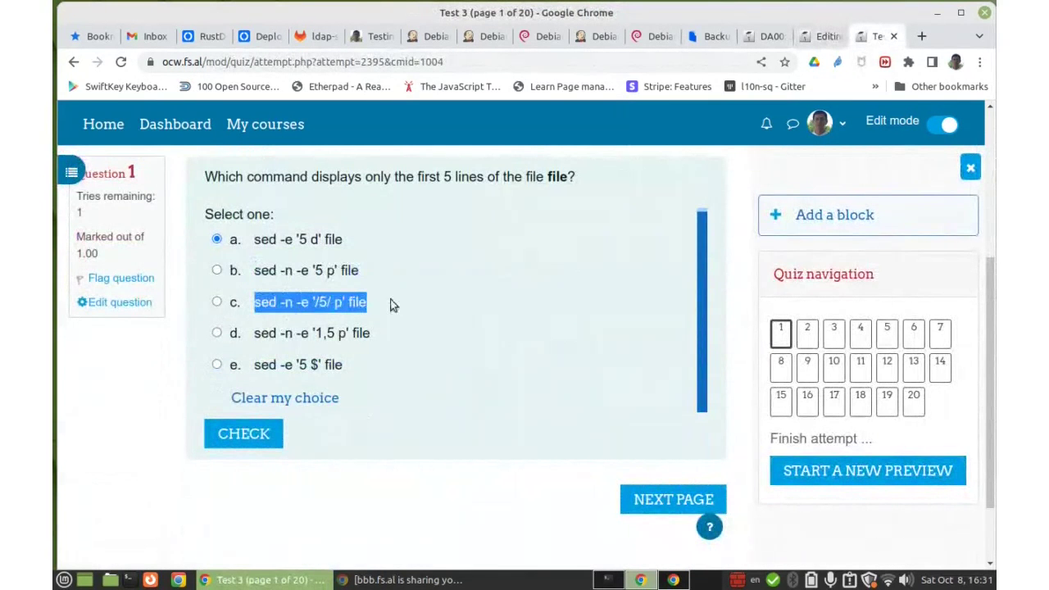
{"action": "left_click", "coordinate": [824, 36]}
{"action": "left_click", "coordinate": [489, 411]}
{"action": "key", "text": "ctrl+v"}
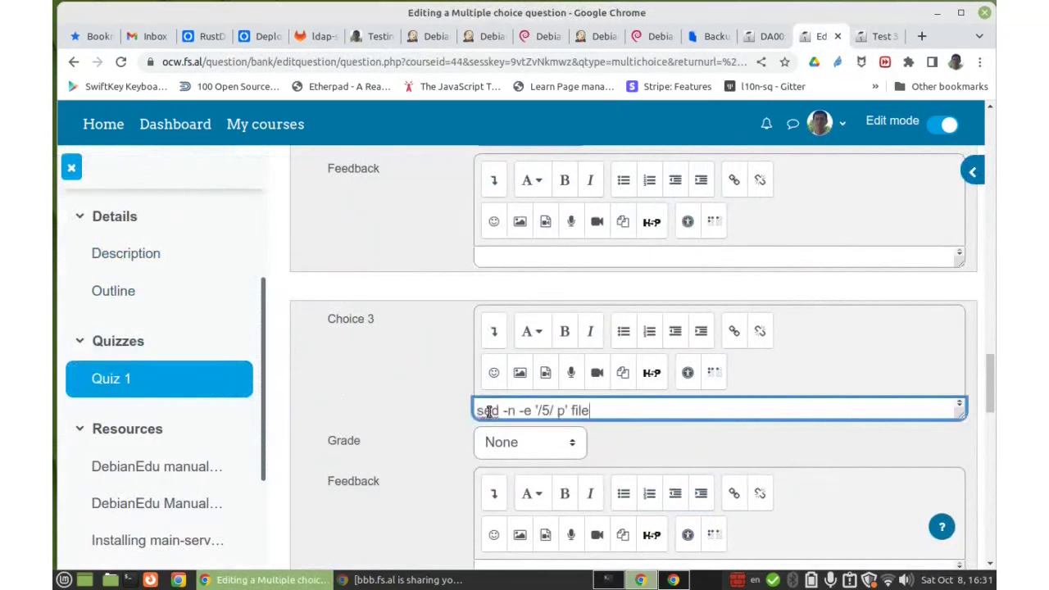
Step: Copy the fourth answer option, "sed -n -e '1,5 p' file", from Test 3's question 1 into Choice 4
{"action": "left_click", "coordinate": [879, 36]}
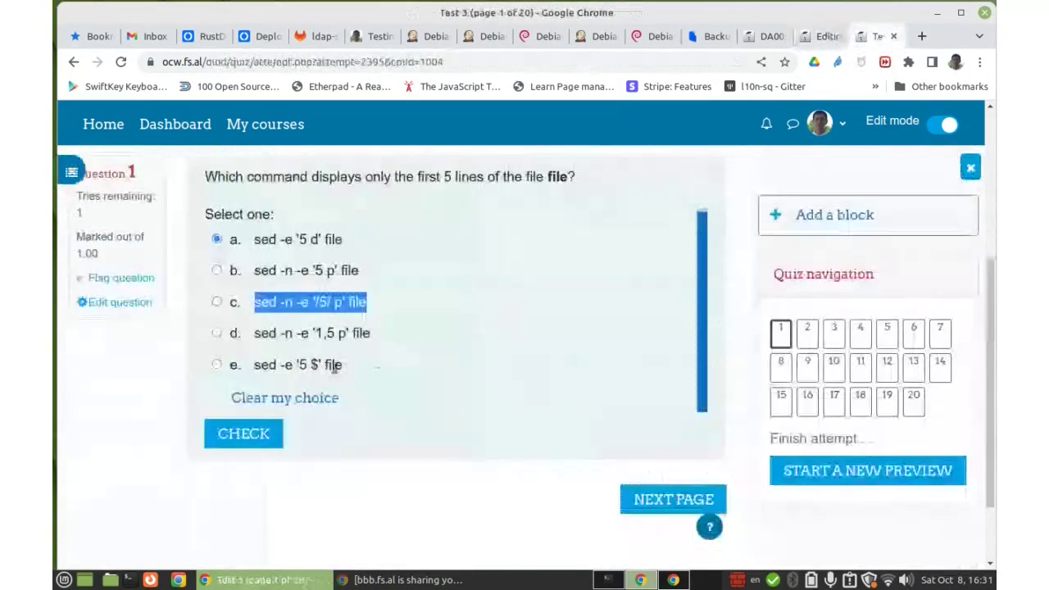
{"action": "left_click_drag", "start_coordinate": [259, 338], "coordinate": [387, 332]}
{"action": "key", "text": "ctrl+c"}
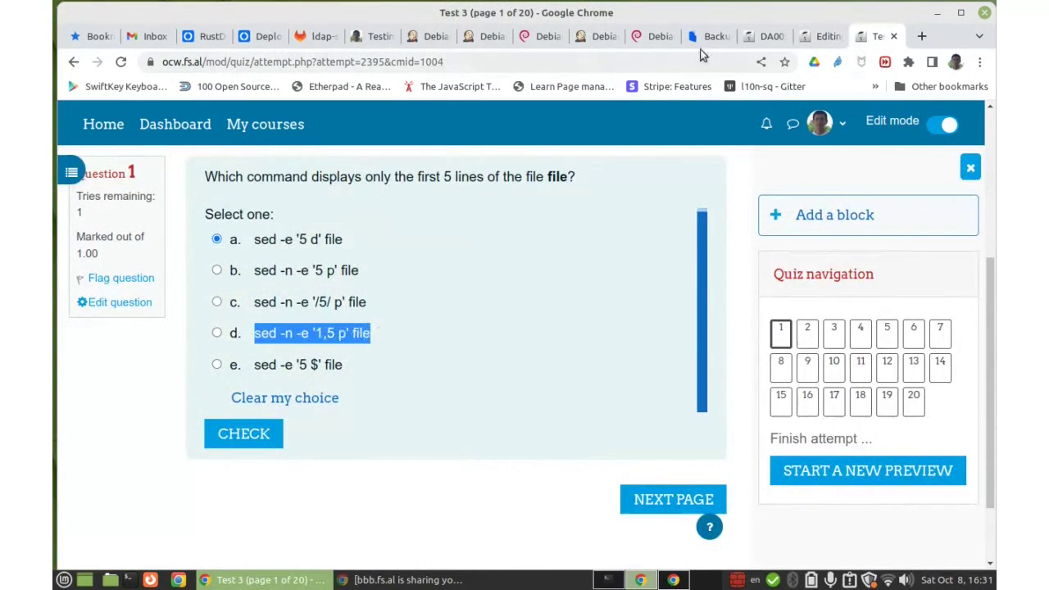
{"action": "left_click", "coordinate": [809, 41]}
{"action": "scroll", "coordinate": [452, 339], "scroll_direction": "down", "scroll_amount": 5}
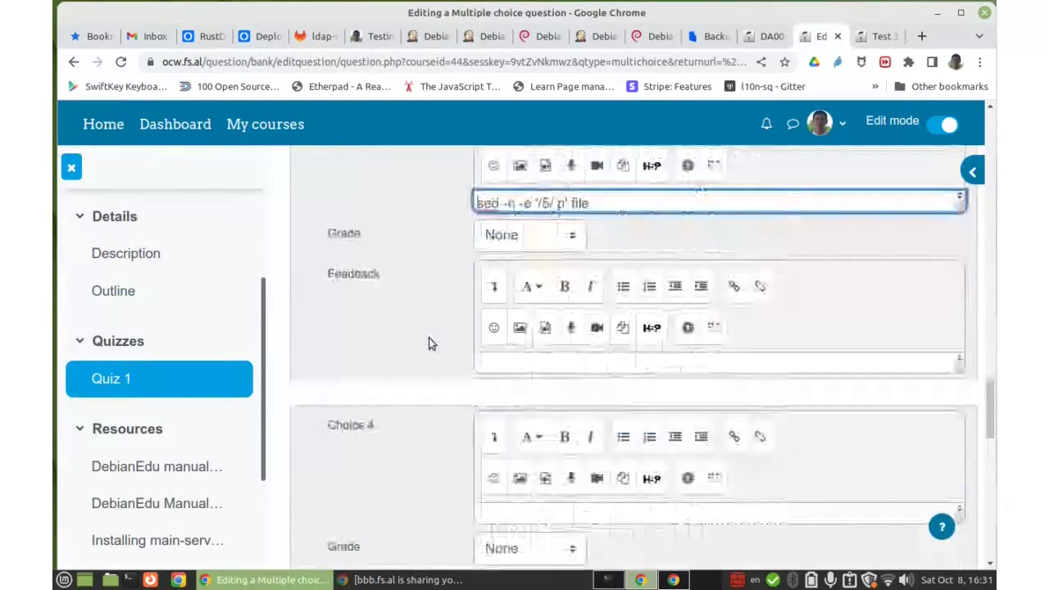
{"action": "left_click", "coordinate": [495, 369]}
{"action": "key", "text": "ctrl+v"}
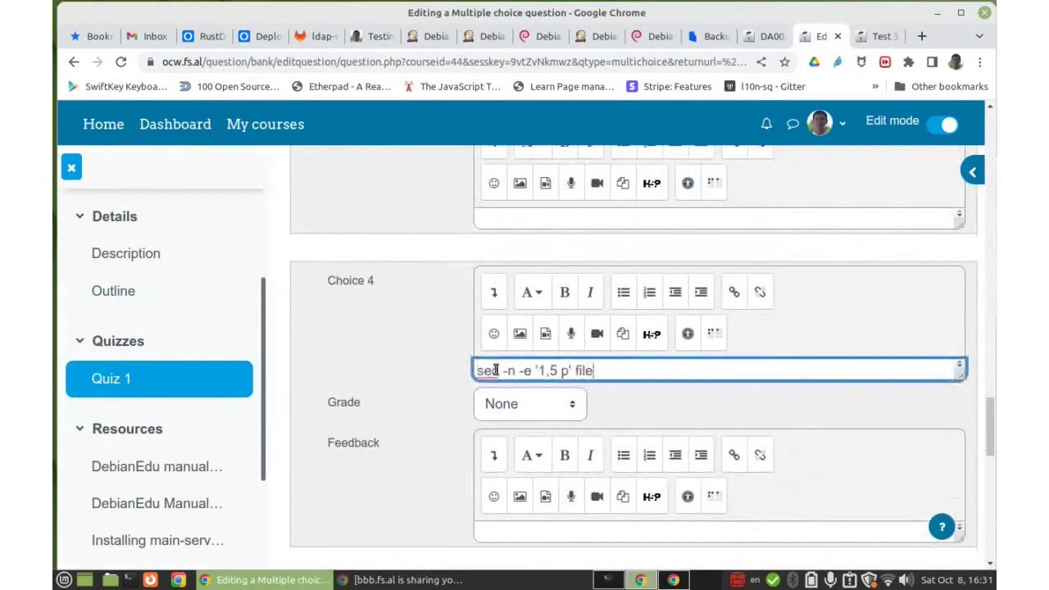
Step: Copy the fifth answer option, "sed -e '5 $' file", from Test 3's question 1 into Choice 5
{"action": "left_click", "coordinate": [876, 36]}
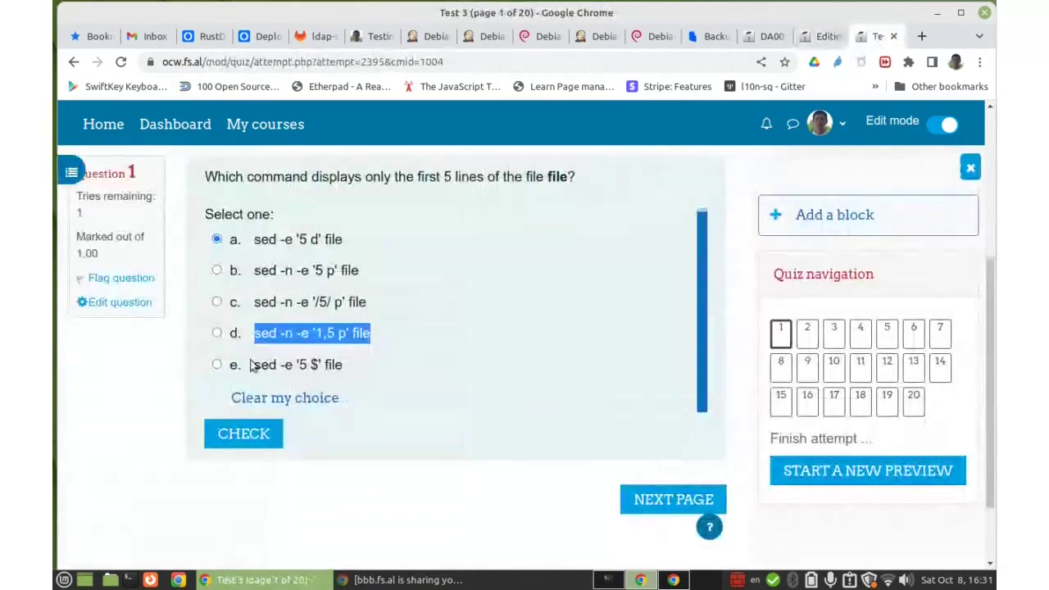
{"action": "left_click_drag", "start_coordinate": [256, 364], "coordinate": [363, 362]}
{"action": "key", "text": "ctrl+c"}
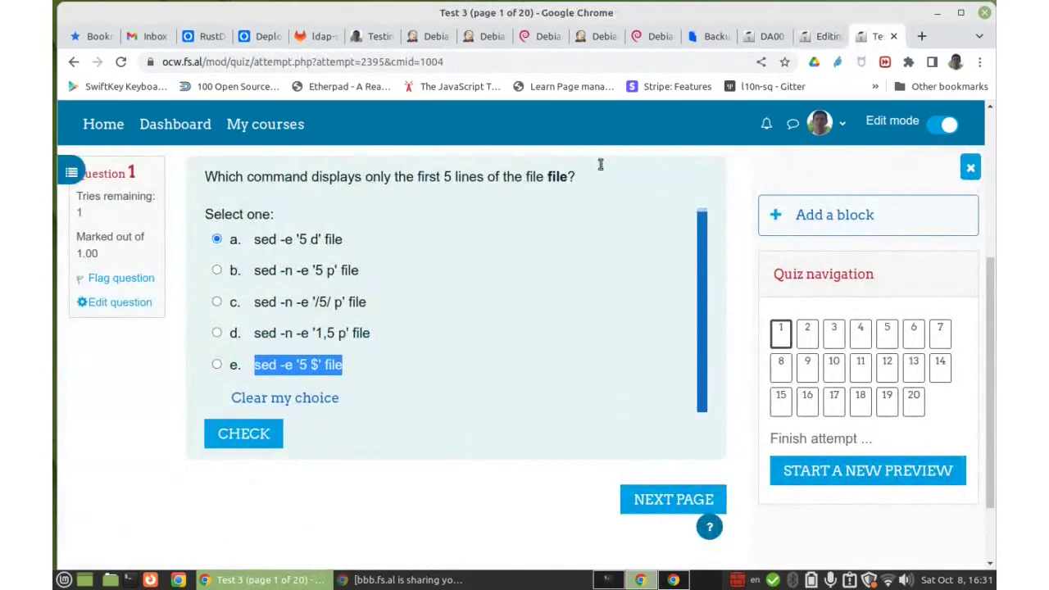
{"action": "left_click", "coordinate": [823, 36]}
{"action": "scroll", "coordinate": [406, 348], "scroll_direction": "down", "scroll_amount": 3}
{"action": "scroll", "coordinate": [396, 352], "scroll_direction": "down", "scroll_amount": 2}
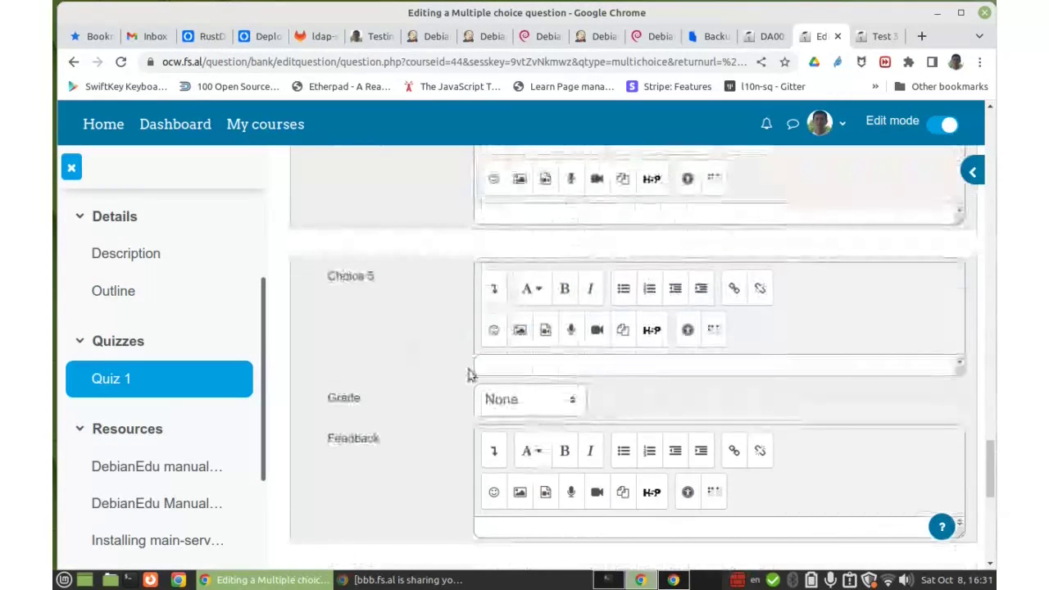
{"action": "left_click", "coordinate": [487, 368]}
{"action": "key", "text": "ctrl+v"}
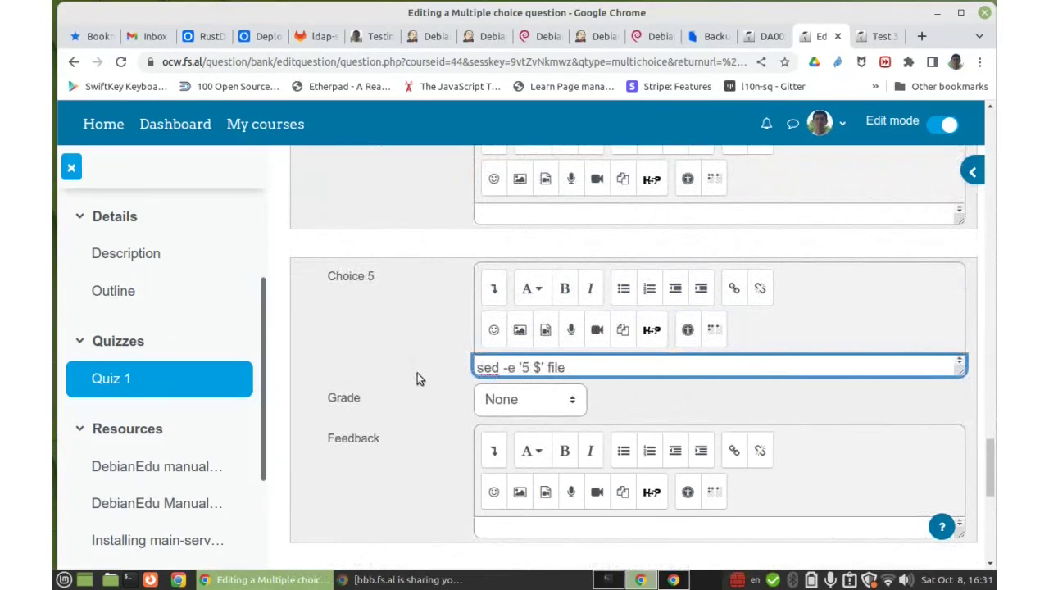
Step: Mark Choice 4 as the correct answer by setting its grade to 100%
{"action": "scroll", "coordinate": [418, 374], "scroll_direction": "up", "scroll_amount": 2}
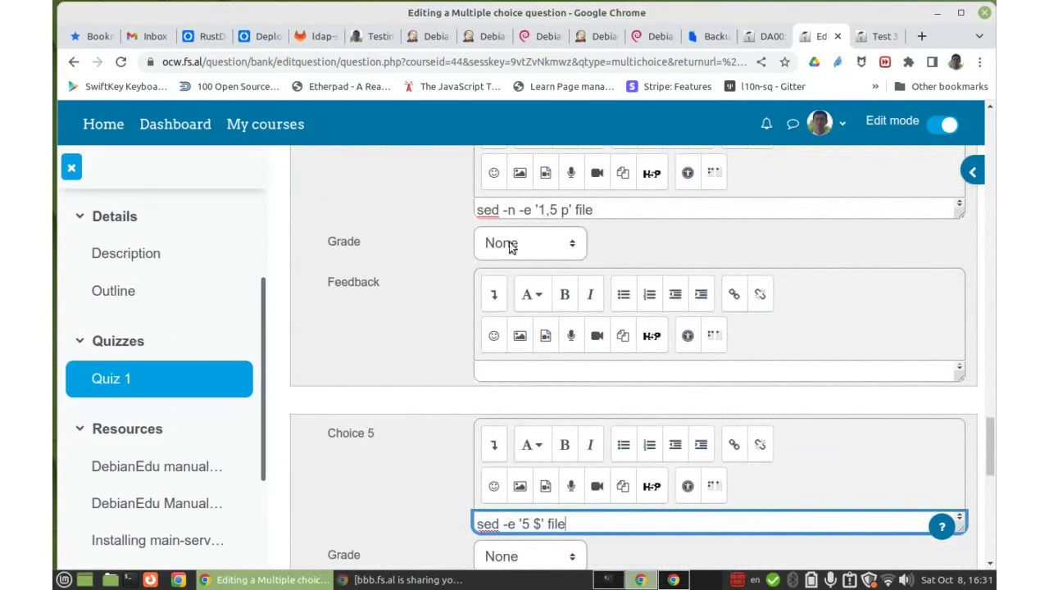
{"action": "scroll", "coordinate": [395, 283], "scroll_direction": "up", "scroll_amount": 2}
{"action": "scroll", "coordinate": [394, 283], "scroll_direction": "down", "scroll_amount": 1}
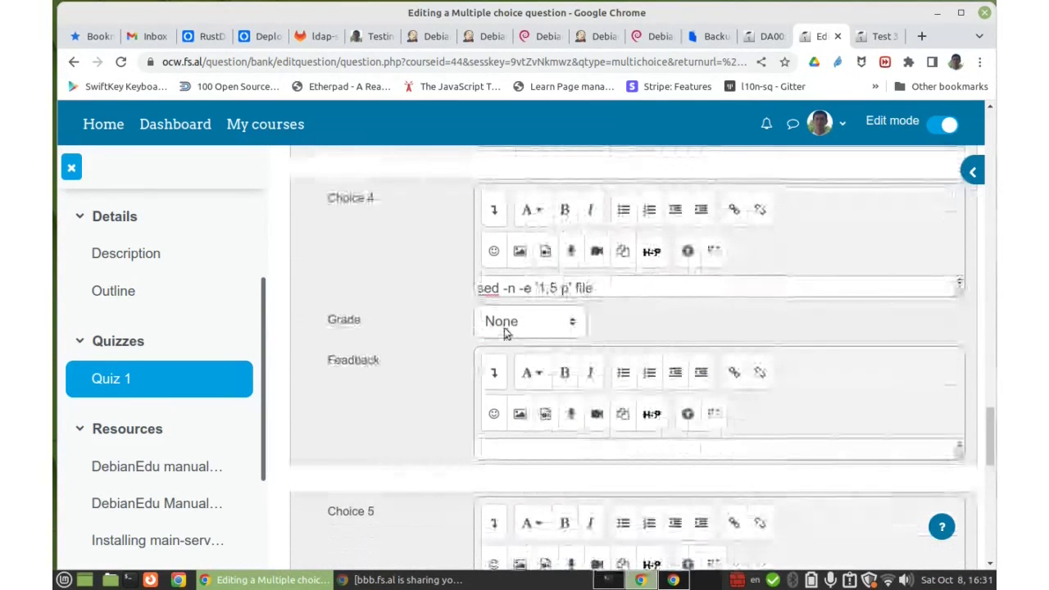
{"action": "left_click", "coordinate": [504, 323]}
{"action": "key", "text": "Down"}
{"action": "key", "text": "Return"}
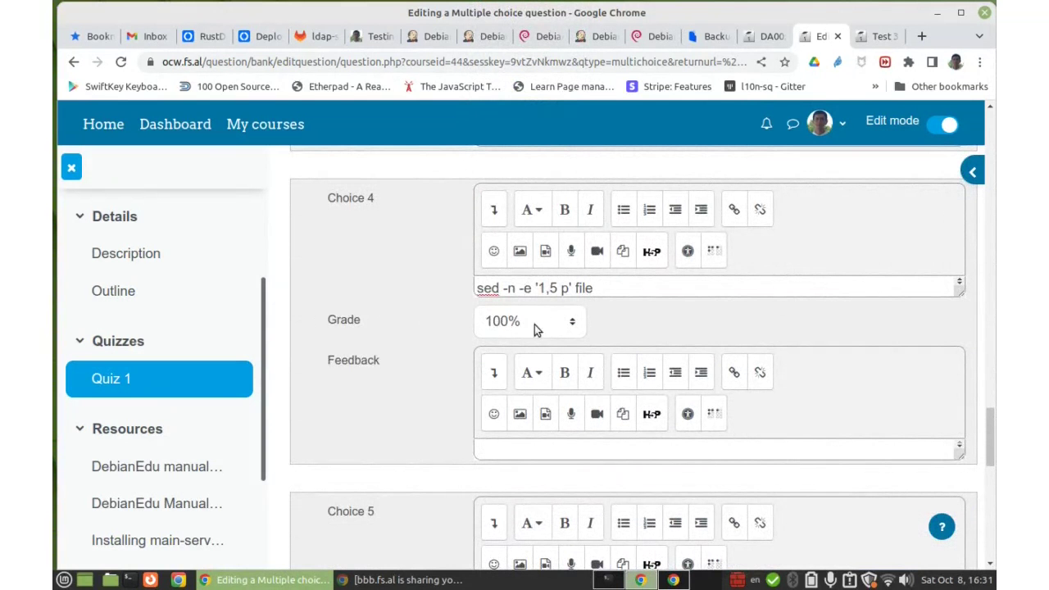
Step: Review the other choices' grades and the question's settings for single or multiple answers, shuffling, choice numbering and standard instructions
{"action": "scroll", "coordinate": [373, 314], "scroll_direction": "up", "scroll_amount": 3}
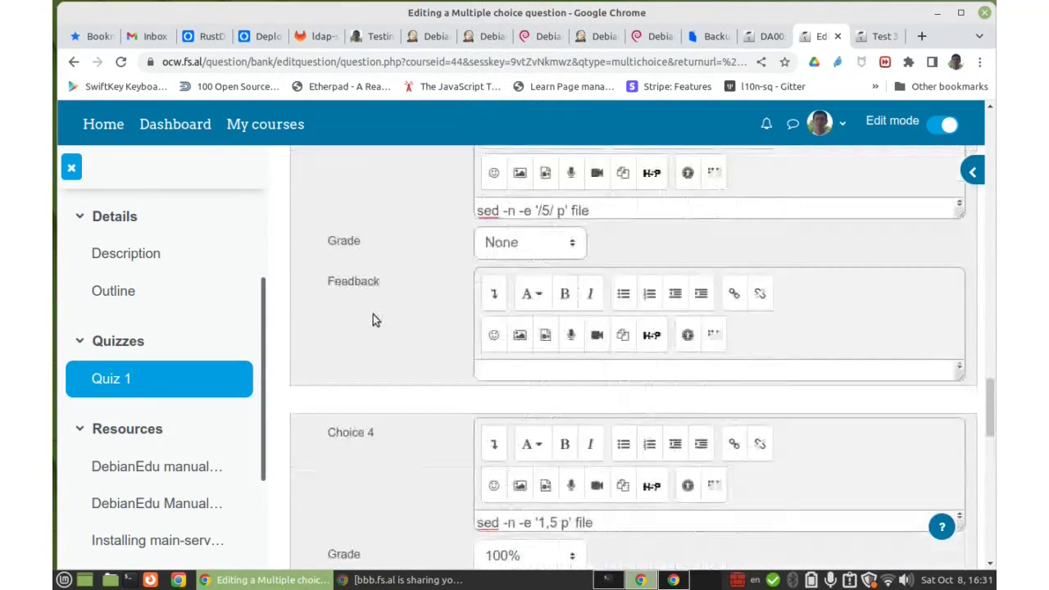
{"action": "scroll", "coordinate": [373, 319], "scroll_direction": "up", "scroll_amount": 15}
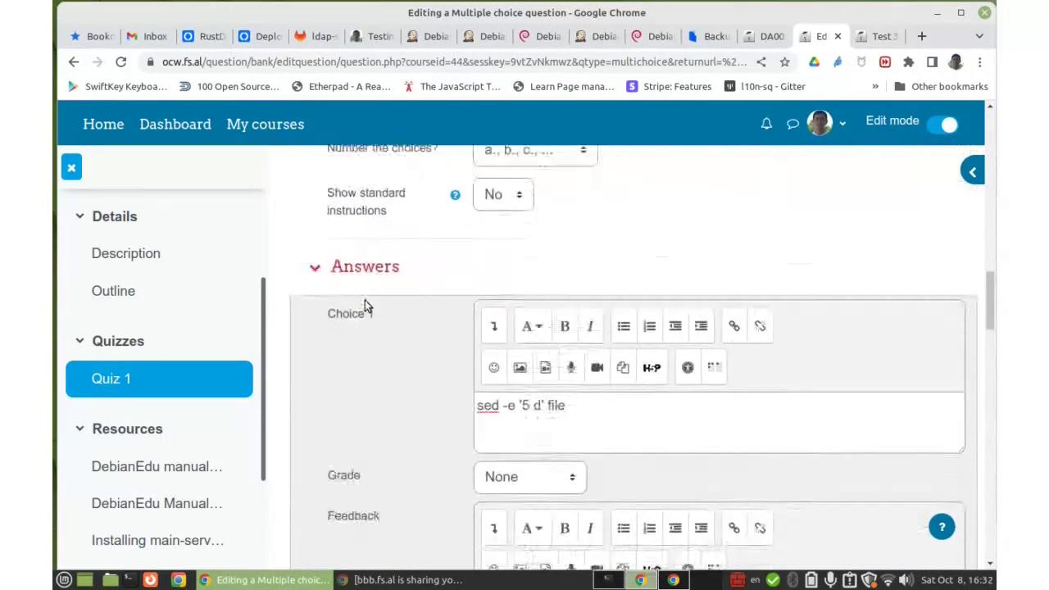
{"action": "scroll", "coordinate": [367, 305], "scroll_direction": "up", "scroll_amount": 3}
{"action": "scroll", "coordinate": [414, 319], "scroll_direction": "down", "scroll_amount": 2}
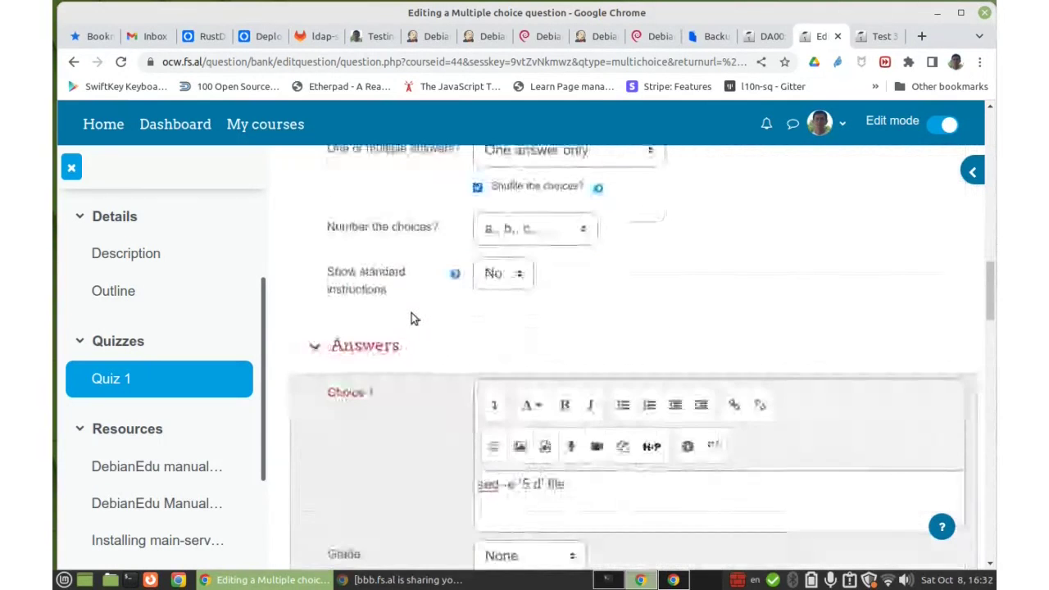
{"action": "scroll", "coordinate": [412, 318], "scroll_direction": "up", "scroll_amount": 4}
{"action": "scroll", "coordinate": [408, 315], "scroll_direction": "down", "scroll_amount": 3}
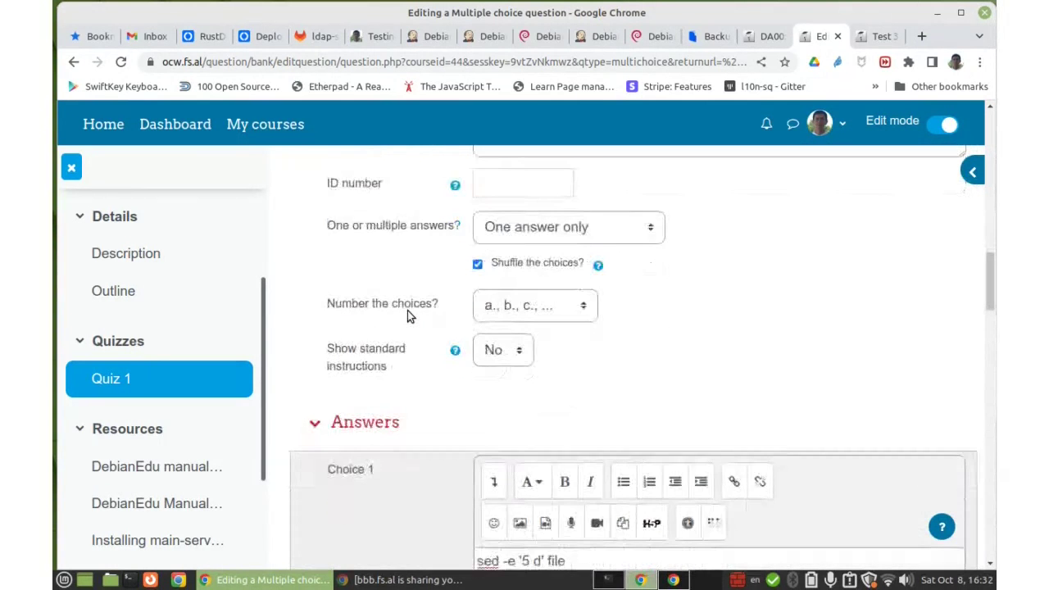
{"action": "scroll", "coordinate": [408, 316], "scroll_direction": "down", "scroll_amount": 2}
{"action": "scroll", "coordinate": [408, 315], "scroll_direction": "up", "scroll_amount": 3}
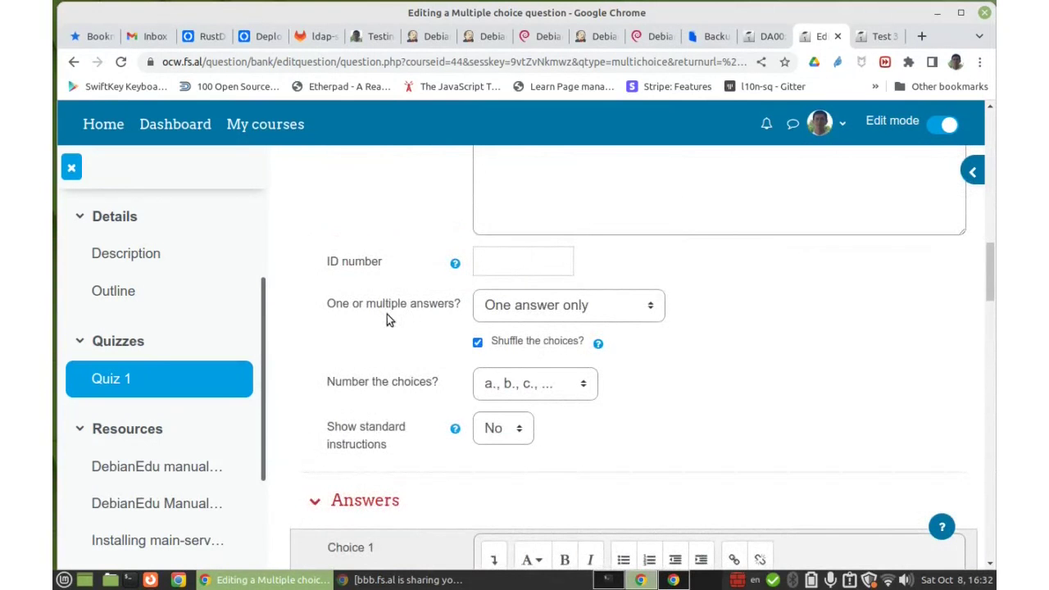
Step: Check which numbering styles are available for the question's answer choices
{"action": "scroll", "coordinate": [387, 319], "scroll_direction": "down", "scroll_amount": 1}
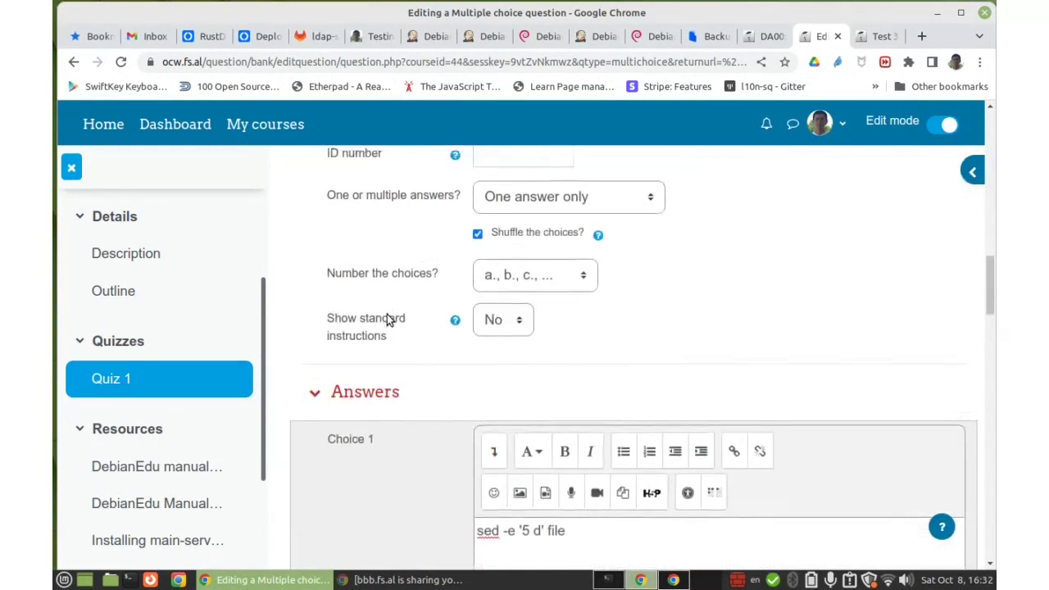
{"action": "scroll", "coordinate": [387, 314], "scroll_direction": "down", "scroll_amount": 2}
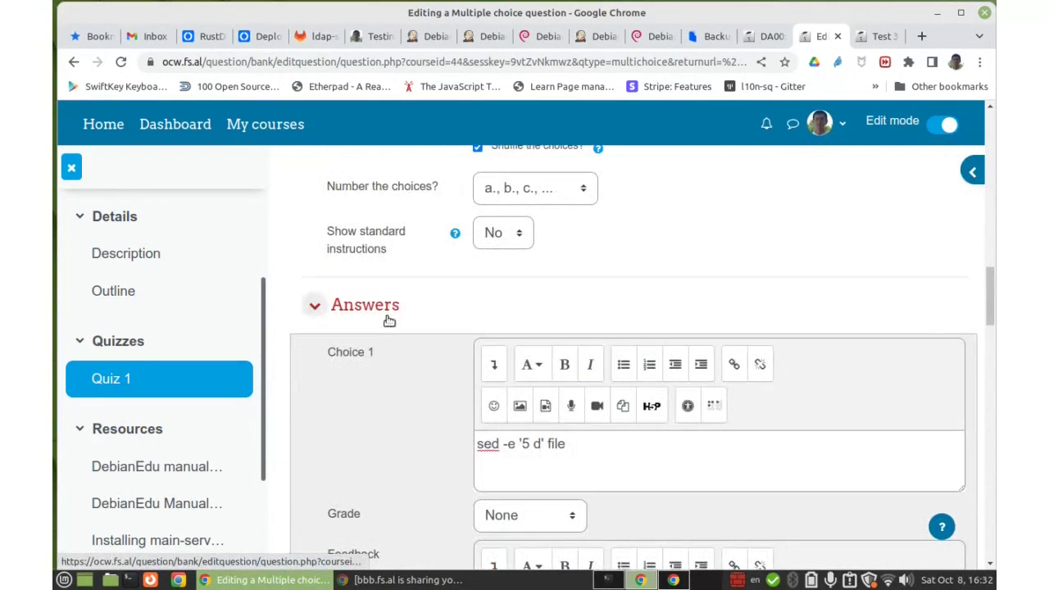
{"action": "scroll", "coordinate": [389, 320], "scroll_direction": "up", "scroll_amount": 3}
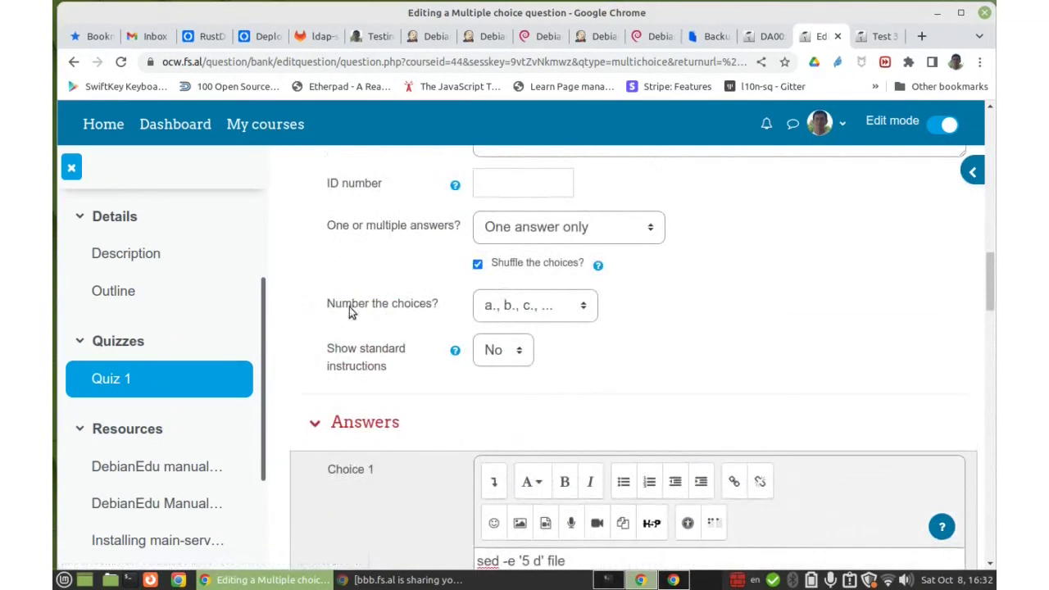
{"action": "left_click", "coordinate": [549, 307]}
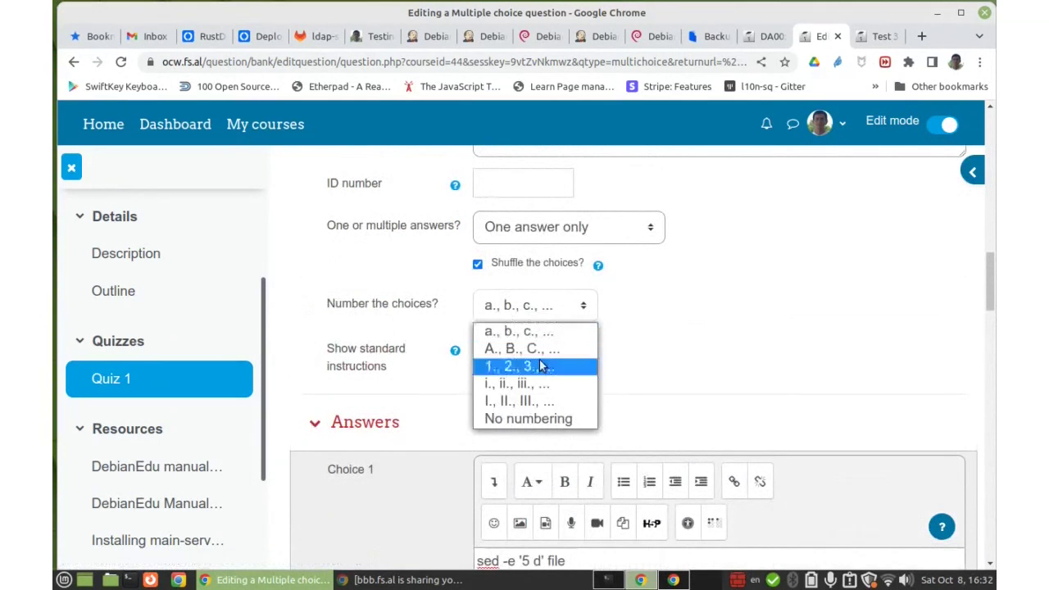
{"action": "left_click", "coordinate": [501, 311]}
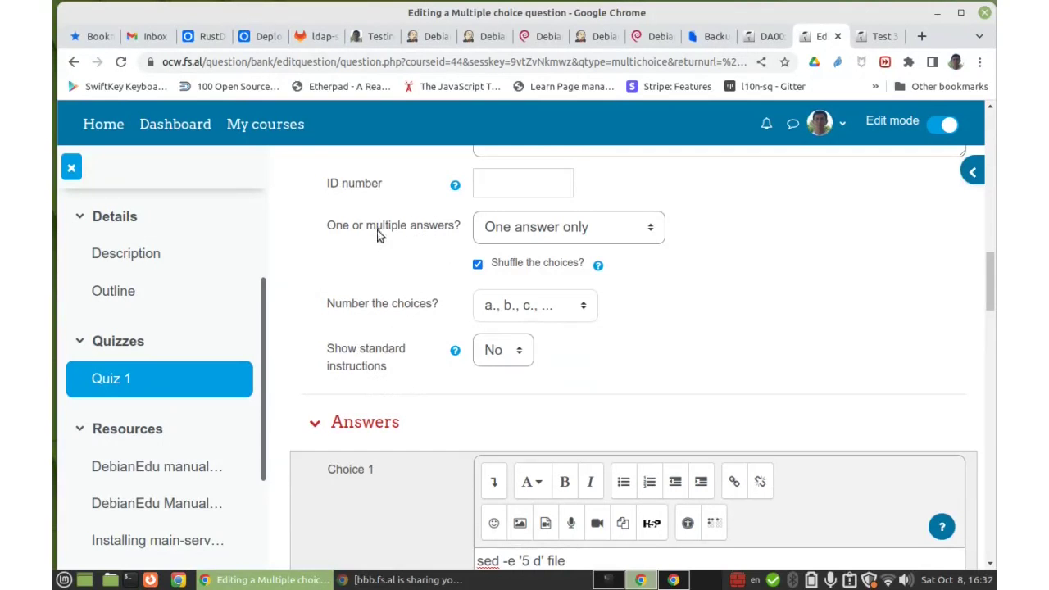
Step: Try allowing multiple answers for the question, returning the setting to one answer only
{"action": "left_click", "coordinate": [535, 234]}
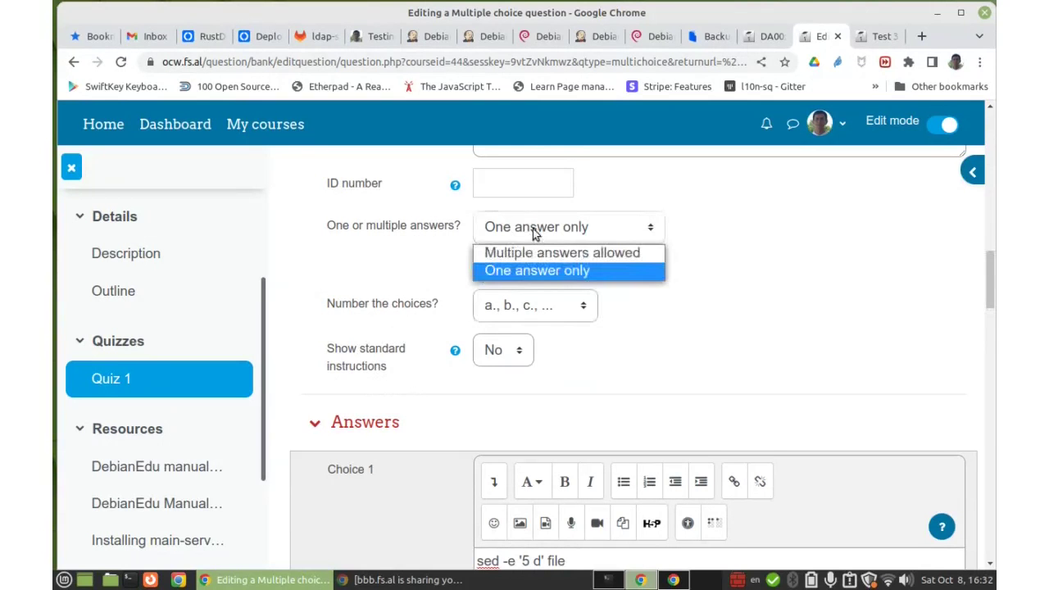
{"action": "left_click", "coordinate": [542, 255]}
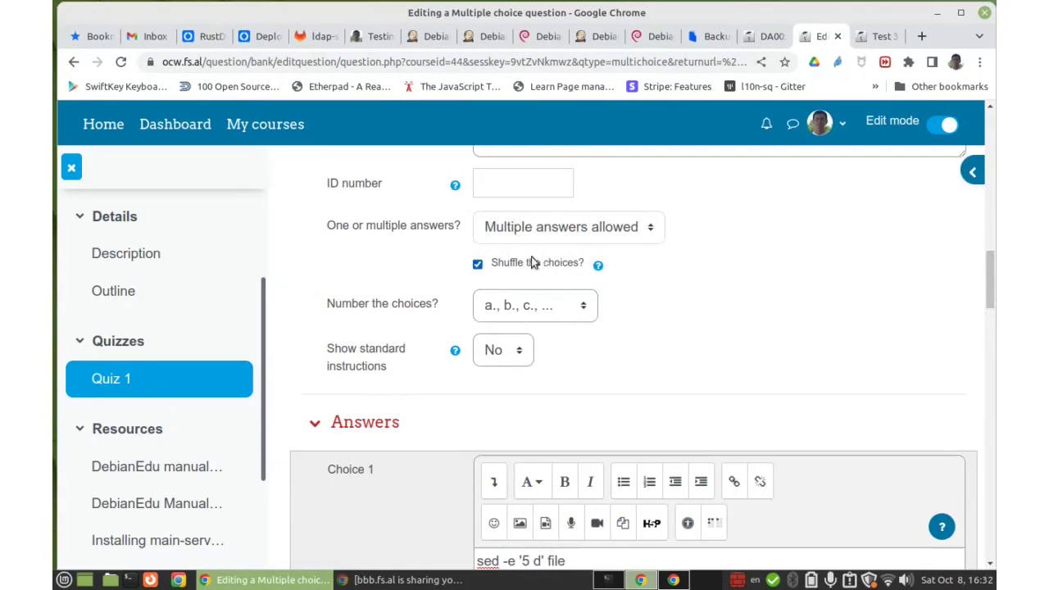
{"action": "left_click", "coordinate": [520, 231]}
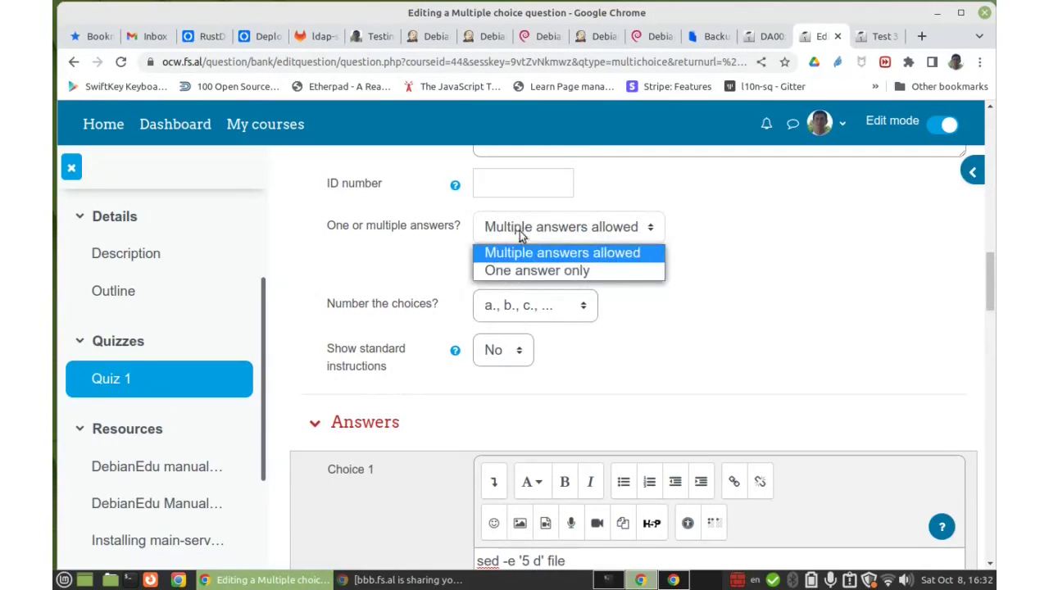
{"action": "left_click", "coordinate": [536, 272]}
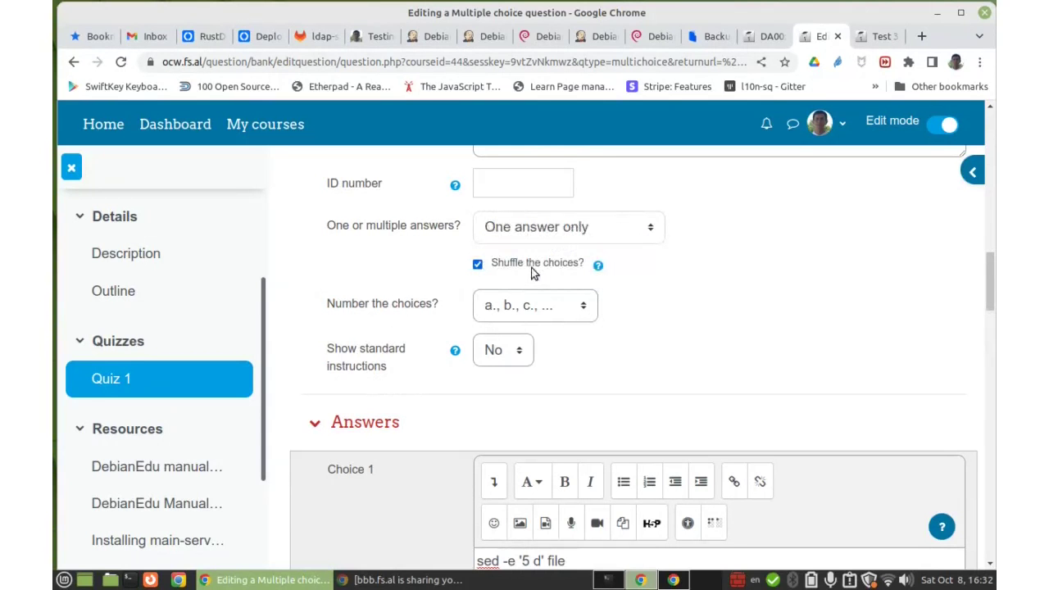
{"action": "left_click", "coordinate": [522, 234]}
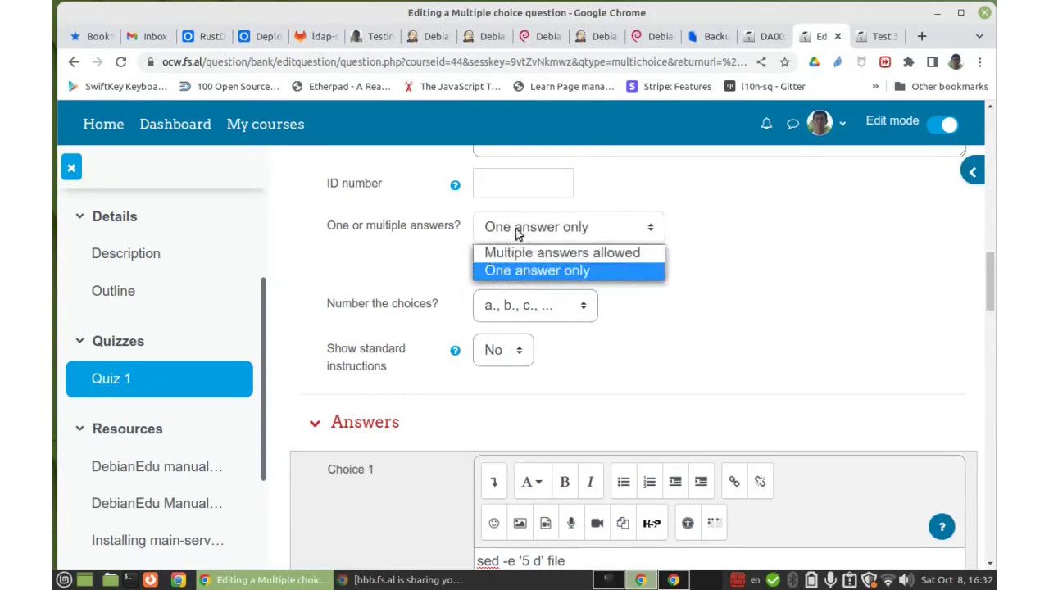
{"action": "left_click", "coordinate": [510, 256]}
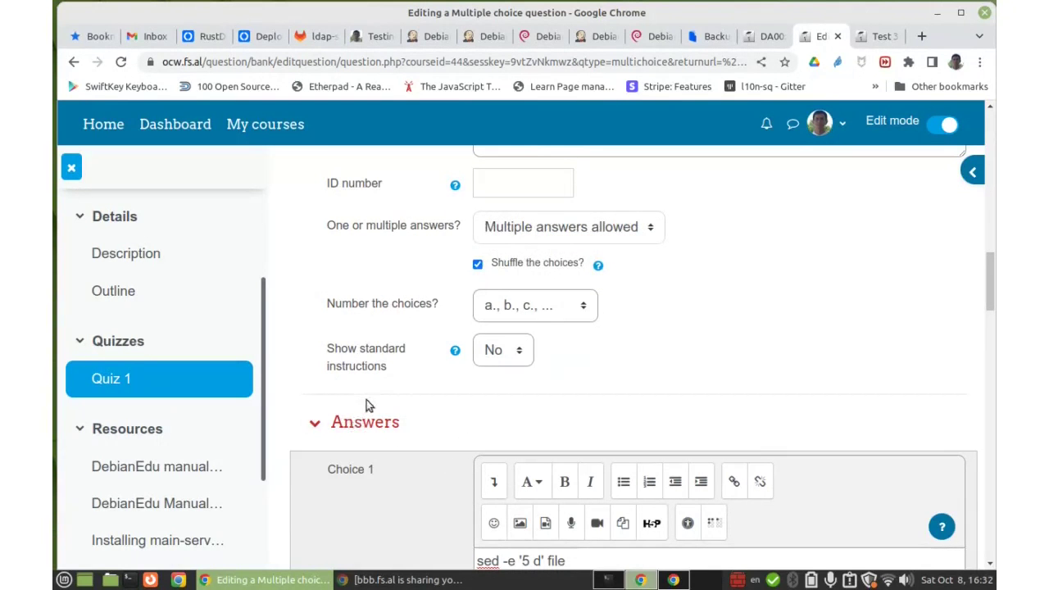
{"action": "left_click", "coordinate": [515, 231]}
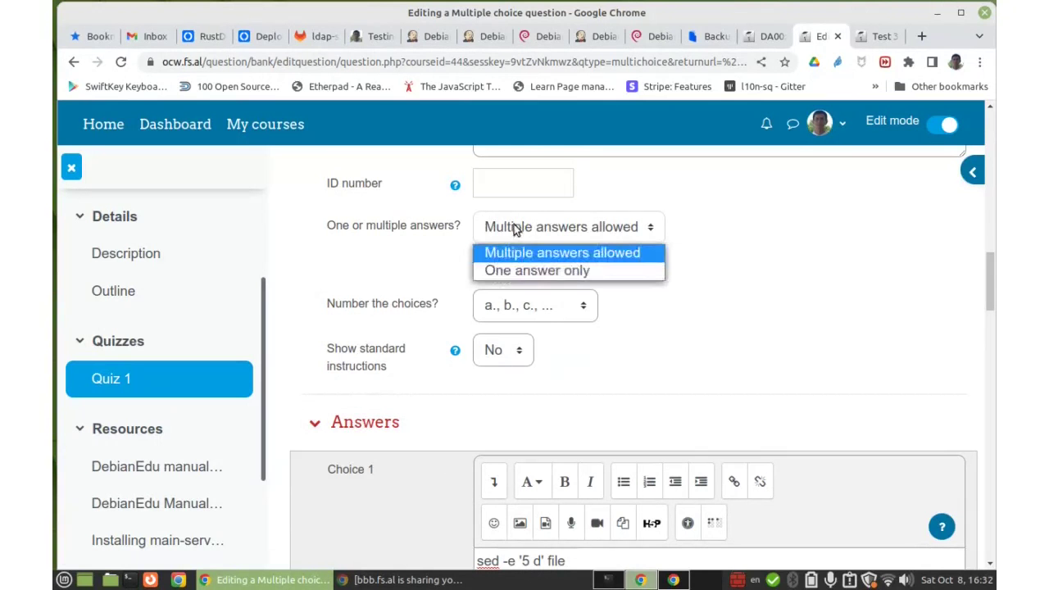
{"action": "left_click", "coordinate": [530, 267]}
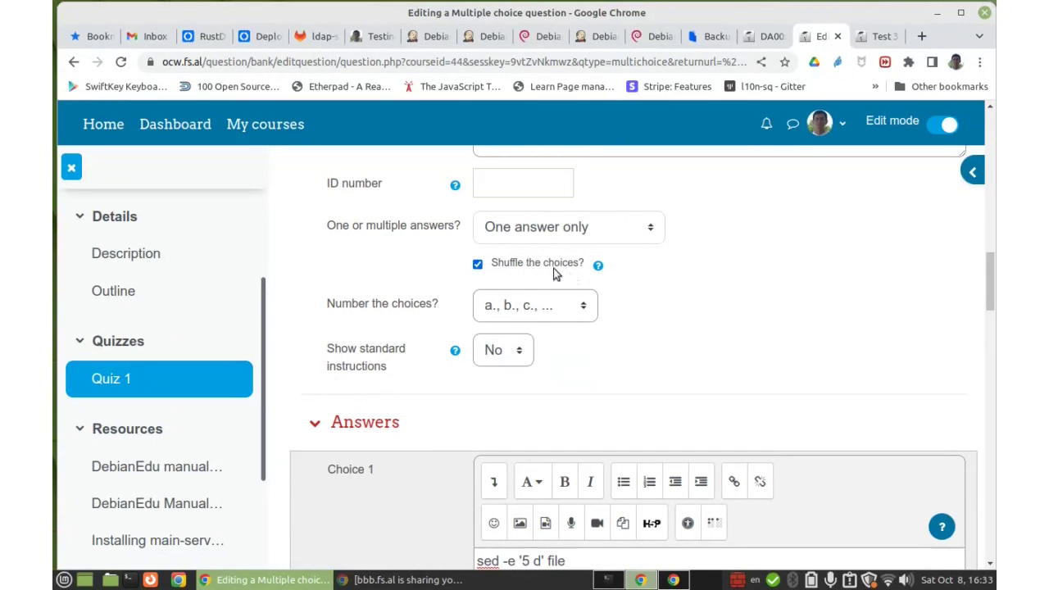
Step: Read the help on shuffling the choices and briefly expand the Combined feedback section
{"action": "left_click", "coordinate": [598, 266]}
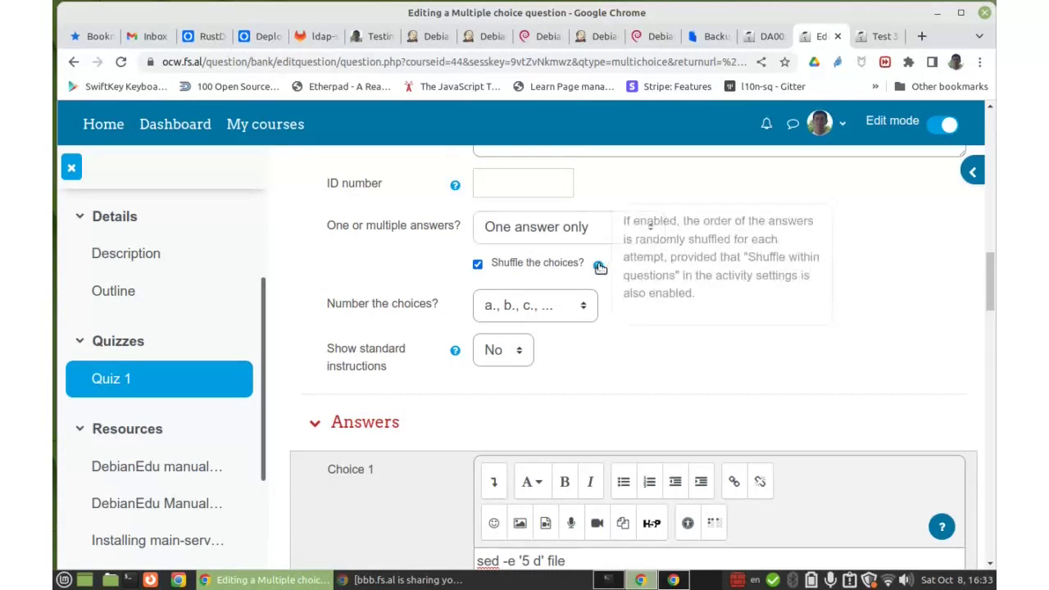
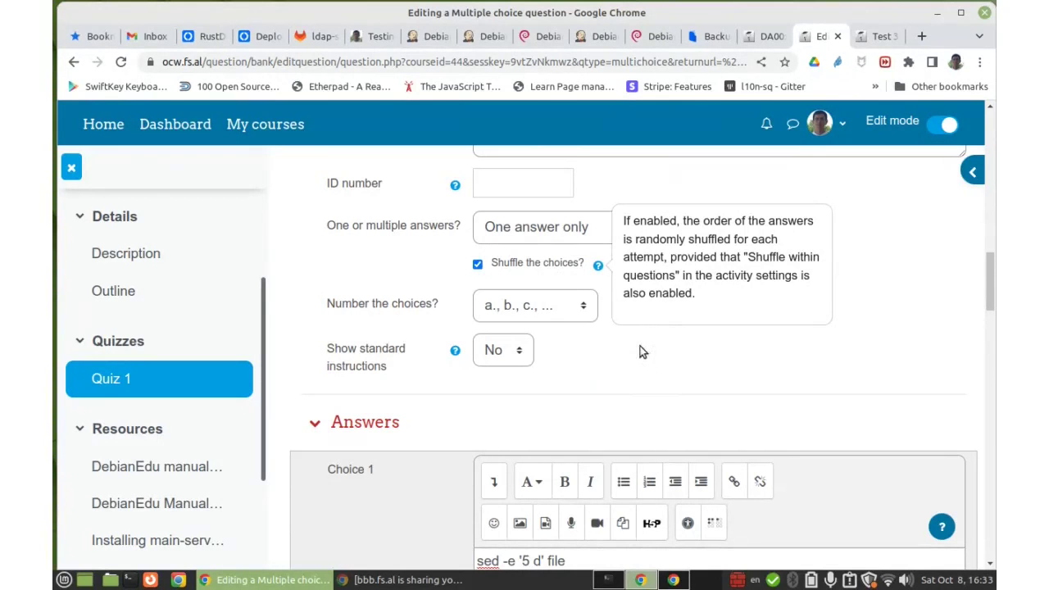
{"action": "left_click", "coordinate": [640, 350]}
{"action": "scroll", "coordinate": [749, 347], "scroll_direction": "down", "scroll_amount": 5}
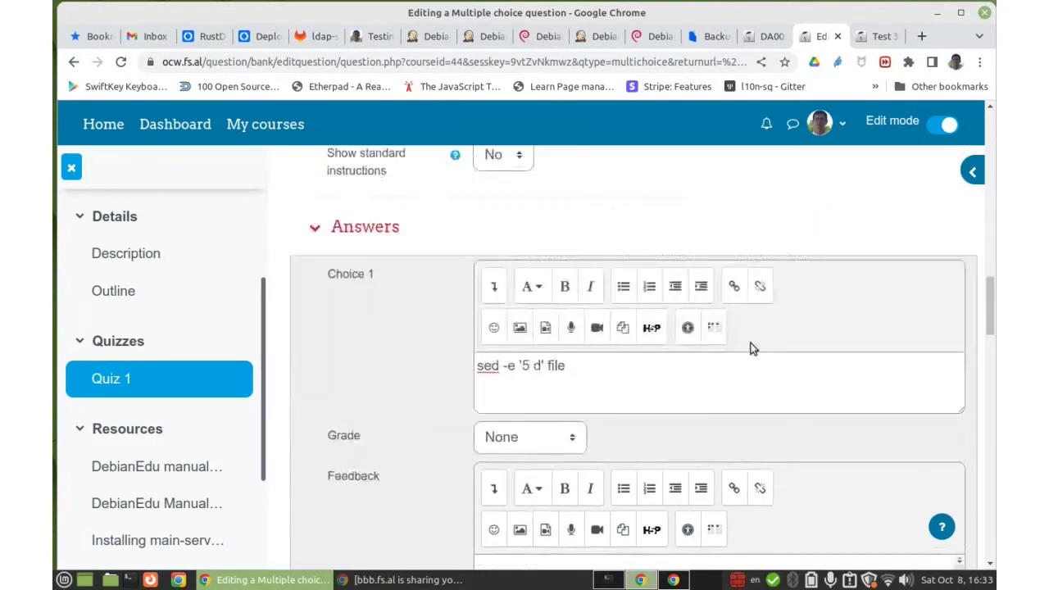
{"action": "scroll", "coordinate": [758, 347], "scroll_direction": "down", "scroll_amount": 15}
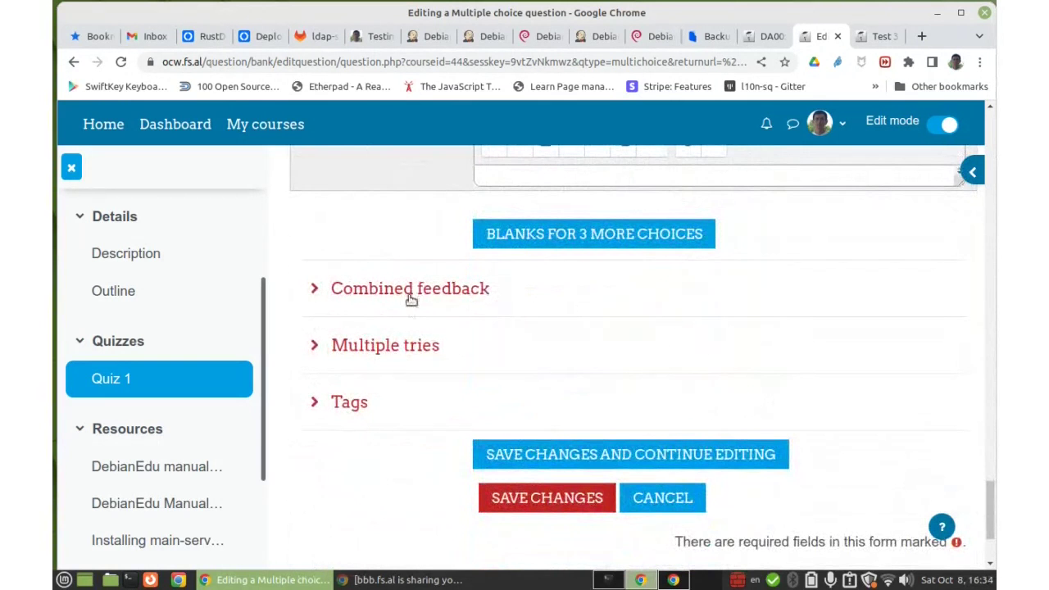
{"action": "left_click", "coordinate": [414, 291]}
{"action": "left_click", "coordinate": [414, 291]}
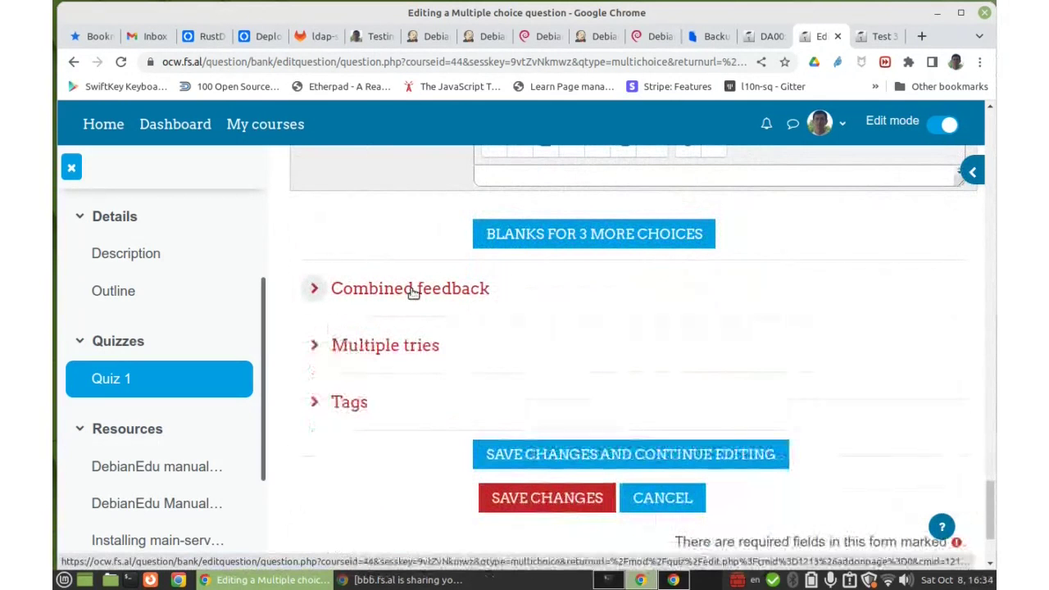
Step: Expand the Multiple tries section and examine the penalty options for incorrect tries and the hint fields
{"action": "left_click", "coordinate": [403, 348]}
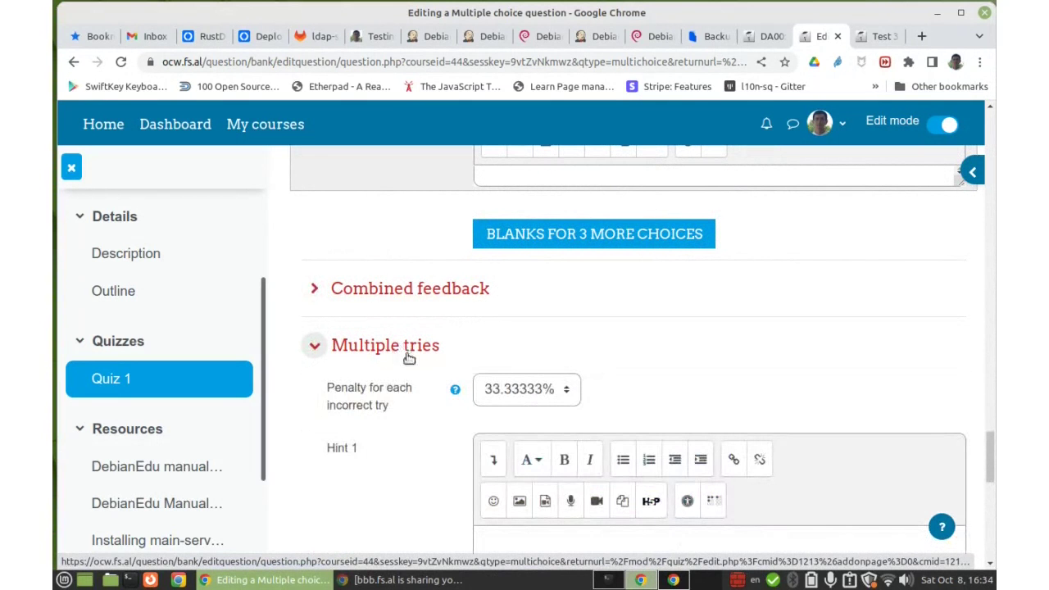
{"action": "scroll", "coordinate": [549, 354], "scroll_direction": "down", "scroll_amount": 3}
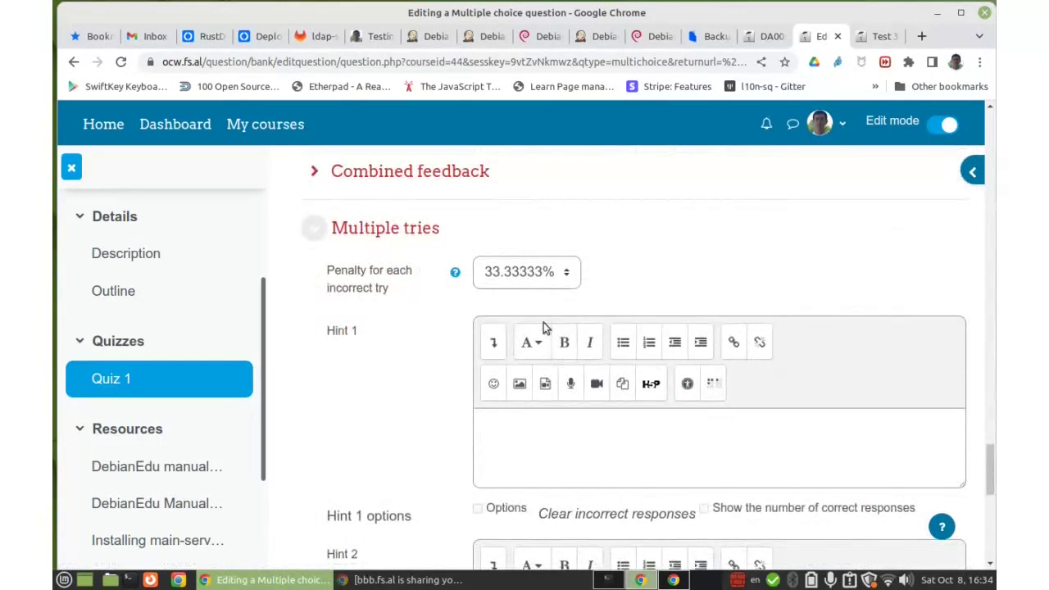
{"action": "left_click", "coordinate": [504, 277]}
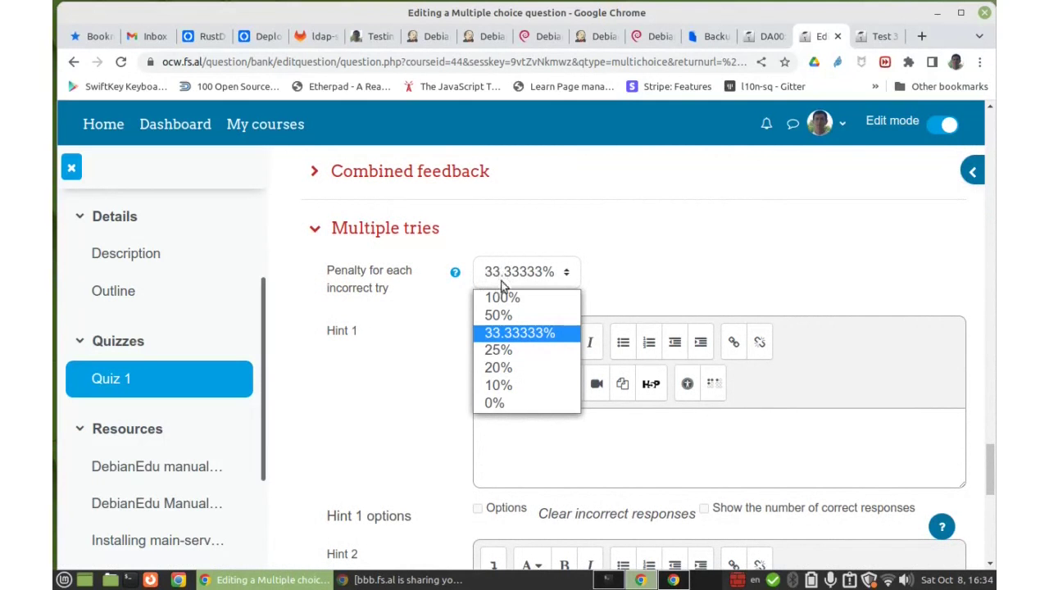
{"action": "left_click", "coordinate": [592, 240]}
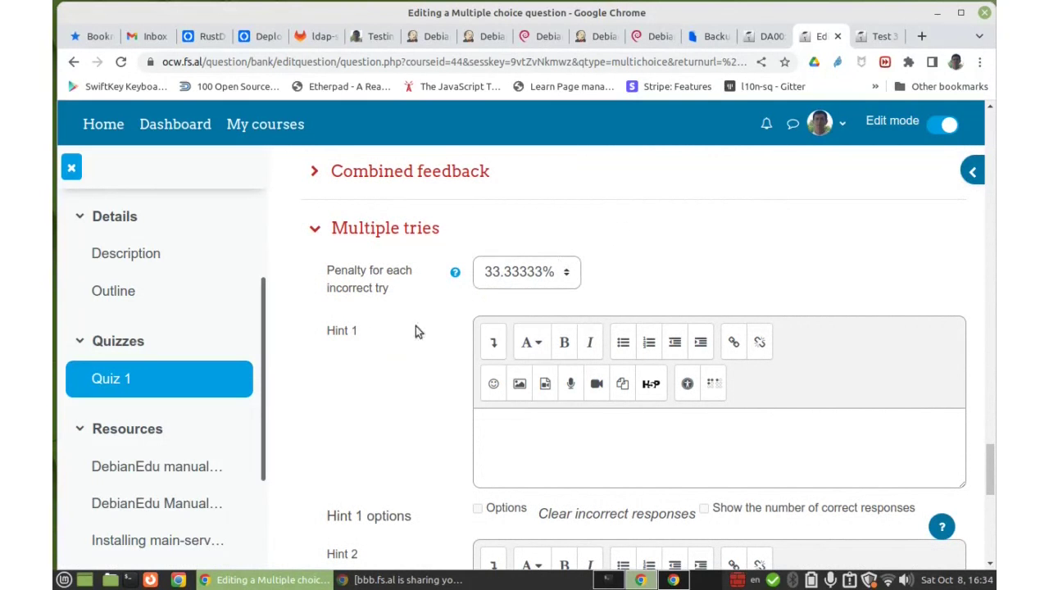
{"action": "scroll", "coordinate": [468, 409], "scroll_direction": "down", "scroll_amount": 1}
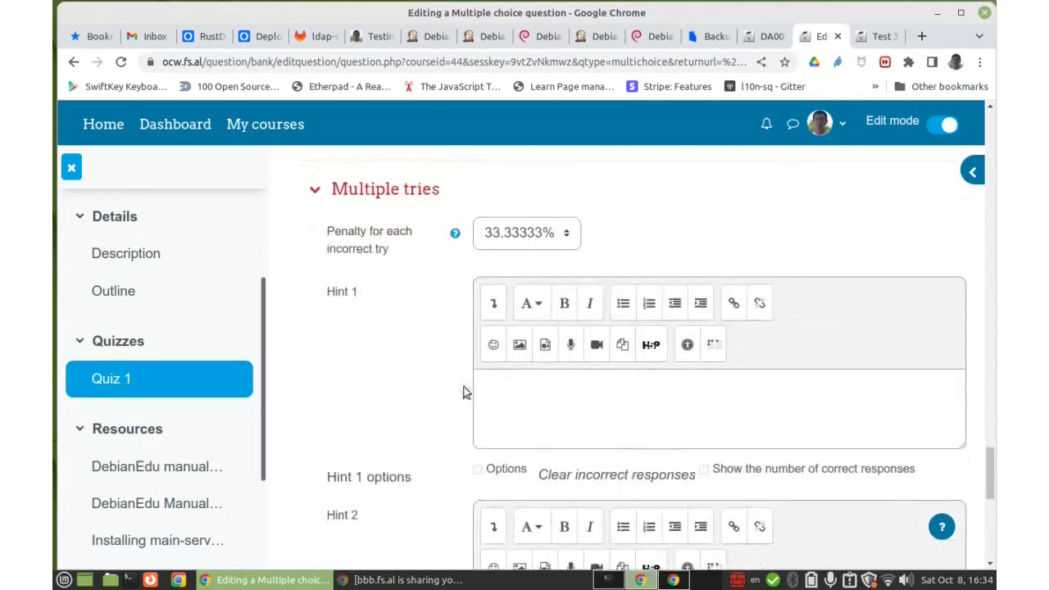
{"action": "scroll", "coordinate": [435, 373], "scroll_direction": "down", "scroll_amount": 3}
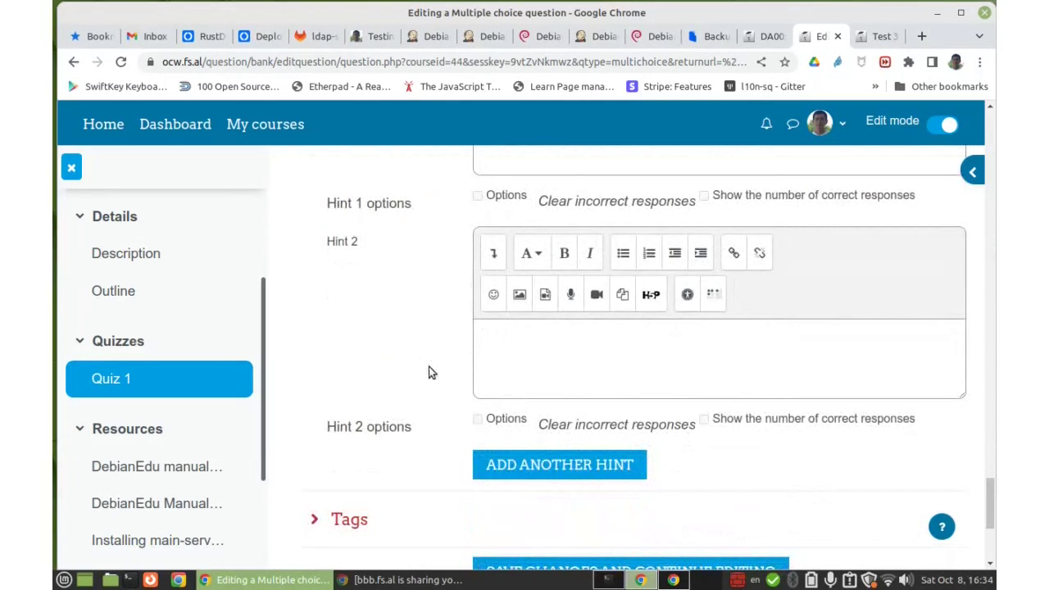
Step: Save the multiple choice question and return to the quiz's question list
{"action": "scroll", "coordinate": [425, 362], "scroll_direction": "down", "scroll_amount": 1}
{"action": "scroll", "coordinate": [426, 363], "scroll_direction": "down", "scroll_amount": 3}
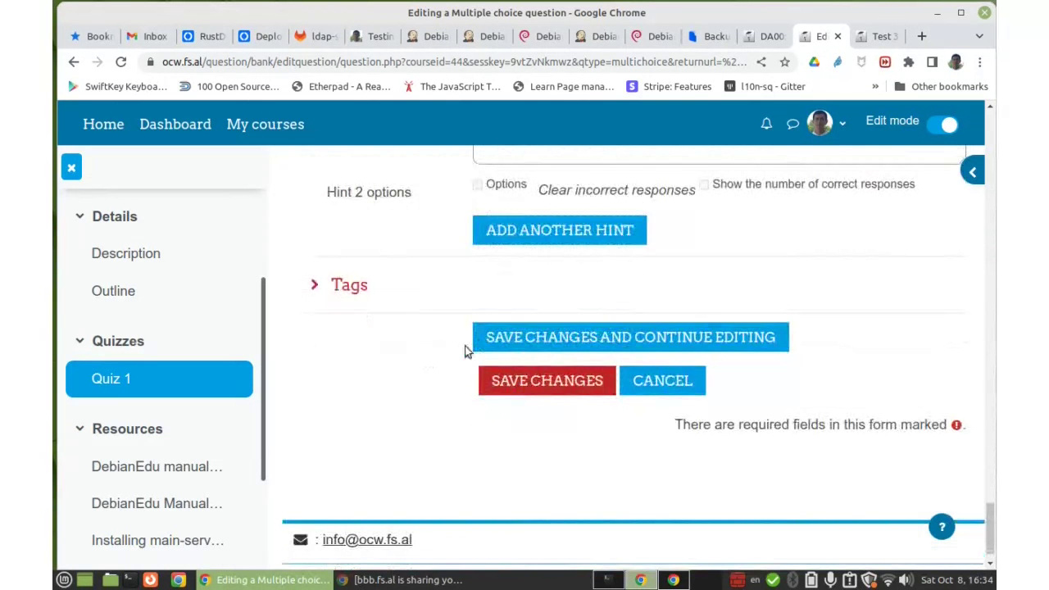
{"action": "left_click", "coordinate": [534, 384]}
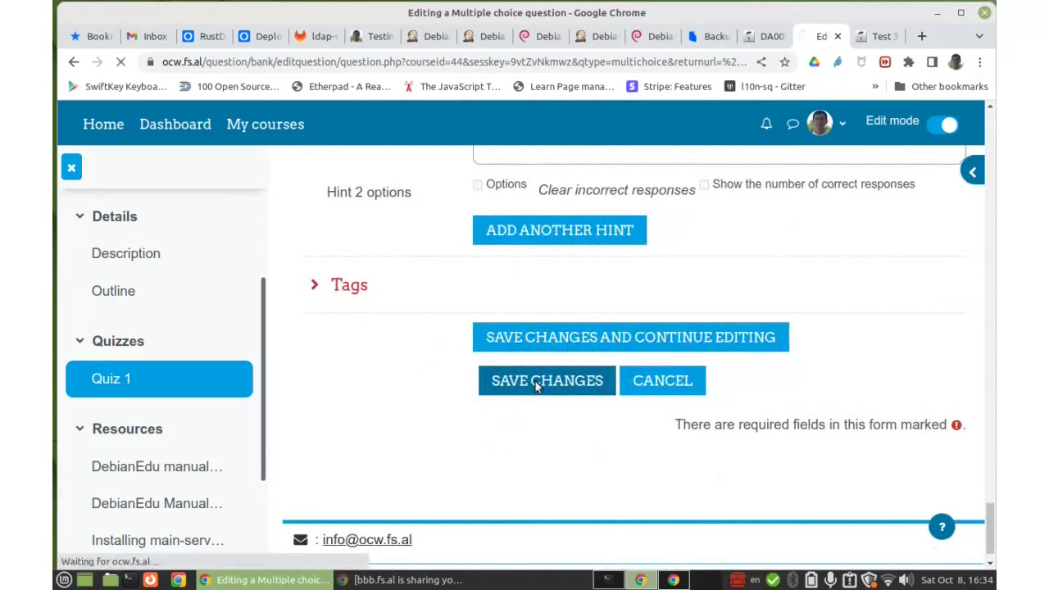
Step: Set the mark of question 1 in the quiz to 5
{"action": "scroll", "coordinate": [534, 382], "scroll_direction": "down", "scroll_amount": 2}
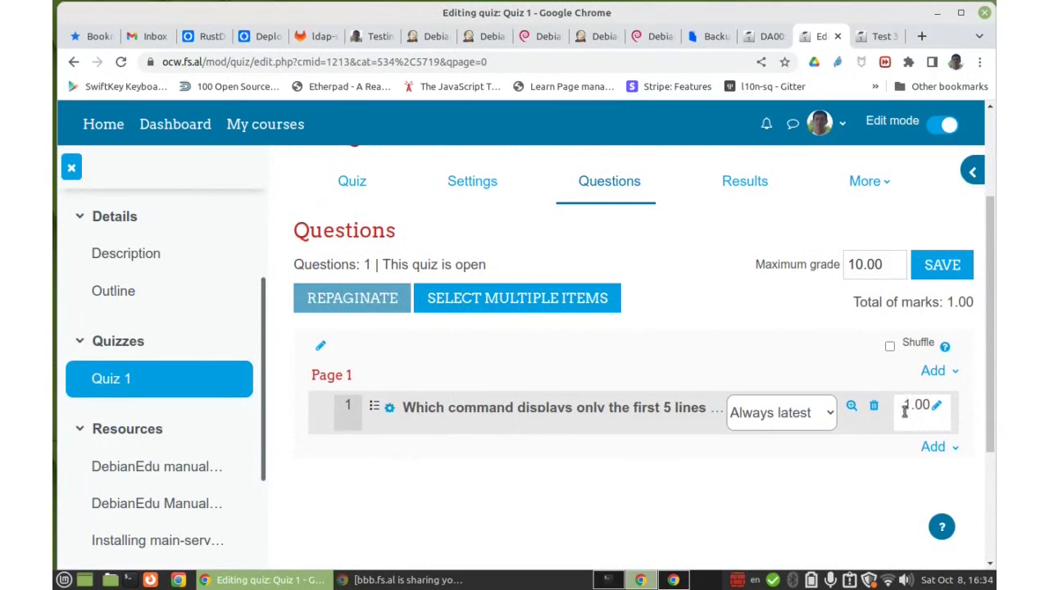
{"action": "left_click", "coordinate": [936, 405]}
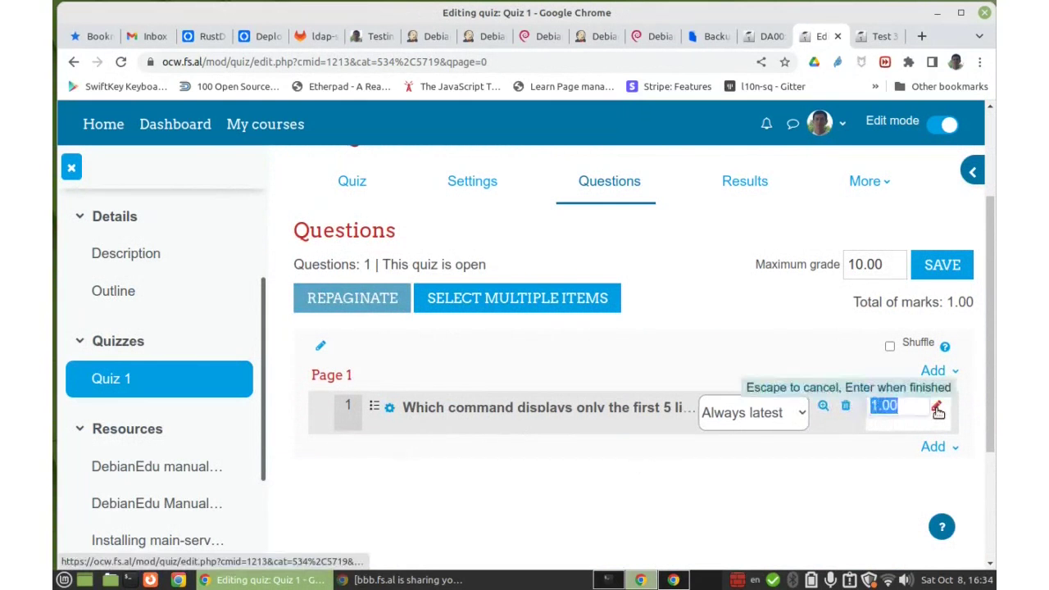
{"action": "left_click", "coordinate": [881, 404]}
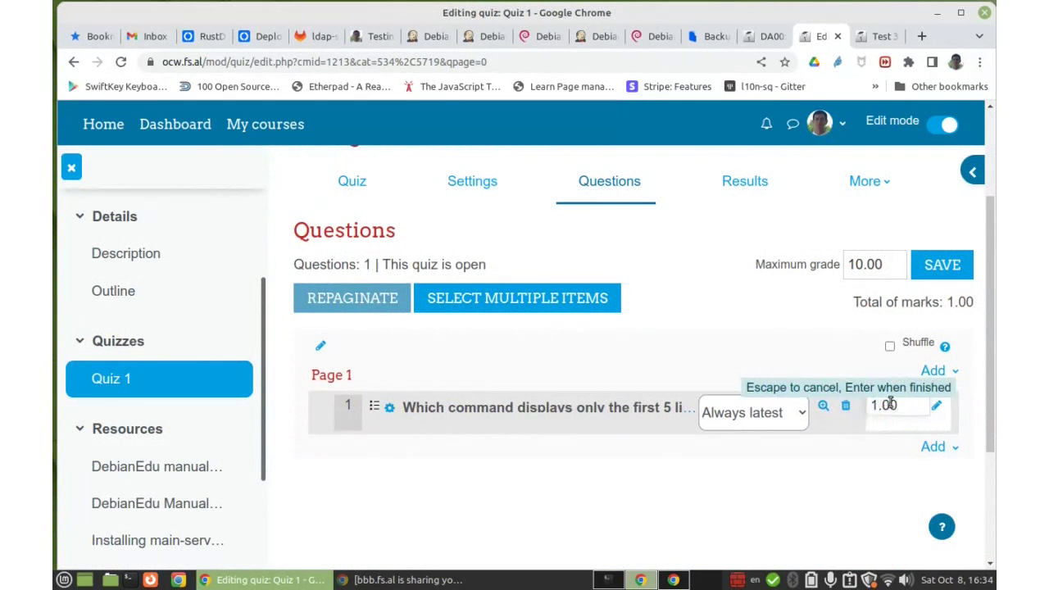
{"action": "key", "text": "BackSpace"}
{"action": "type", "text": "5"}
{"action": "key", "text": "Return"}
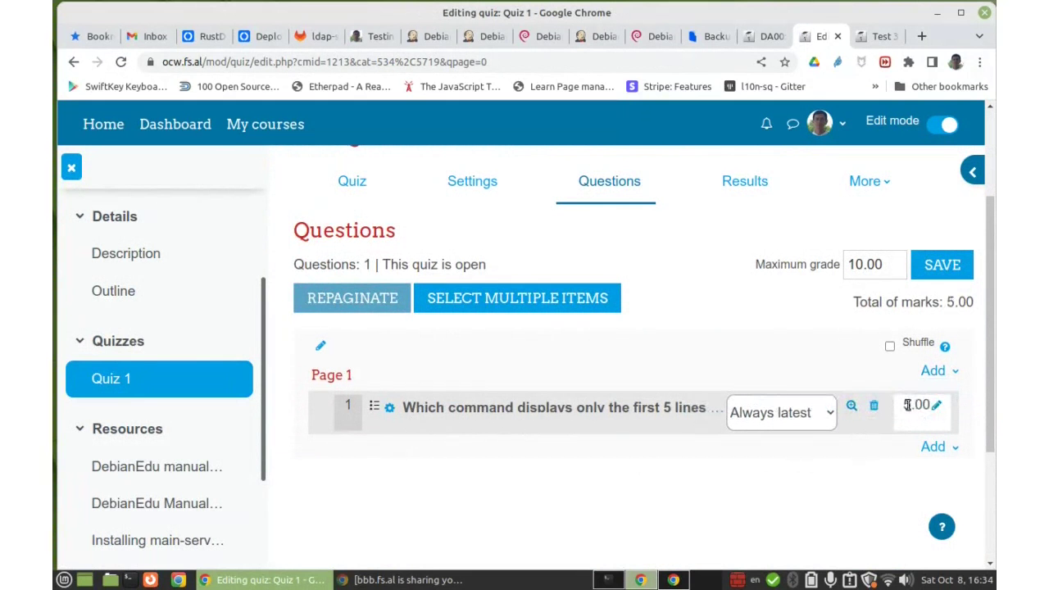
Step: Set the mark of question 1 back to 1
{"action": "left_click", "coordinate": [937, 405]}
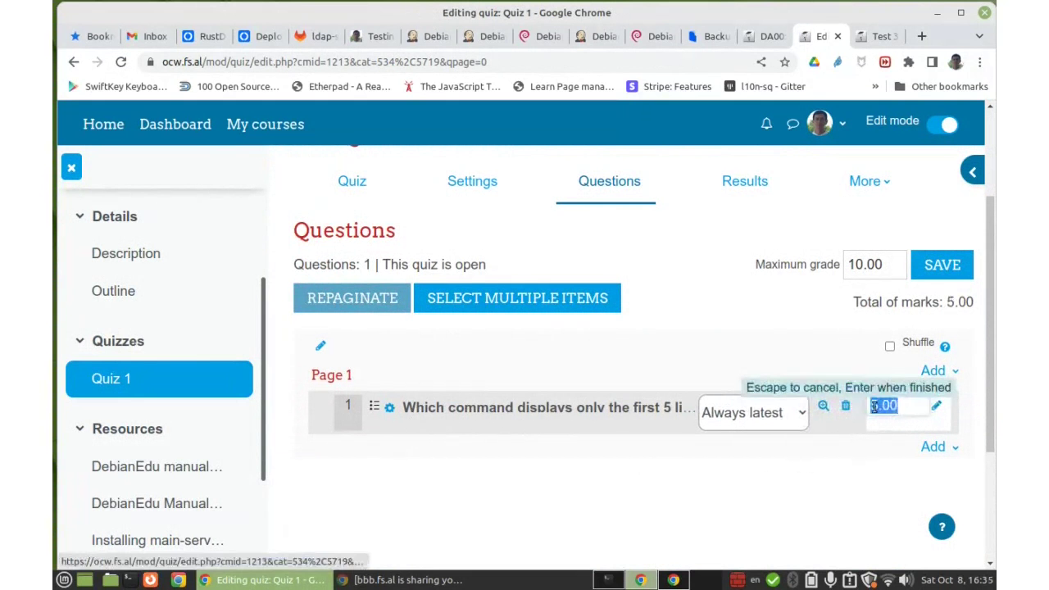
{"action": "left_click", "coordinate": [874, 407]}
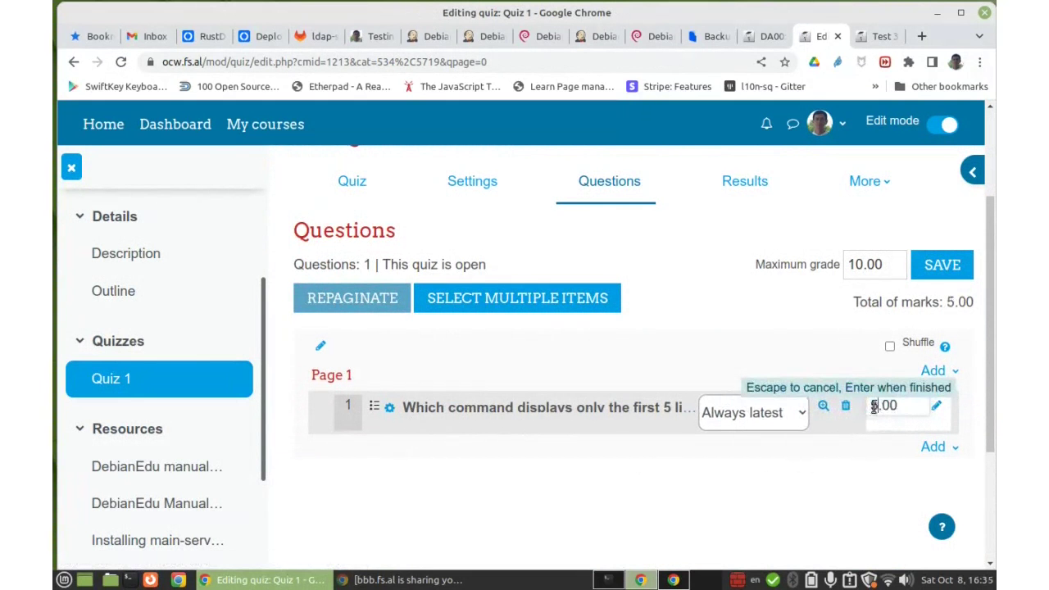
{"action": "key", "text": "Delete"}
{"action": "type", "text": "1"}
{"action": "key", "text": "Return"}
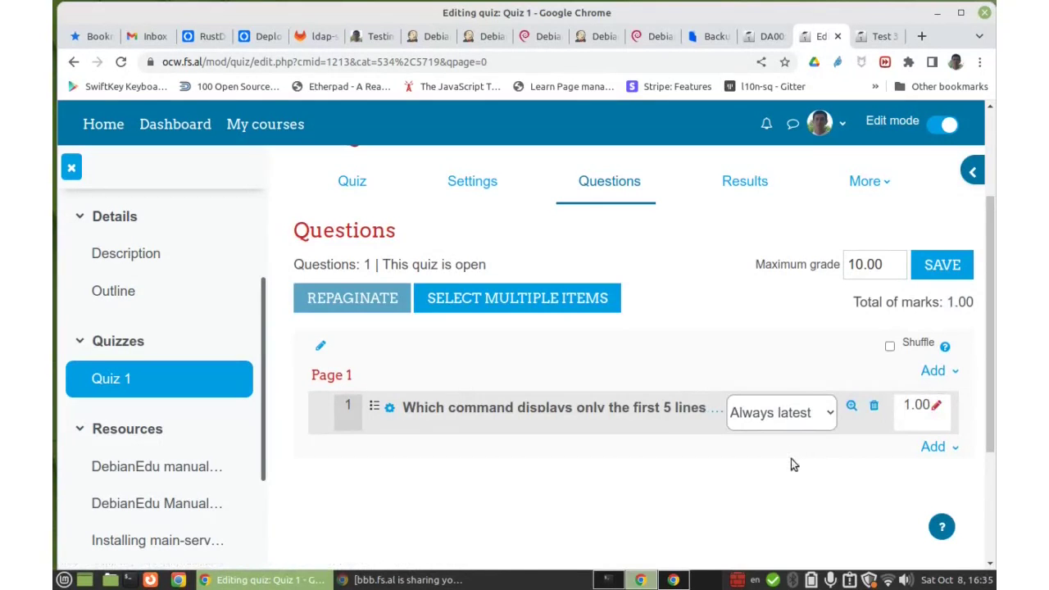
{"action": "scroll", "coordinate": [778, 442], "scroll_direction": "down", "scroll_amount": 3}
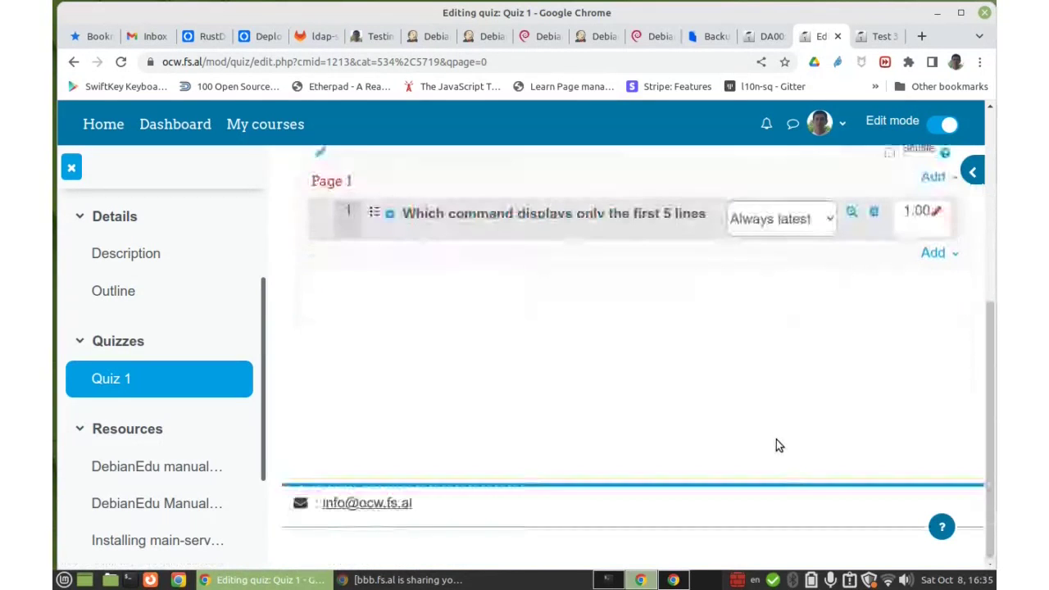
{"action": "scroll", "coordinate": [779, 445], "scroll_direction": "up", "scroll_amount": 3}
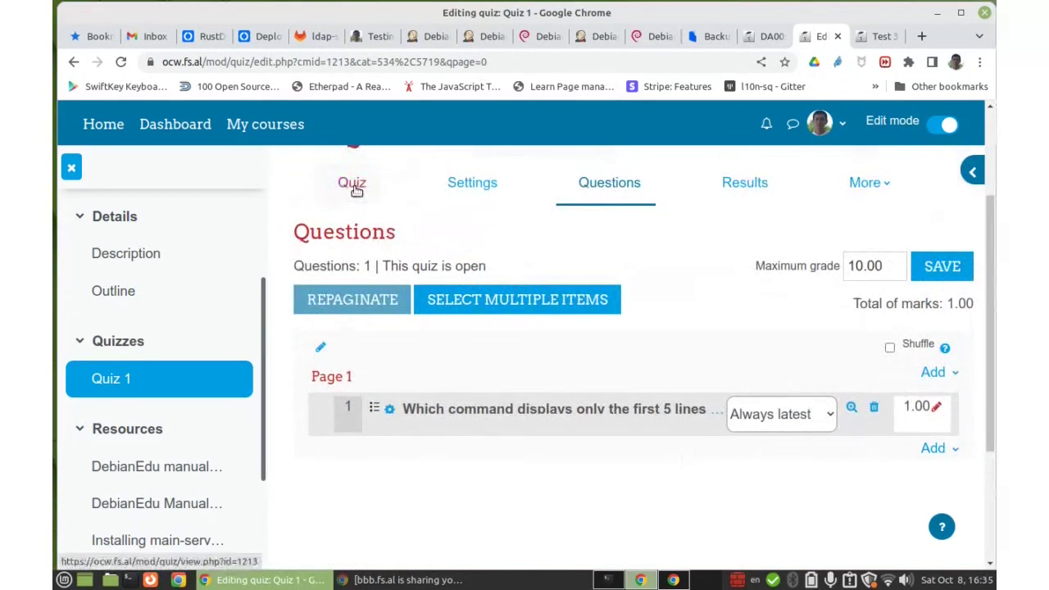
Step: Start a preview of Quiz 1, answer question 1 with "sed -e '5 d' file" and check the answer
{"action": "left_click", "coordinate": [354, 187]}
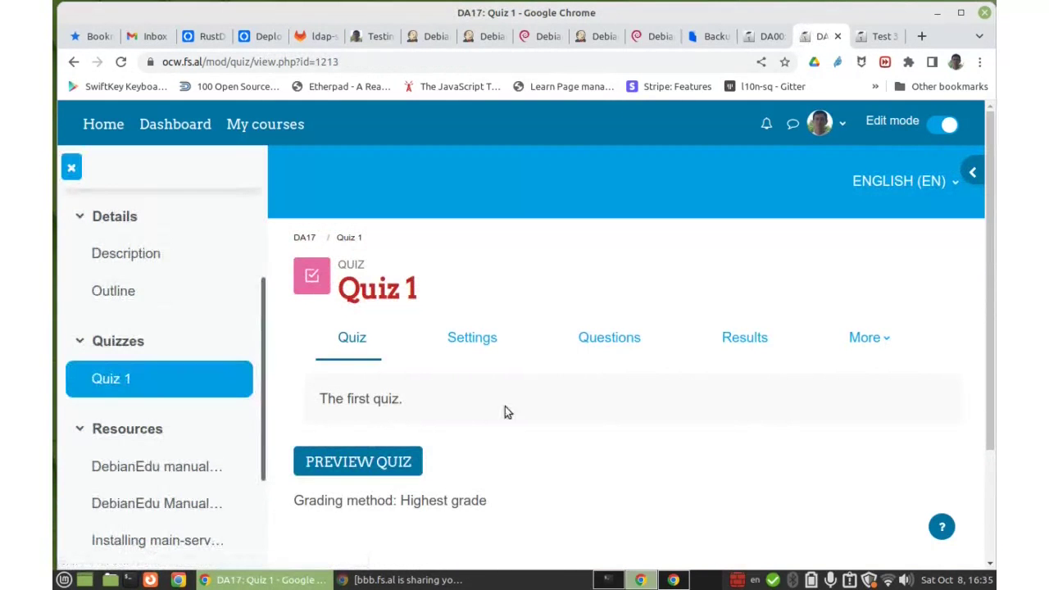
{"action": "left_click", "coordinate": [341, 464]}
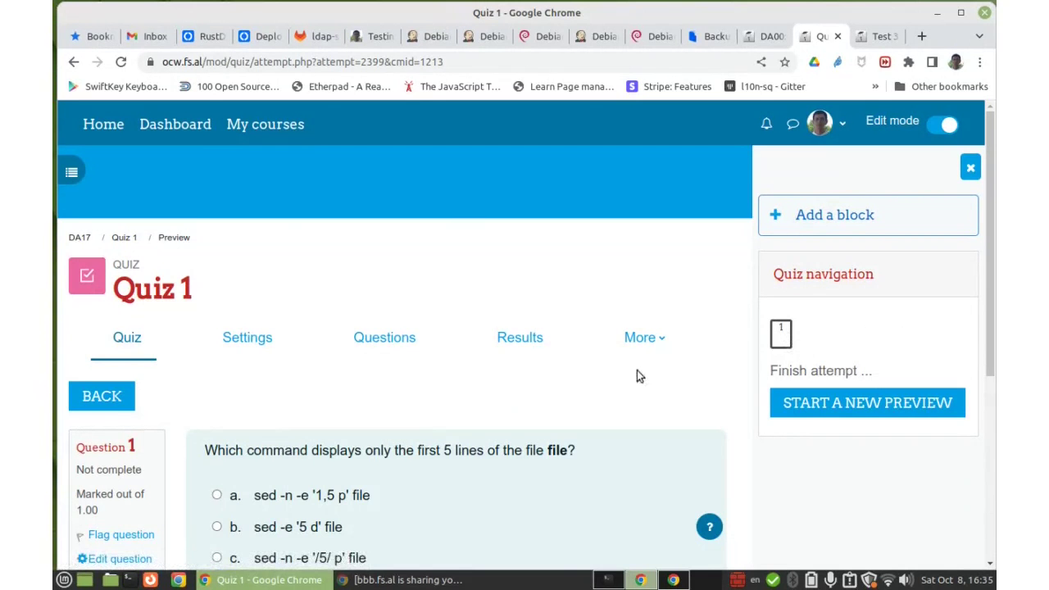
{"action": "scroll", "coordinate": [559, 391], "scroll_direction": "down", "scroll_amount": 3}
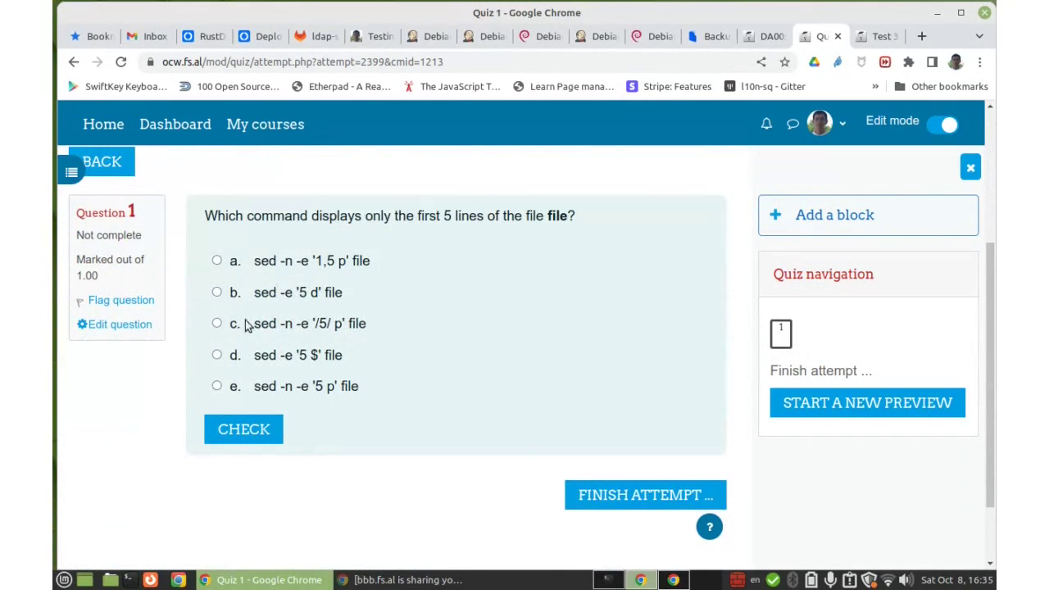
{"action": "left_click", "coordinate": [218, 293]}
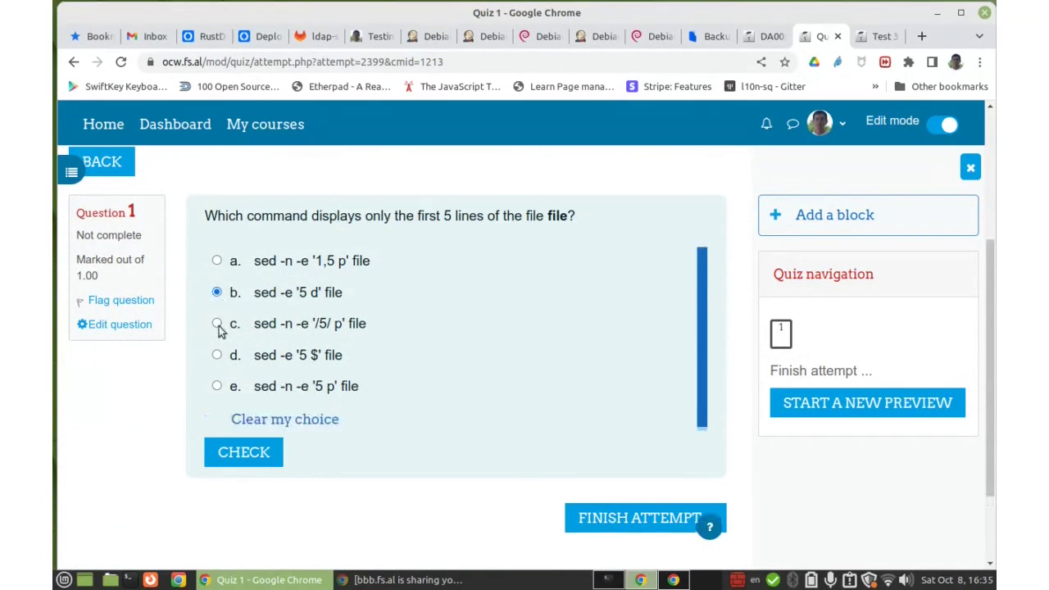
{"action": "left_click", "coordinate": [239, 452]}
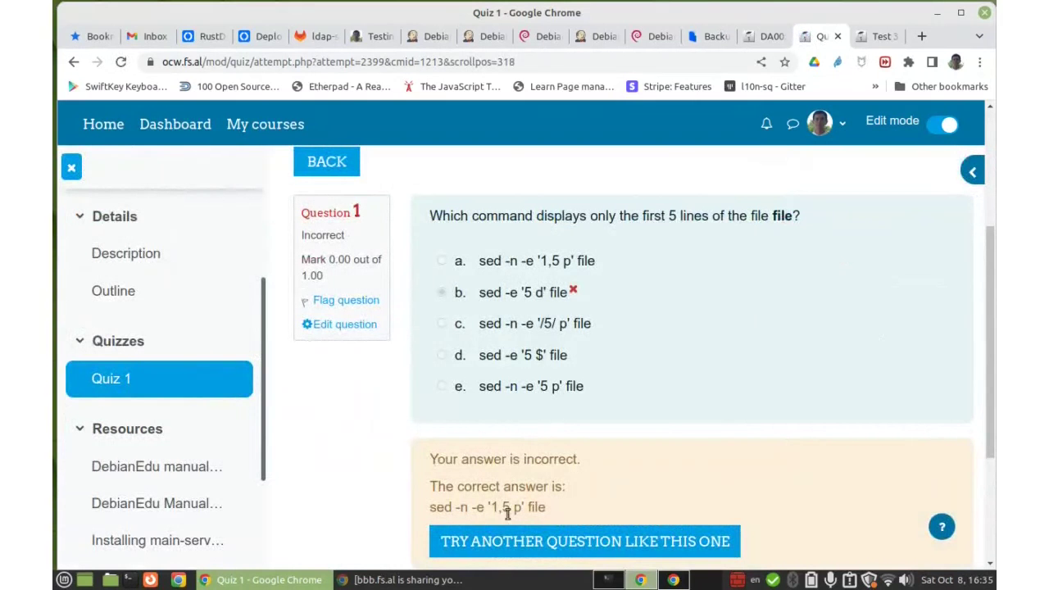
Step: Highlight the correct answer in the question's feedback, finish the preview attempt and view its summary
{"action": "left_click_drag", "start_coordinate": [432, 508], "coordinate": [549, 508]}
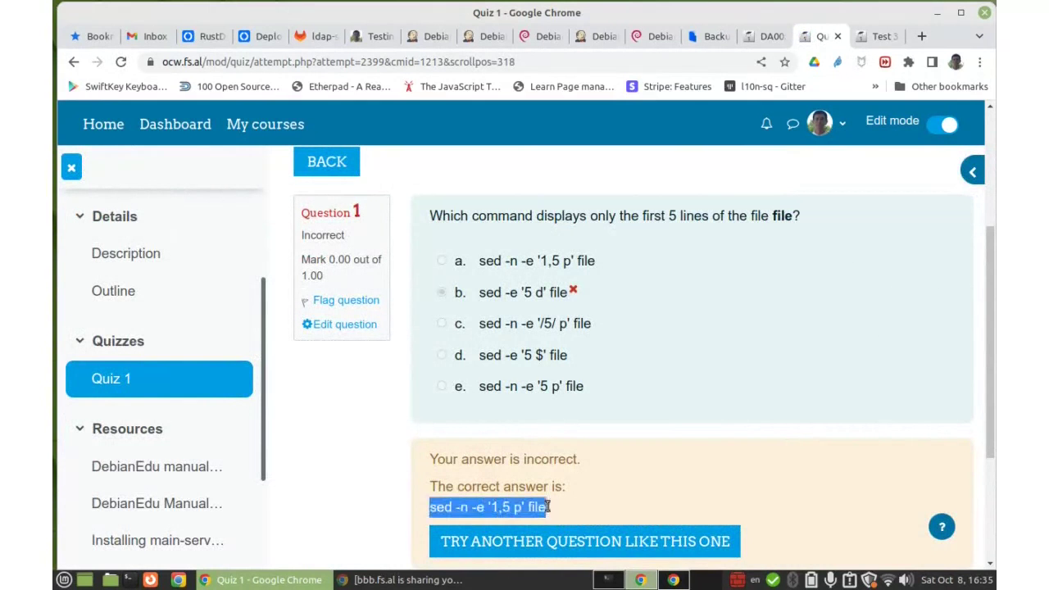
{"action": "left_click", "coordinate": [637, 454]}
{"action": "scroll", "coordinate": [622, 455], "scroll_direction": "down", "scroll_amount": 3}
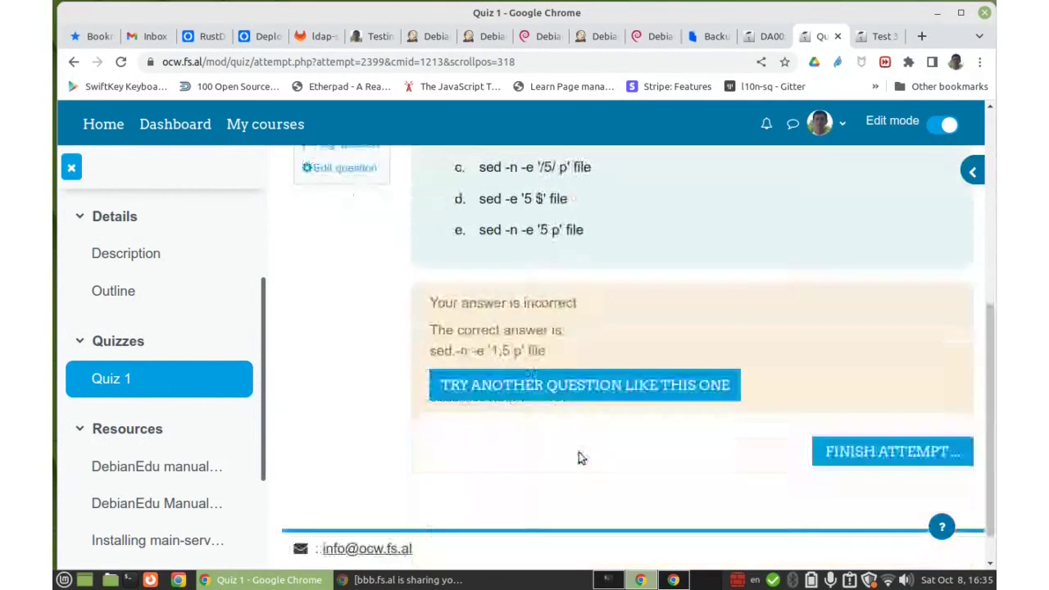
{"action": "left_click", "coordinate": [851, 451]}
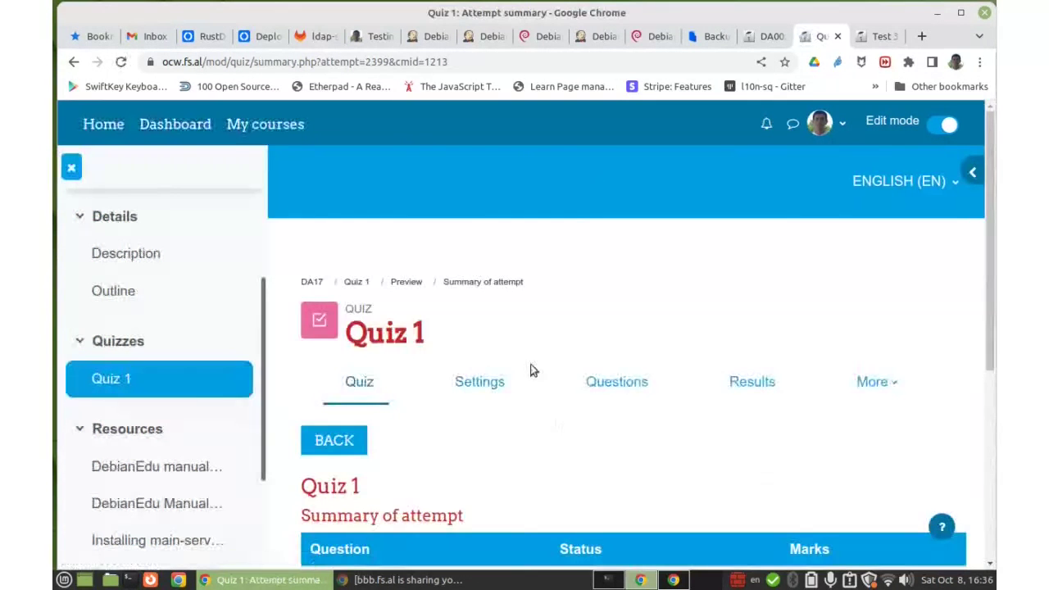
{"action": "scroll", "coordinate": [515, 389], "scroll_direction": "down", "scroll_amount": 4}
{"action": "scroll", "coordinate": [508, 377], "scroll_direction": "up", "scroll_amount": 3}
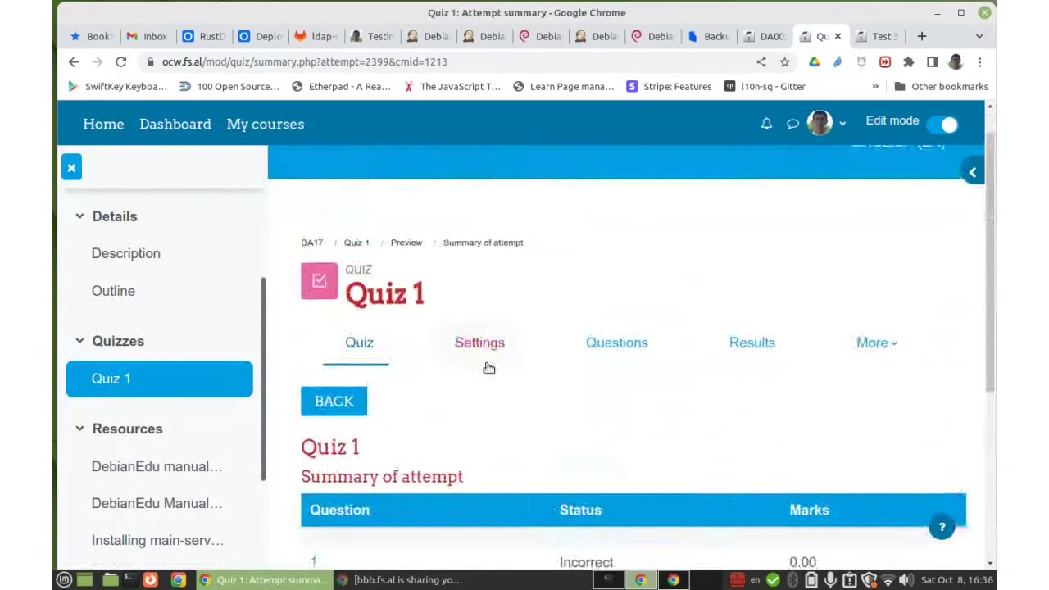
Step: Return to Quiz 1's question list, glance at the Test 3 quiz and examine the options for adding another question
{"action": "left_click", "coordinate": [621, 345]}
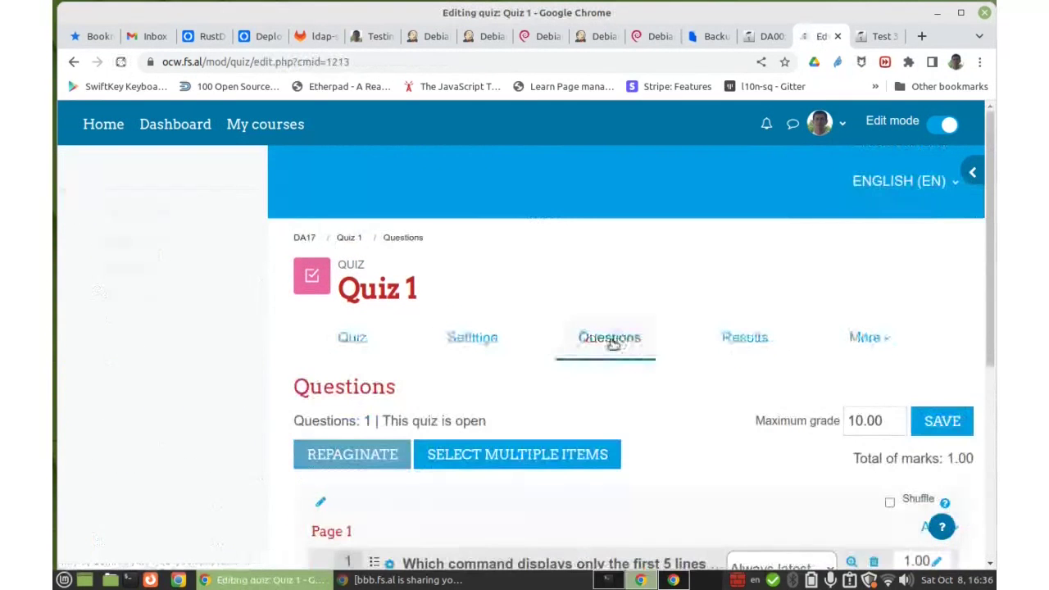
{"action": "scroll", "coordinate": [577, 361], "scroll_direction": "down", "scroll_amount": 5}
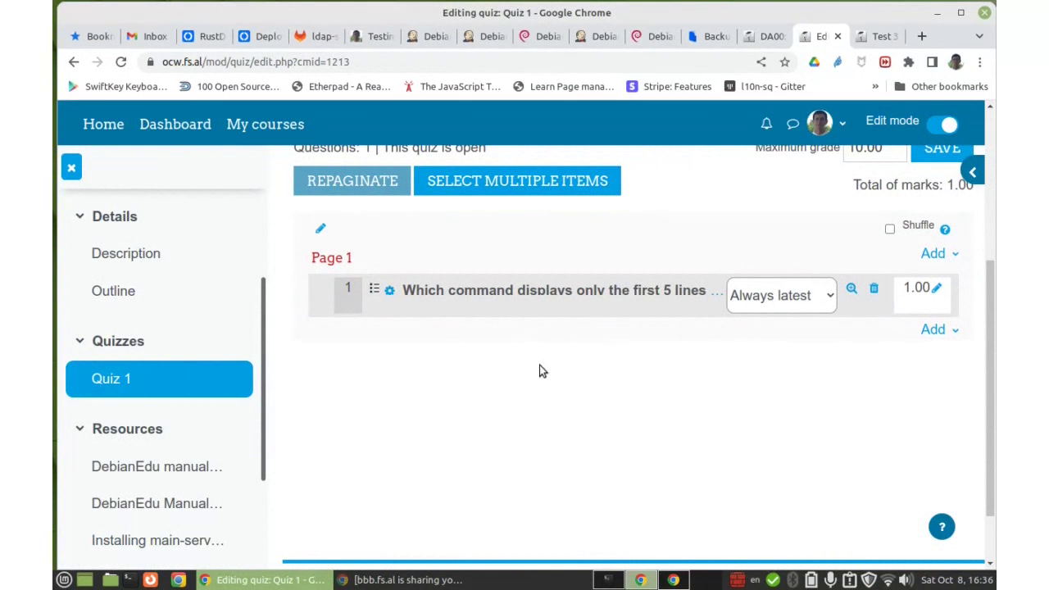
{"action": "left_click", "coordinate": [879, 36]}
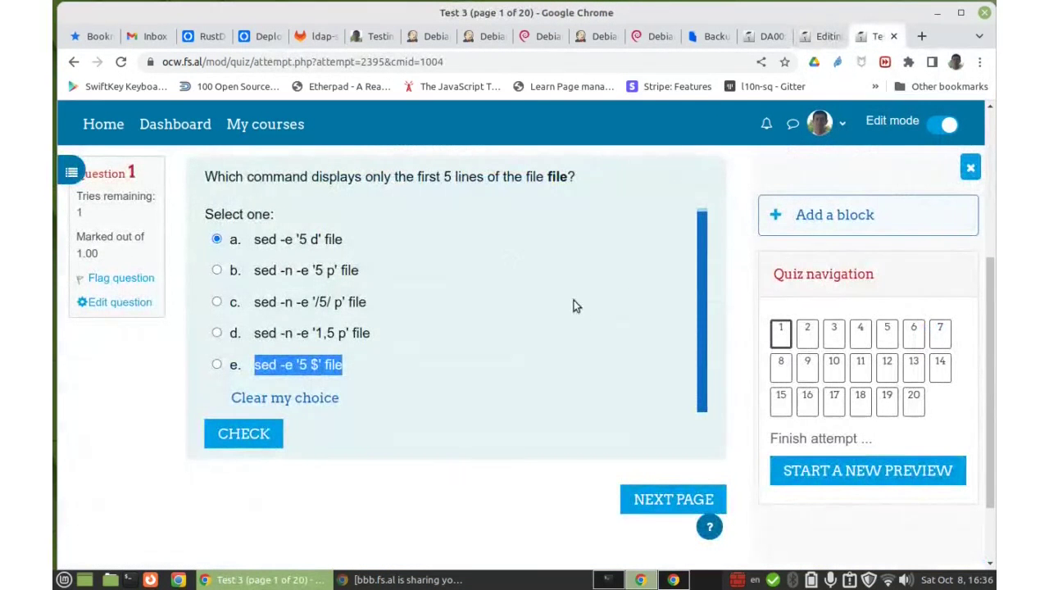
{"action": "left_click", "coordinate": [823, 36]}
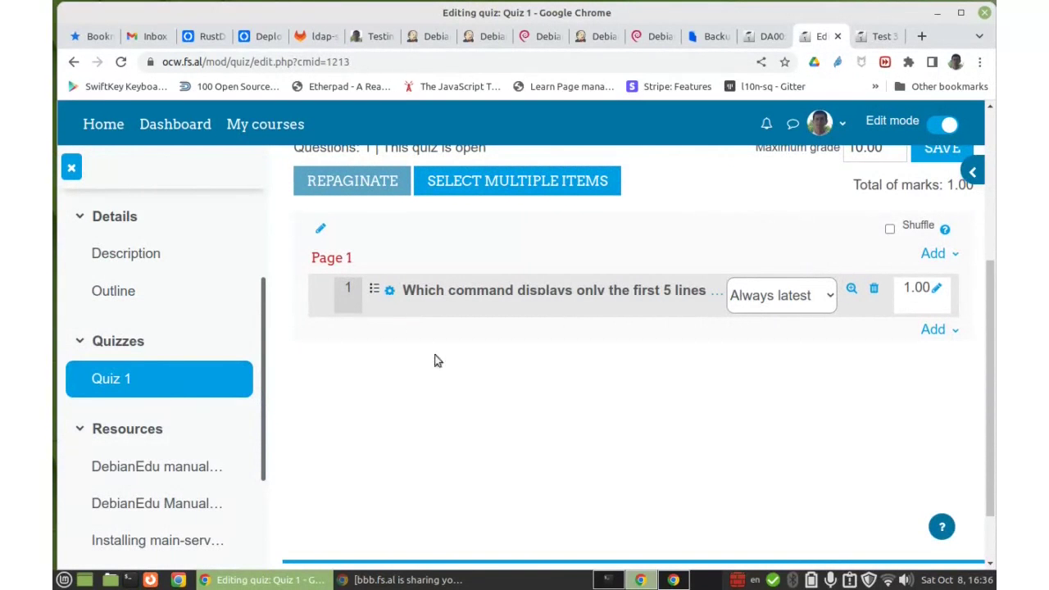
{"action": "left_click", "coordinate": [956, 329]}
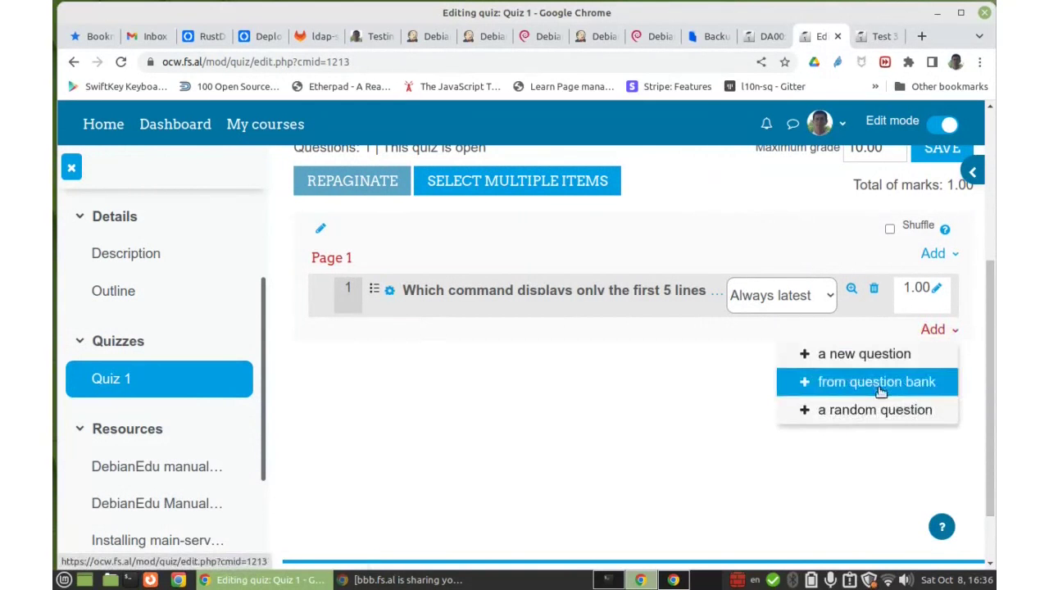
{"action": "left_click", "coordinate": [525, 401]}
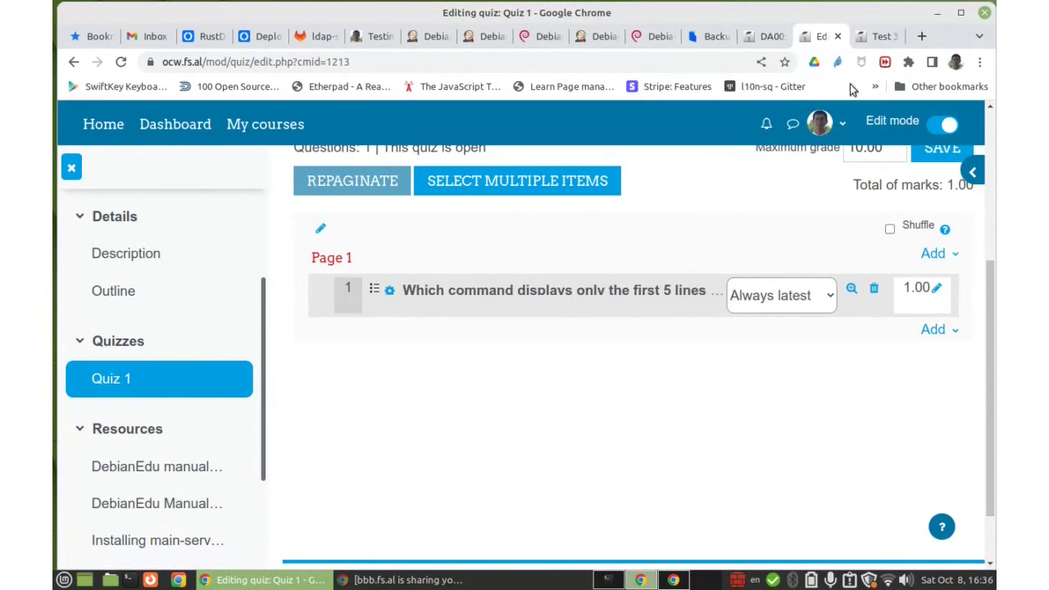
Step: Leave the Test 3 preview, open its Linux Commands course page and highlight the course title
{"action": "left_click", "coordinate": [880, 36]}
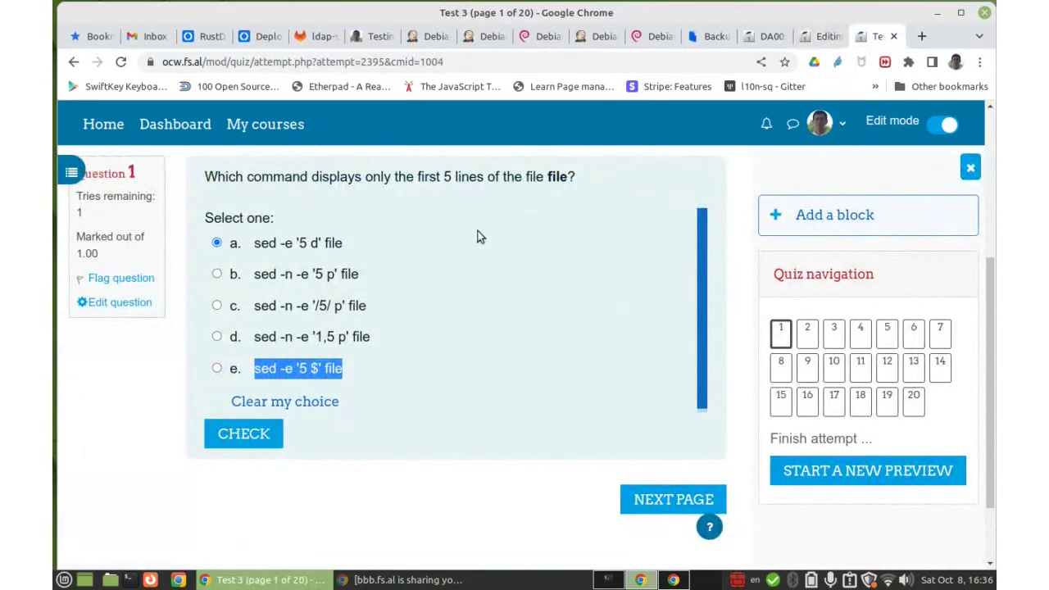
{"action": "scroll", "coordinate": [451, 246], "scroll_direction": "up", "scroll_amount": 4}
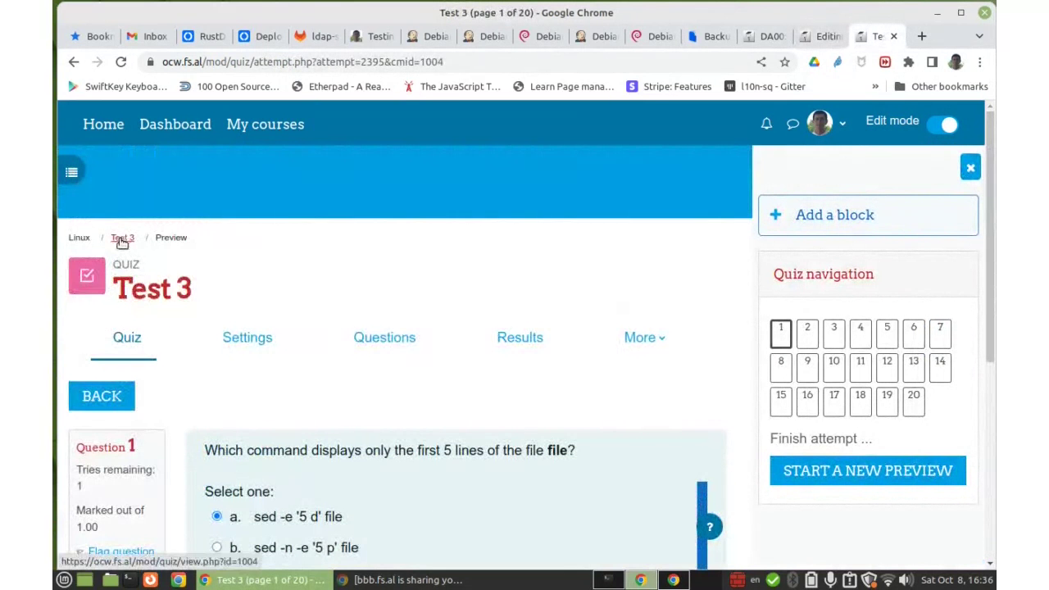
{"action": "left_click", "coordinate": [84, 240]}
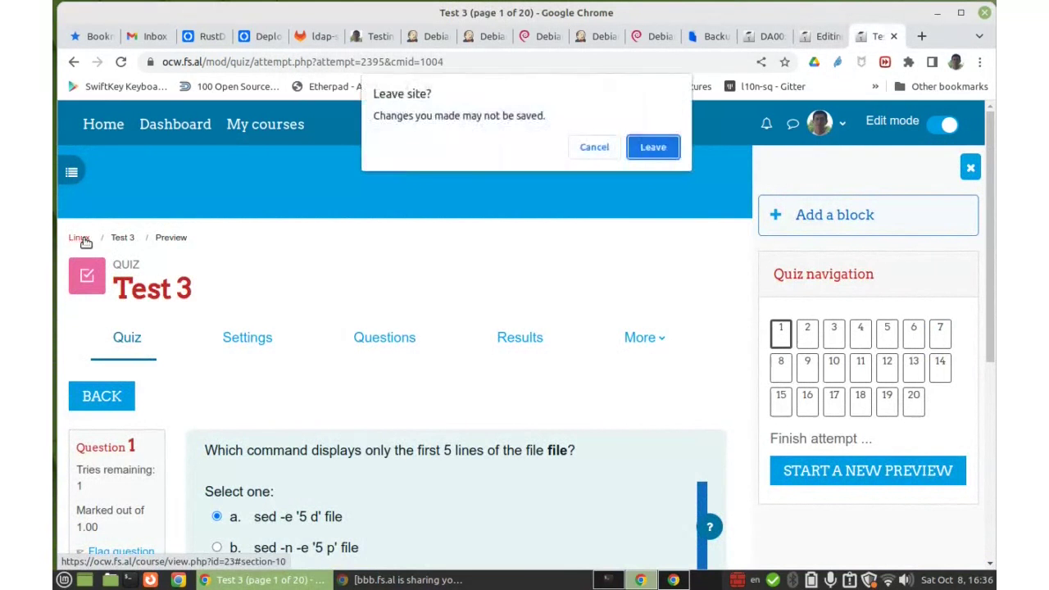
{"action": "left_click", "coordinate": [637, 148]}
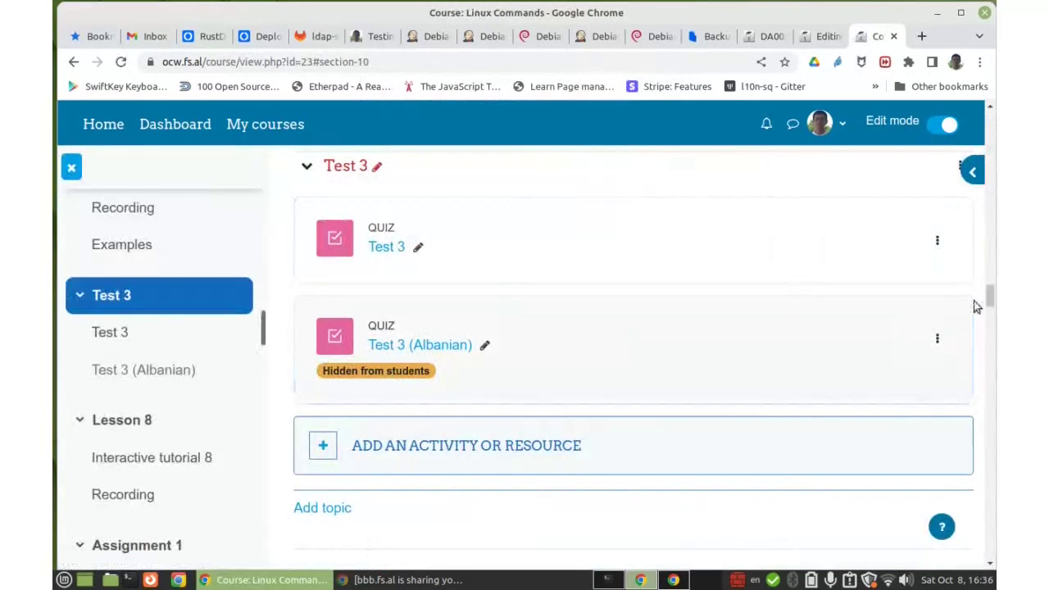
{"action": "left_click_drag", "start_coordinate": [989, 295], "coordinate": [990, 115]}
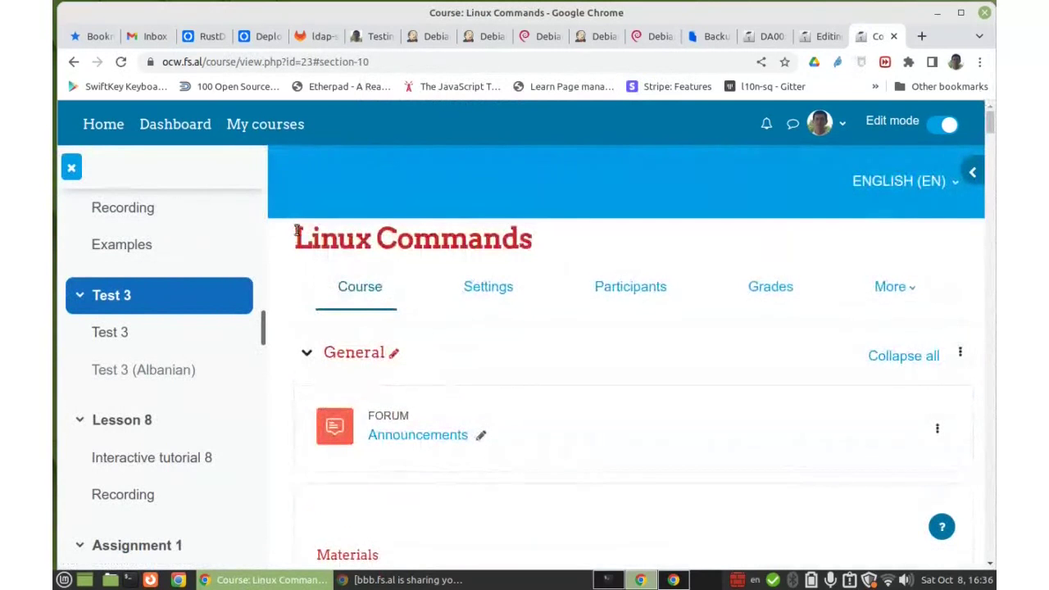
{"action": "left_click_drag", "start_coordinate": [293, 236], "coordinate": [593, 237]}
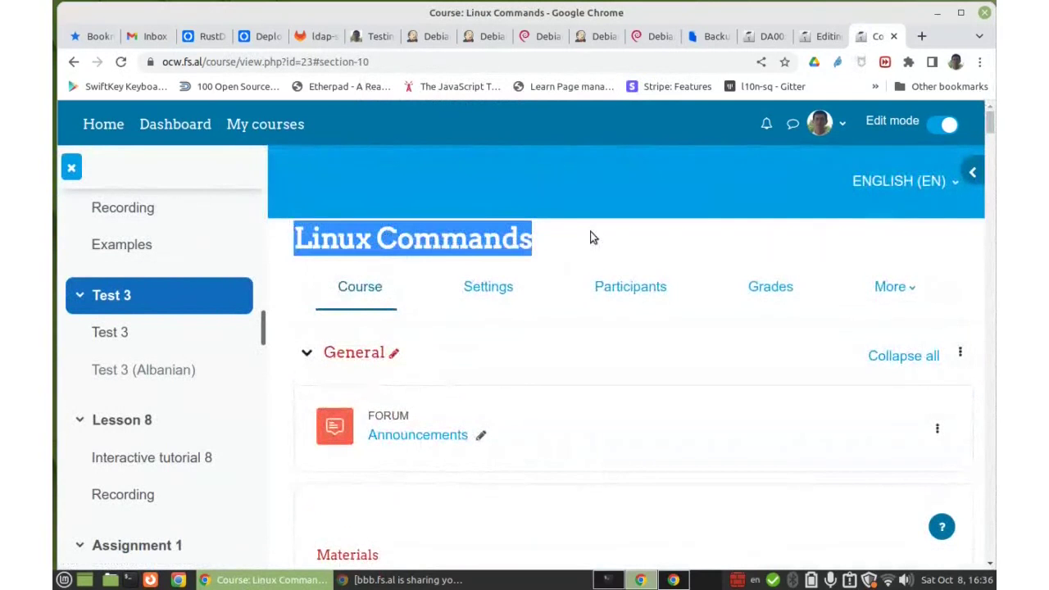
Step: Open the backup settings of the Test 3 quiz, and return to the Linux Commands course page without making a backup
{"action": "left_click", "coordinate": [111, 336]}
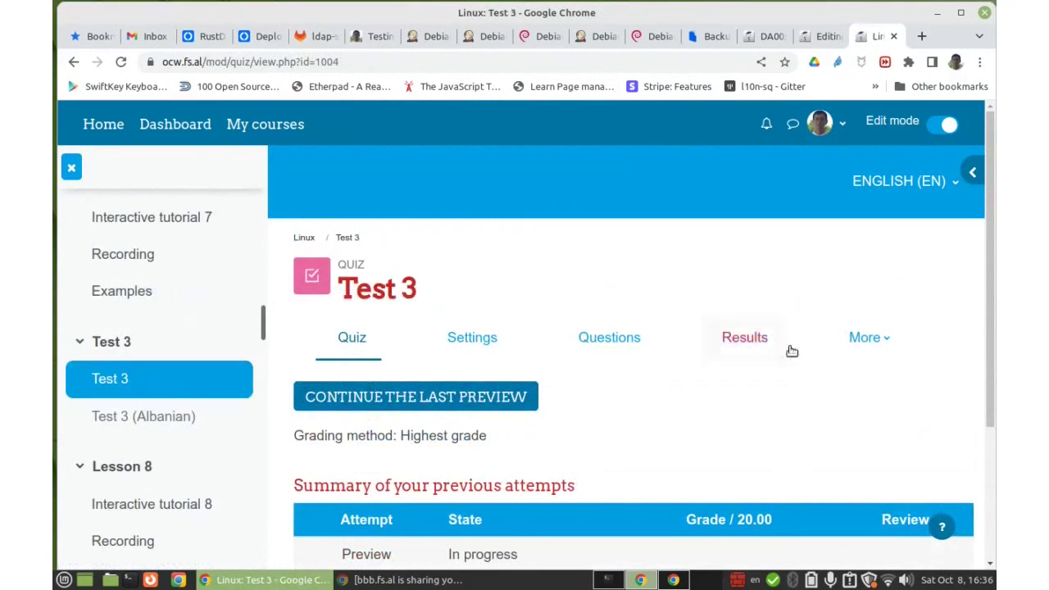
{"action": "left_click", "coordinate": [883, 341]}
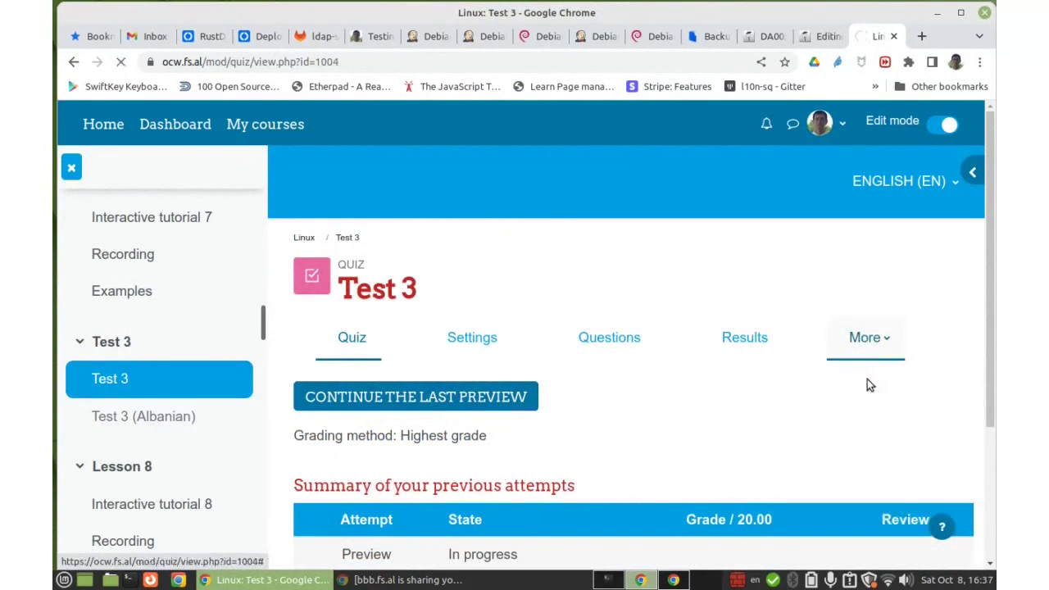
{"action": "left_click", "coordinate": [312, 283]}
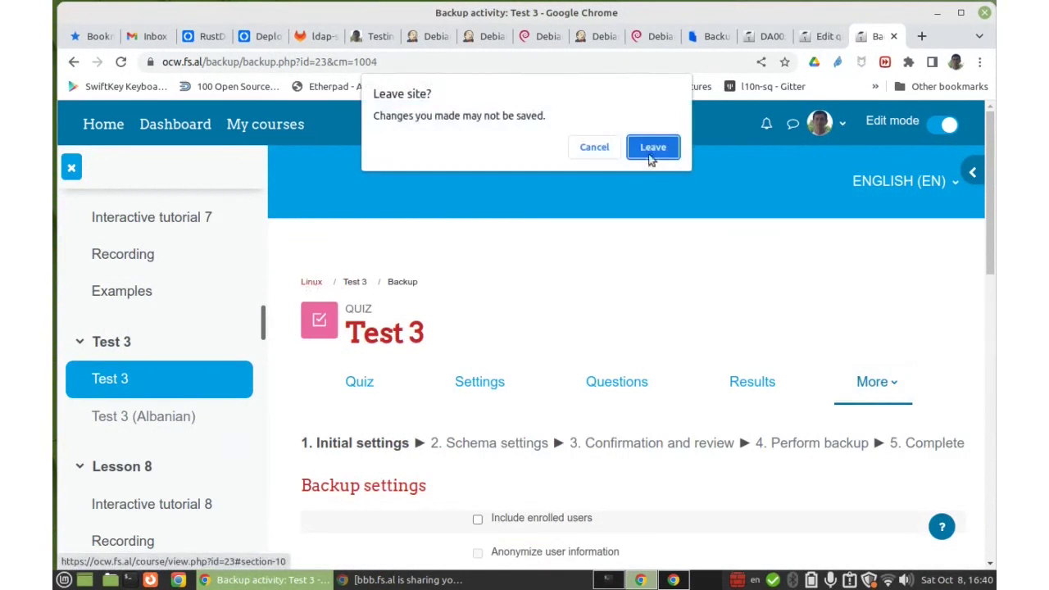
{"action": "left_click", "coordinate": [652, 148]}
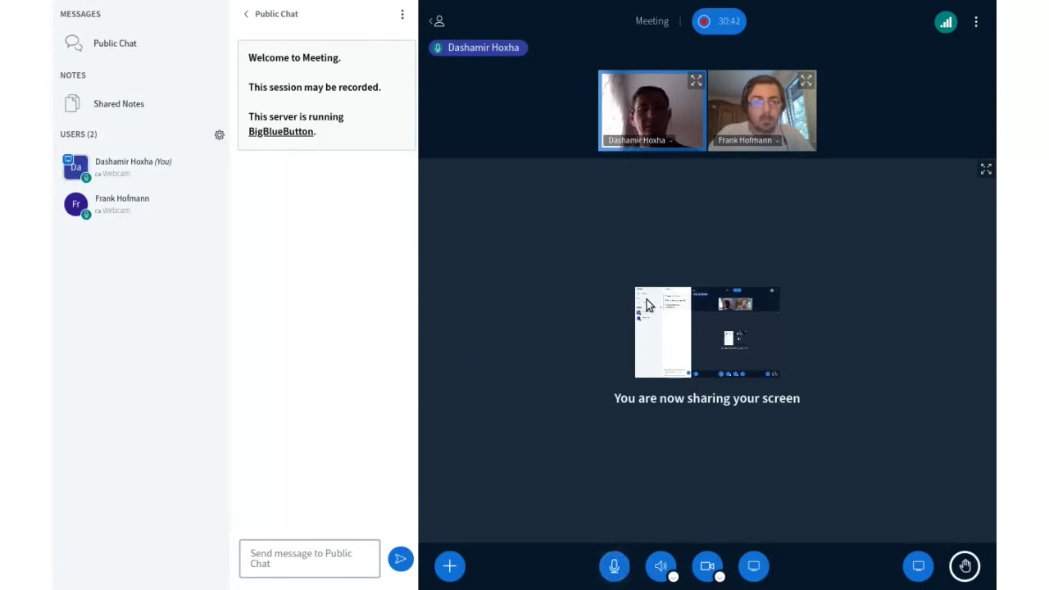
{"action": "key", "text": "alt+Tab"}
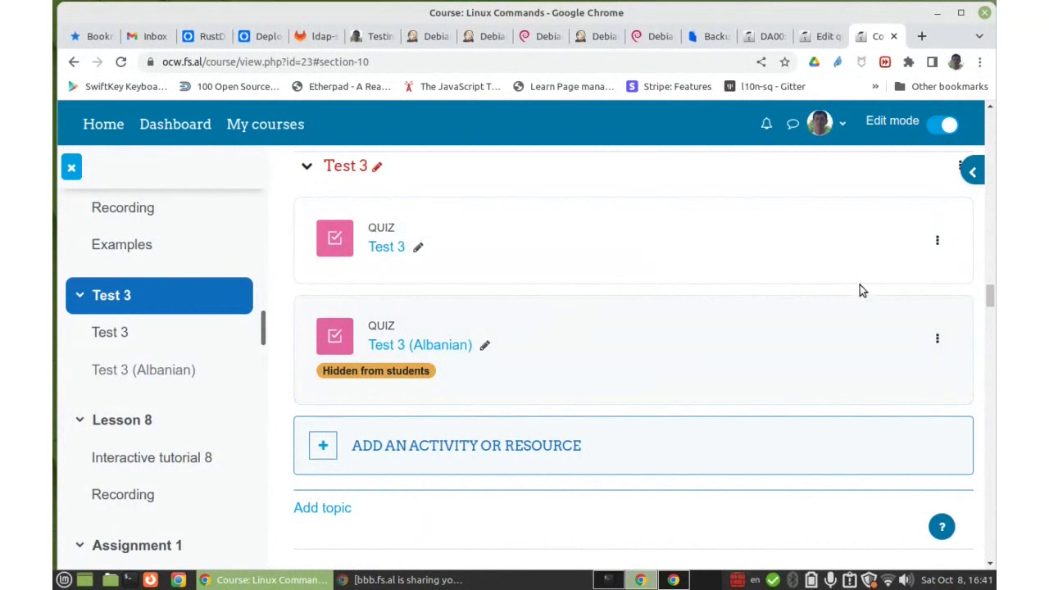
Step: Request the question bank of the Linux Commands course from the course's main page
{"action": "scroll", "coordinate": [837, 300], "scroll_direction": "up", "scroll_amount": 1}
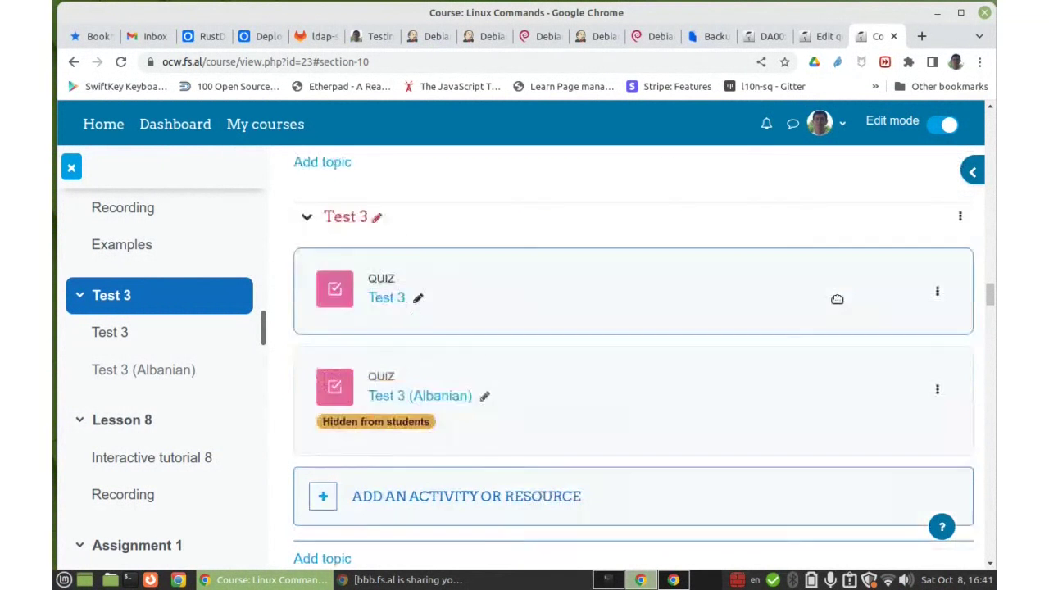
{"action": "scroll", "coordinate": [820, 287], "scroll_direction": "up", "scroll_amount": 10}
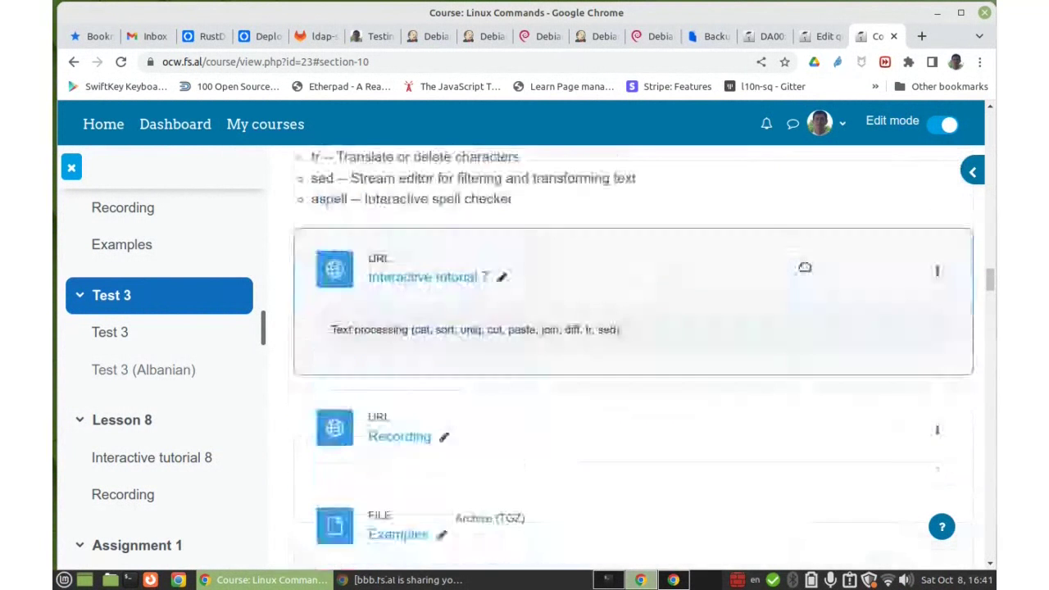
{"action": "scroll", "coordinate": [805, 267], "scroll_direction": "up", "scroll_amount": 5}
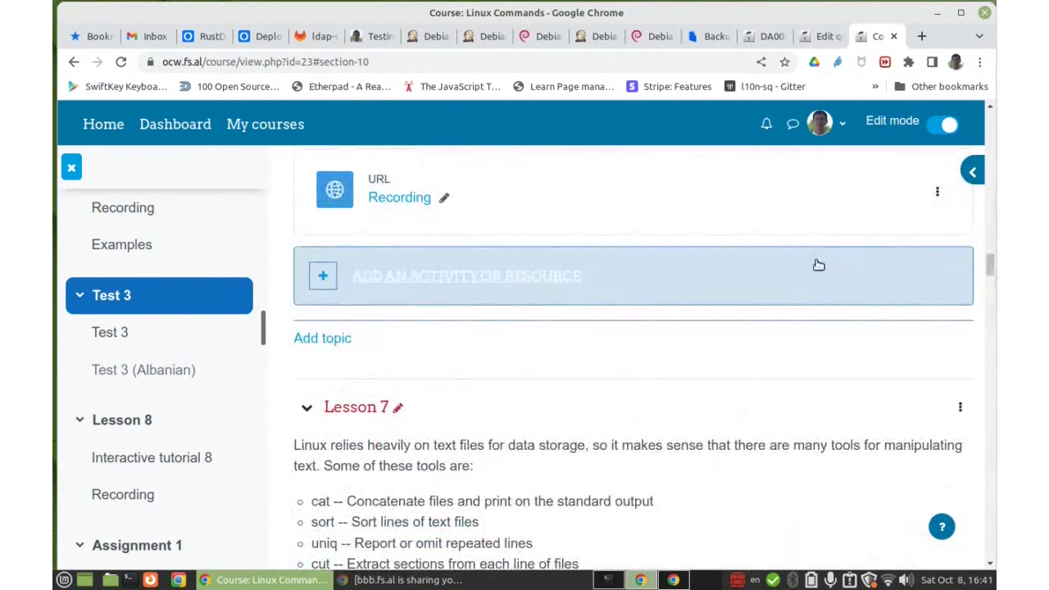
{"action": "scroll", "coordinate": [820, 263], "scroll_direction": "up", "scroll_amount": 5}
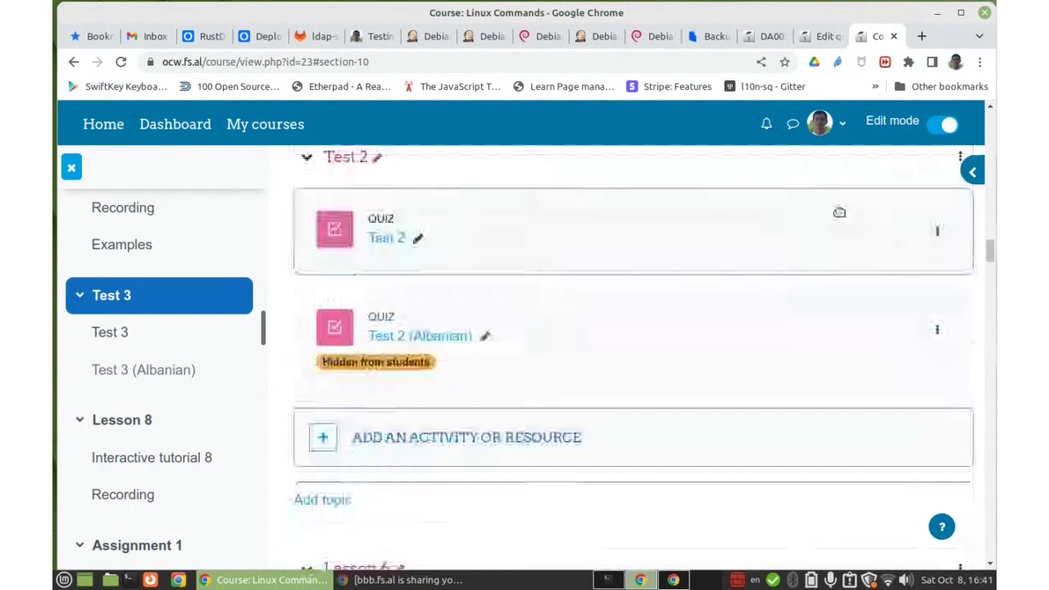
{"action": "left_click_drag", "start_coordinate": [989, 246], "coordinate": [992, 119]}
{"action": "left_click", "coordinate": [893, 288]}
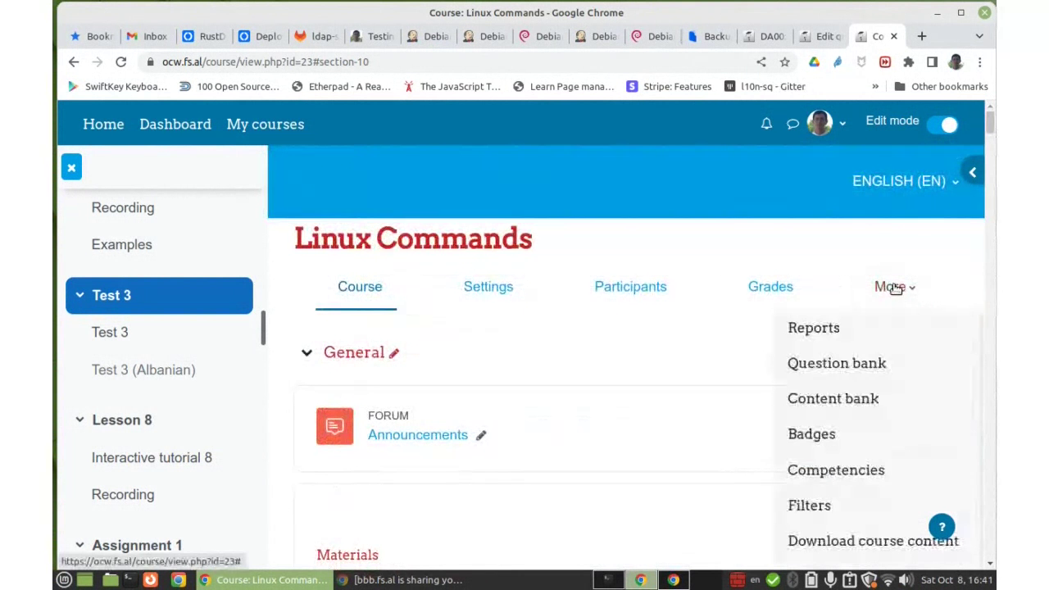
{"action": "left_click", "coordinate": [847, 365]}
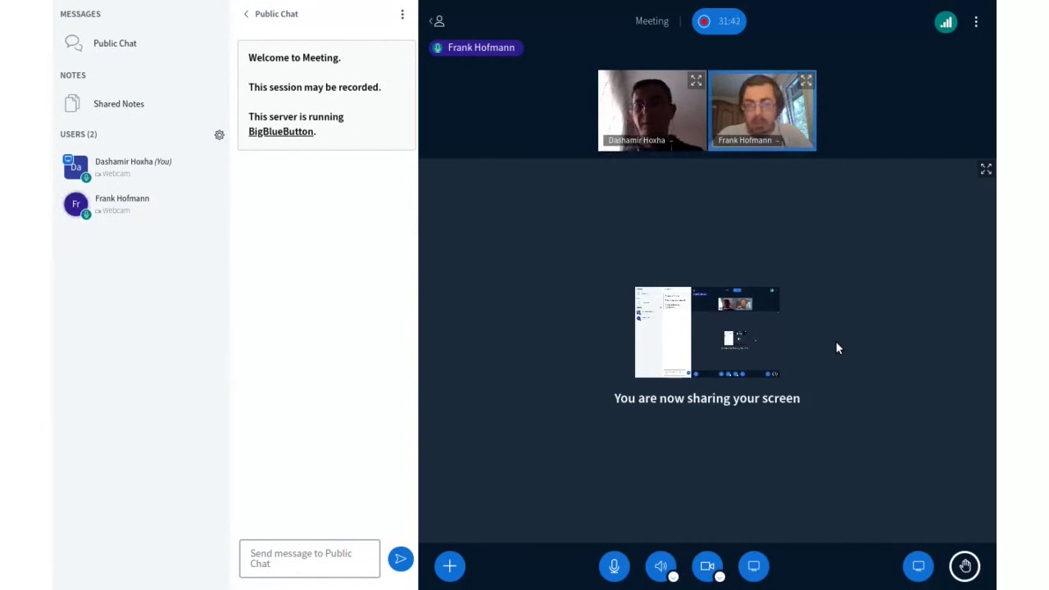
{"action": "key", "text": "alt+Tab"}
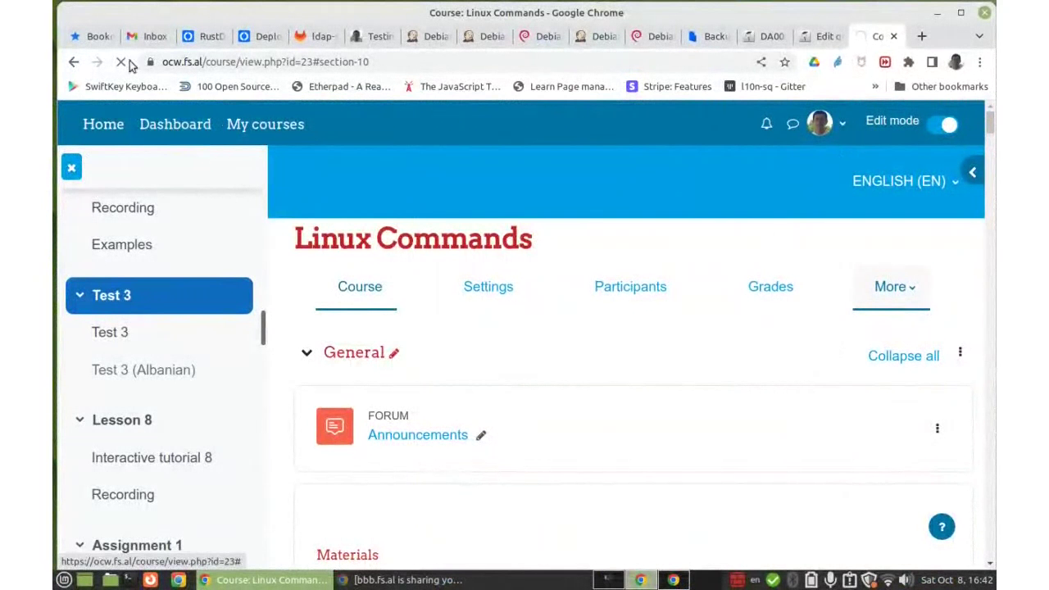
Step: Switch to the Quiz 1 question bank page and go to the Quizzes section of its course
{"action": "left_click", "coordinate": [823, 36]}
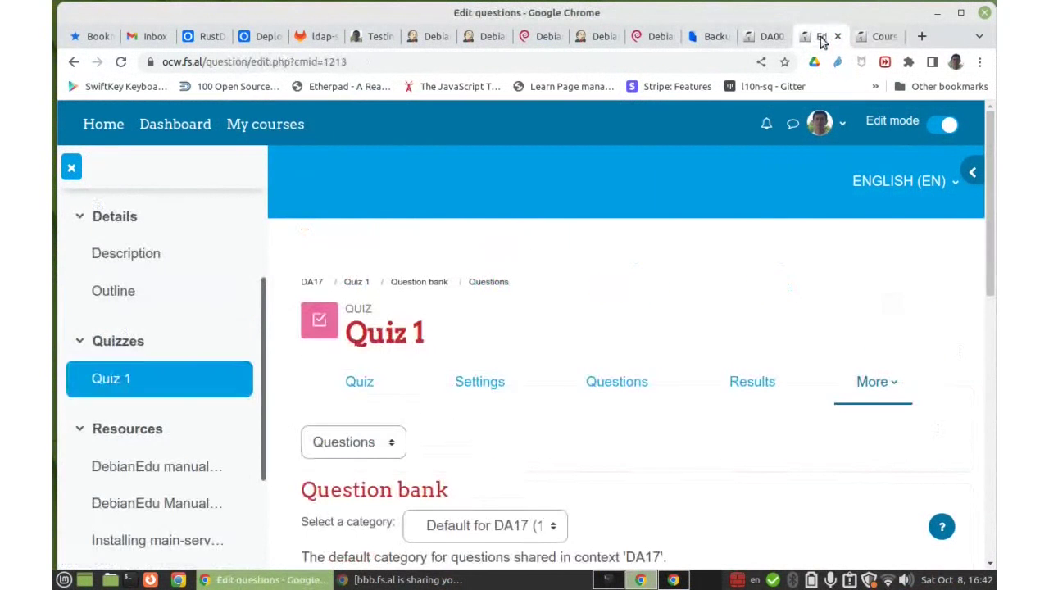
{"action": "left_click", "coordinate": [117, 341]}
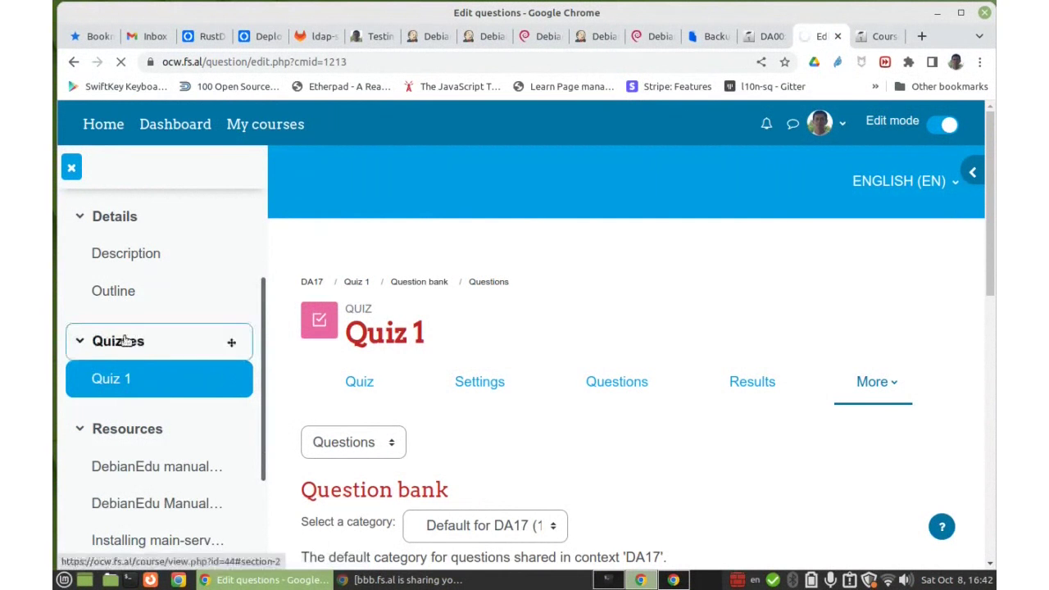
Step: Stop the stalled page load and open the Quizzes section of the DebianEdu Training course
{"action": "left_click", "coordinate": [119, 61]}
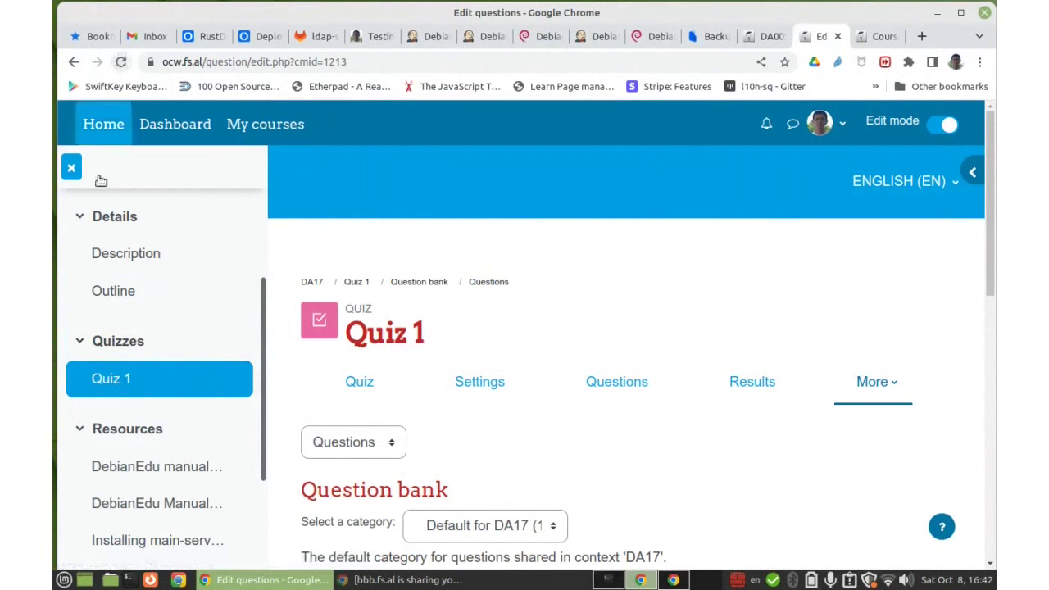
{"action": "left_click", "coordinate": [119, 343]}
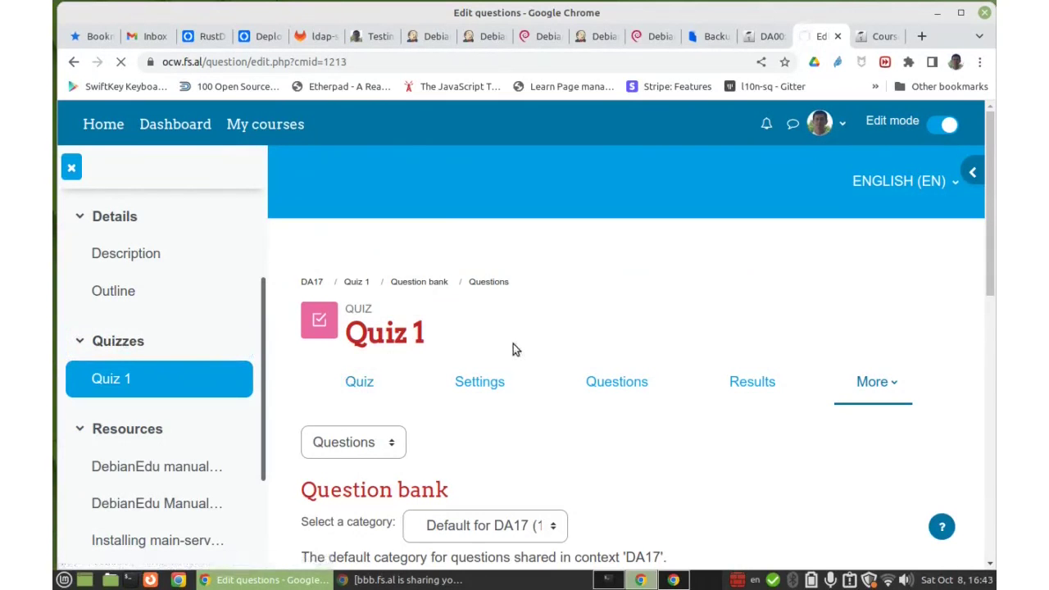
{"action": "left_click", "coordinate": [119, 342]}
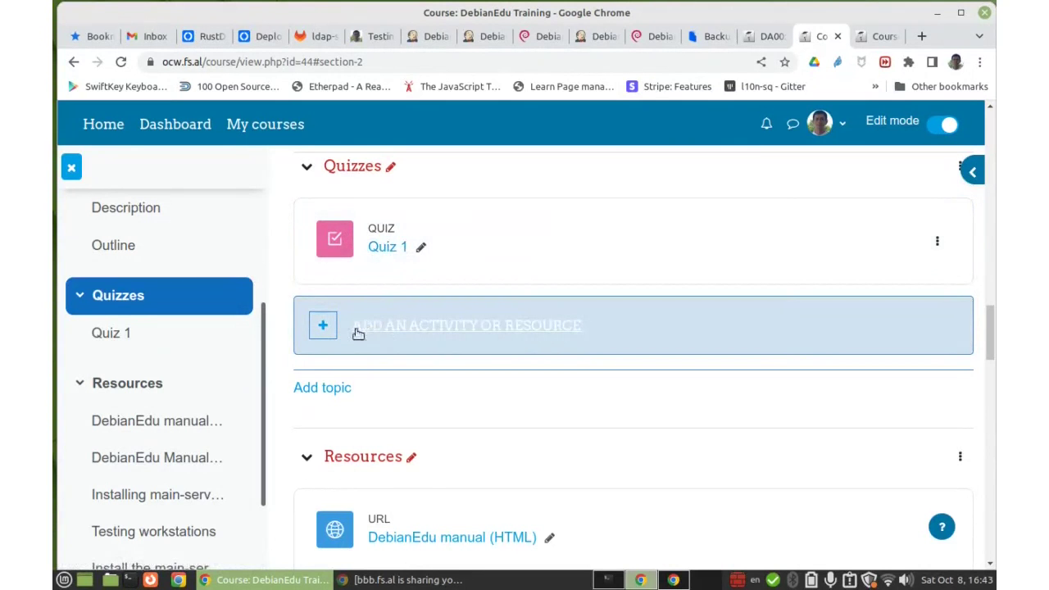
Step: Examine the resource and activity types that can be added to the Quizzes section, finishing with the activities
{"action": "left_click", "coordinate": [501, 327]}
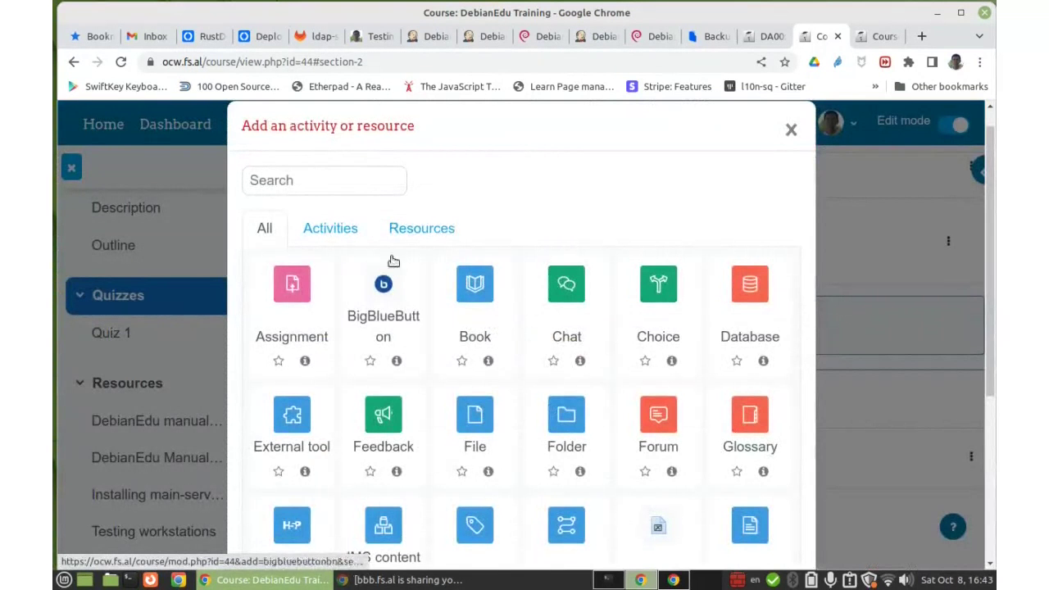
{"action": "left_click", "coordinate": [422, 234]}
{"action": "left_click", "coordinate": [329, 234]}
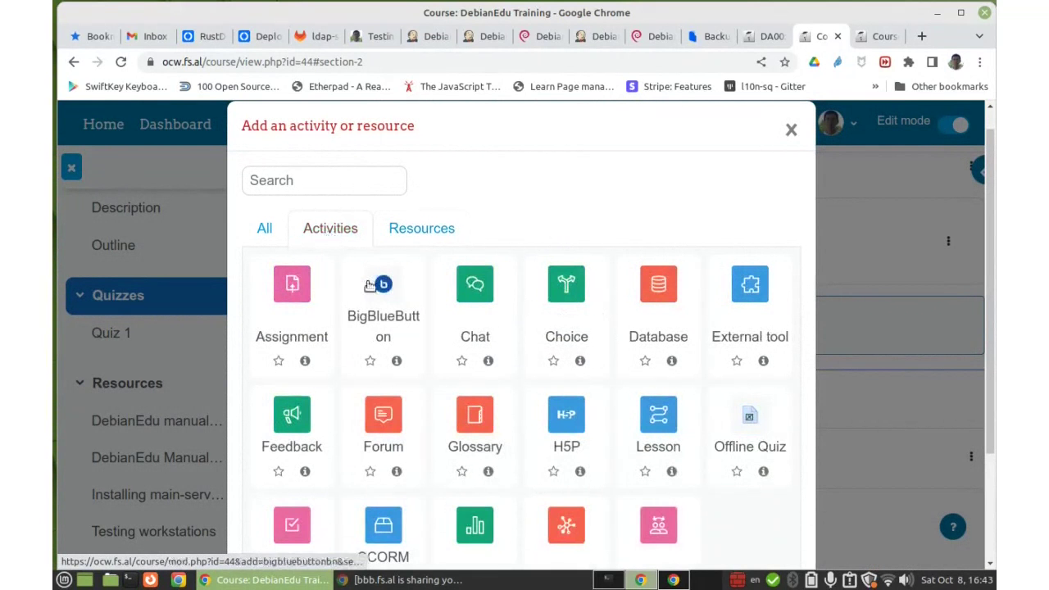
{"action": "scroll", "coordinate": [328, 287], "scroll_direction": "down", "scroll_amount": 2}
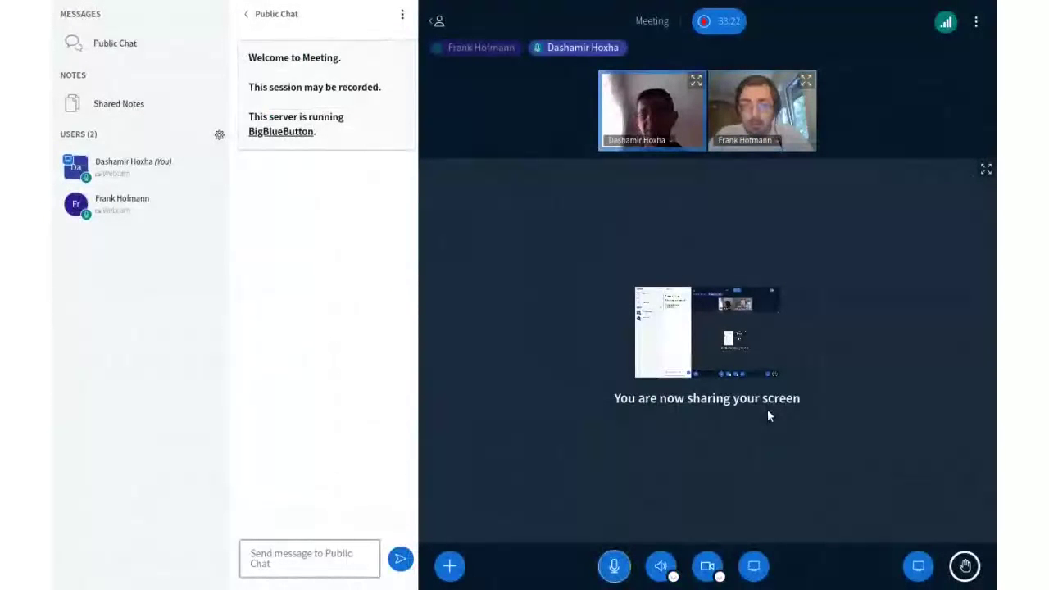
Step: Switch to the BigBlueButton meeting, dismiss its extra actions and give the presenter role to the other participant
{"action": "left_click", "coordinate": [450, 566]}
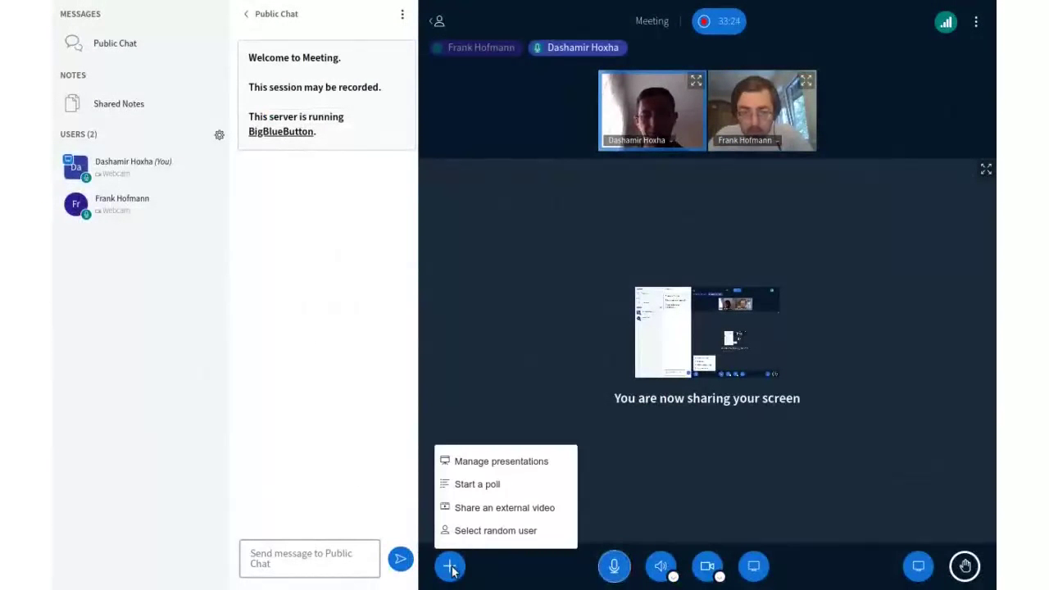
{"action": "left_click", "coordinate": [357, 413]}
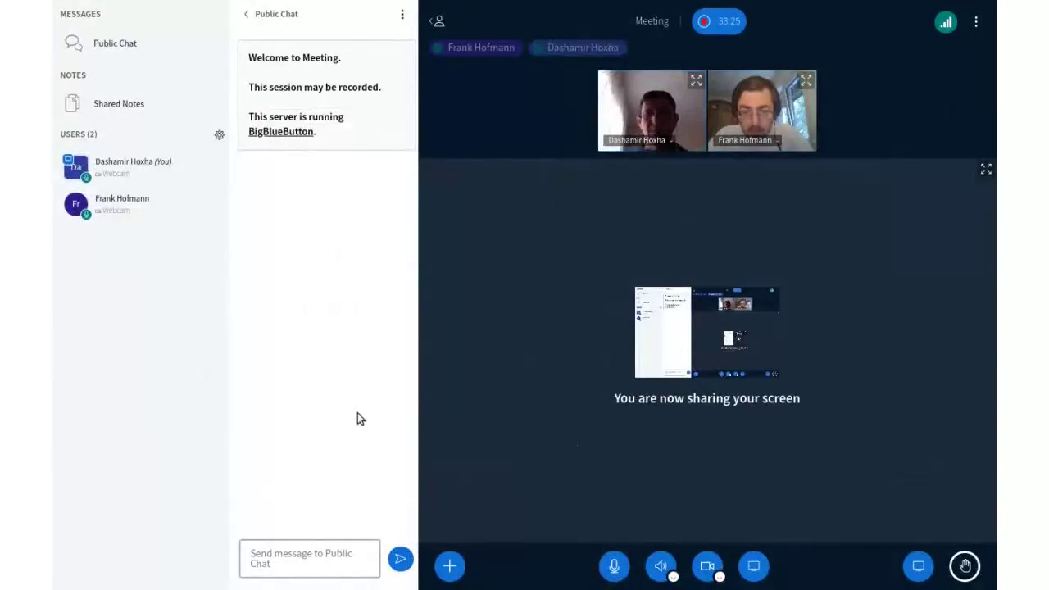
{"action": "left_click", "coordinate": [190, 201]}
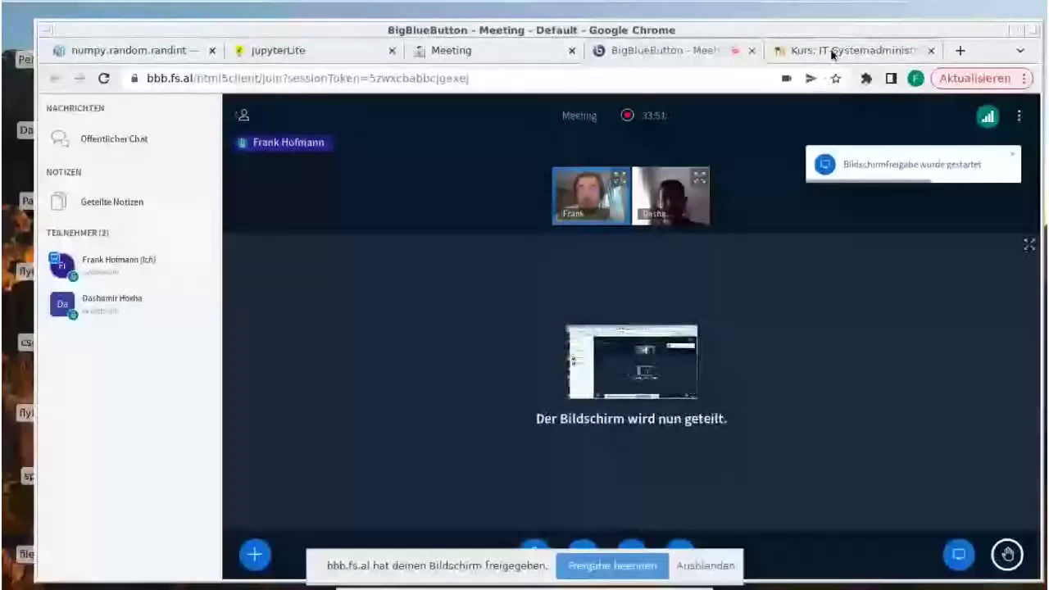
Step: Start a new Test in the Abschluss section of the IT-Systemadministrator course and look through its settings sections
{"action": "left_click", "coordinate": [829, 52]}
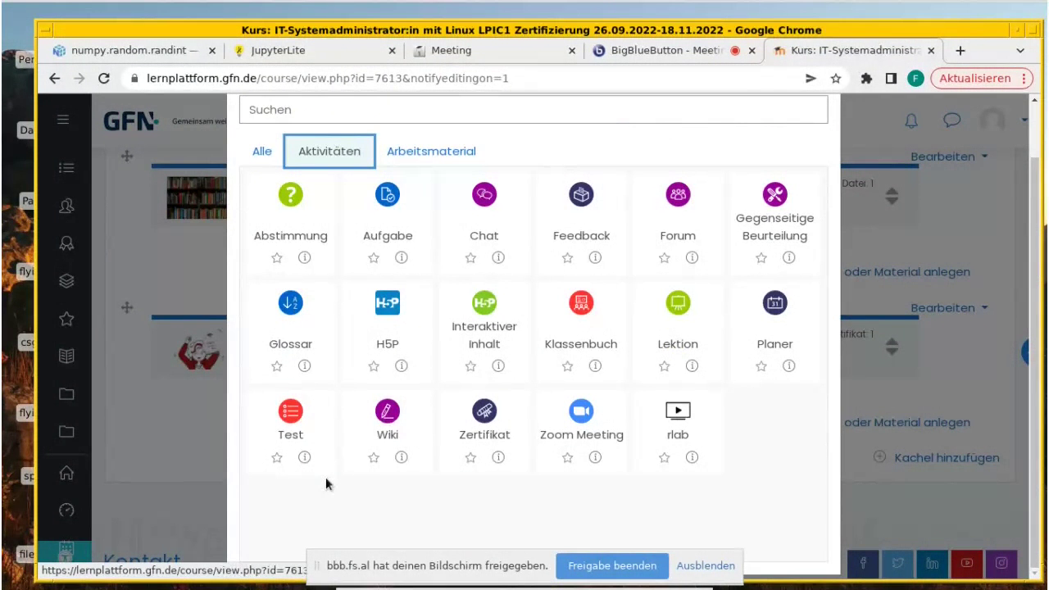
{"action": "left_click", "coordinate": [291, 415]}
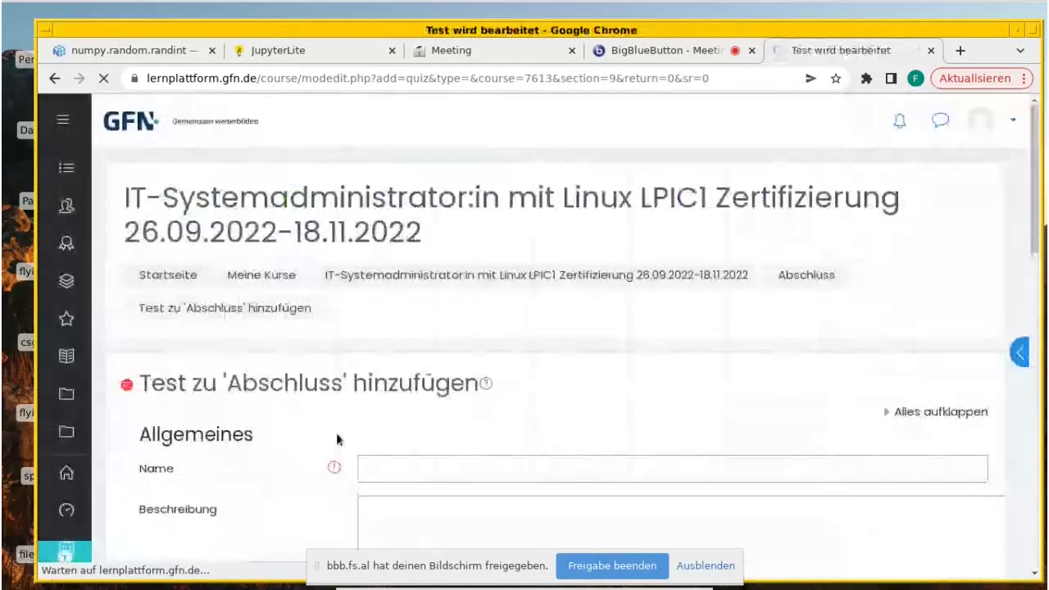
{"action": "left_click_drag", "start_coordinate": [1033, 168], "coordinate": [1034, 348]}
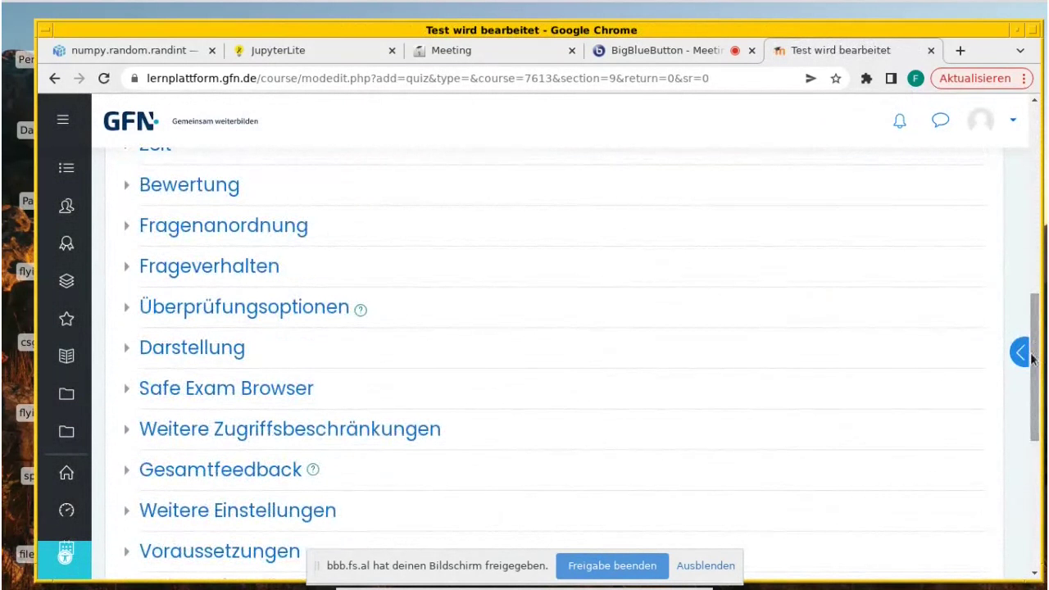
{"action": "scroll", "coordinate": [498, 359], "scroll_direction": "up", "scroll_amount": 2}
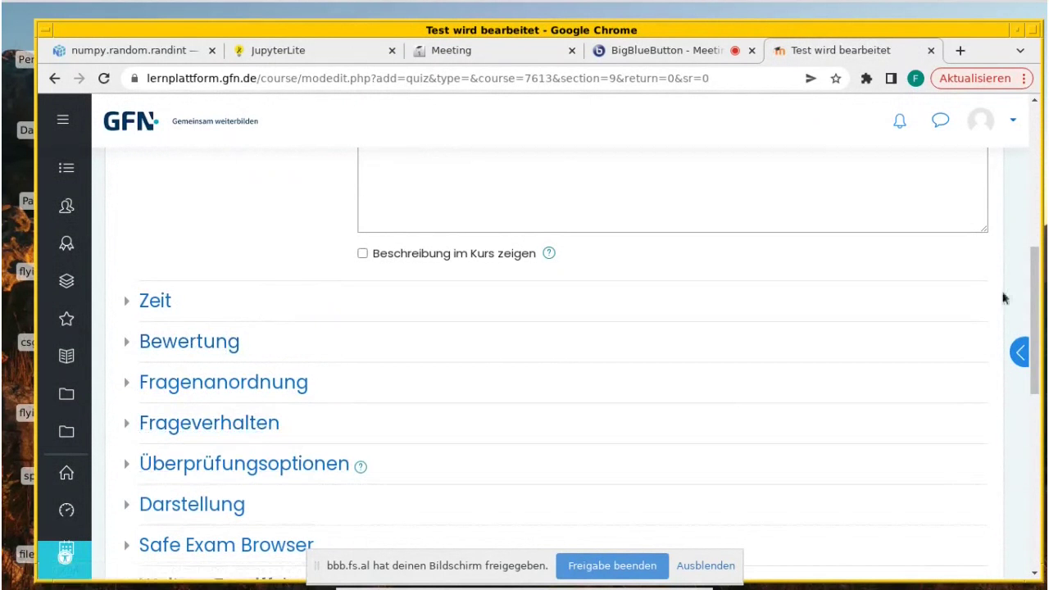
{"action": "left_click_drag", "start_coordinate": [1034, 296], "coordinate": [1035, 124]}
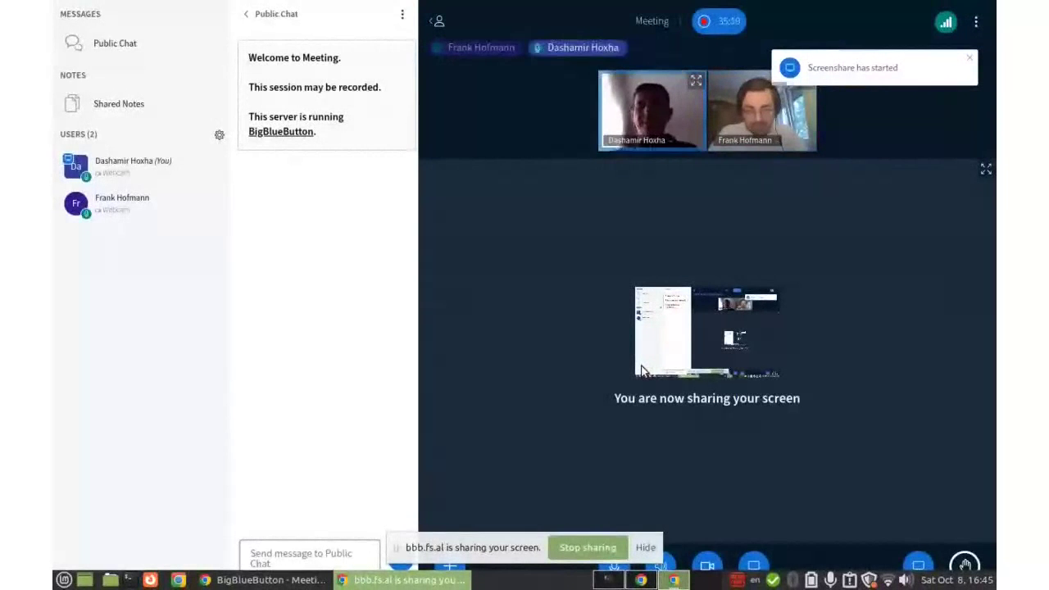
Step: Return to the DebianEdu Training course page and dismiss the screen-sharing notice and the activity chooser
{"action": "key", "text": "ctrl+Tab"}
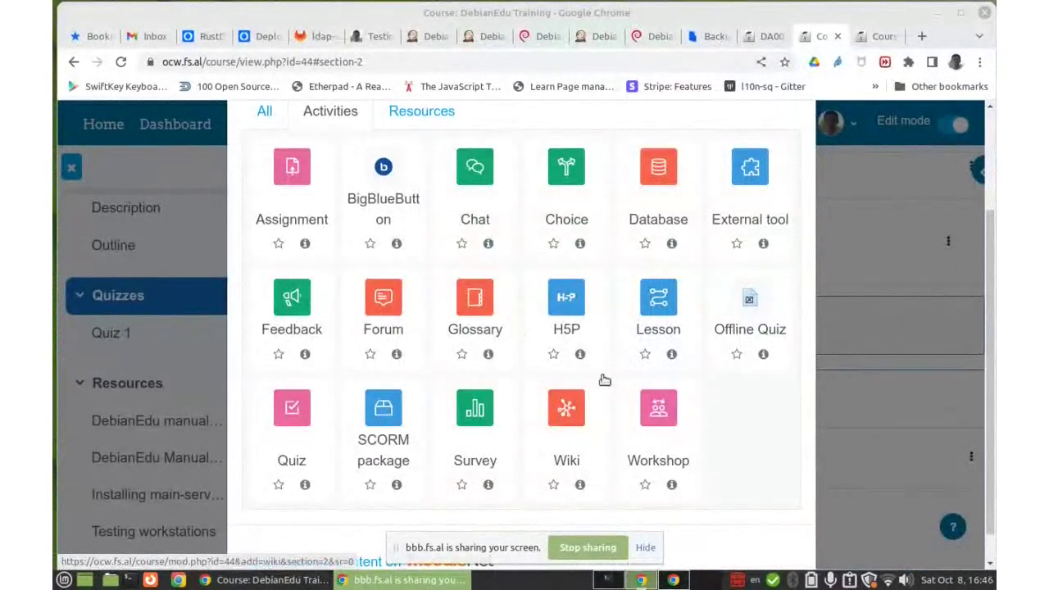
{"action": "left_click", "coordinate": [647, 546]}
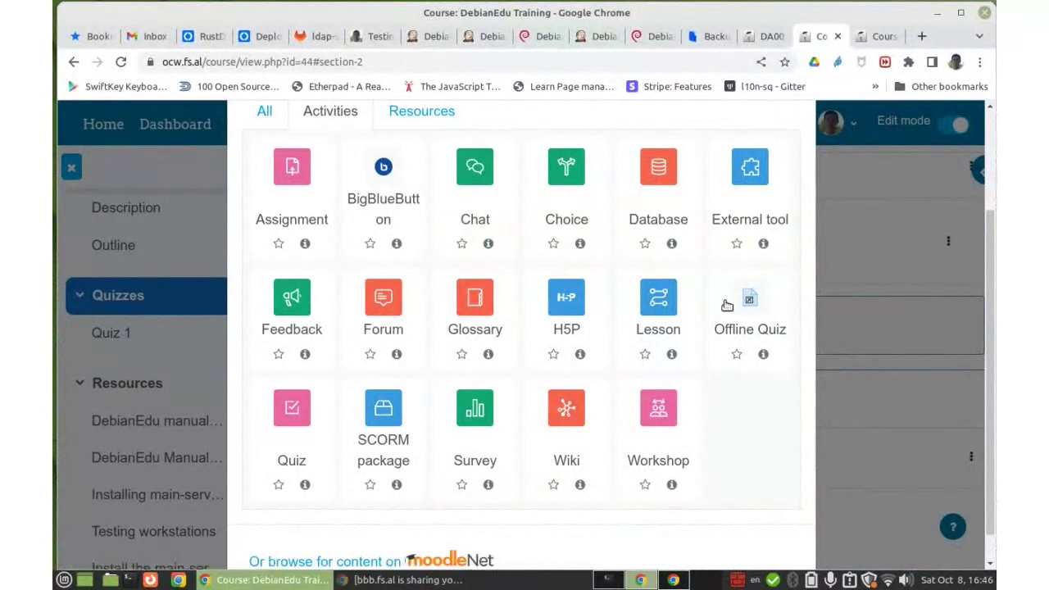
{"action": "scroll", "coordinate": [727, 305], "scroll_direction": "up", "scroll_amount": 3}
{"action": "left_click", "coordinate": [792, 156]}
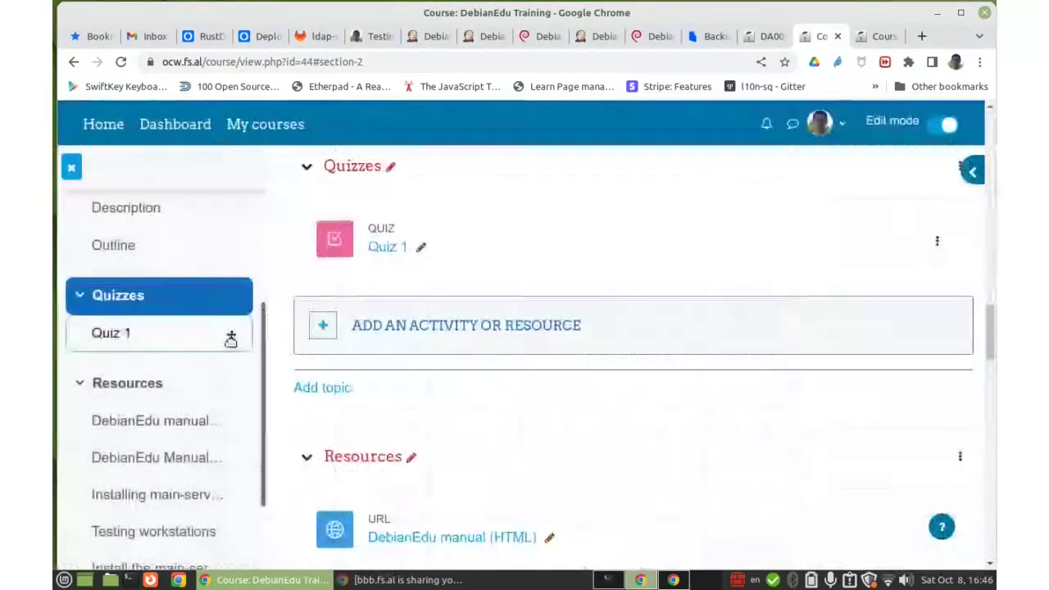
Step: Start adding a new Quiz activity to the Quizzes section of the DebianEdu Training course
{"action": "left_click_drag", "start_coordinate": [231, 339], "coordinate": [397, 328]}
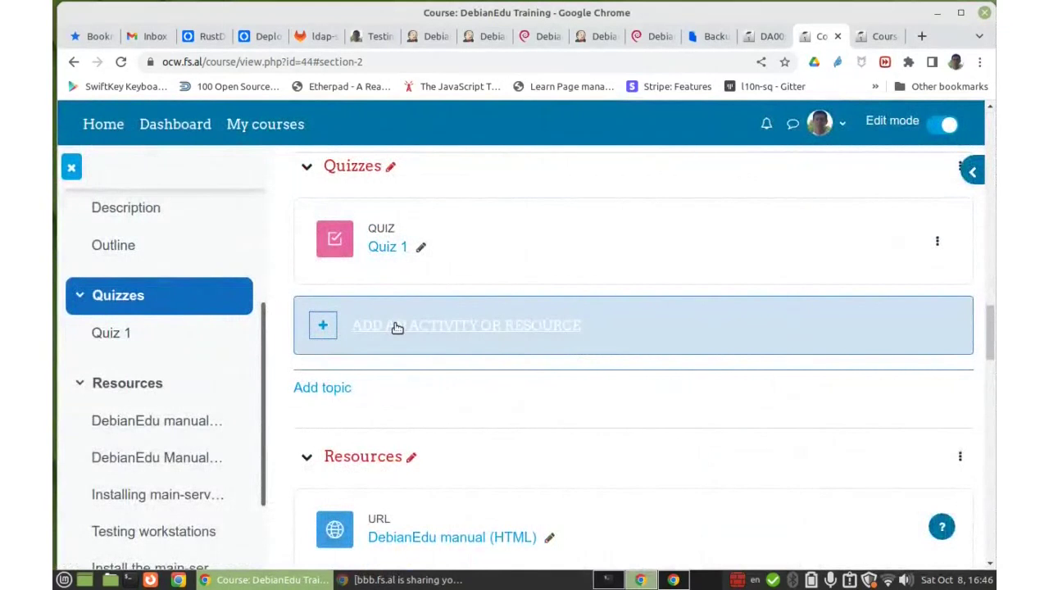
{"action": "left_click", "coordinate": [397, 328]}
{"action": "scroll", "coordinate": [328, 353], "scroll_direction": "down", "scroll_amount": 2}
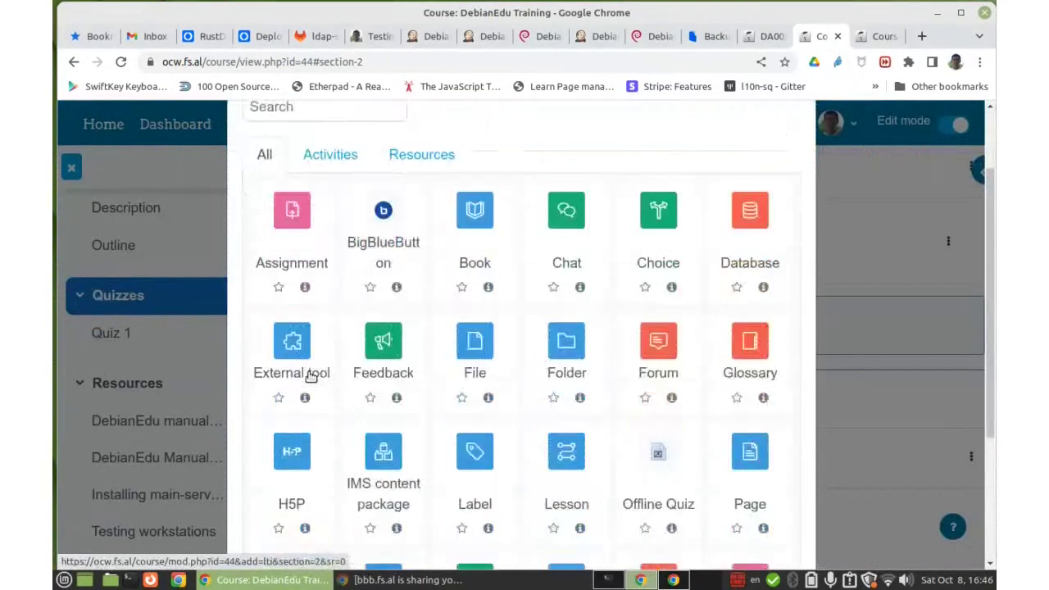
{"action": "scroll", "coordinate": [303, 376], "scroll_direction": "down", "scroll_amount": 5}
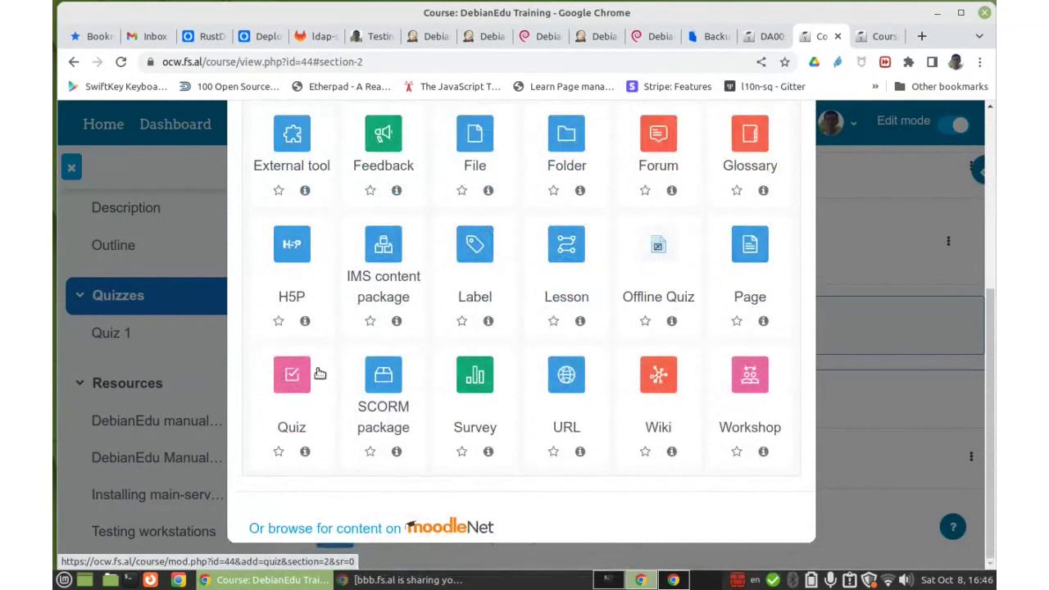
{"action": "left_click", "coordinate": [288, 397]}
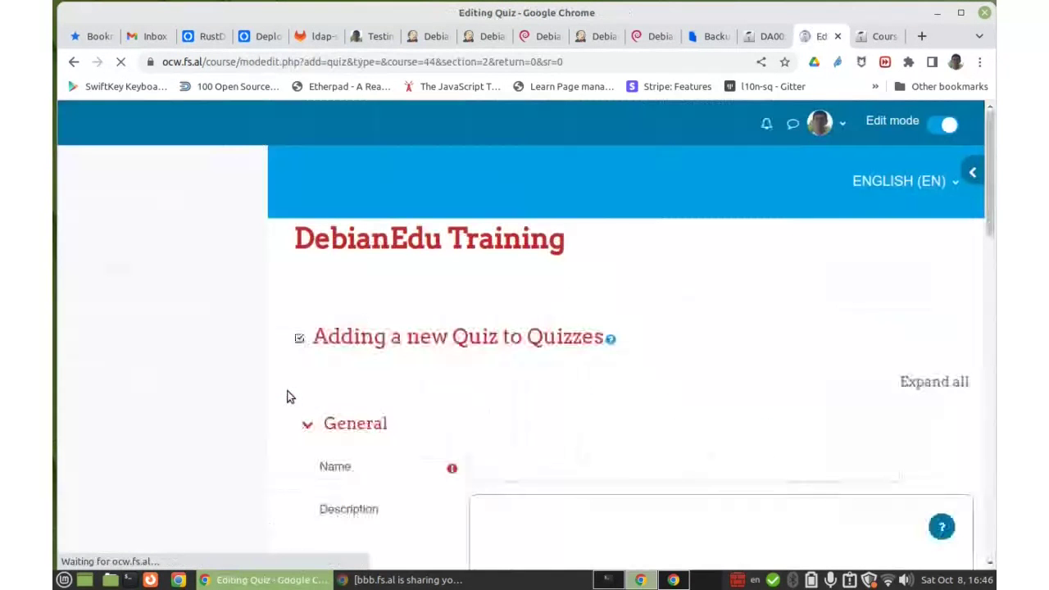
Step: Name the new quiz "Quiz 2" and enter "Second quiz." as its description
{"action": "left_click", "coordinate": [491, 460]}
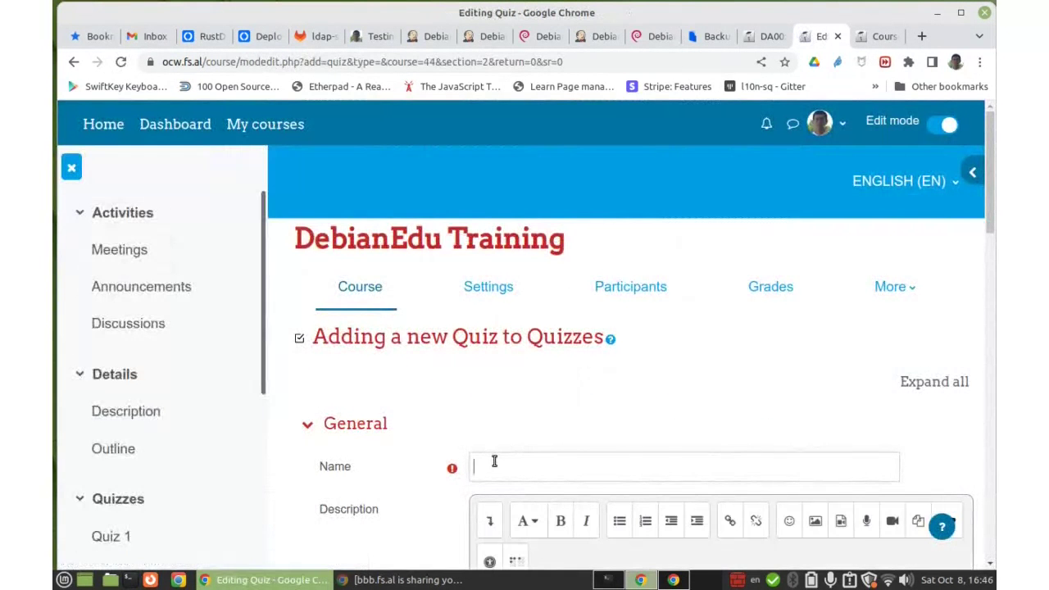
{"action": "type", "text": "Quiz 2"}
{"action": "scroll", "coordinate": [451, 451], "scroll_direction": "down", "scroll_amount": 3}
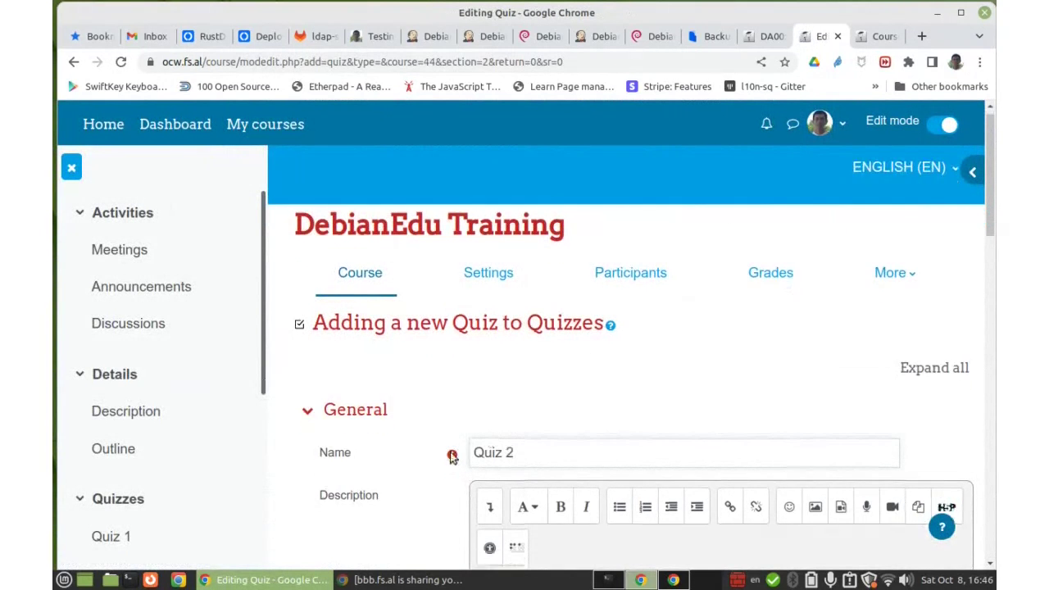
{"action": "left_click", "coordinate": [497, 384]}
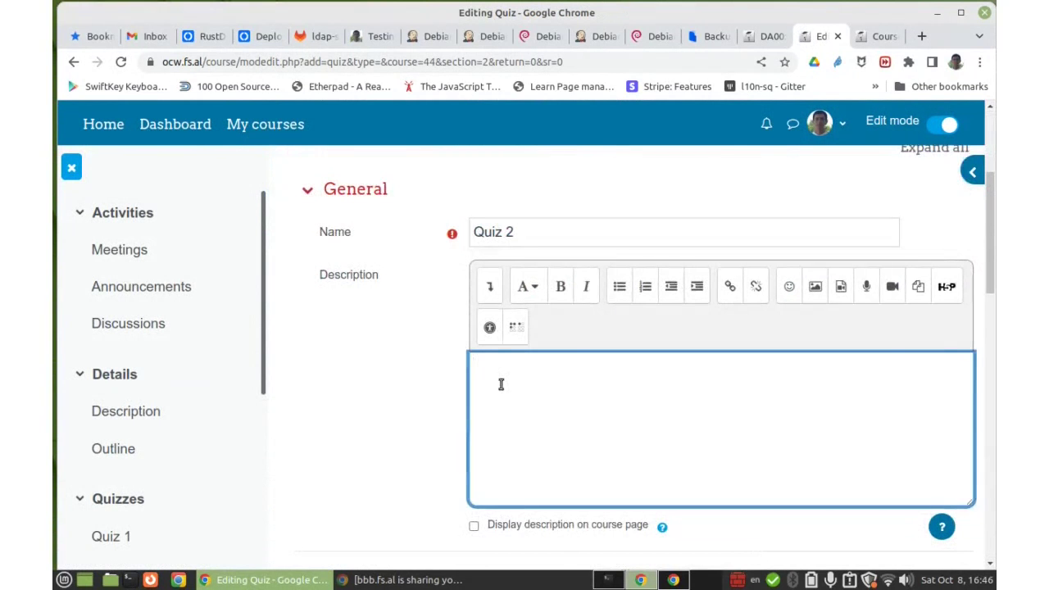
{"action": "type", "text": "Second "}
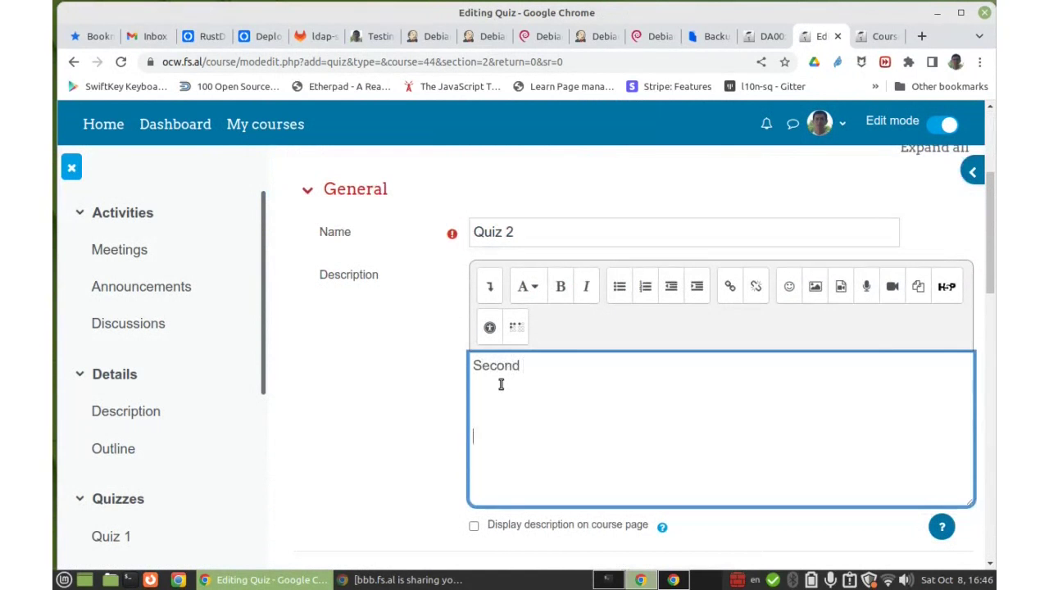
{"action": "type", "text": "Klass"}
{"action": "key", "text": "BackSpace"}
{"action": "key", "text": "BackSpace"}
{"action": "key", "text": "BackSpace"}
{"action": "key", "text": "BackSpace"}
{"action": "key", "text": "BackSpace"}
{"action": "type", "text": "Second quiz."}
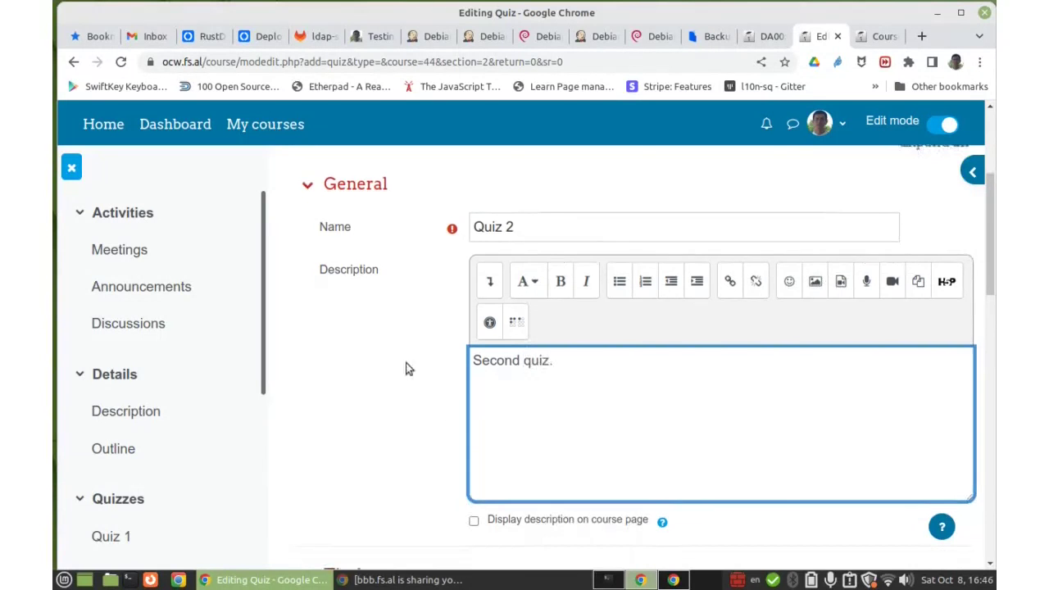
Step: Save the new quiz with its remaining settings unchanged and return to the course
{"action": "scroll", "coordinate": [946, 286], "scroll_direction": "down", "scroll_amount": 2}
{"action": "left_click_drag", "start_coordinate": [992, 272], "coordinate": [992, 508]}
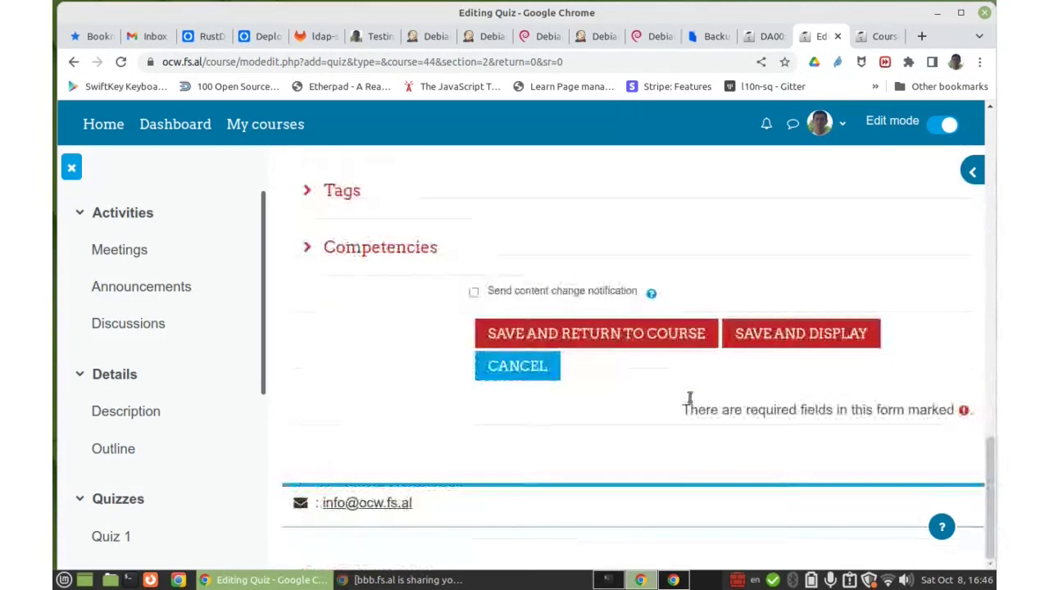
{"action": "left_click", "coordinate": [613, 347]}
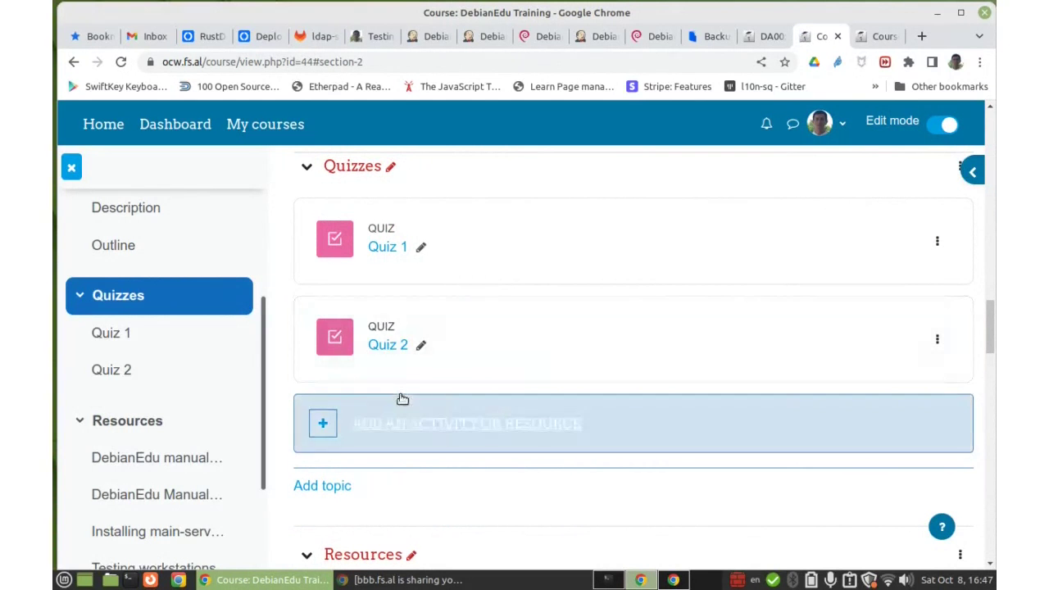
Step: Switch to the Linux Commands course and request its question bank again
{"action": "left_click", "coordinate": [889, 36]}
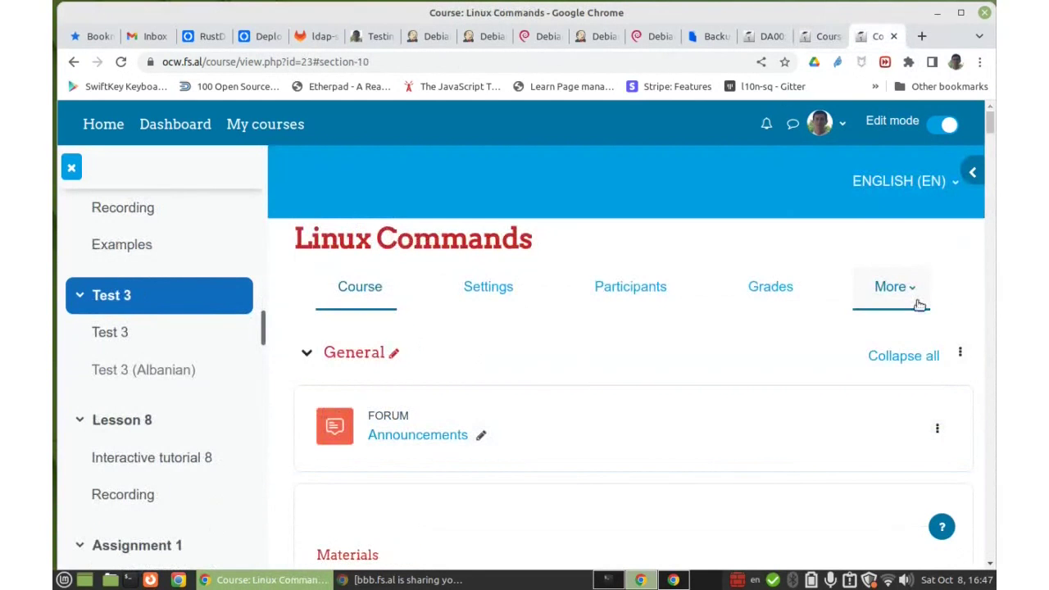
{"action": "left_click", "coordinate": [913, 299]}
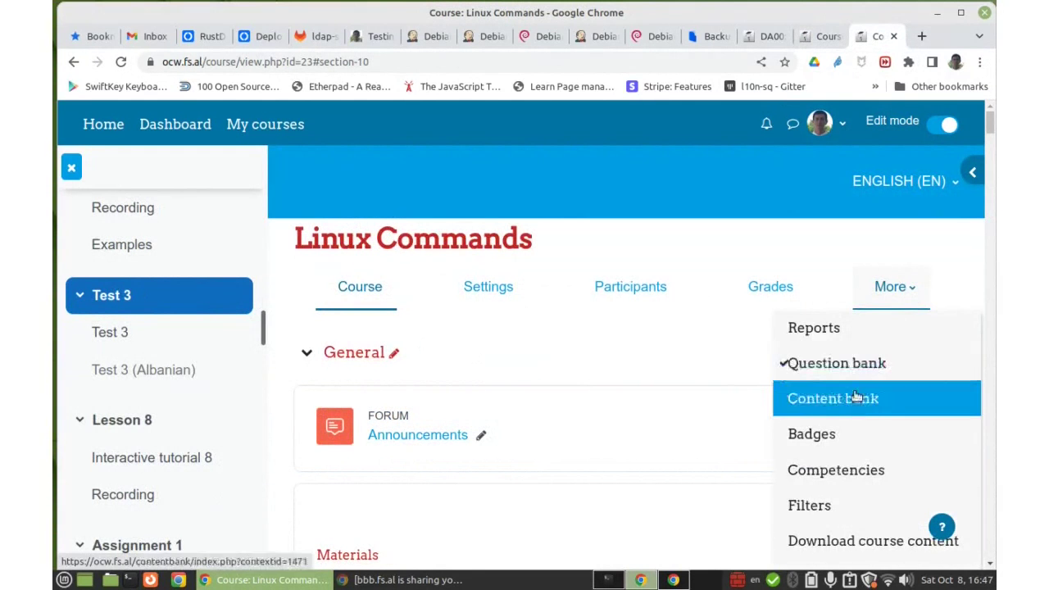
{"action": "left_click", "coordinate": [824, 364]}
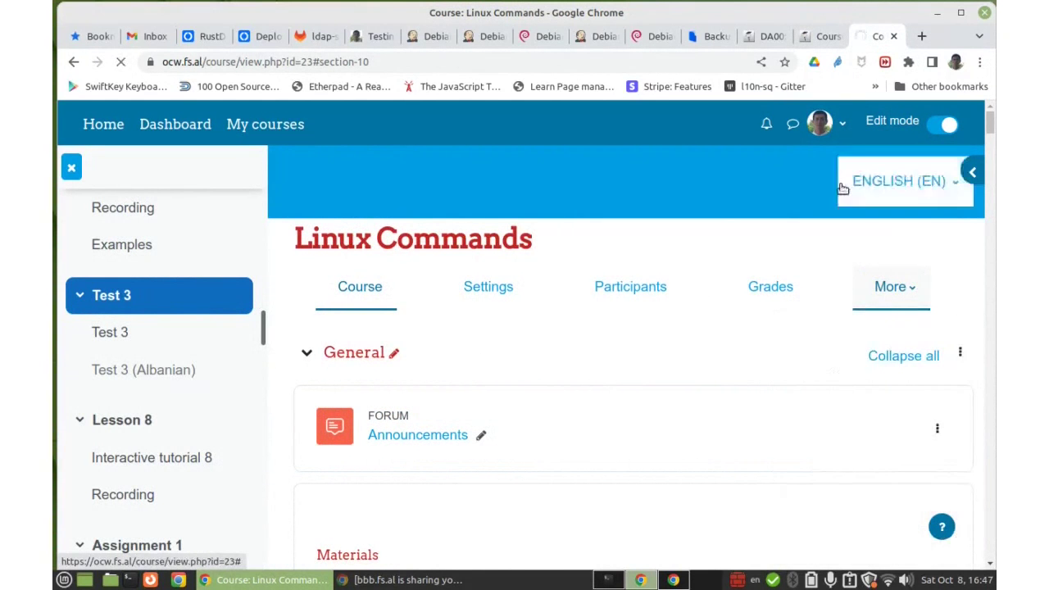
{"action": "left_click", "coordinate": [825, 38]}
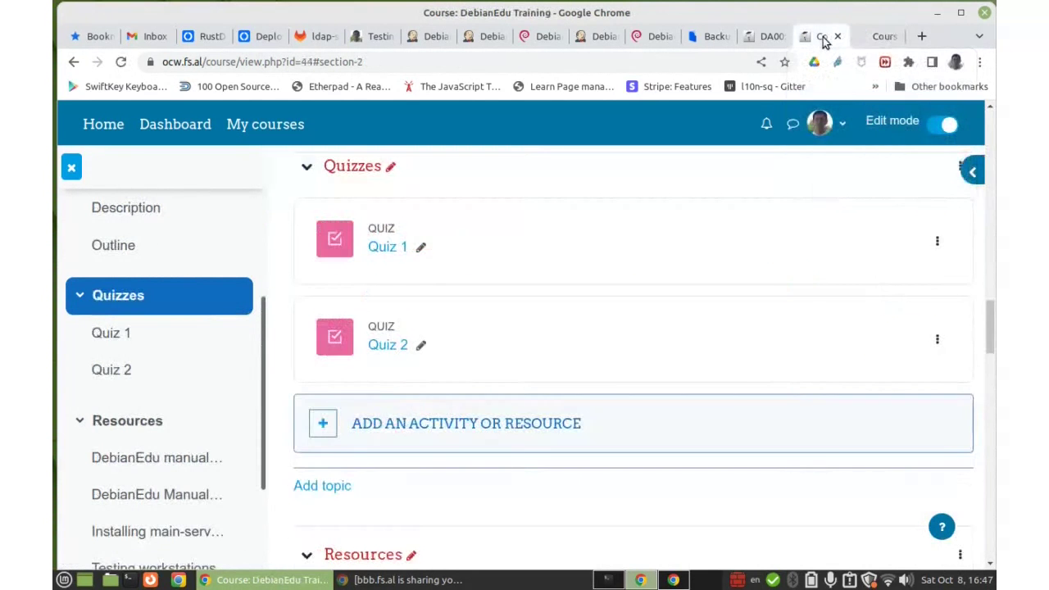
{"action": "left_click", "coordinate": [881, 37]}
{"action": "left_click", "coordinate": [824, 37]}
{"action": "left_click", "coordinate": [879, 36]}
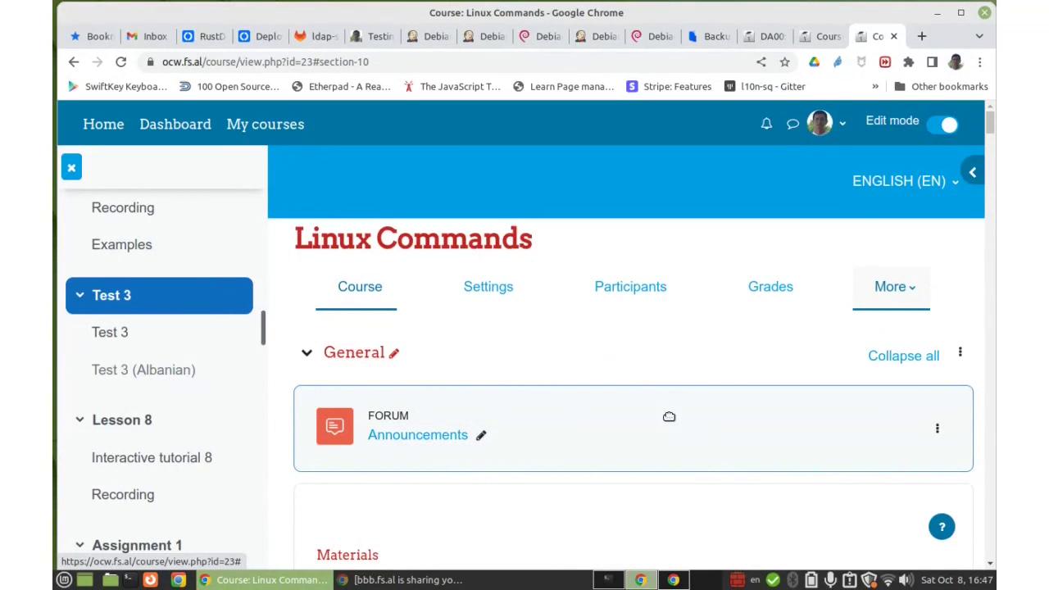
Step: Return to the DebianEdu Training course and open the list of questions in Quiz 1
{"action": "left_click", "coordinate": [824, 37]}
{"action": "left_click", "coordinate": [371, 254]}
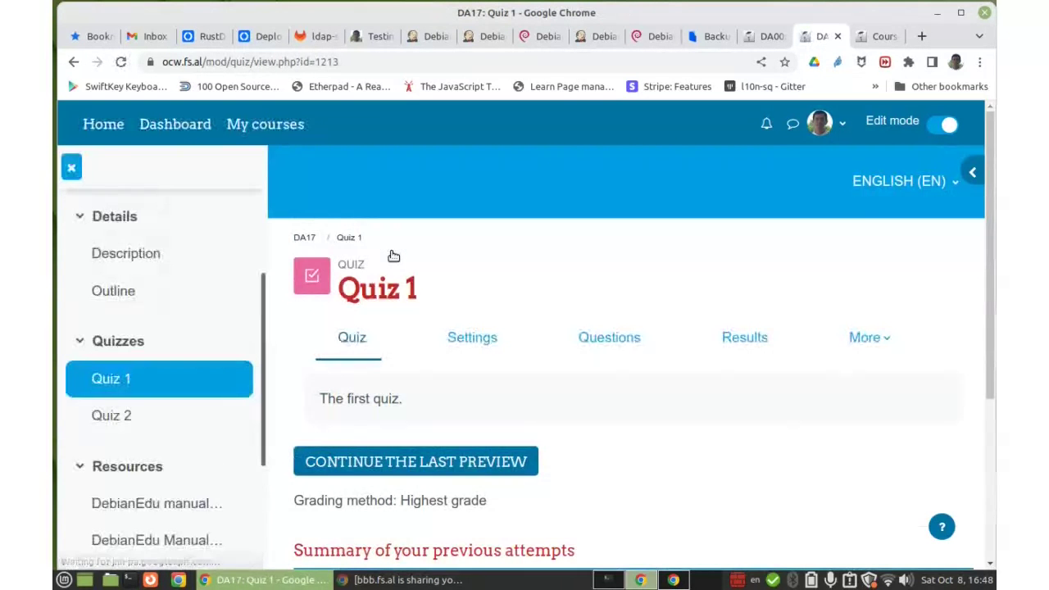
{"action": "left_click", "coordinate": [584, 343]}
{"action": "scroll", "coordinate": [674, 322], "scroll_direction": "down", "scroll_amount": 3}
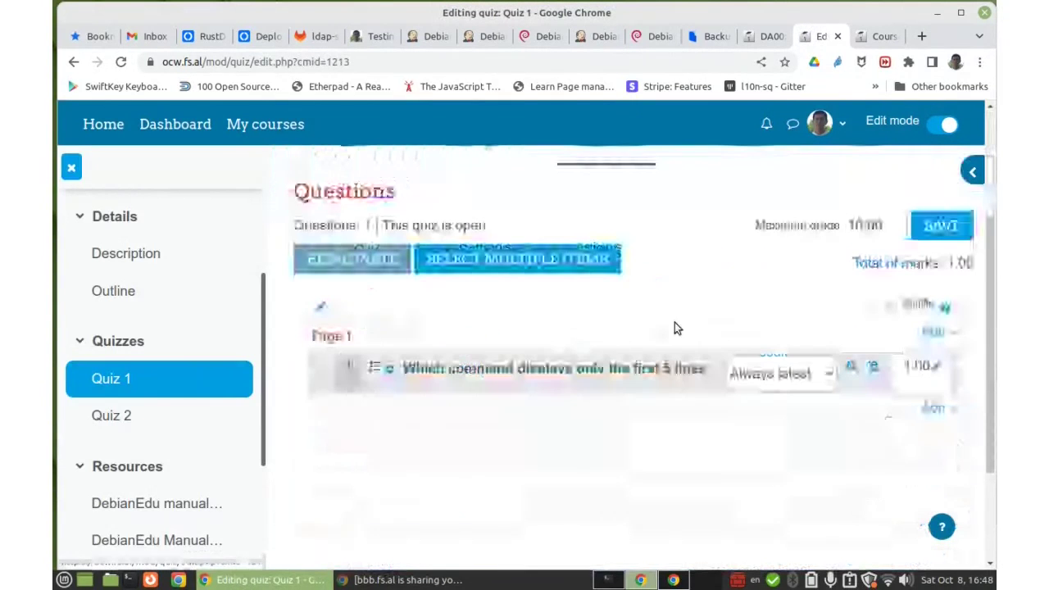
Step: Examine the question bank categories available for adding questions to page 1 of Quiz 1, then close the dialog without adding any
{"action": "left_click", "coordinate": [951, 333]}
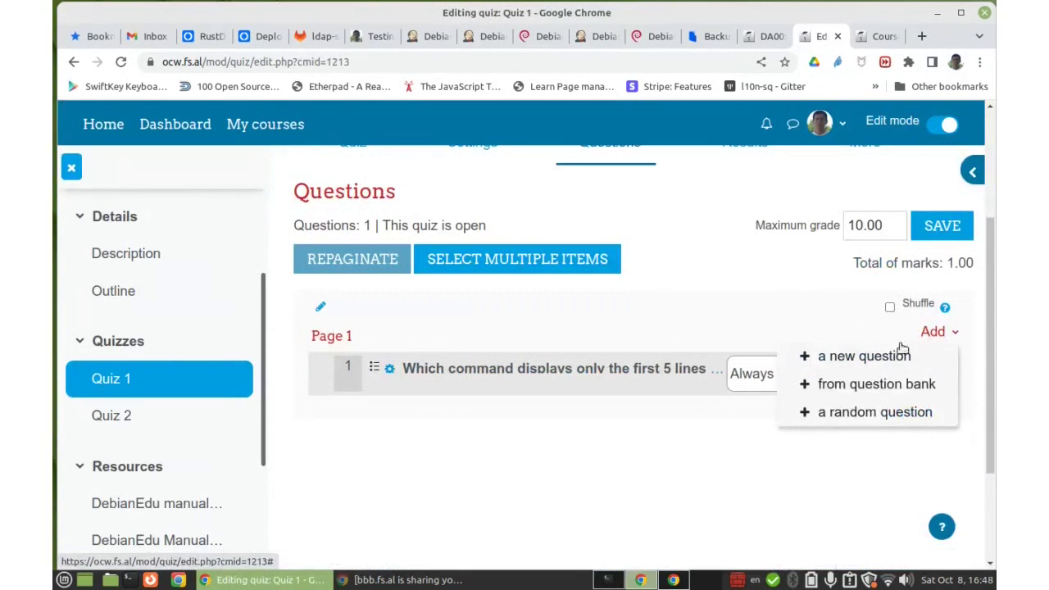
{"action": "left_click", "coordinate": [868, 385]}
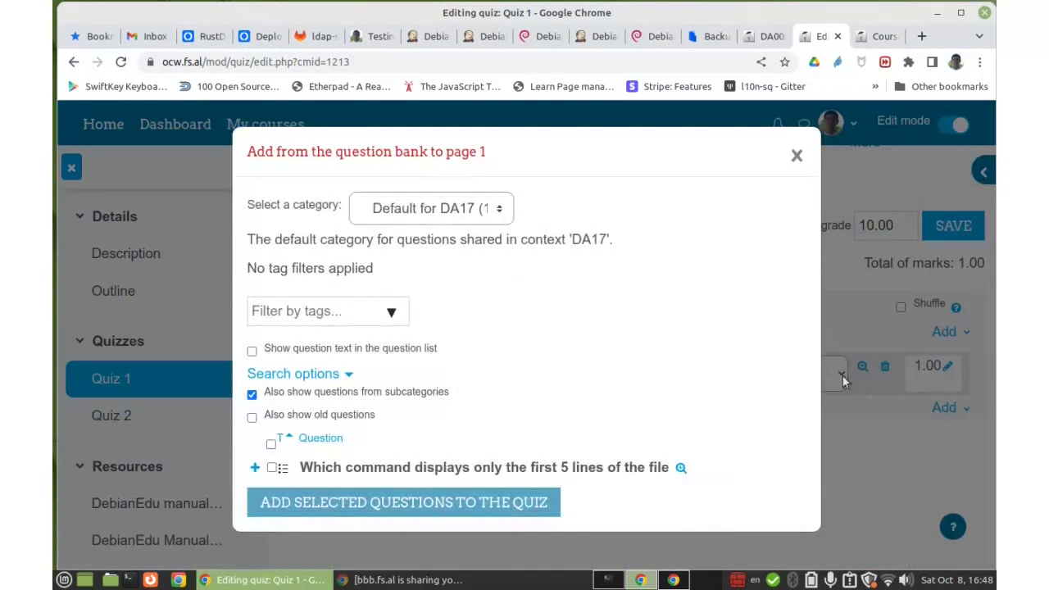
{"action": "left_click", "coordinate": [460, 210]}
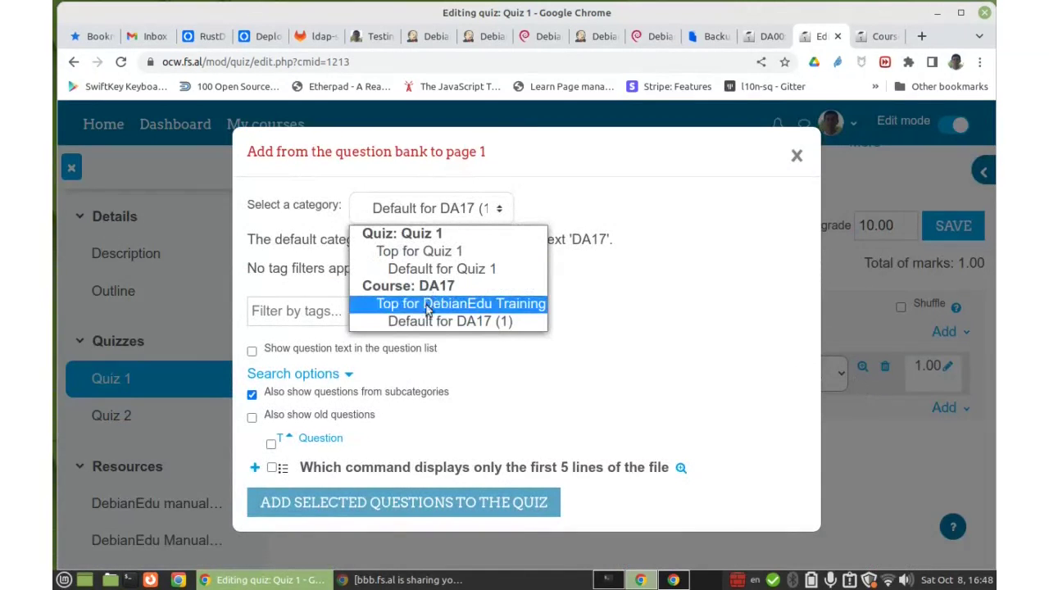
{"action": "left_click", "coordinate": [475, 424]}
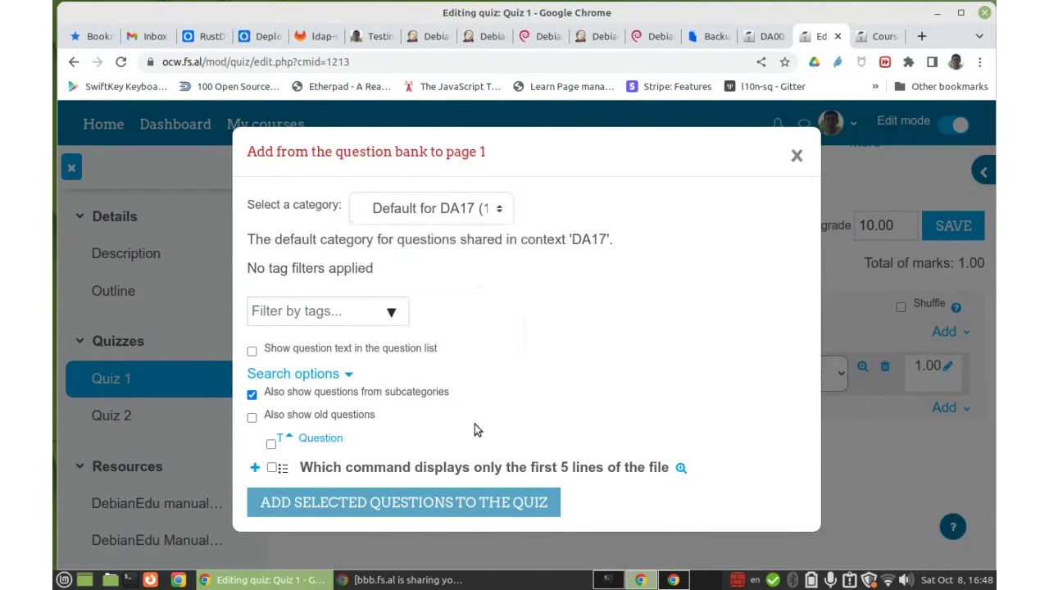
{"action": "left_click", "coordinate": [449, 212]}
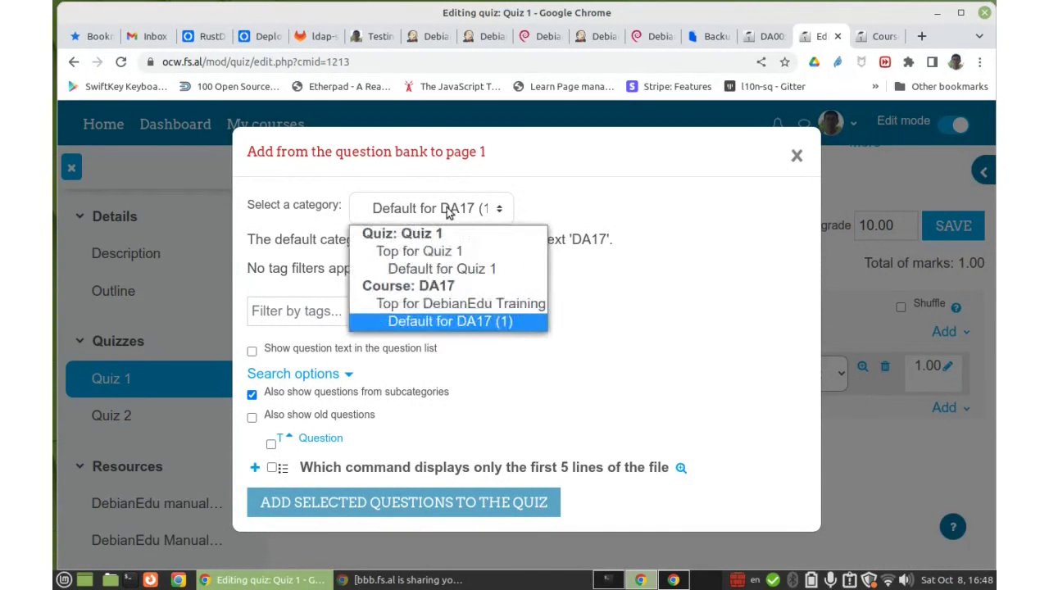
{"action": "left_click", "coordinate": [644, 203]}
{"action": "left_click", "coordinate": [795, 157]}
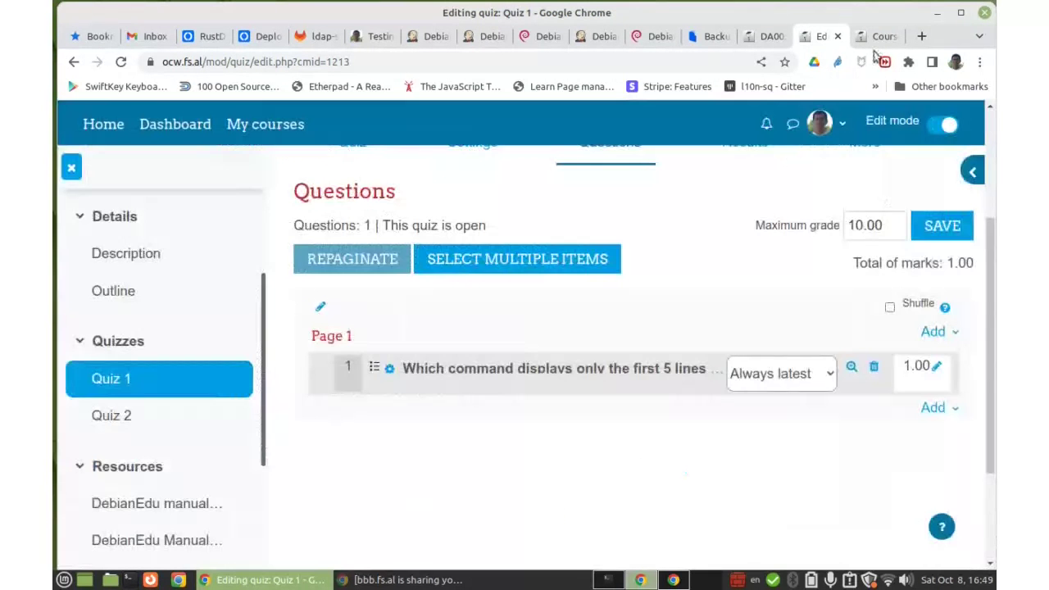
Step: Switch to the Linux Commands course and open the question list of the Test 3 quiz
{"action": "left_click", "coordinate": [873, 35]}
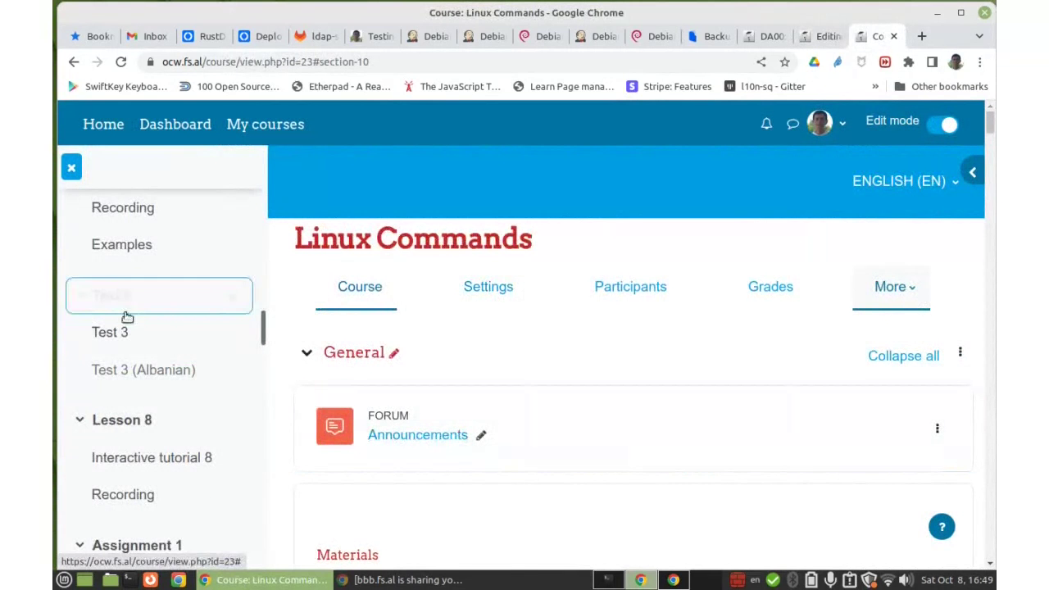
{"action": "left_click", "coordinate": [104, 335]}
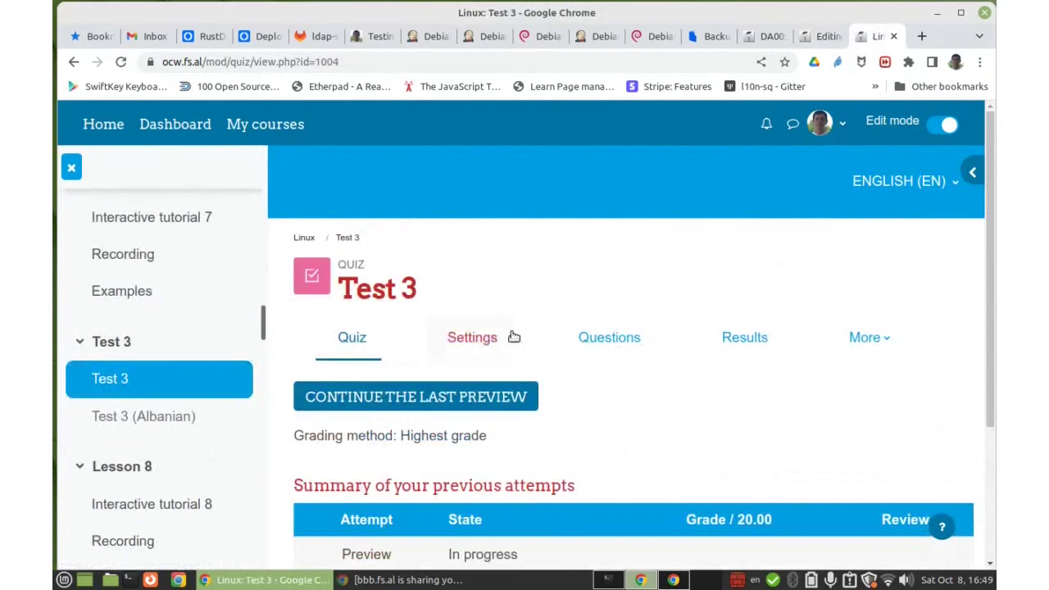
{"action": "left_click", "coordinate": [614, 336]}
Step: Look through the questions of Test 3, from the first page to the last
{"action": "scroll", "coordinate": [637, 291], "scroll_direction": "down", "scroll_amount": 3}
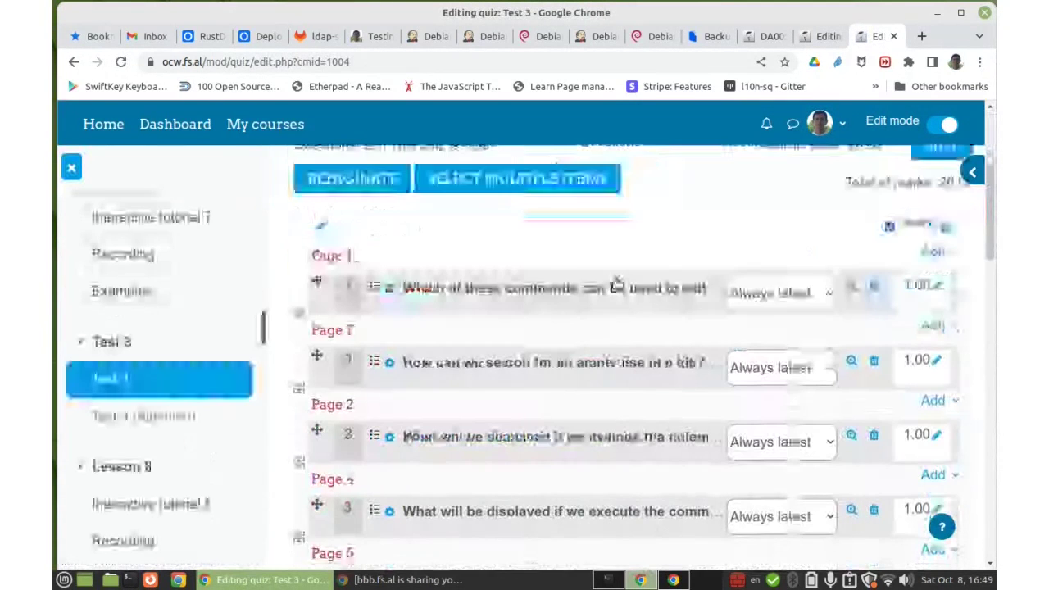
{"action": "scroll", "coordinate": [628, 330], "scroll_direction": "up", "scroll_amount": 2}
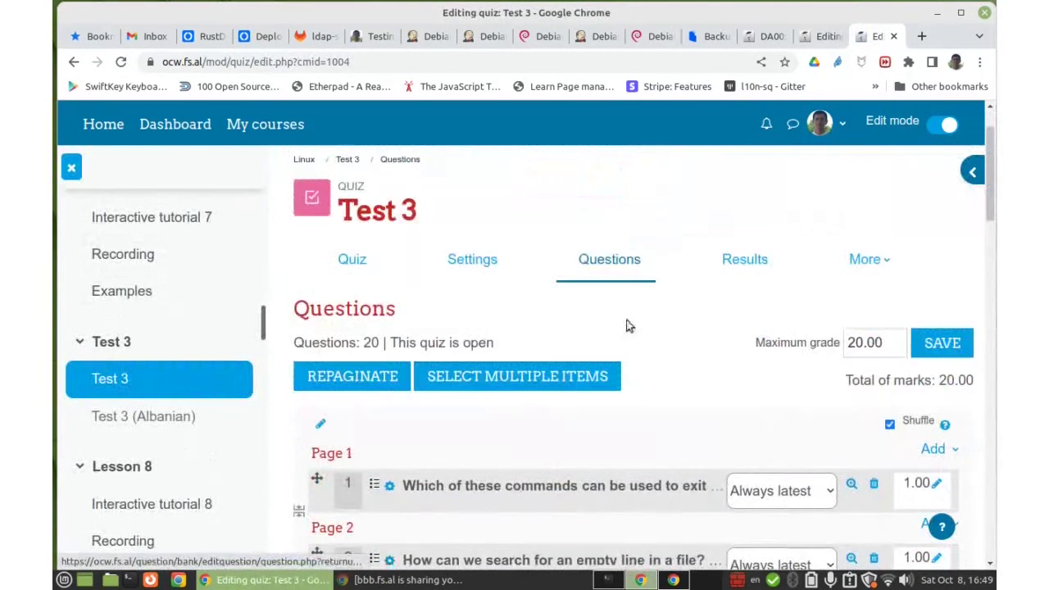
{"action": "scroll", "coordinate": [611, 313], "scroll_direction": "down", "scroll_amount": 1}
{"action": "scroll", "coordinate": [558, 340], "scroll_direction": "down", "scroll_amount": 10}
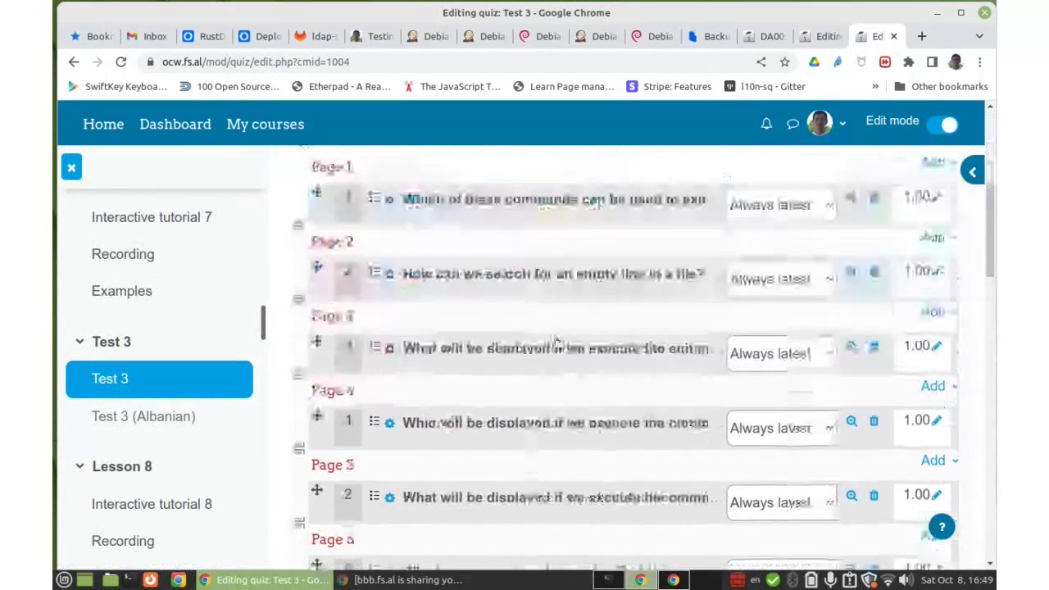
{"action": "scroll", "coordinate": [551, 328], "scroll_direction": "down", "scroll_amount": 15}
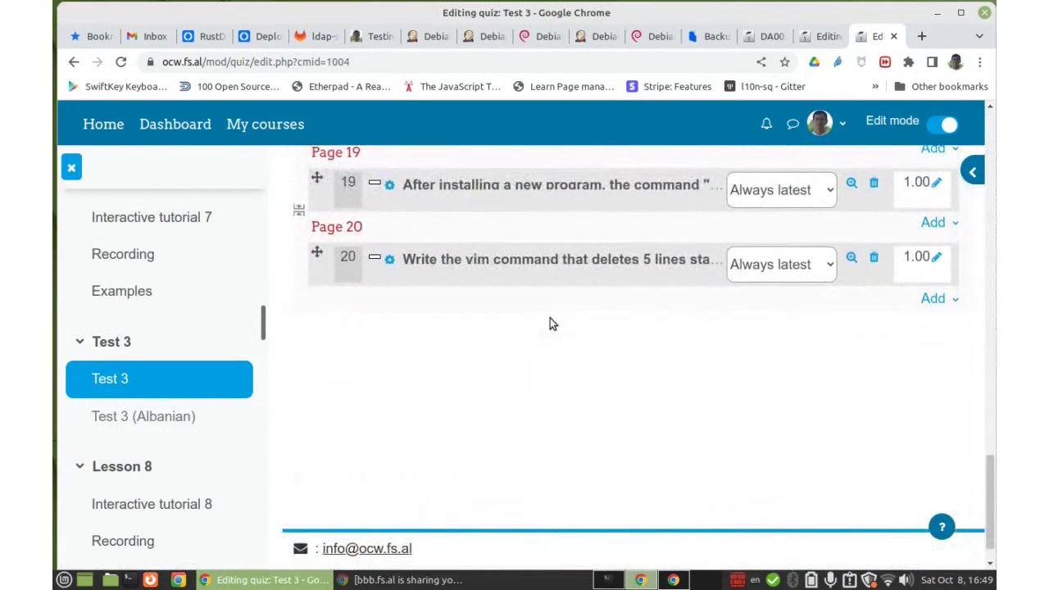
{"action": "scroll", "coordinate": [550, 318], "scroll_direction": "up", "scroll_amount": 3}
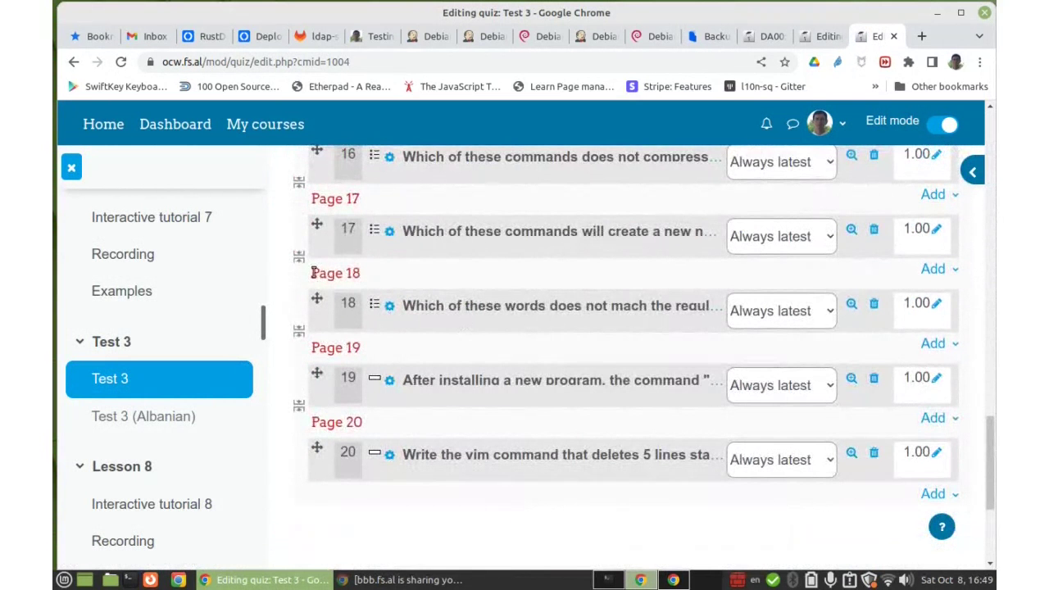
{"action": "scroll", "coordinate": [738, 328], "scroll_direction": "up", "scroll_amount": 5}
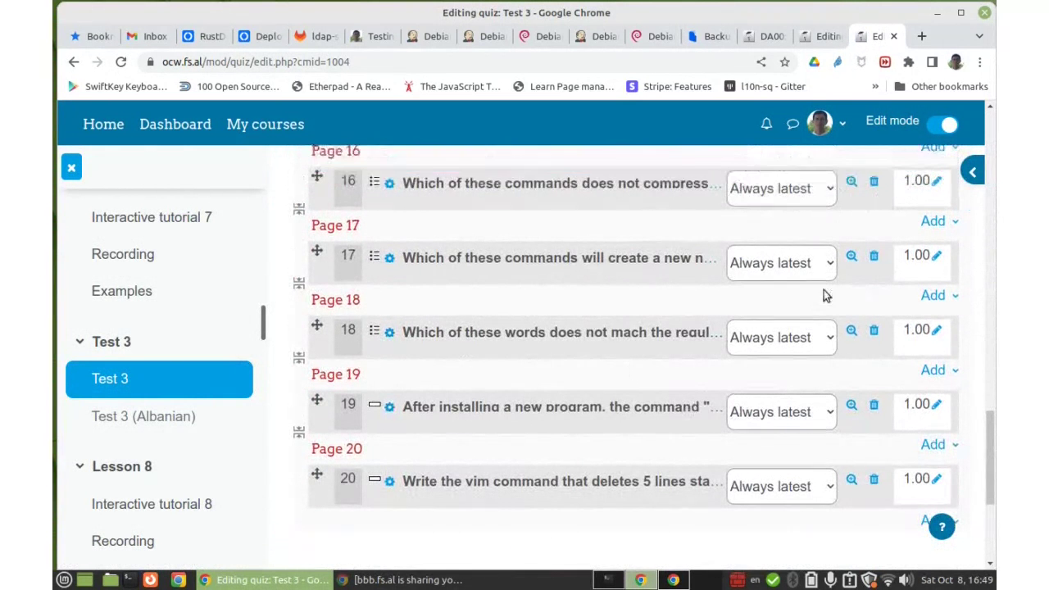
{"action": "scroll", "coordinate": [806, 299], "scroll_direction": "down", "scroll_amount": 8}
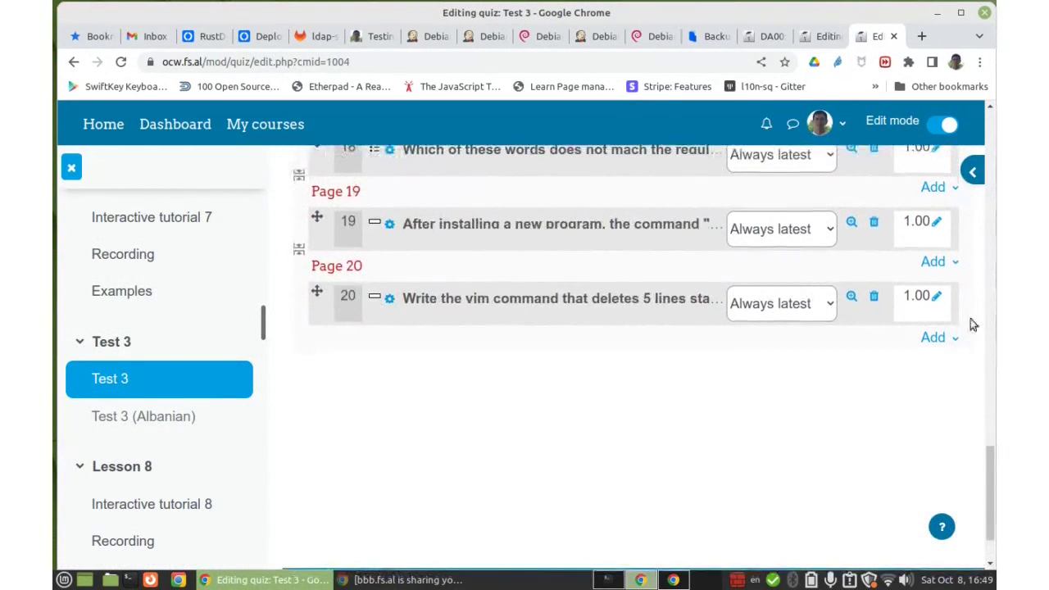
Step: Request adding questions from the question bank at the end of Test 3 and choose the category "3 - Advanced commands"
{"action": "left_click", "coordinate": [957, 340]}
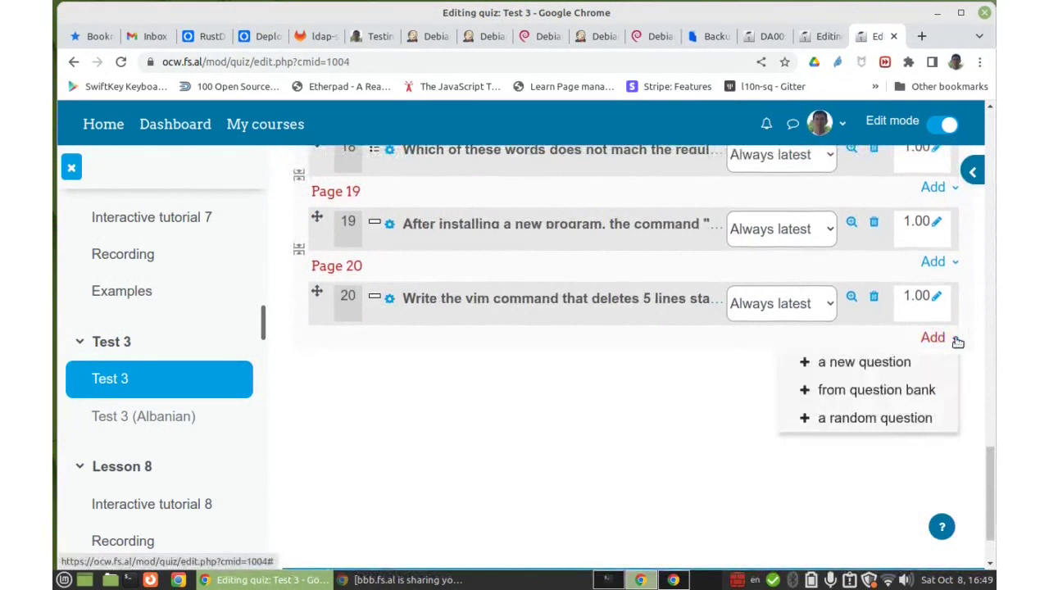
{"action": "left_click", "coordinate": [891, 392]}
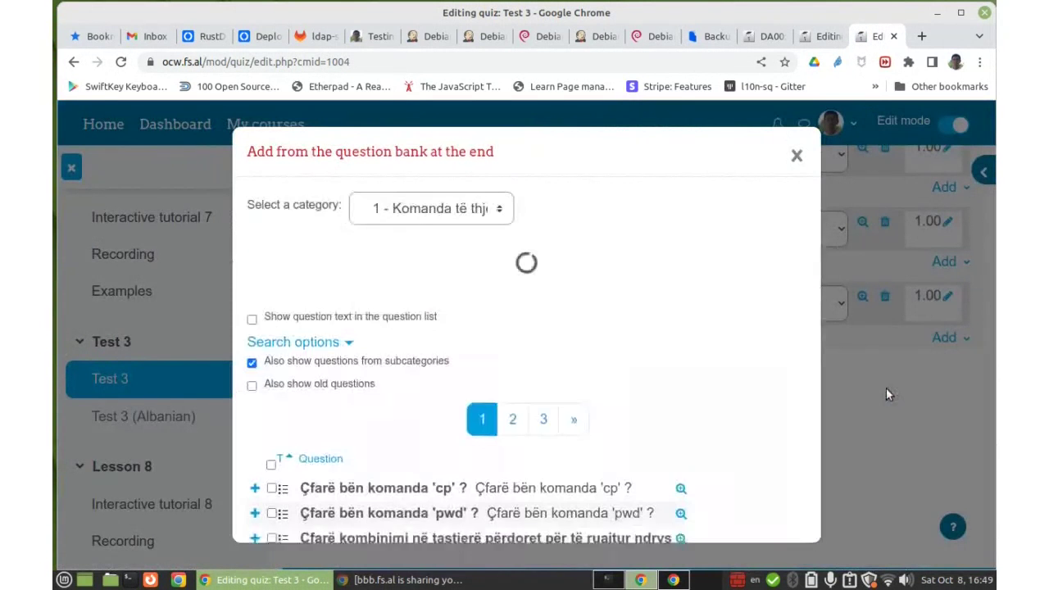
{"action": "scroll", "coordinate": [730, 293], "scroll_direction": "down", "scroll_amount": 3}
{"action": "scroll", "coordinate": [730, 292], "scroll_direction": "up", "scroll_amount": 2}
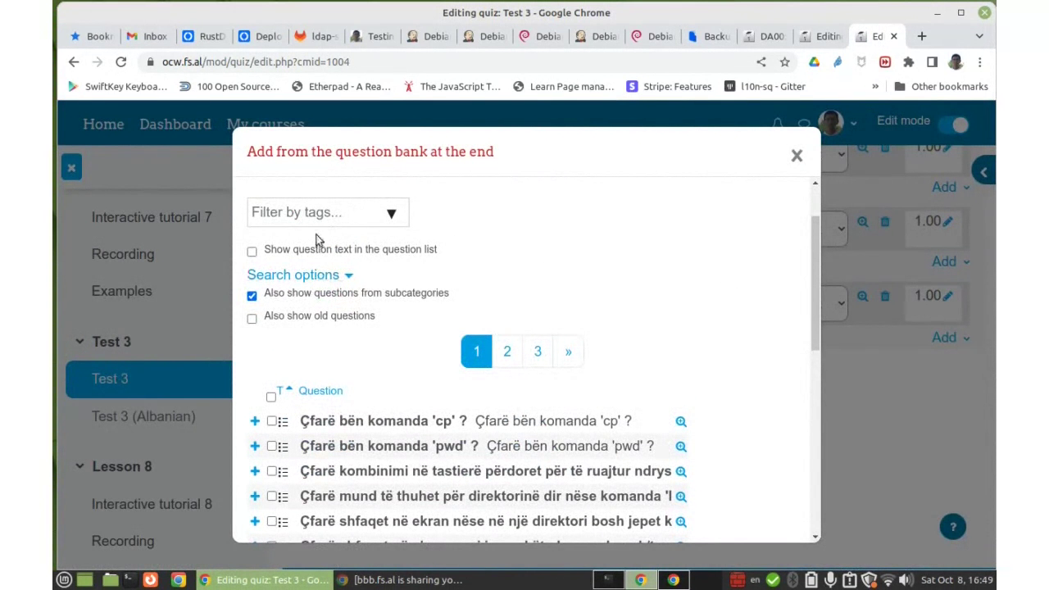
{"action": "scroll", "coordinate": [403, 204], "scroll_direction": "up", "scroll_amount": 1}
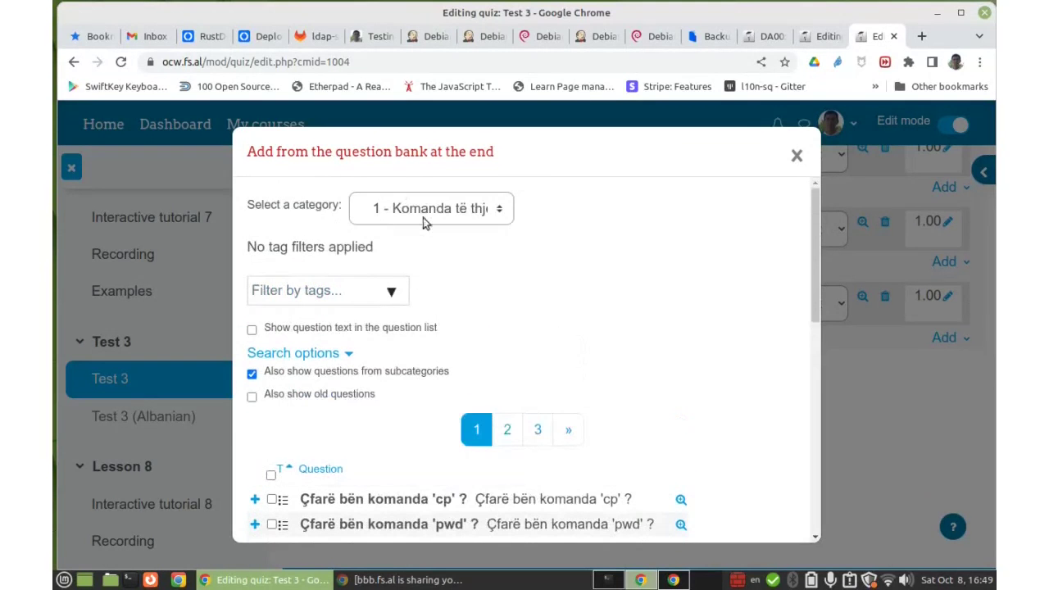
{"action": "left_click", "coordinate": [432, 212]}
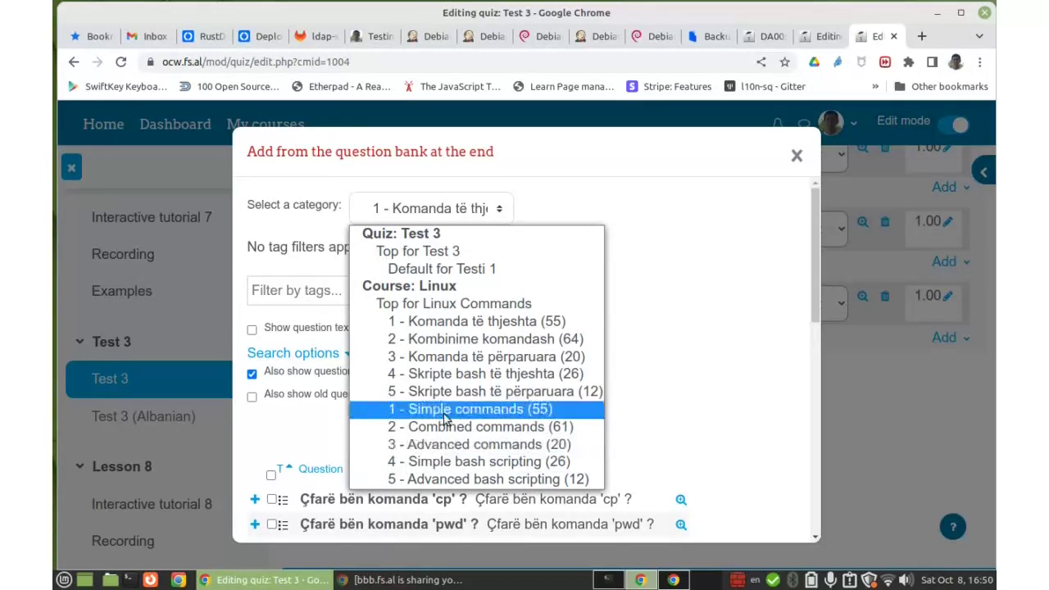
{"action": "left_click", "coordinate": [444, 446]}
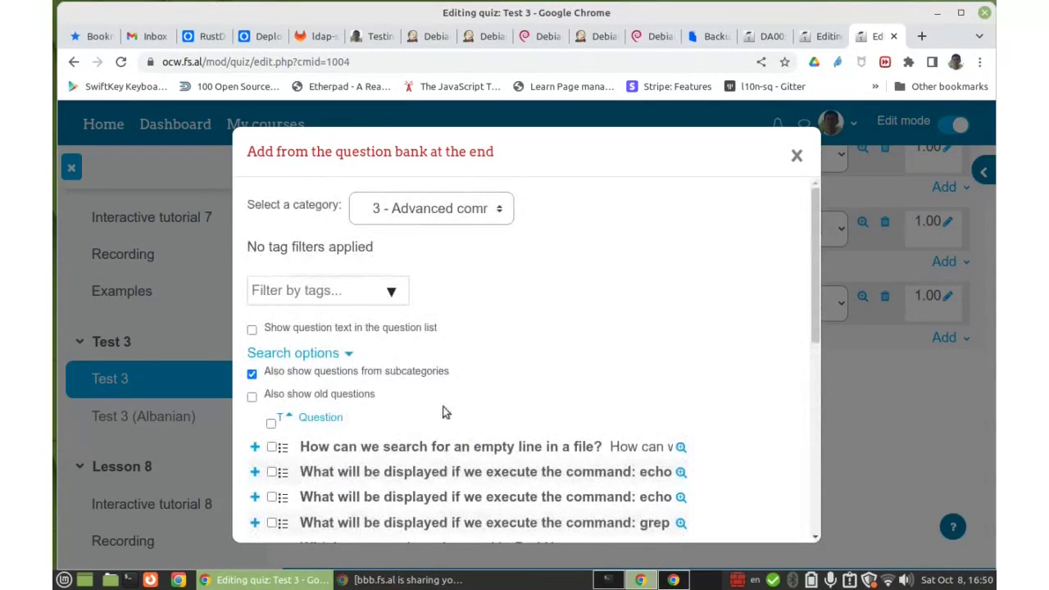
{"action": "left_click", "coordinate": [408, 218]}
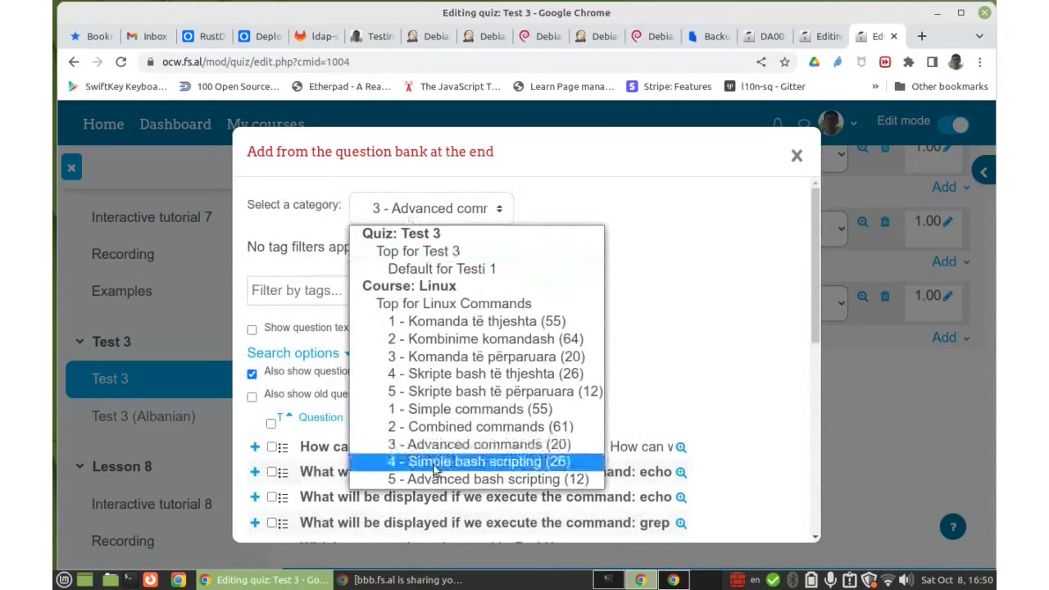
{"action": "left_click", "coordinate": [644, 194]}
Step: Select all questions in the "3 - Advanced commands" category and submit them for adding to Test 3
{"action": "scroll", "coordinate": [668, 287], "scroll_direction": "down", "scroll_amount": 5}
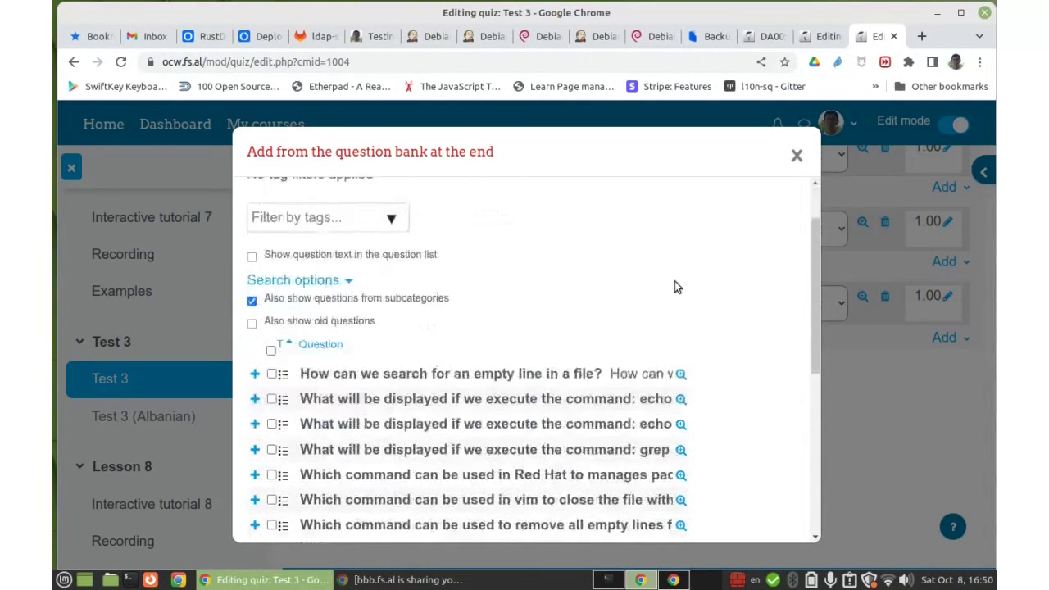
{"action": "left_click", "coordinate": [272, 213]}
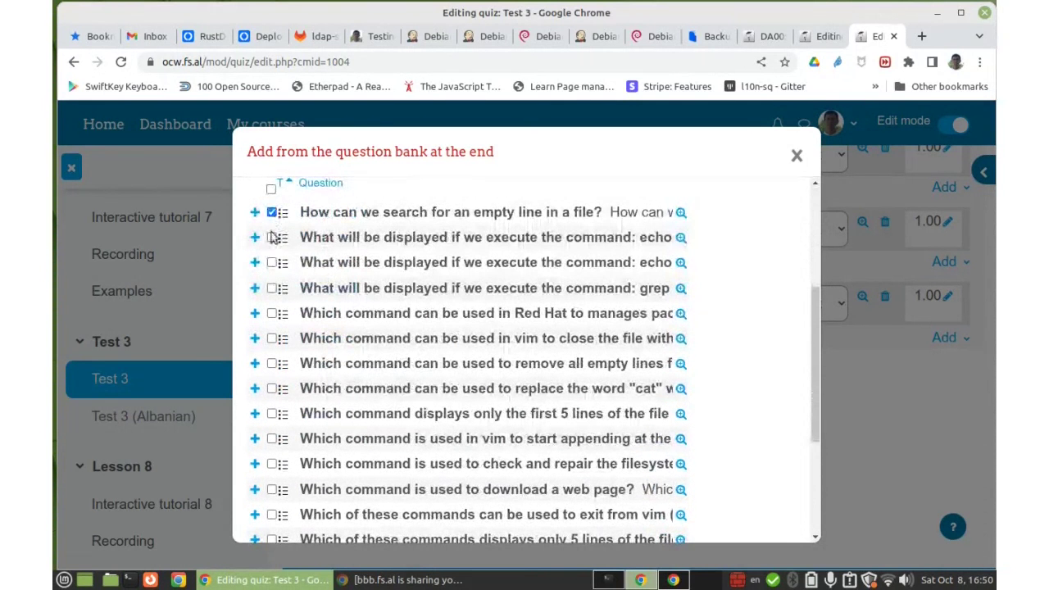
{"action": "left_click", "coordinate": [273, 238]}
{"action": "left_click", "coordinate": [273, 263]}
{"action": "left_click", "coordinate": [272, 289]}
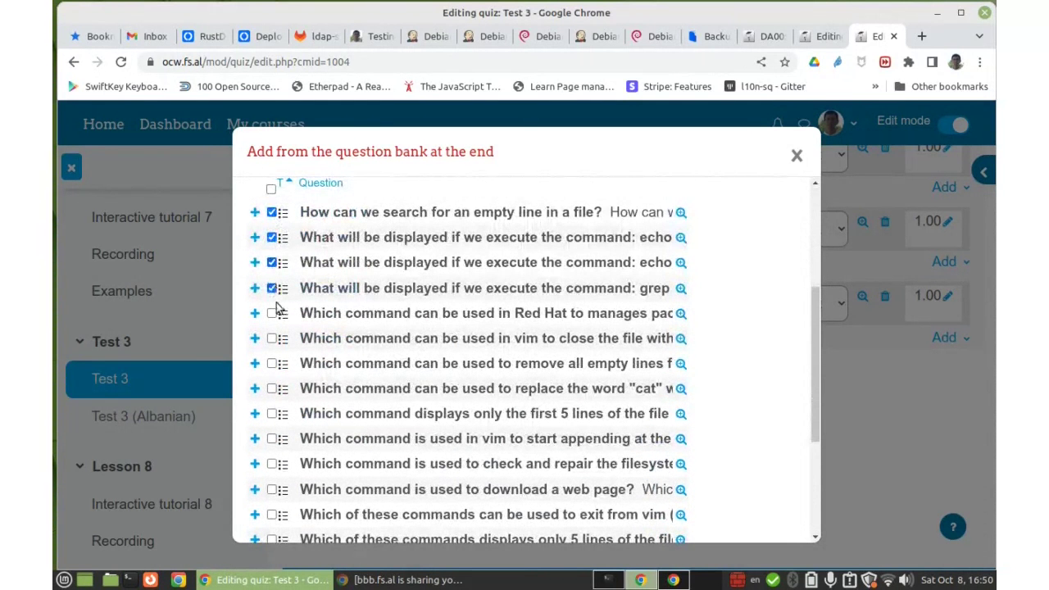
{"action": "left_click", "coordinate": [270, 189]}
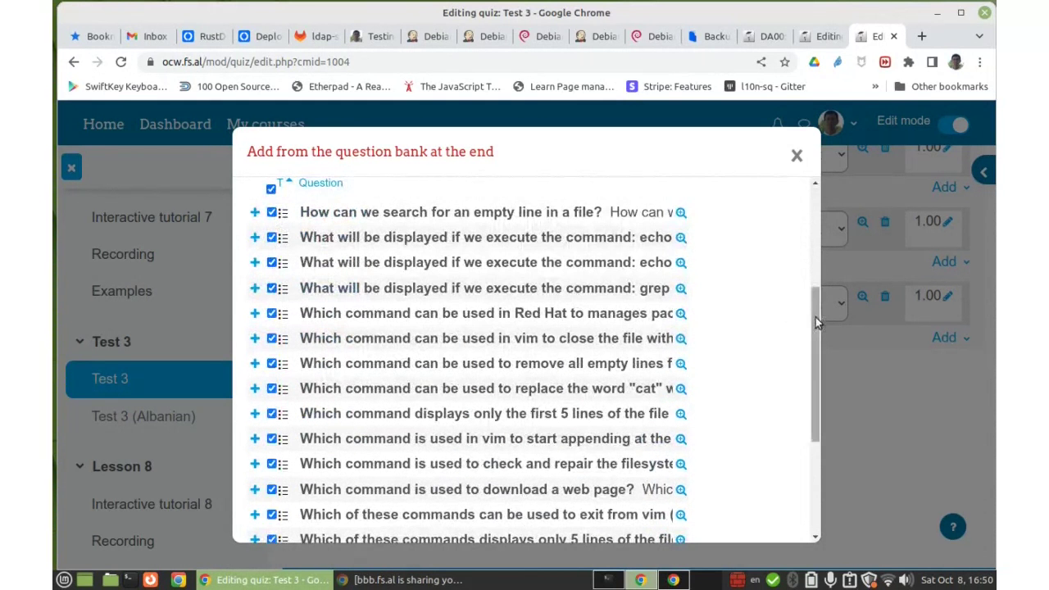
{"action": "left_click_drag", "start_coordinate": [816, 317], "coordinate": [798, 452]}
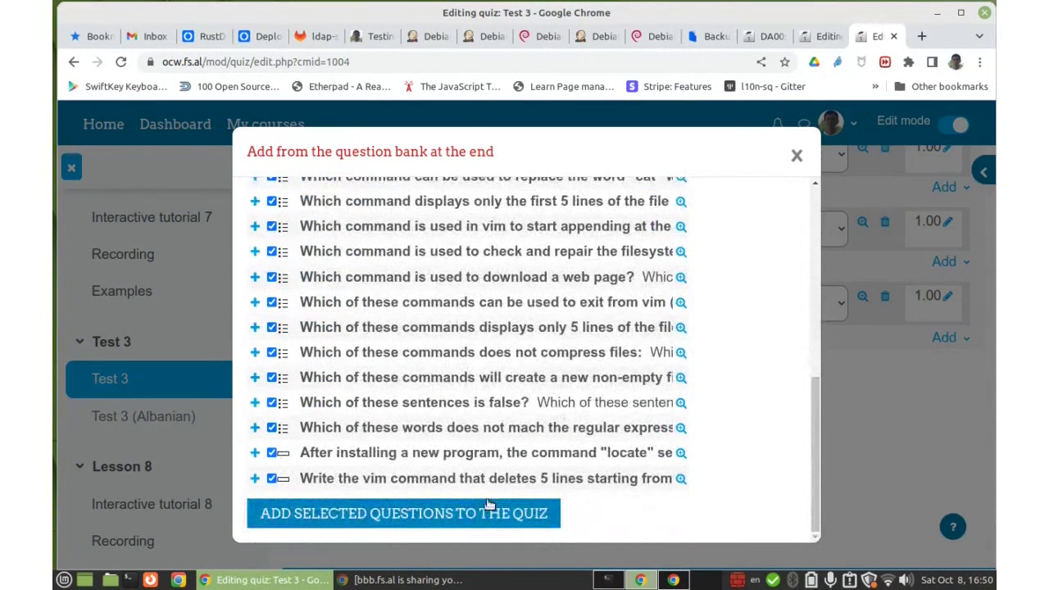
{"action": "left_click", "coordinate": [361, 512]}
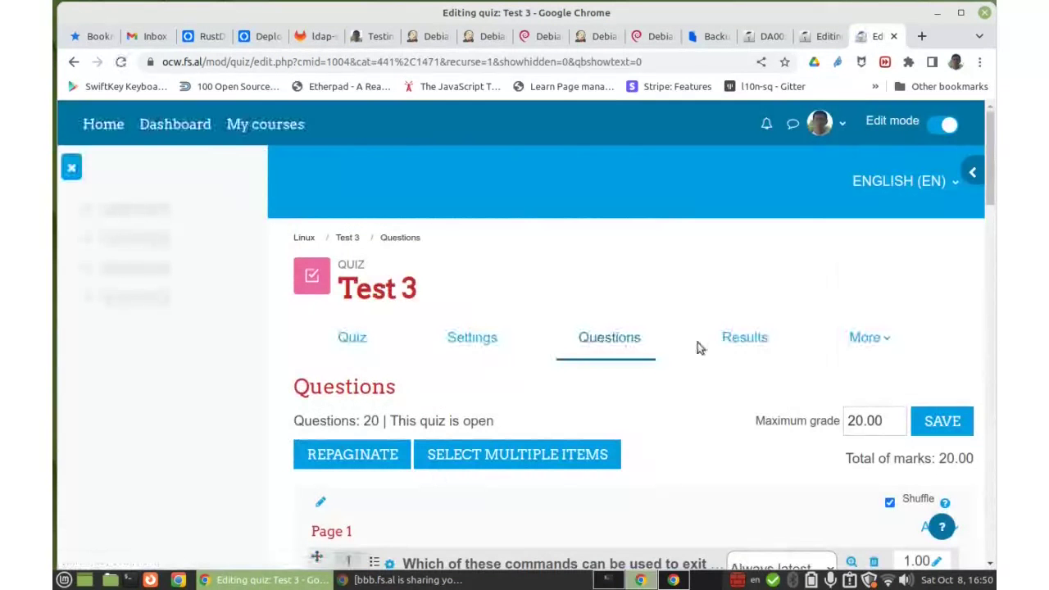
Step: Check the whole question list of Test 3 after submitting the selected questions
{"action": "scroll", "coordinate": [943, 276], "scroll_direction": "down", "scroll_amount": 5}
{"action": "scroll", "coordinate": [943, 276], "scroll_direction": "down", "scroll_amount": 8}
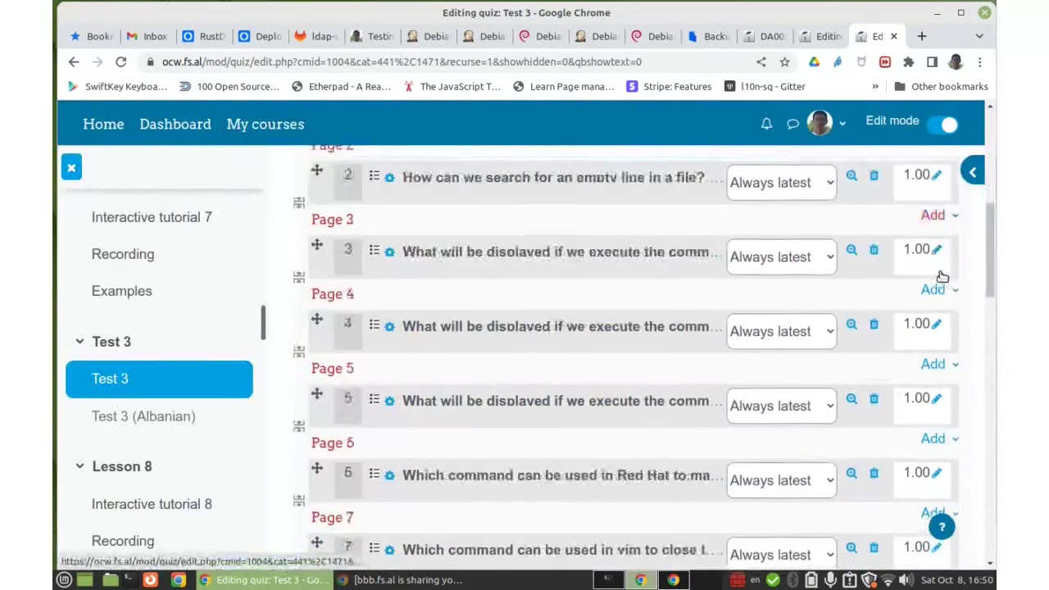
{"action": "scroll", "coordinate": [943, 277], "scroll_direction": "down", "scroll_amount": 8}
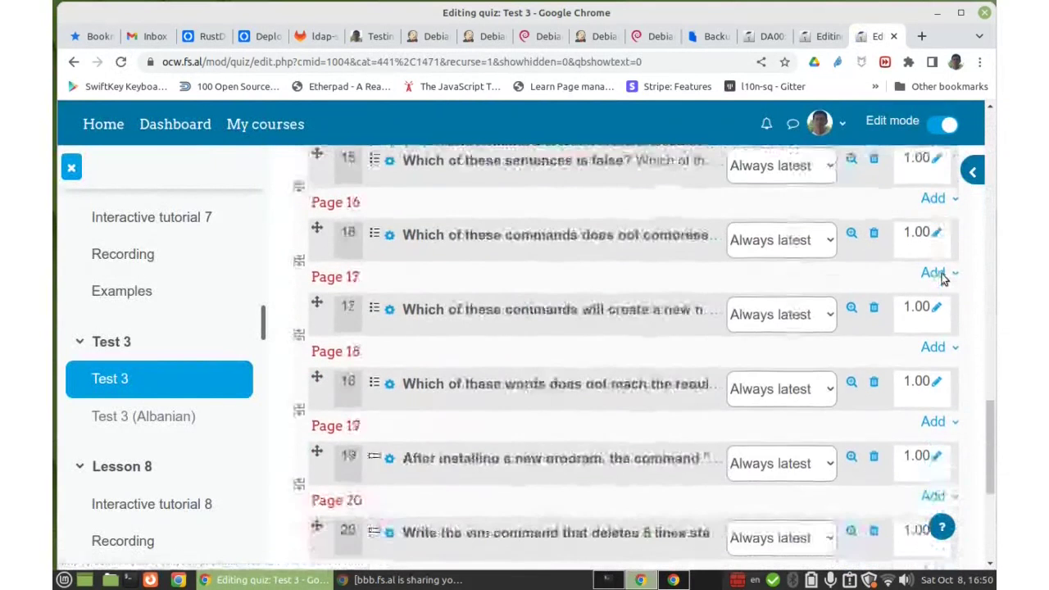
{"action": "scroll", "coordinate": [943, 277], "scroll_direction": "up", "scroll_amount": 3}
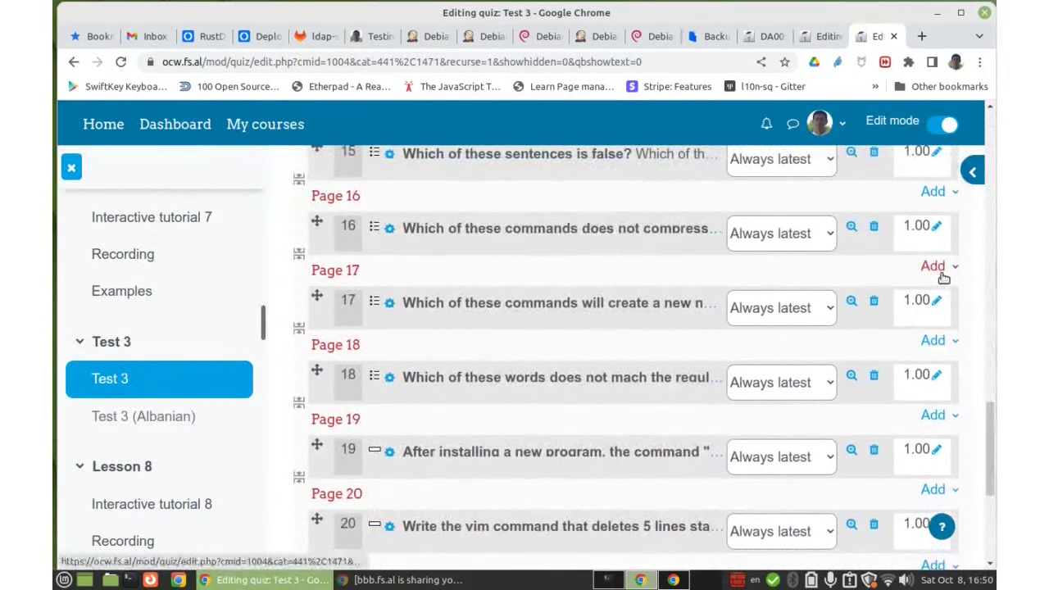
{"action": "scroll", "coordinate": [943, 277], "scroll_direction": "up", "scroll_amount": 10}
{"action": "scroll", "coordinate": [945, 273], "scroll_direction": "up", "scroll_amount": 7}
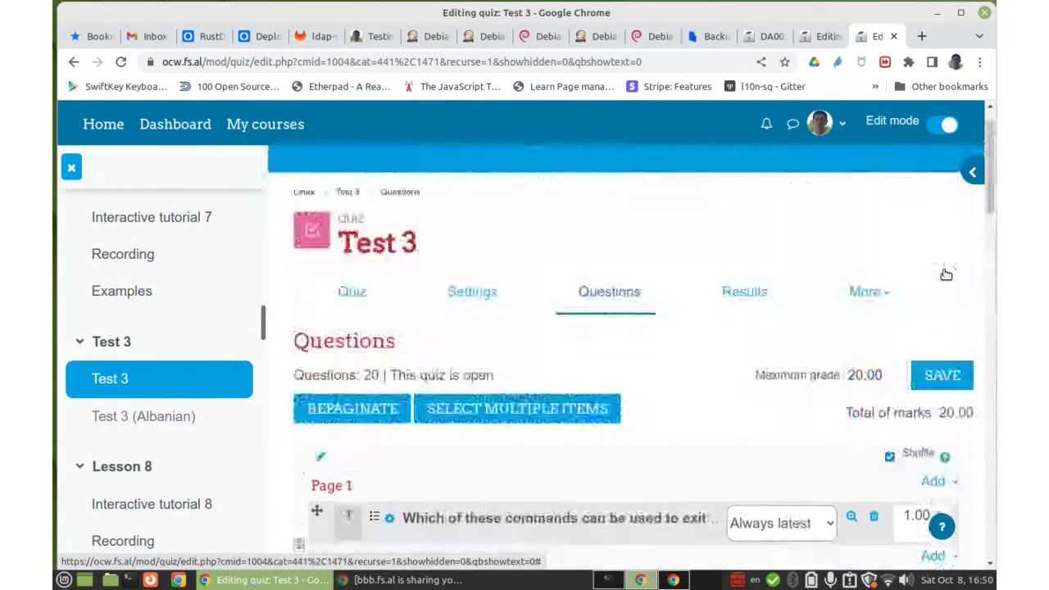
{"action": "scroll", "coordinate": [945, 273], "scroll_direction": "down", "scroll_amount": 1}
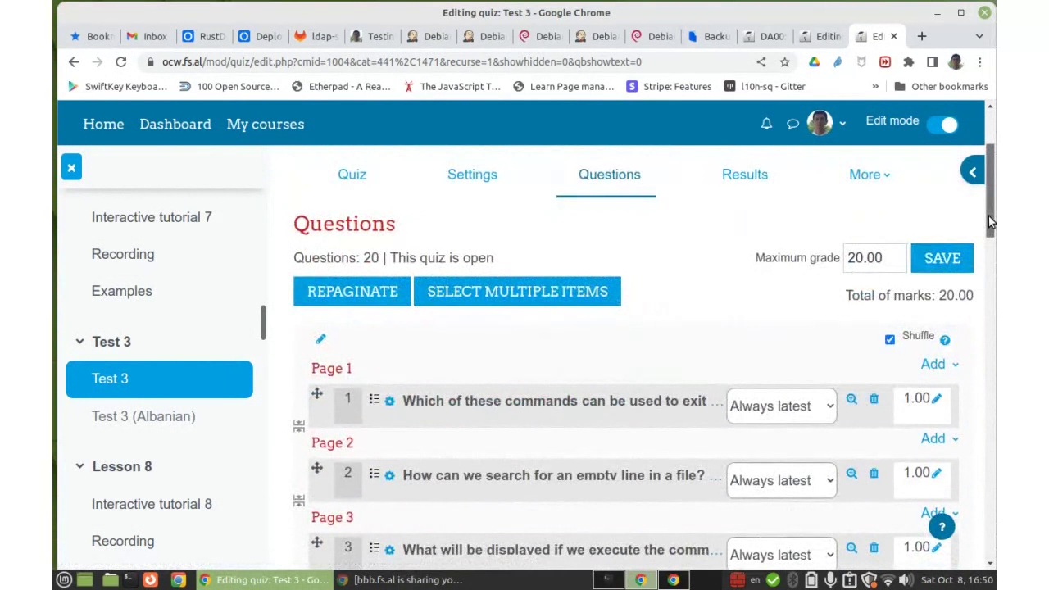
Step: Start adding a random question at the end of Test 3 and review the options and matching questions for an existing category
{"action": "left_click_drag", "start_coordinate": [989, 216], "coordinate": [989, 518]}
{"action": "left_click", "coordinate": [953, 375]}
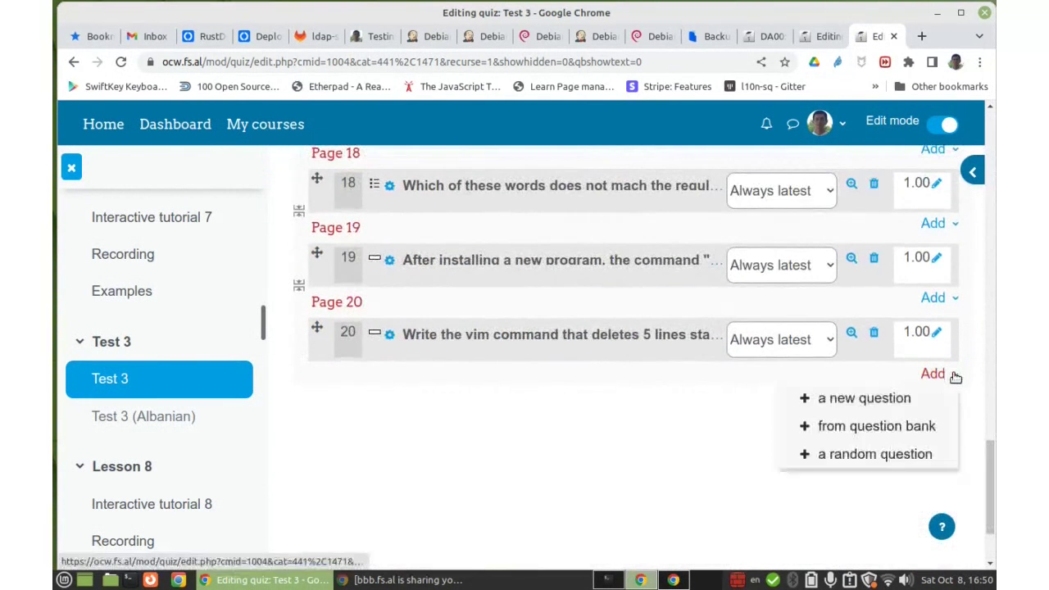
{"action": "left_click", "coordinate": [875, 454]}
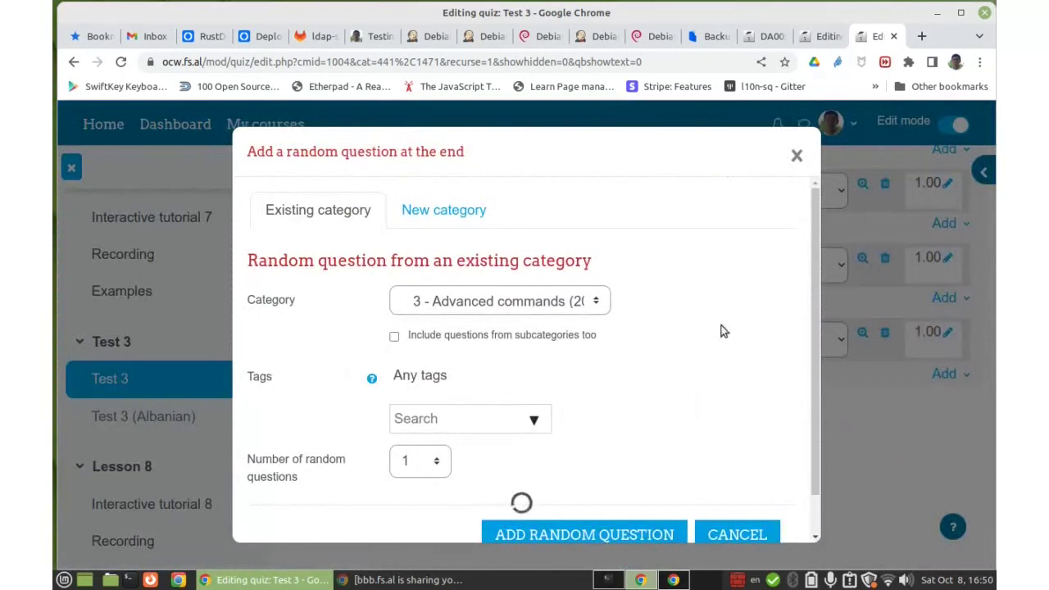
{"action": "scroll", "coordinate": [715, 314], "scroll_direction": "down", "scroll_amount": 2}
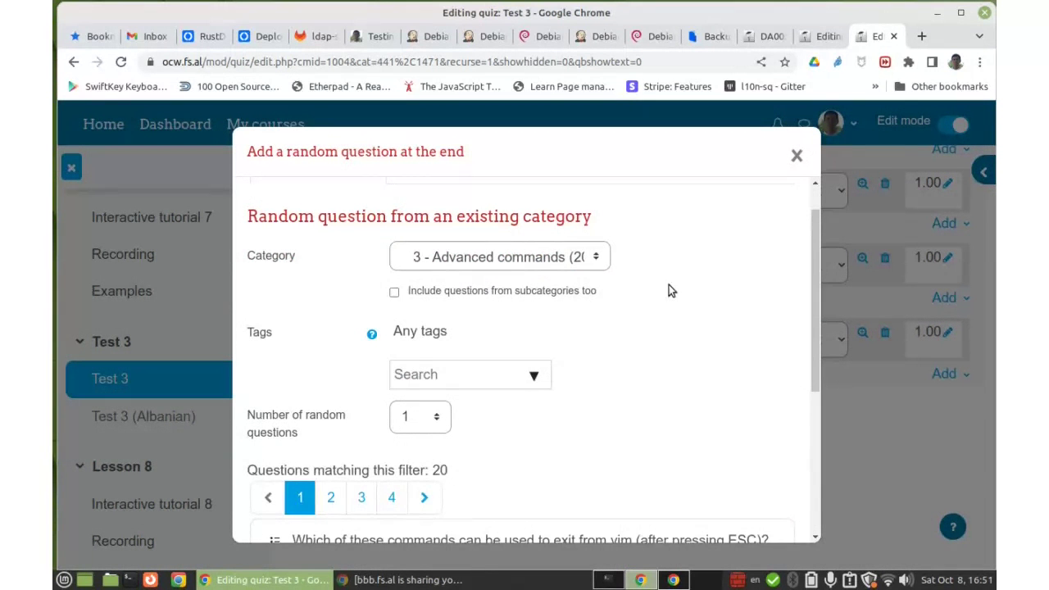
{"action": "scroll", "coordinate": [669, 286], "scroll_direction": "down", "scroll_amount": 3}
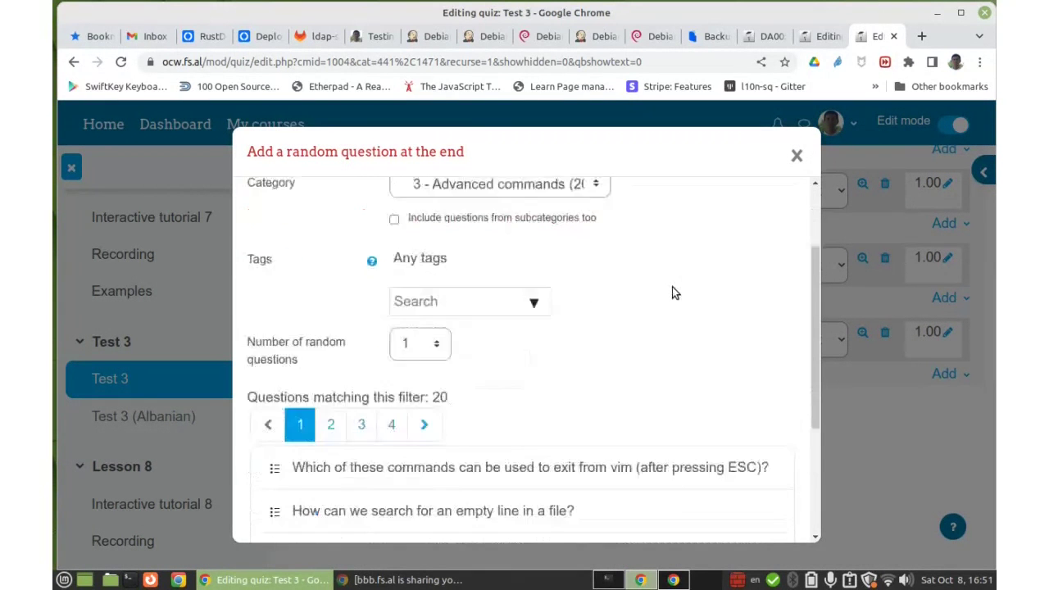
{"action": "scroll", "coordinate": [670, 291], "scroll_direction": "up", "scroll_amount": 1}
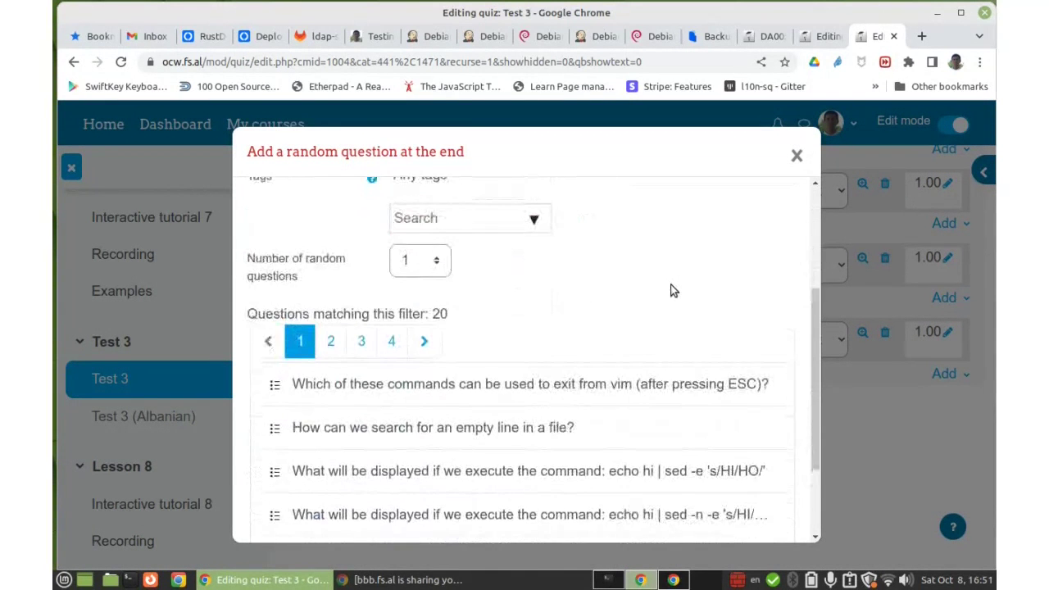
{"action": "scroll", "coordinate": [670, 291], "scroll_direction": "up", "scroll_amount": 3}
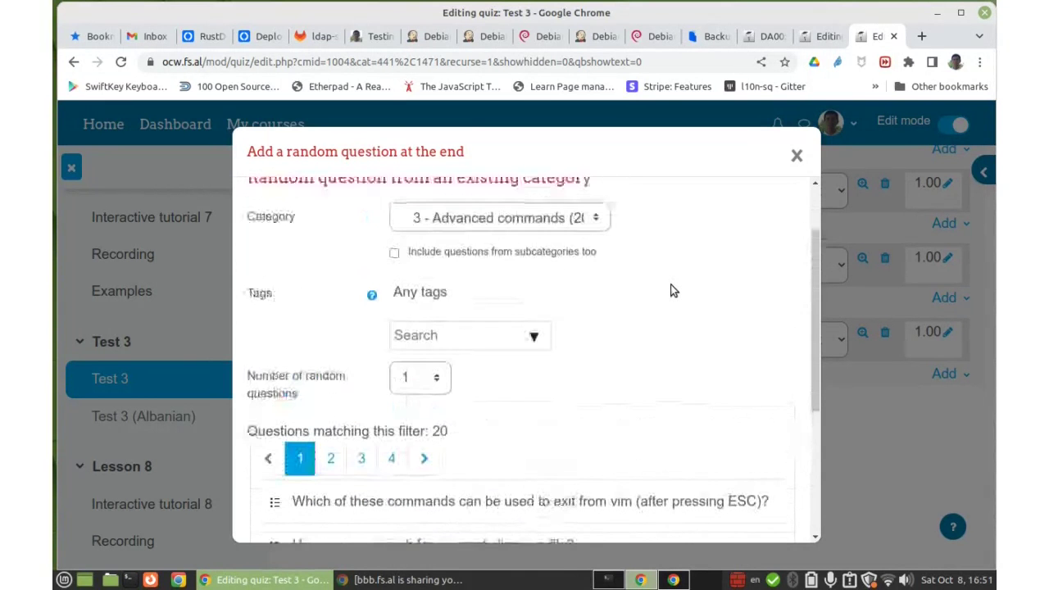
Step: Choose the category "2 - Combined commands" for the random question, check the matching questions, and cancel without adding anything
{"action": "left_click", "coordinate": [548, 223]}
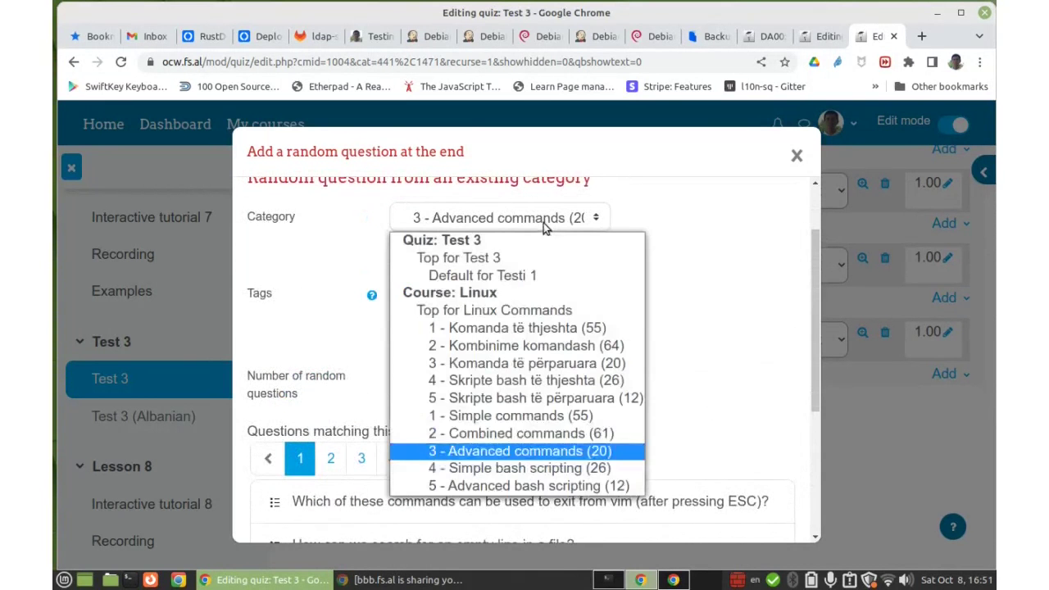
{"action": "left_click", "coordinate": [552, 437]}
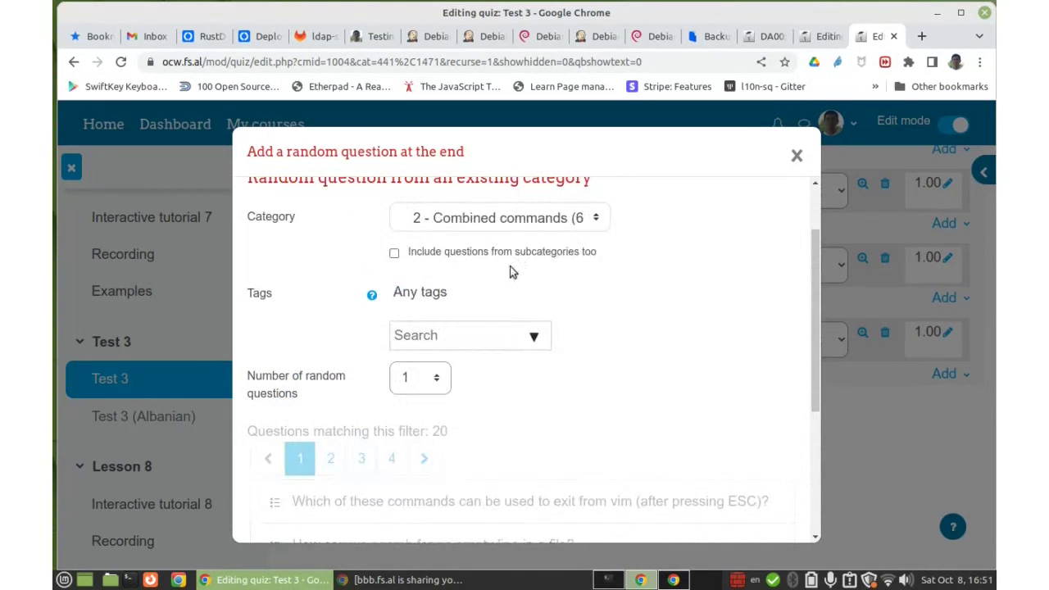
{"action": "scroll", "coordinate": [709, 291], "scroll_direction": "down", "scroll_amount": 4}
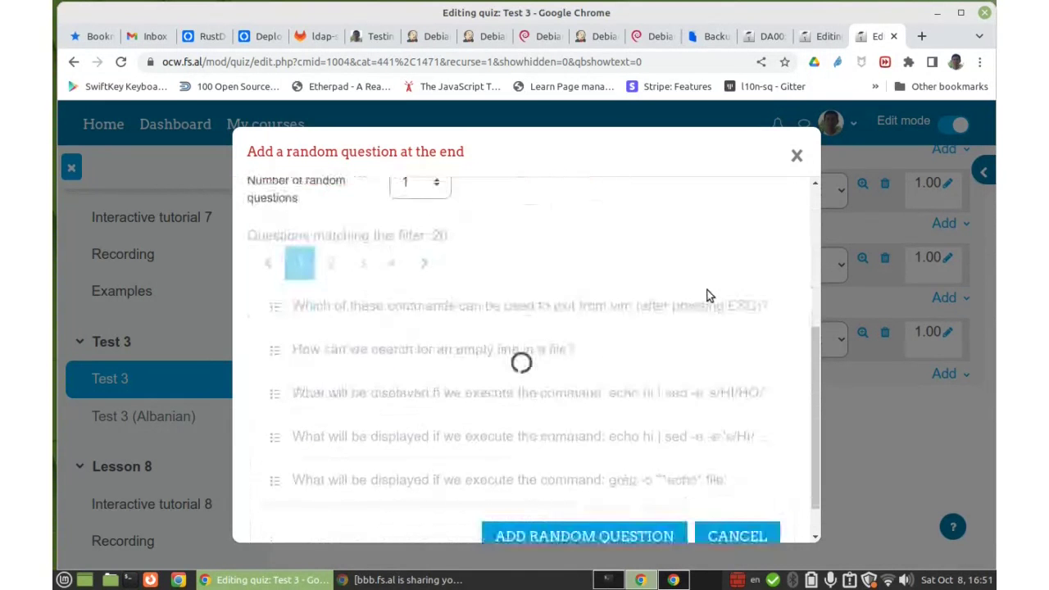
{"action": "scroll", "coordinate": [710, 294], "scroll_direction": "down", "scroll_amount": 1}
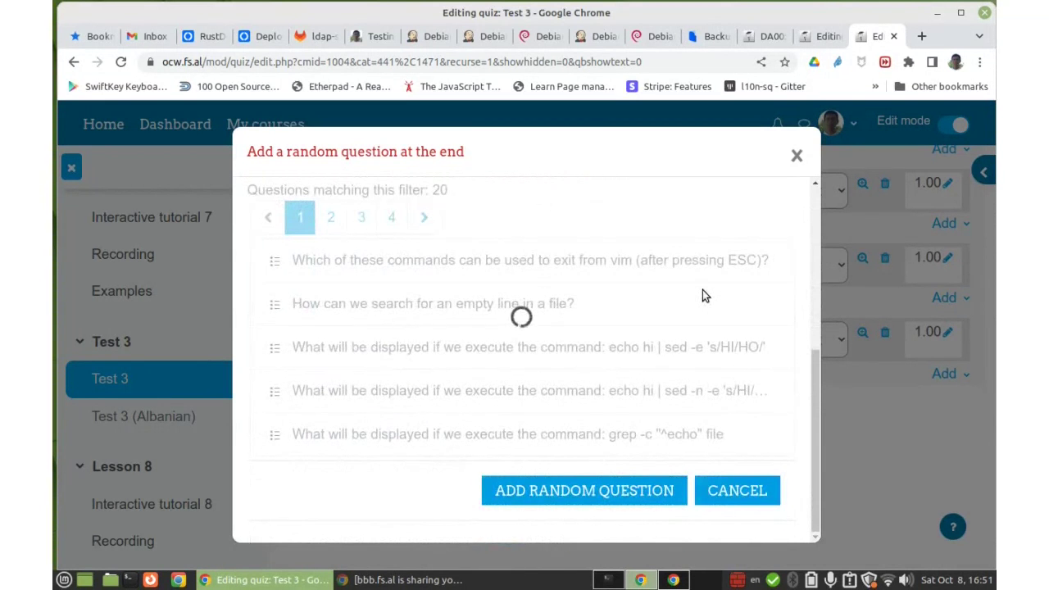
{"action": "scroll", "coordinate": [702, 295], "scroll_direction": "up", "scroll_amount": 2}
{"action": "scroll", "coordinate": [702, 295], "scroll_direction": "down", "scroll_amount": 1}
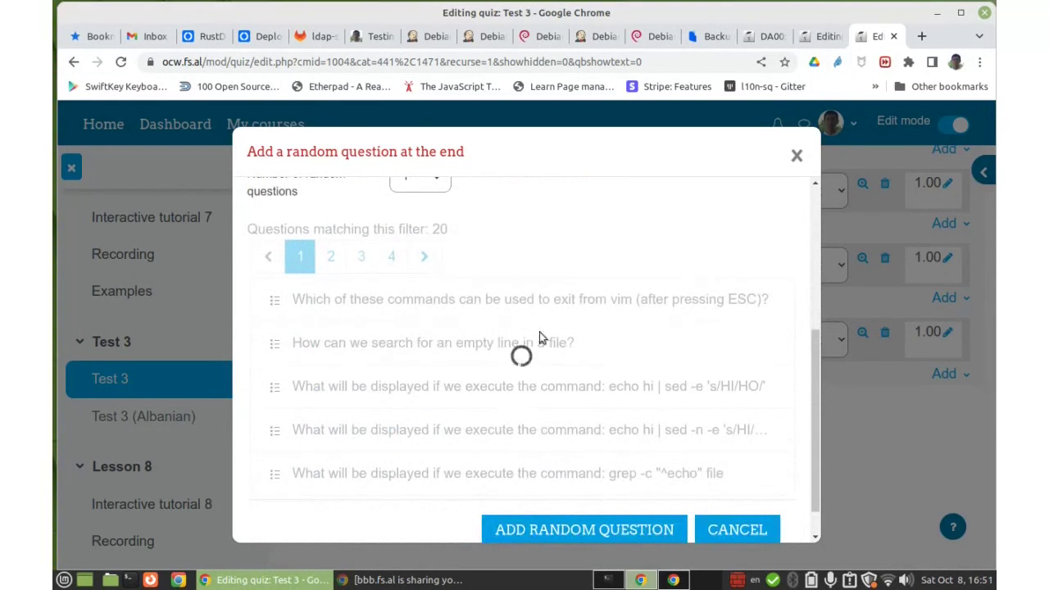
{"action": "scroll", "coordinate": [628, 295], "scroll_direction": "up", "scroll_amount": 2}
{"action": "scroll", "coordinate": [539, 404], "scroll_direction": "down", "scroll_amount": 1}
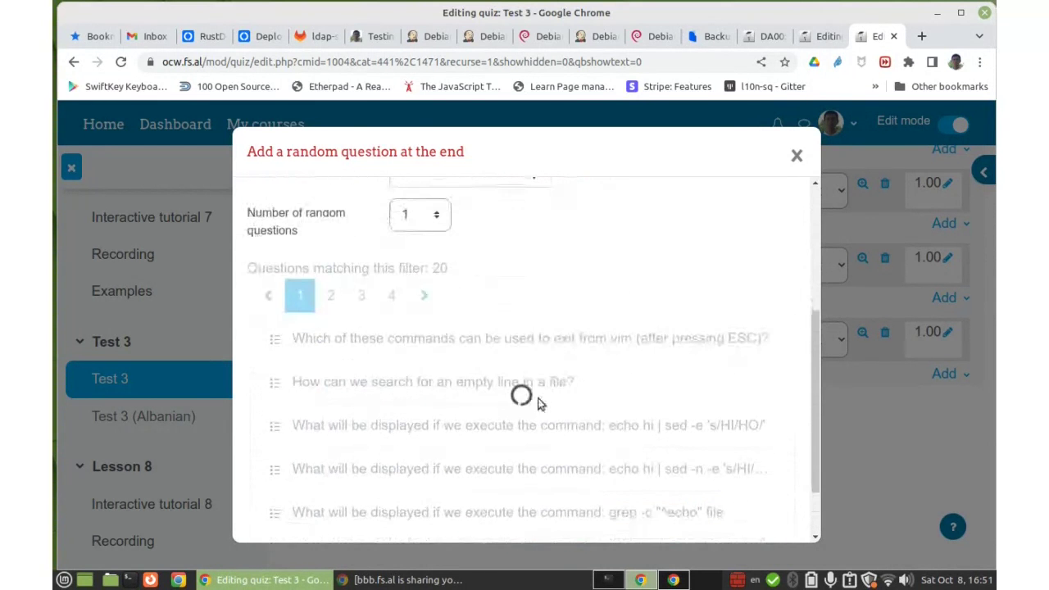
{"action": "scroll", "coordinate": [587, 413], "scroll_direction": "down", "scroll_amount": 2}
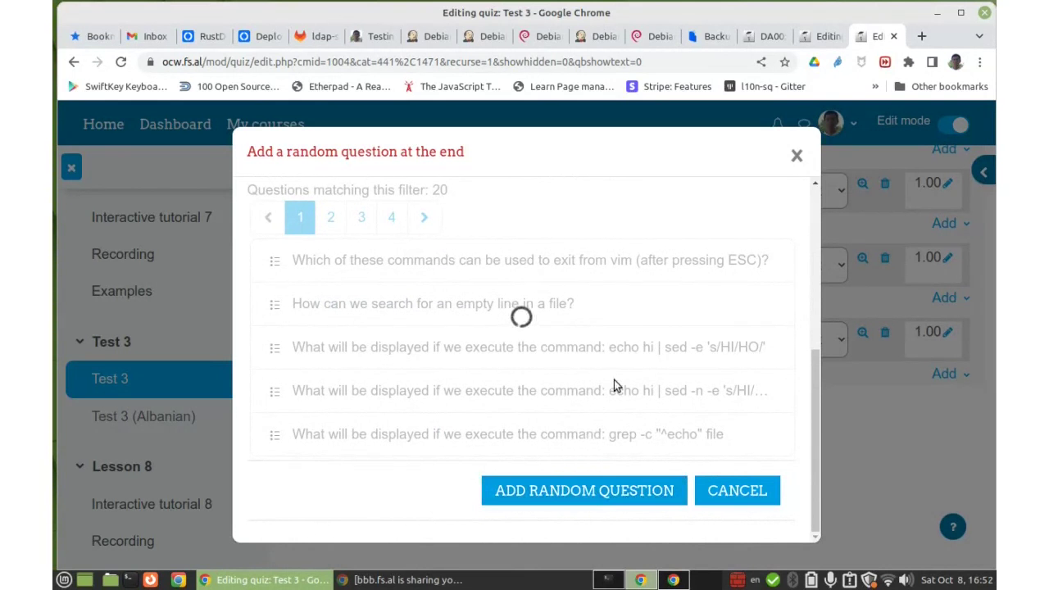
{"action": "left_click", "coordinate": [726, 491]}
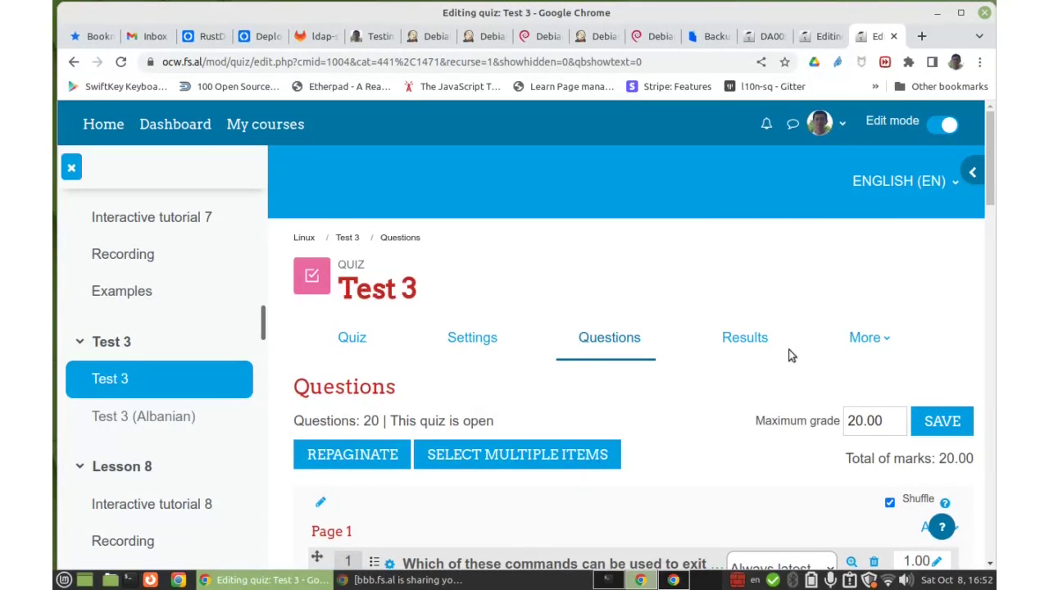
Step: Open the question bank of Test 3
{"action": "scroll", "coordinate": [779, 361], "scroll_direction": "down", "scroll_amount": 4}
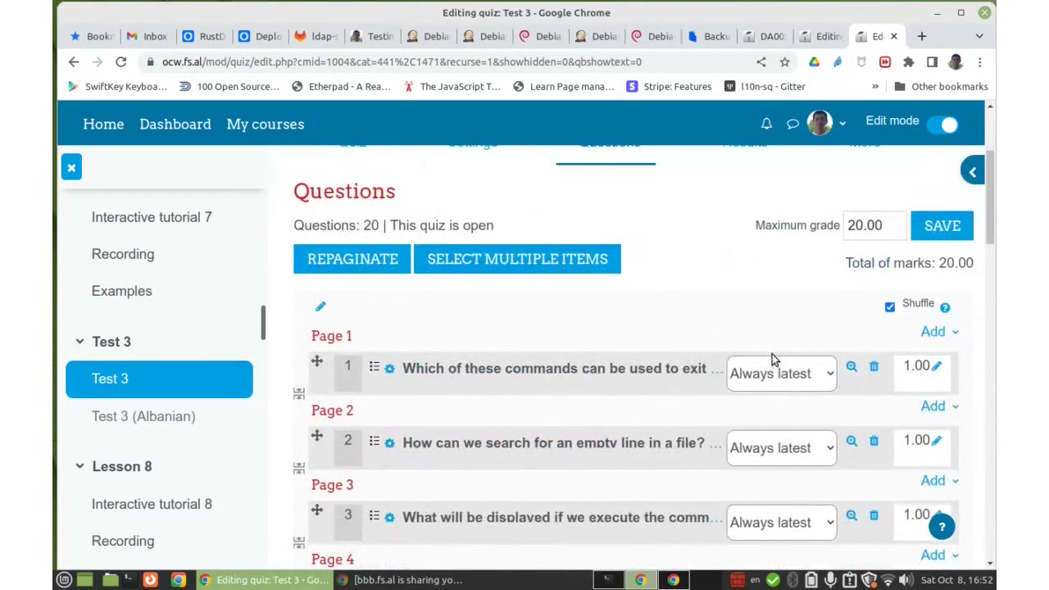
{"action": "scroll", "coordinate": [773, 354], "scroll_direction": "up", "scroll_amount": 1}
{"action": "scroll", "coordinate": [772, 354], "scroll_direction": "up", "scroll_amount": 3}
{"action": "scroll", "coordinate": [770, 361], "scroll_direction": "down", "scroll_amount": 4}
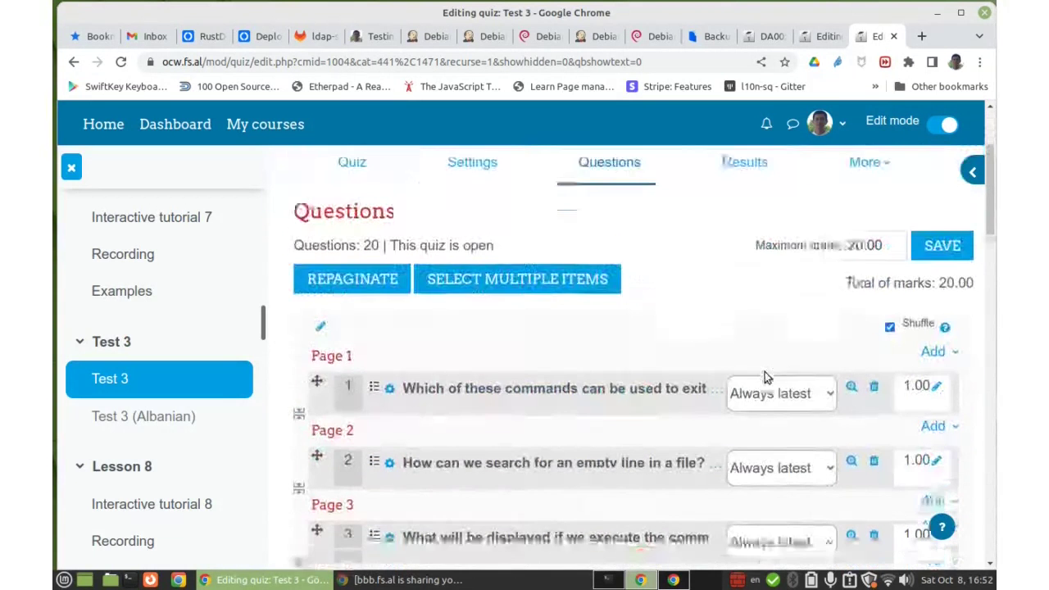
{"action": "scroll", "coordinate": [772, 354], "scroll_direction": "up", "scroll_amount": 3}
{"action": "left_click", "coordinate": [864, 338]}
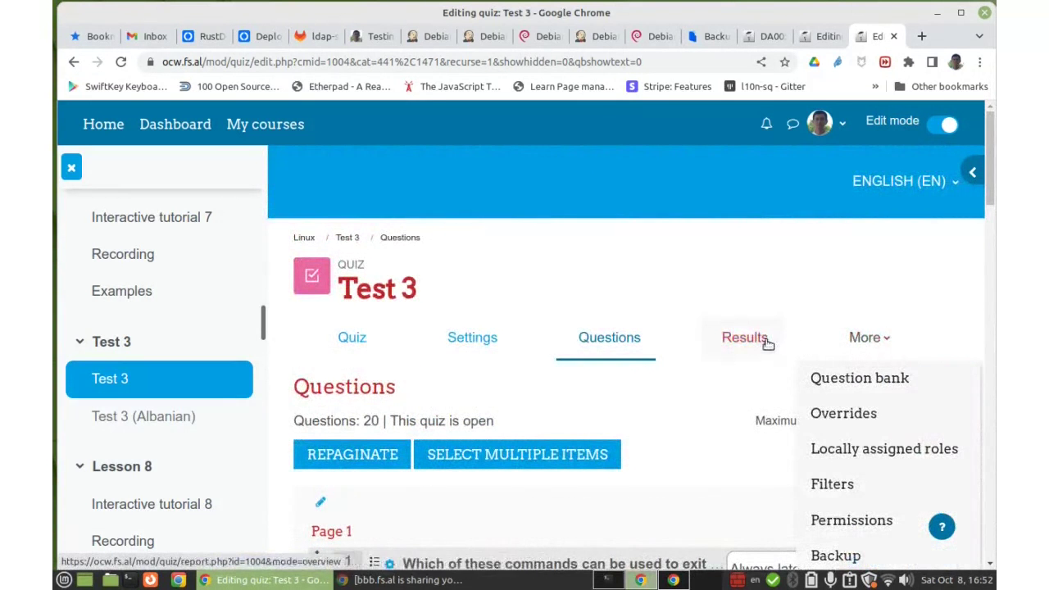
{"action": "scroll", "coordinate": [771, 350], "scroll_direction": "down", "scroll_amount": 3}
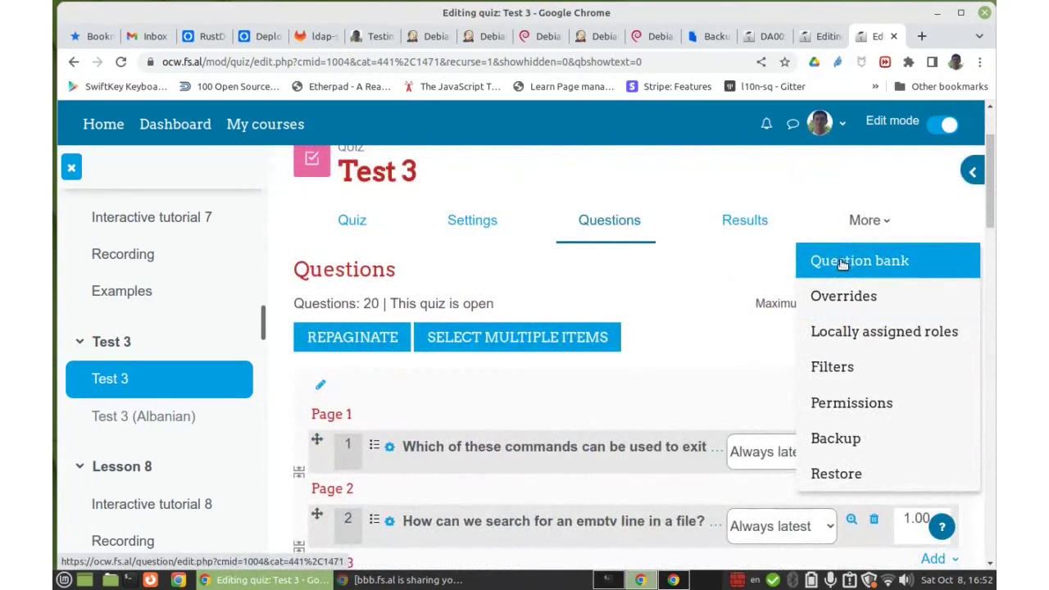
{"action": "left_click", "coordinate": [841, 261]}
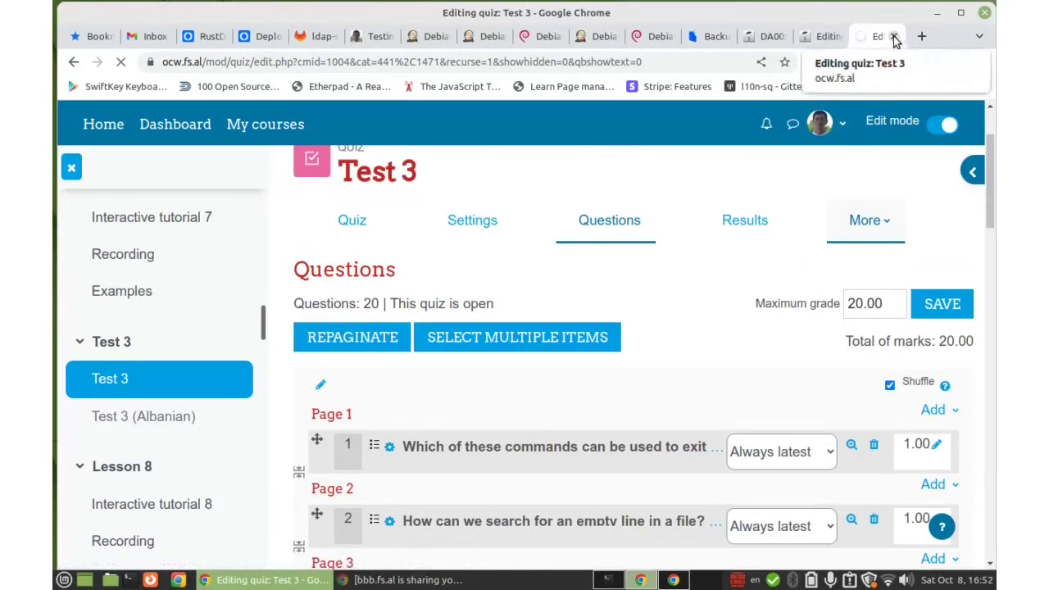
Step: Return to the Quiz 1 questions page and open that quiz's question bank
{"action": "scroll", "coordinate": [459, 361], "scroll_direction": "up", "scroll_amount": 3}
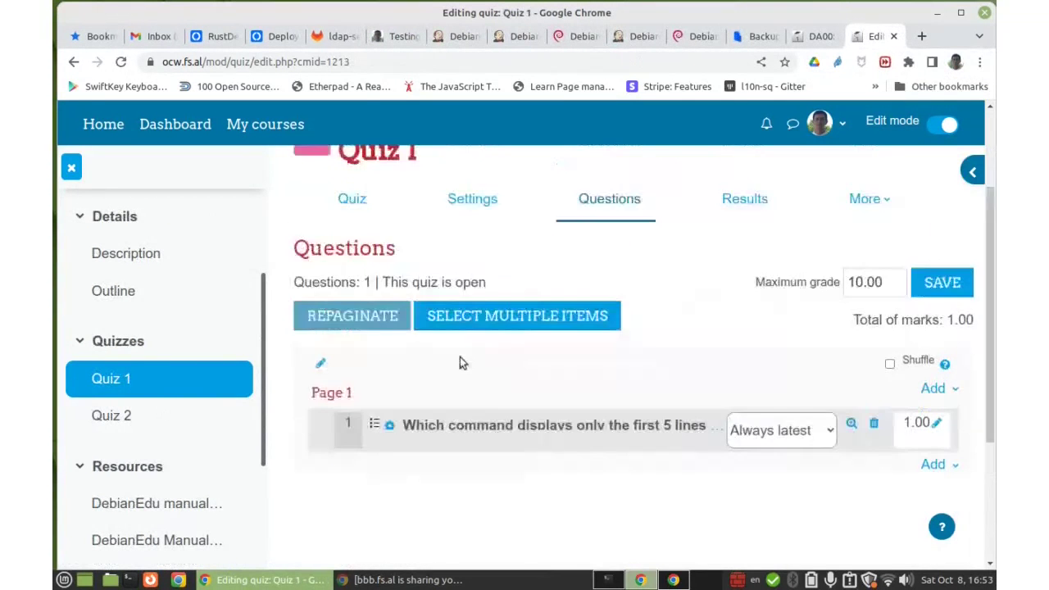
{"action": "left_click", "coordinate": [881, 343]}
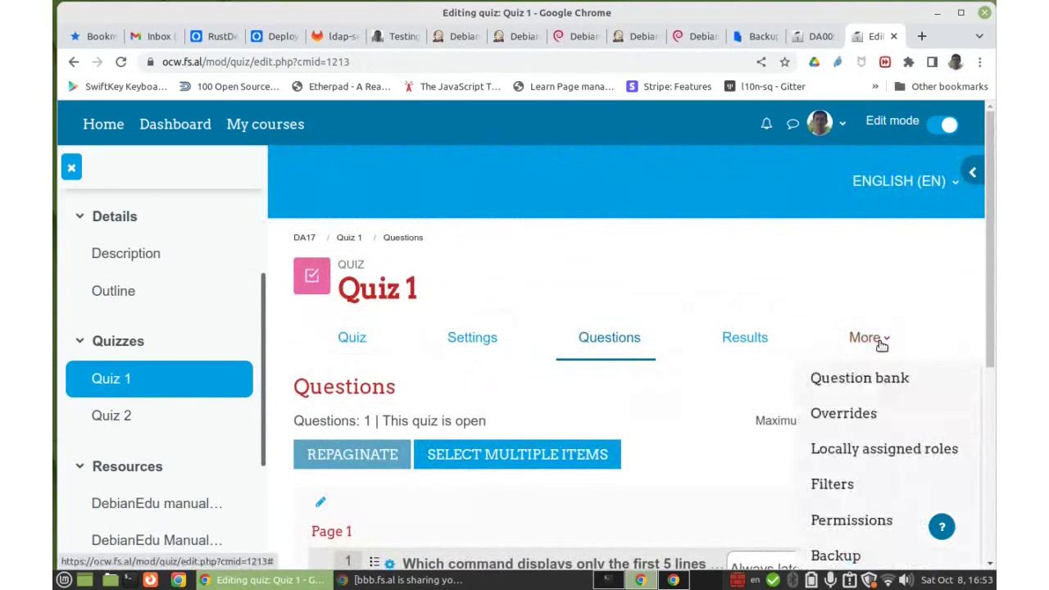
{"action": "left_click", "coordinate": [861, 378]}
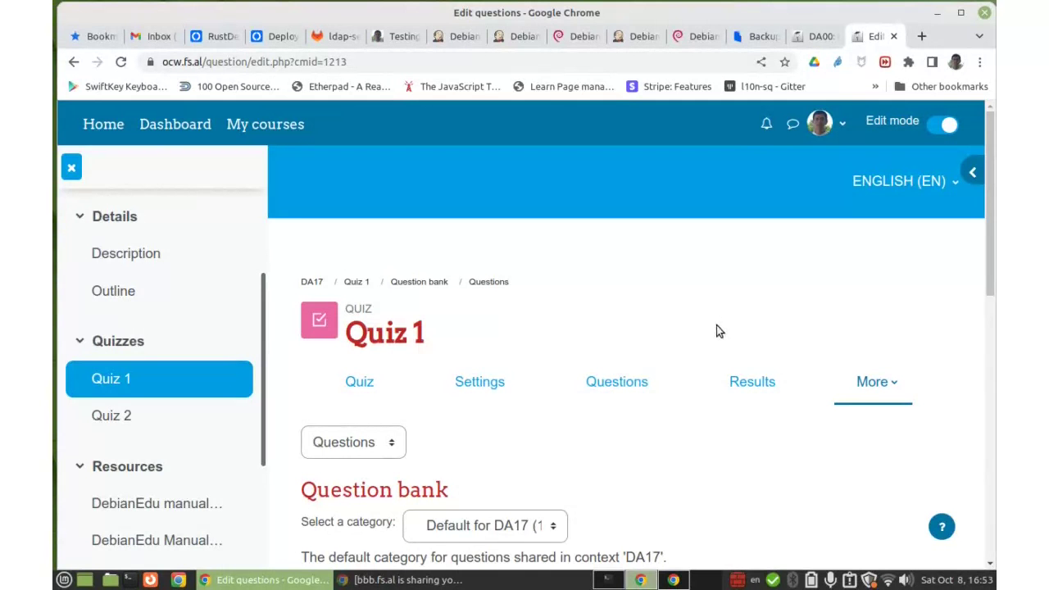
Step: Open the course overview in a separate browser tab and go to the Linux Commands course
{"action": "right_click", "coordinate": [266, 126]}
{"action": "left_click", "coordinate": [312, 138]}
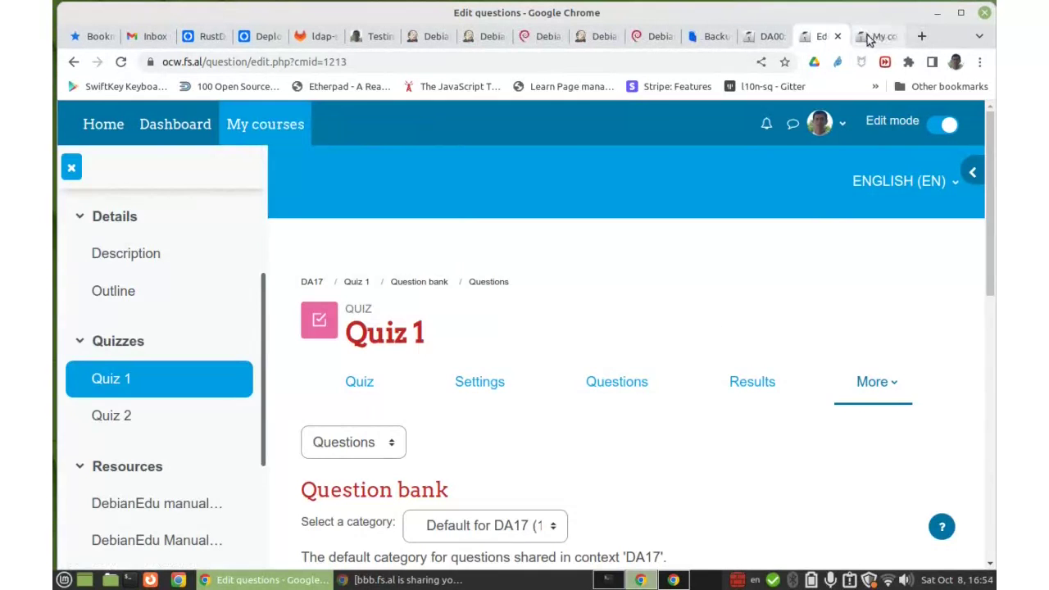
{"action": "left_click", "coordinate": [872, 38]}
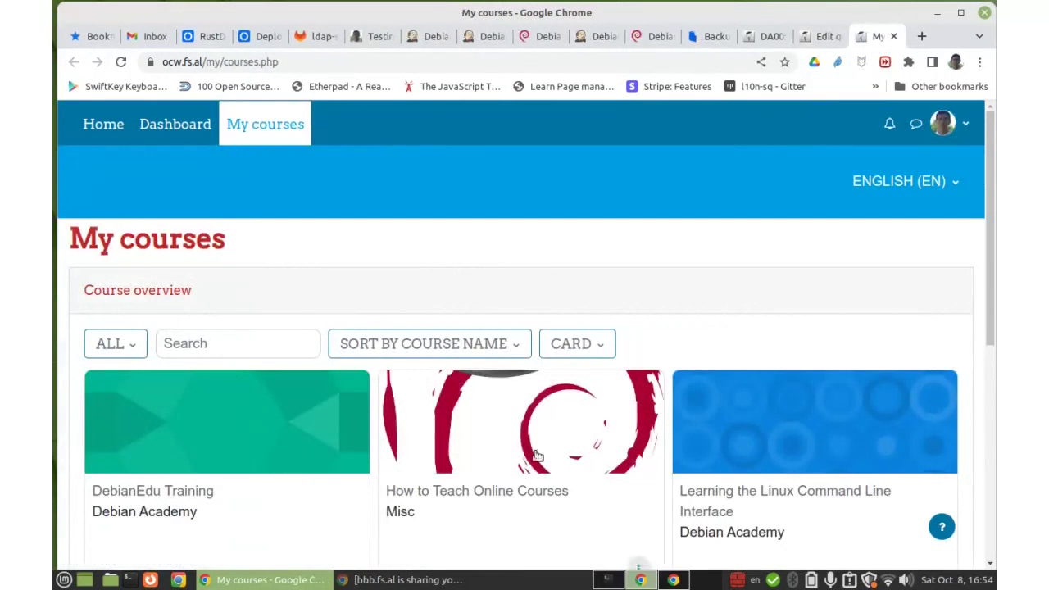
{"action": "scroll", "coordinate": [530, 446], "scroll_direction": "down", "scroll_amount": 2}
{"action": "scroll", "coordinate": [530, 446], "scroll_direction": "down", "scroll_amount": 5}
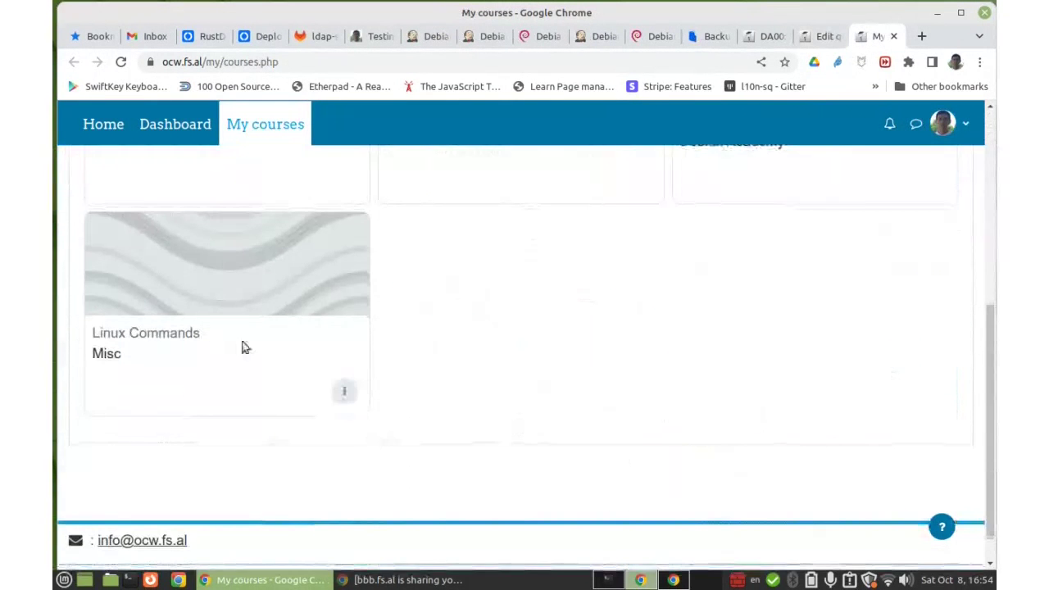
{"action": "left_click", "coordinate": [167, 335]}
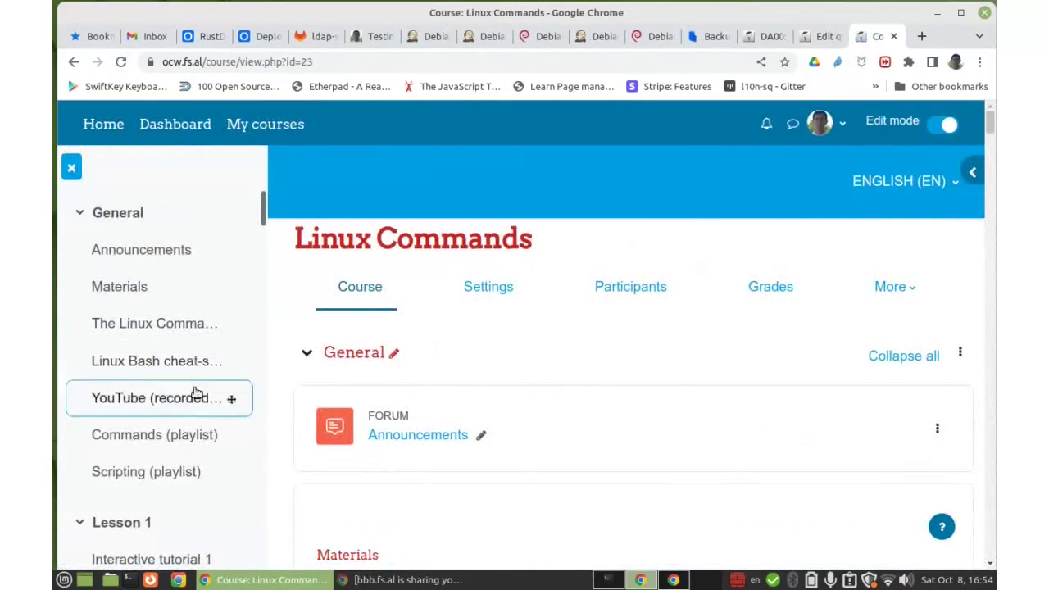
Step: Find Test 1 in the Linux Commands course and open its questions page
{"action": "scroll", "coordinate": [197, 388], "scroll_direction": "down", "scroll_amount": 2}
{"action": "scroll", "coordinate": [180, 377], "scroll_direction": "down", "scroll_amount": 2}
{"action": "scroll", "coordinate": [176, 356], "scroll_direction": "down", "scroll_amount": 2}
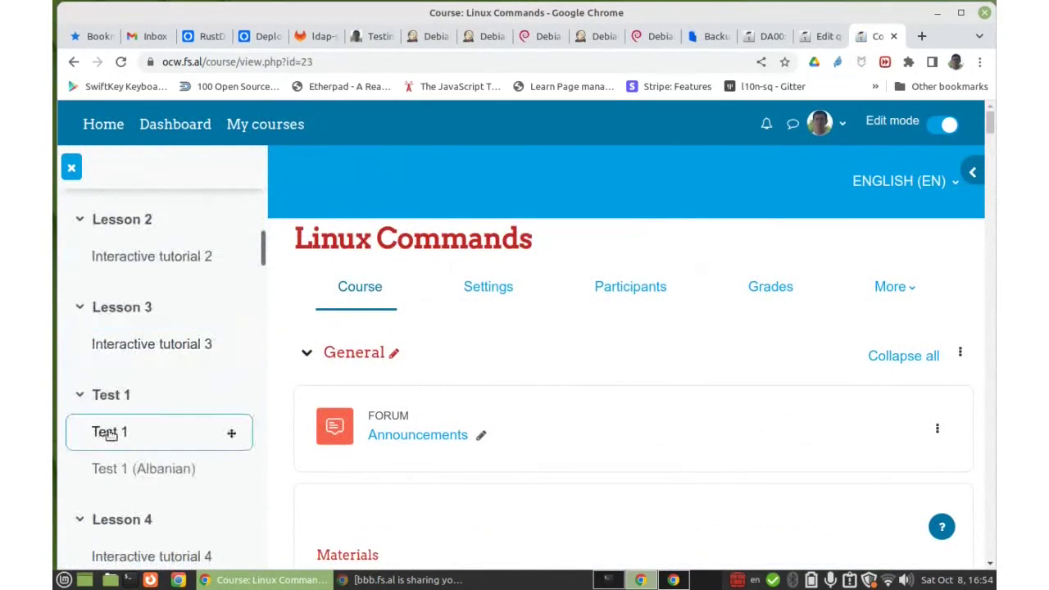
{"action": "left_click", "coordinate": [108, 435]}
{"action": "scroll", "coordinate": [516, 320], "scroll_direction": "down", "scroll_amount": 2}
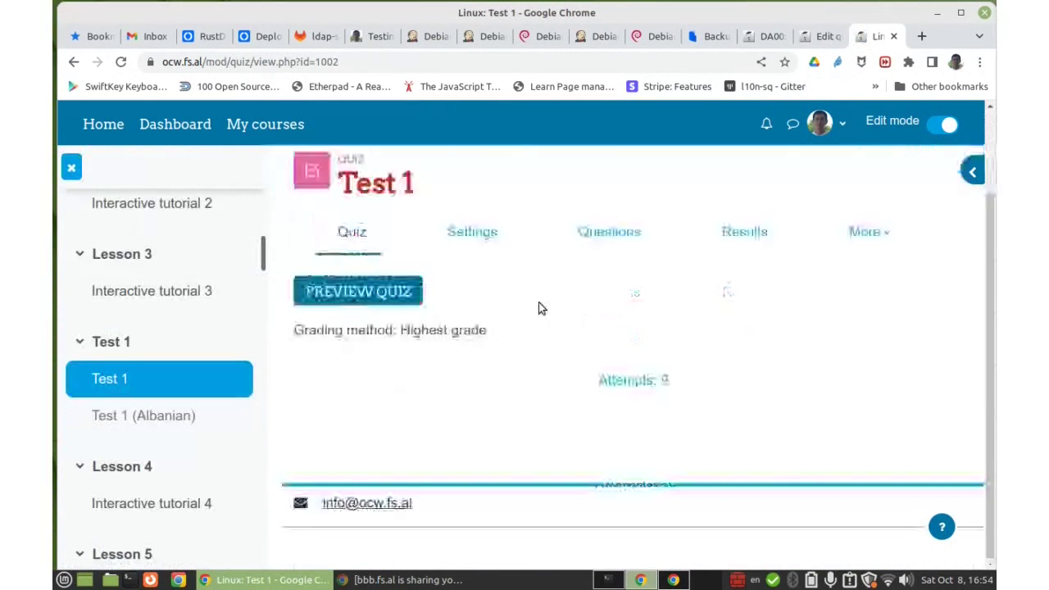
{"action": "left_click", "coordinate": [591, 233]}
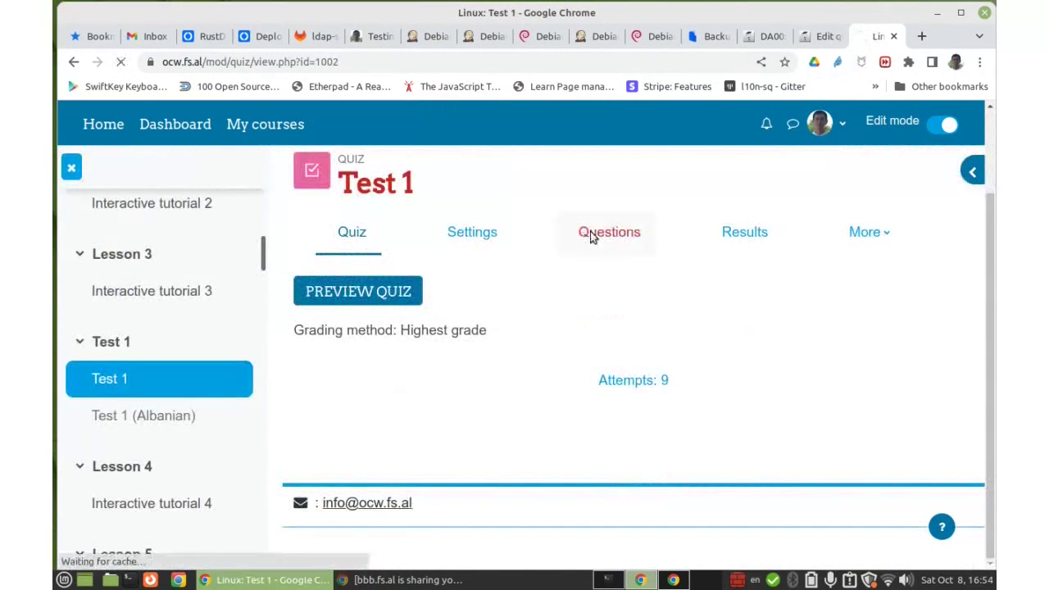
Step: Check the number of questions in Test 1 and look through the first questions in its list
{"action": "scroll", "coordinate": [445, 328], "scroll_direction": "down", "scroll_amount": 2}
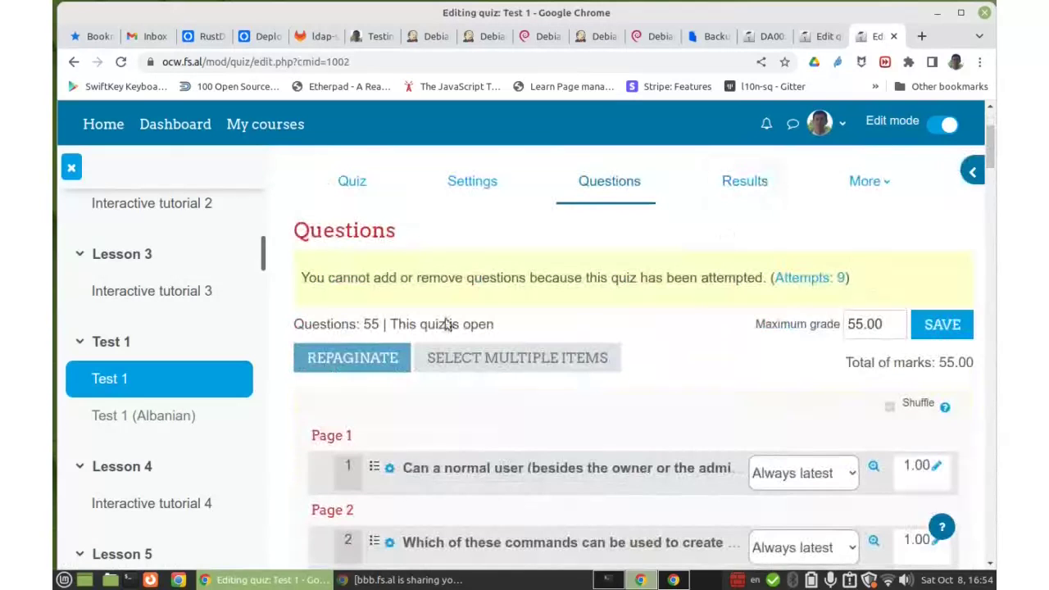
{"action": "left_click_drag", "start_coordinate": [359, 326], "coordinate": [382, 326]}
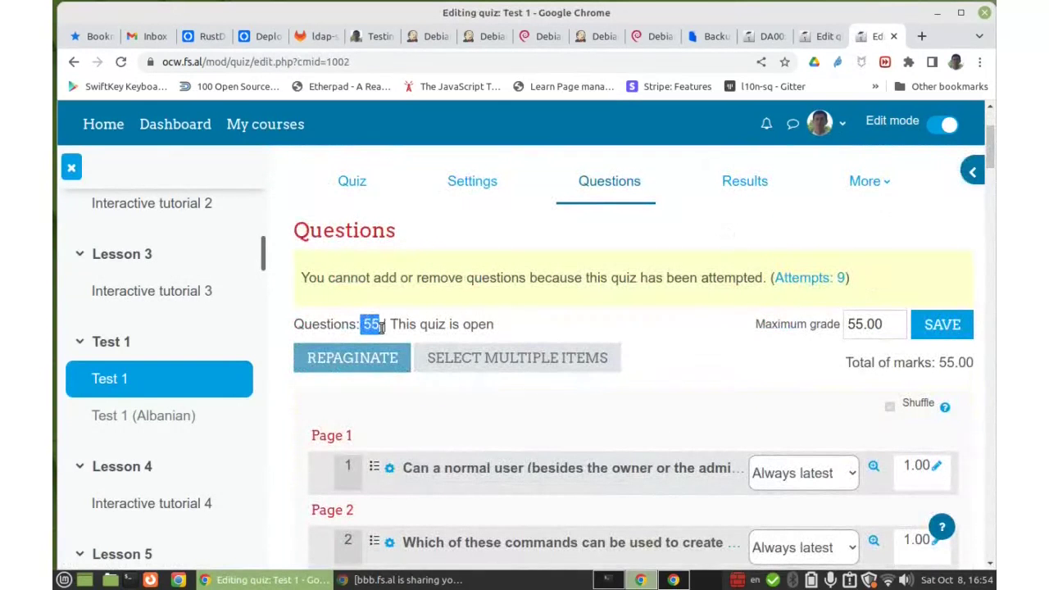
{"action": "scroll", "coordinate": [382, 395], "scroll_direction": "down", "scroll_amount": 3}
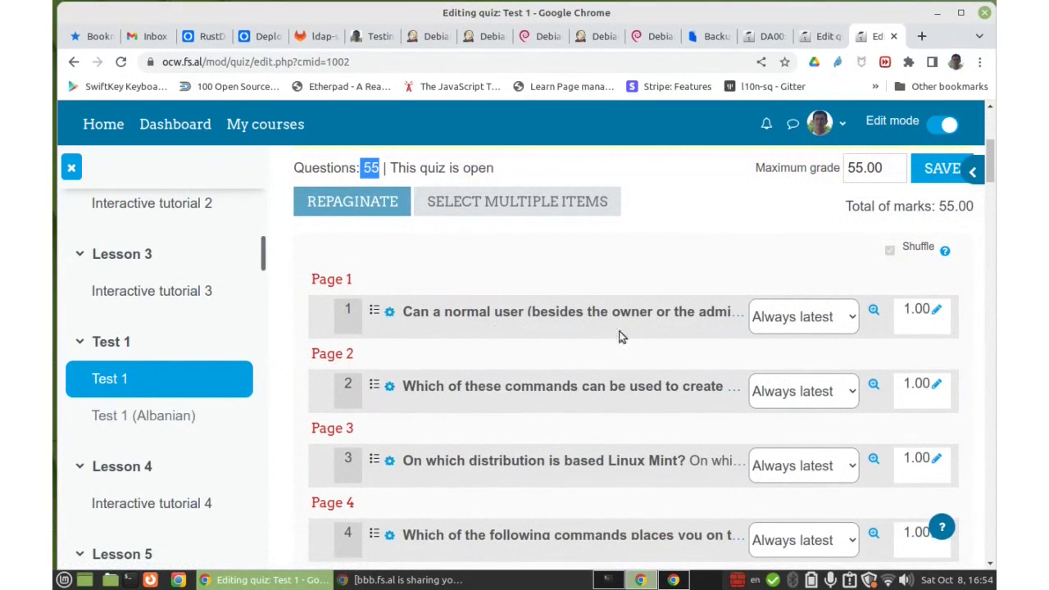
{"action": "scroll", "coordinate": [600, 338], "scroll_direction": "down", "scroll_amount": 3}
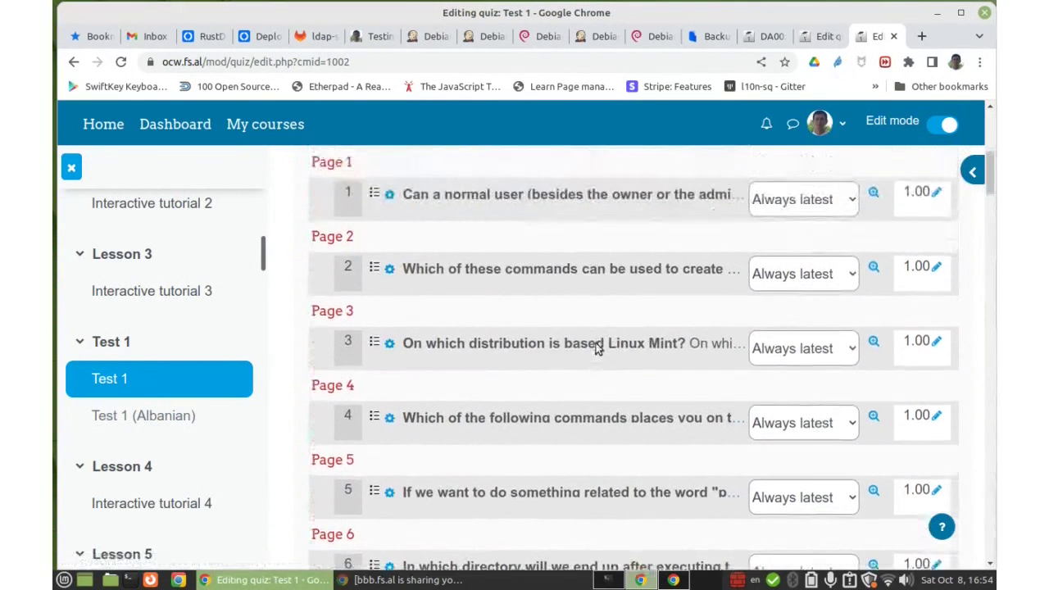
{"action": "scroll", "coordinate": [597, 345], "scroll_direction": "up", "scroll_amount": 1}
{"action": "scroll", "coordinate": [554, 357], "scroll_direction": "up", "scroll_amount": 1}
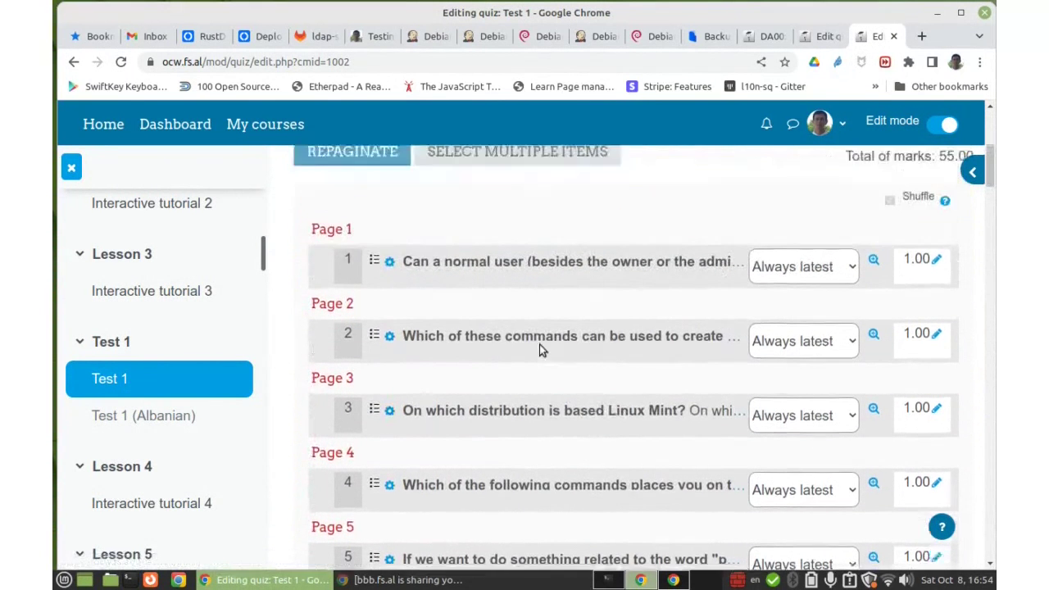
{"action": "scroll", "coordinate": [539, 344], "scroll_direction": "up", "scroll_amount": 3}
{"action": "double_click", "coordinate": [370, 323]}
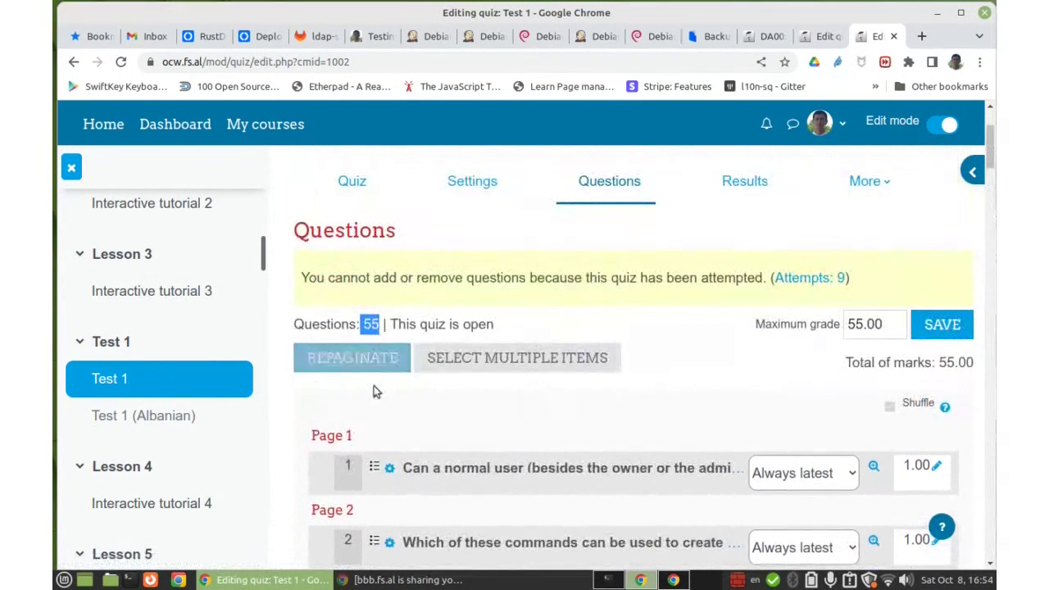
Step: Open the questions page of Test 4 in the Linux course and check the number of questions in it
{"action": "scroll", "coordinate": [391, 427], "scroll_direction": "down", "scroll_amount": 2}
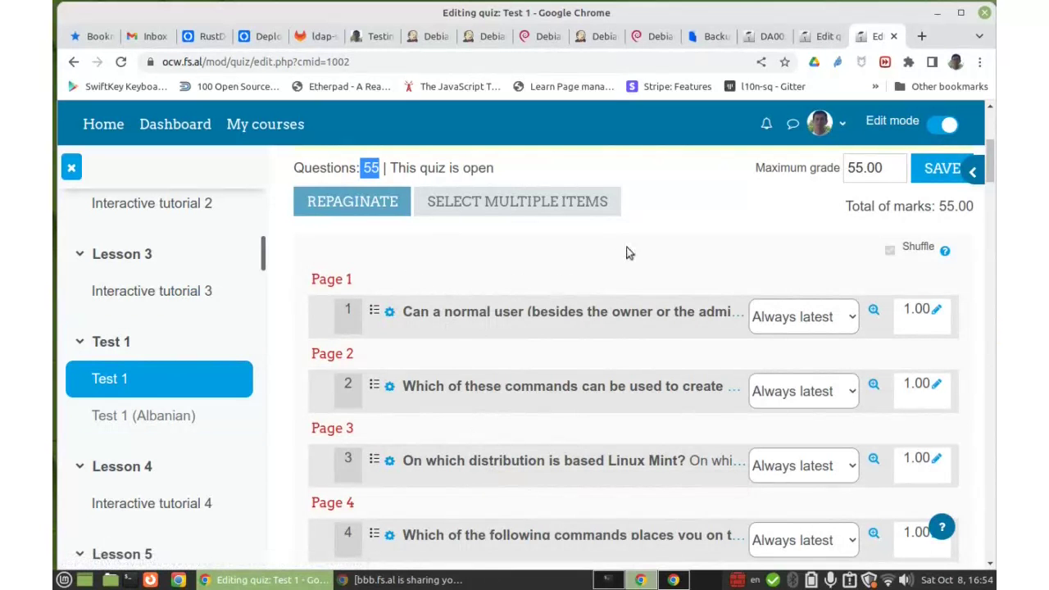
{"action": "left_click", "coordinate": [435, 262]}
{"action": "scroll", "coordinate": [164, 385], "scroll_direction": "down", "scroll_amount": 12}
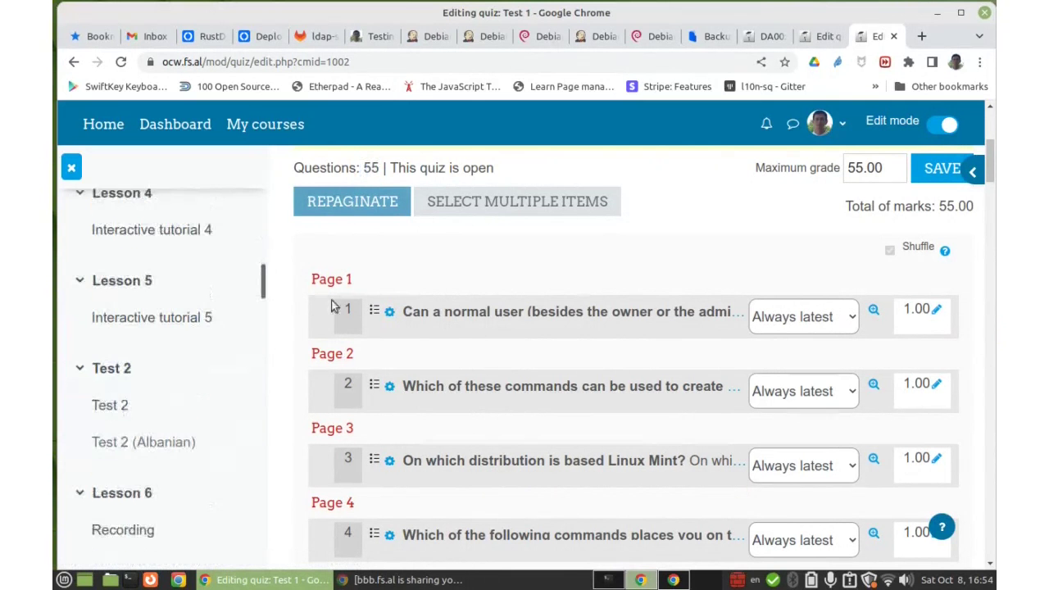
{"action": "scroll", "coordinate": [164, 390], "scroll_direction": "down", "scroll_amount": 15}
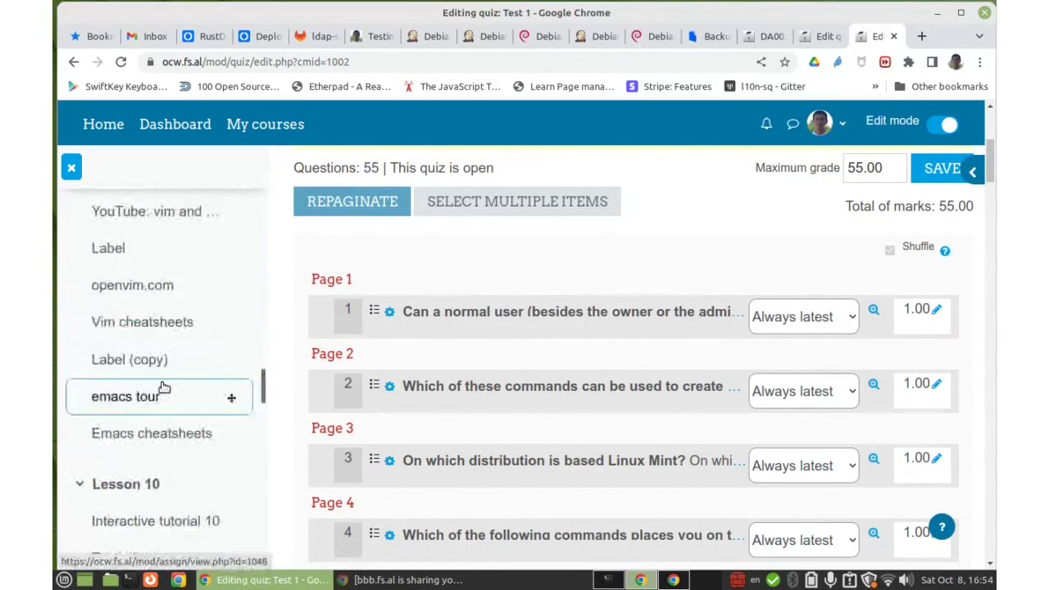
{"action": "scroll", "coordinate": [154, 374], "scroll_direction": "up", "scroll_amount": 4}
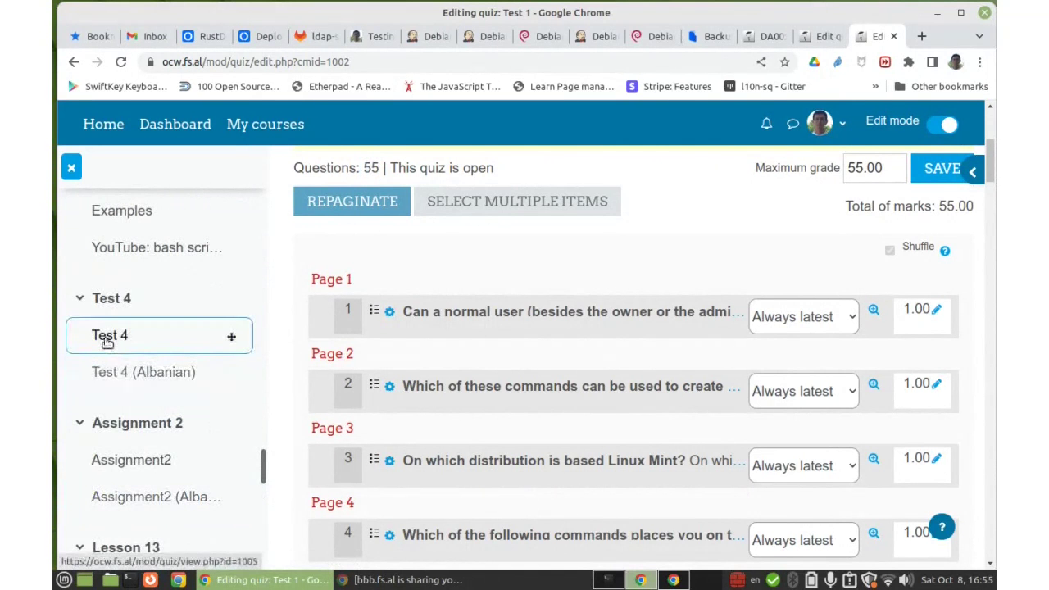
{"action": "left_click", "coordinate": [106, 343]}
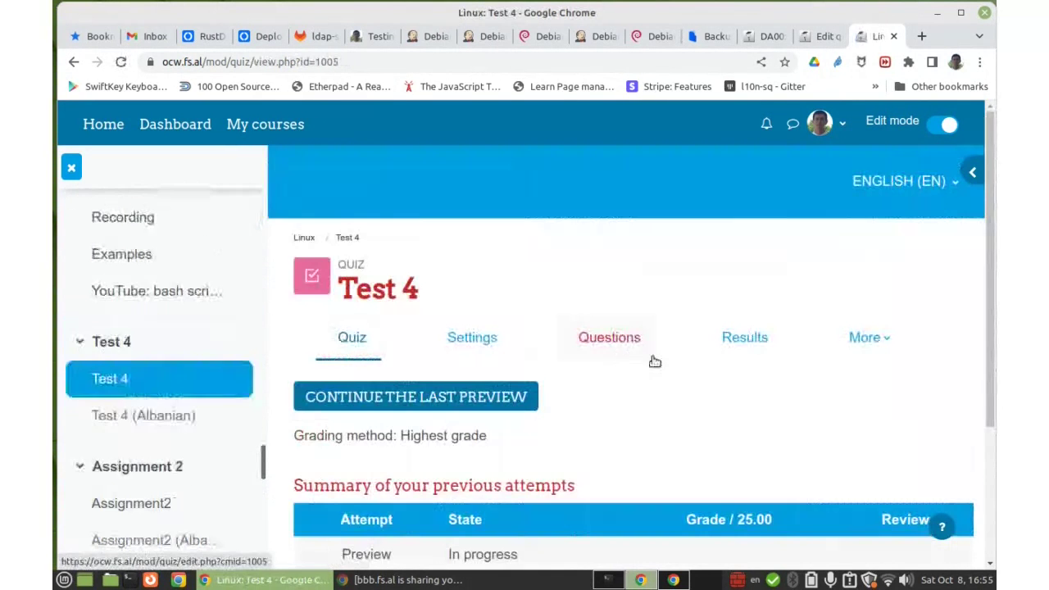
{"action": "left_click", "coordinate": [607, 334]}
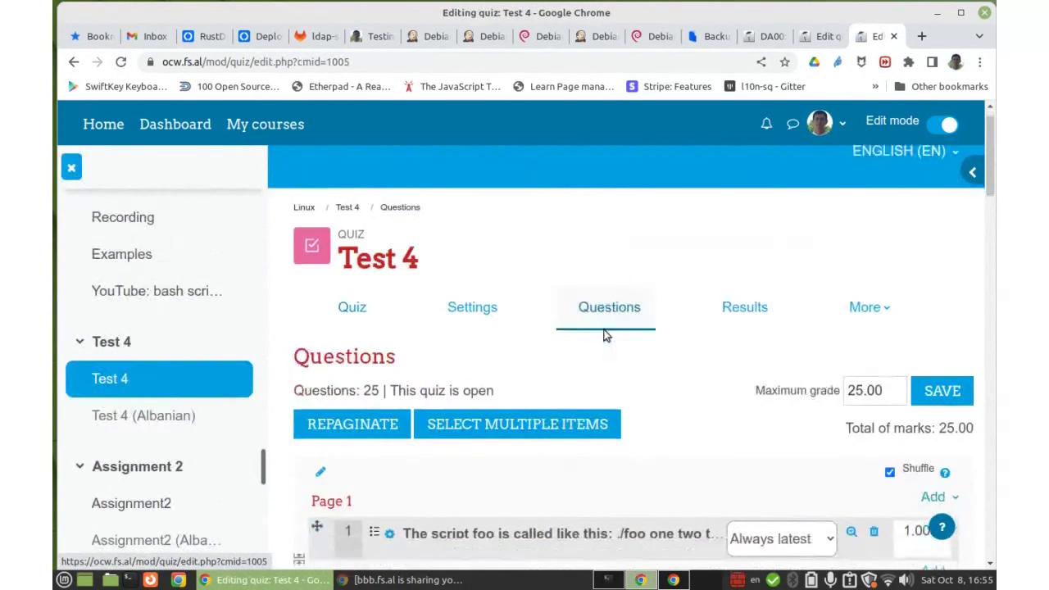
{"action": "scroll", "coordinate": [492, 303], "scroll_direction": "down", "scroll_amount": 2}
{"action": "left_click_drag", "start_coordinate": [365, 264], "coordinate": [384, 264]}
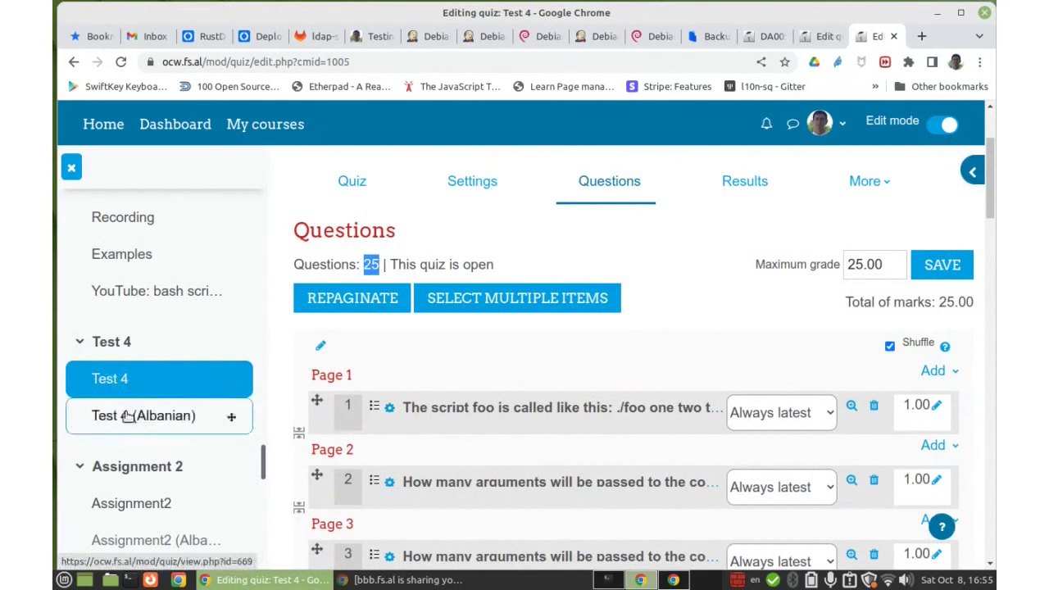
Step: Open the questions page of Test 5 and check how many questions that quiz contains
{"action": "scroll", "coordinate": [188, 410], "scroll_direction": "down", "scroll_amount": 4}
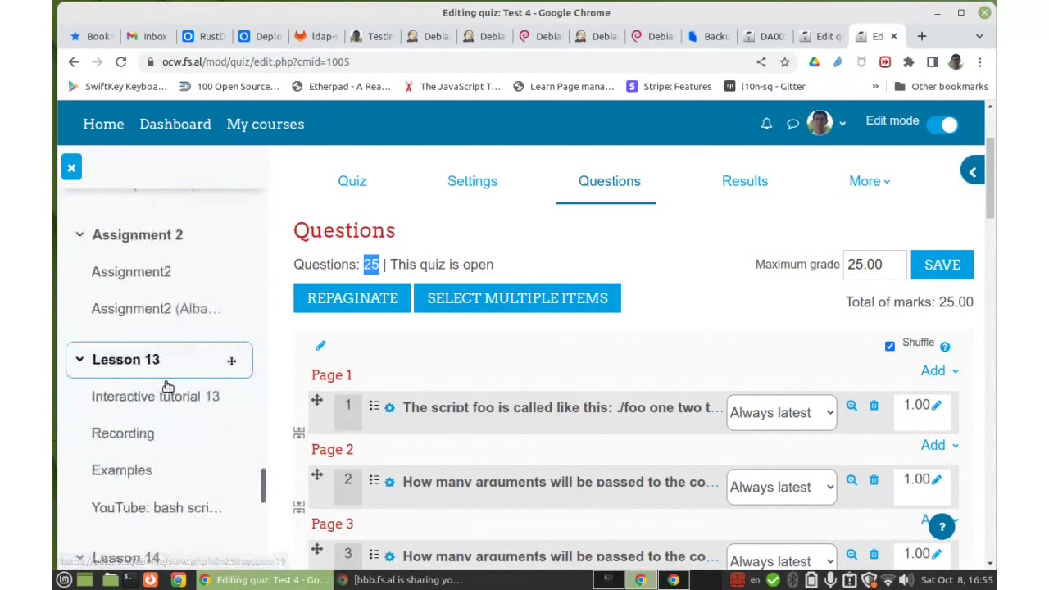
{"action": "scroll", "coordinate": [168, 385], "scroll_direction": "down", "scroll_amount": 5}
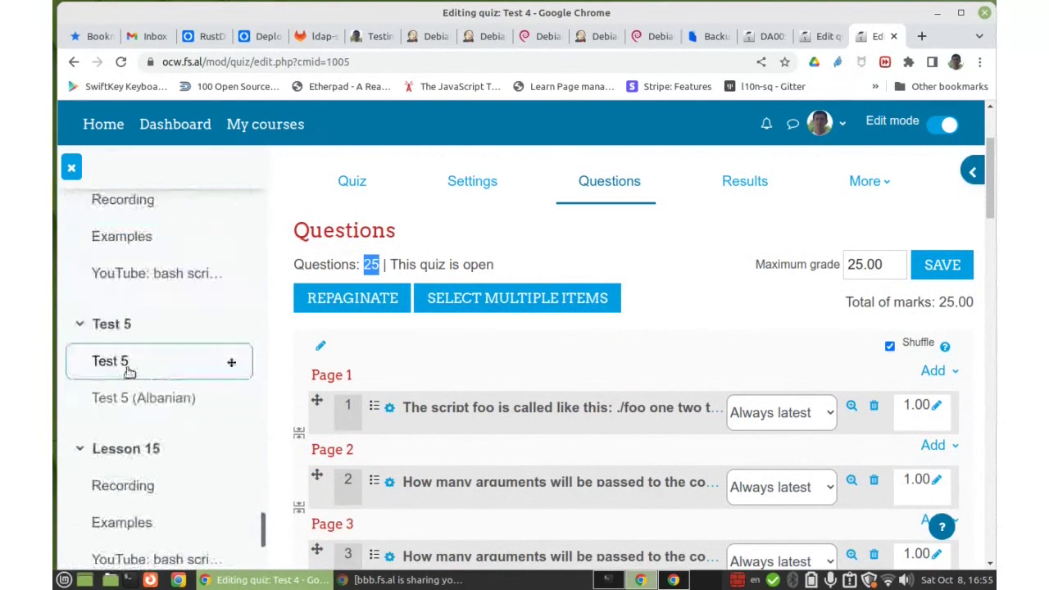
{"action": "left_click", "coordinate": [107, 366]}
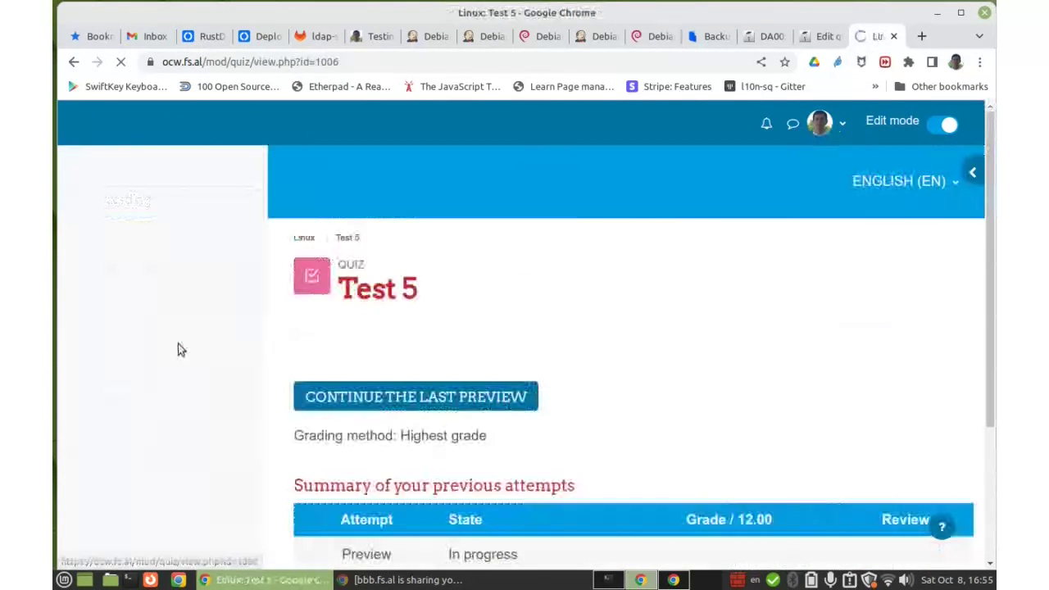
{"action": "left_click", "coordinate": [604, 343]}
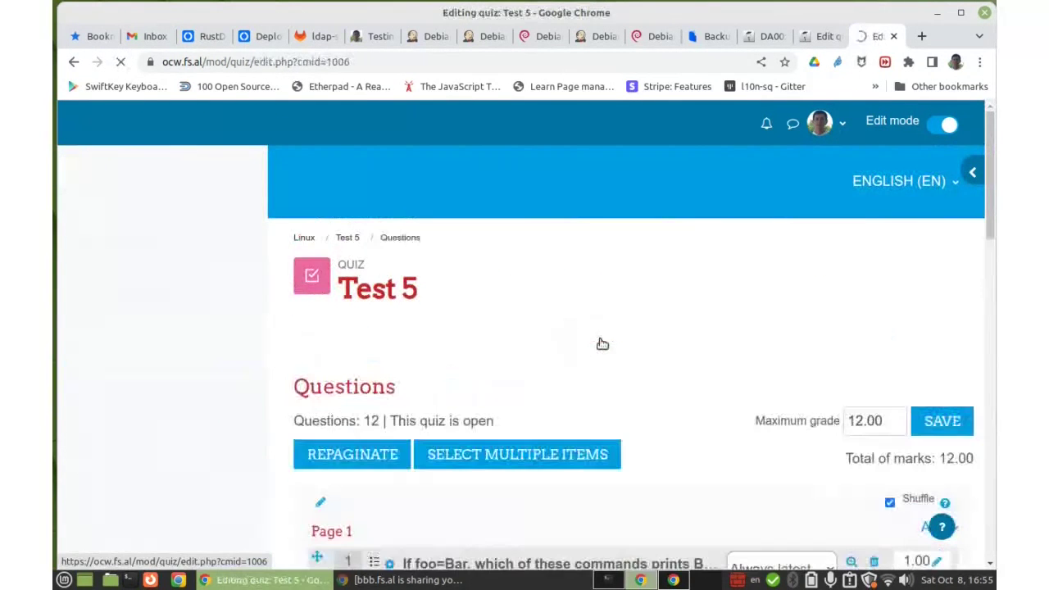
{"action": "scroll", "coordinate": [574, 344], "scroll_direction": "down", "scroll_amount": 3}
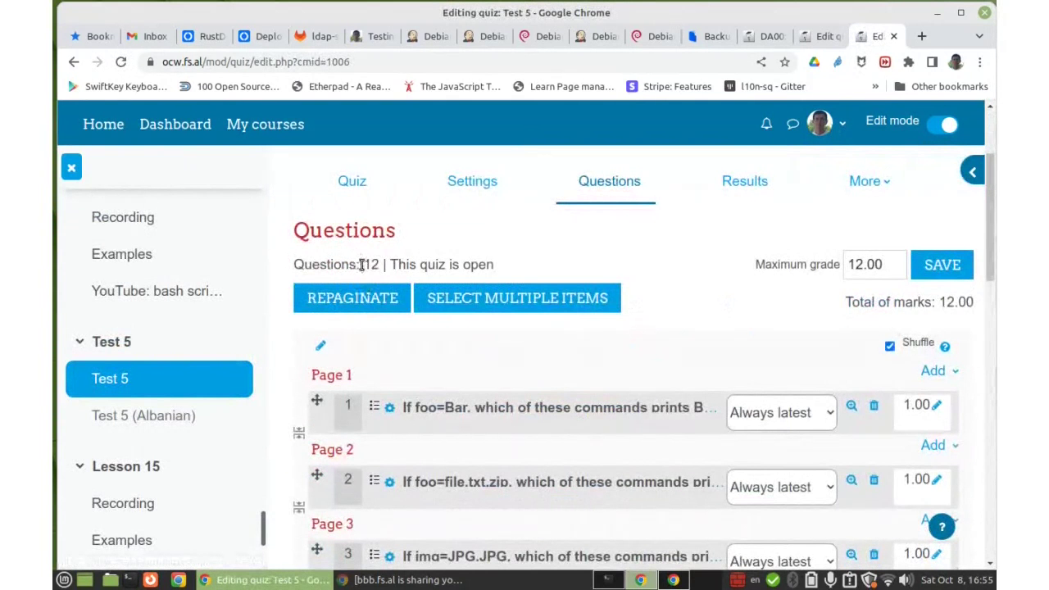
{"action": "double_click", "coordinate": [371, 264]}
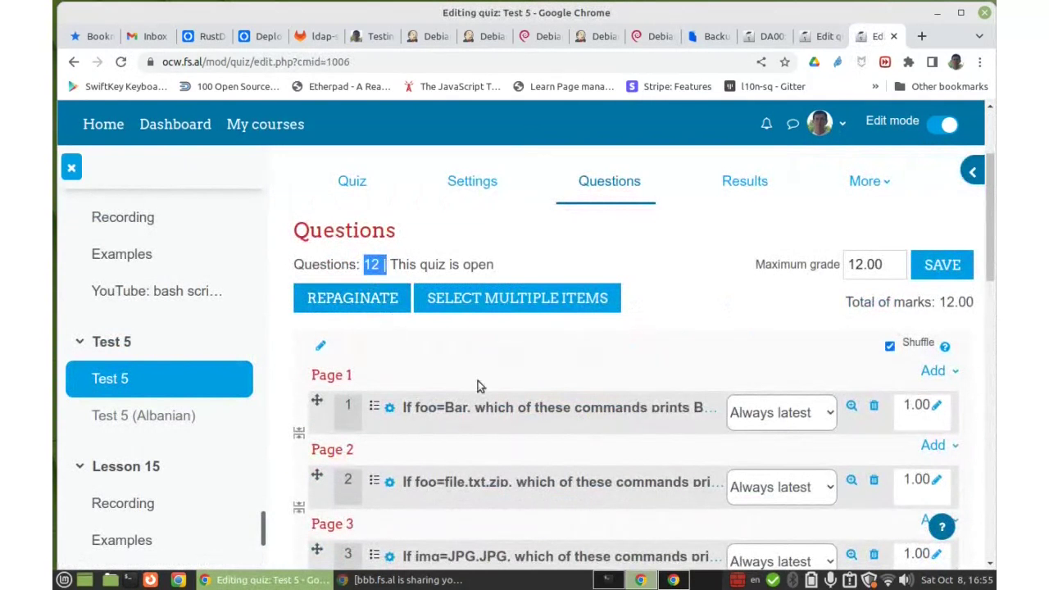
{"action": "left_click", "coordinate": [441, 357]}
Step: Return to the Quiz 1 question bank and look over its category, tag filter and search options
{"action": "left_click", "coordinate": [822, 37]}
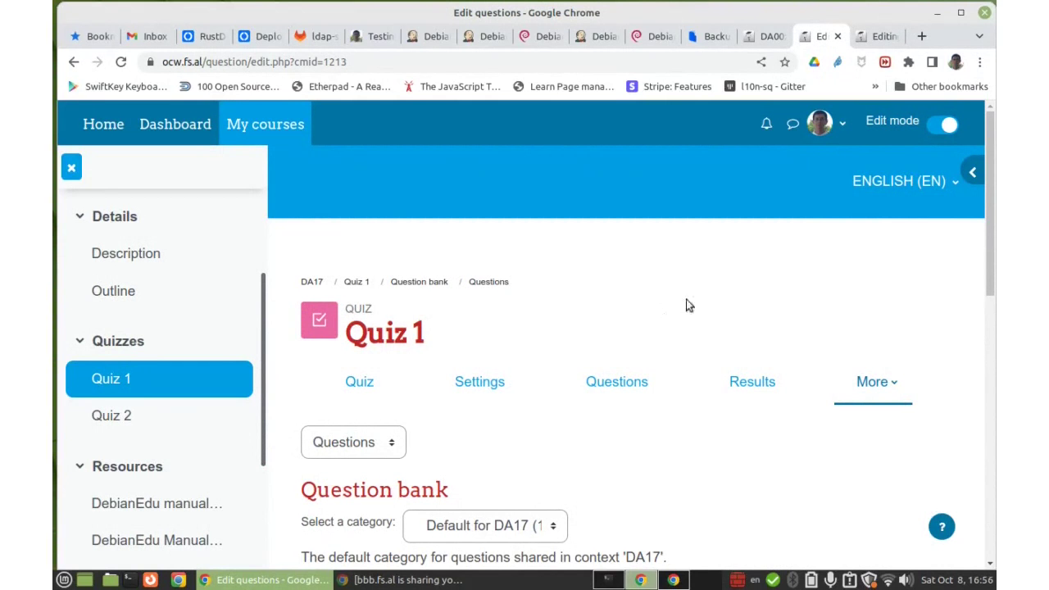
{"action": "scroll", "coordinate": [692, 299], "scroll_direction": "down", "scroll_amount": 2}
{"action": "scroll", "coordinate": [711, 259], "scroll_direction": "down", "scroll_amount": 2}
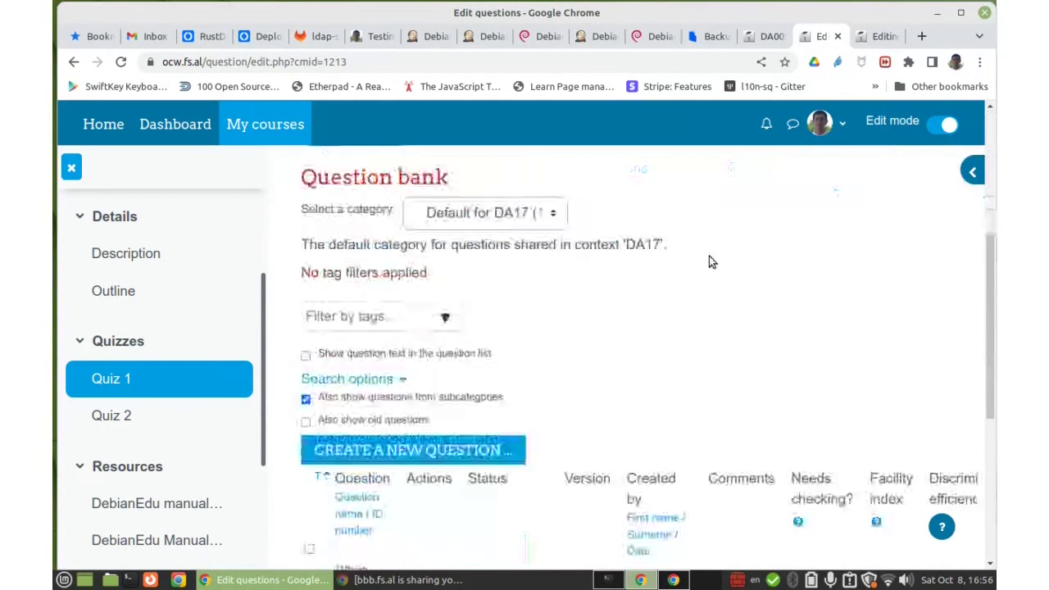
{"action": "scroll", "coordinate": [708, 260], "scroll_direction": "up", "scroll_amount": 1}
{"action": "scroll", "coordinate": [702, 265], "scroll_direction": "down", "scroll_amount": 1}
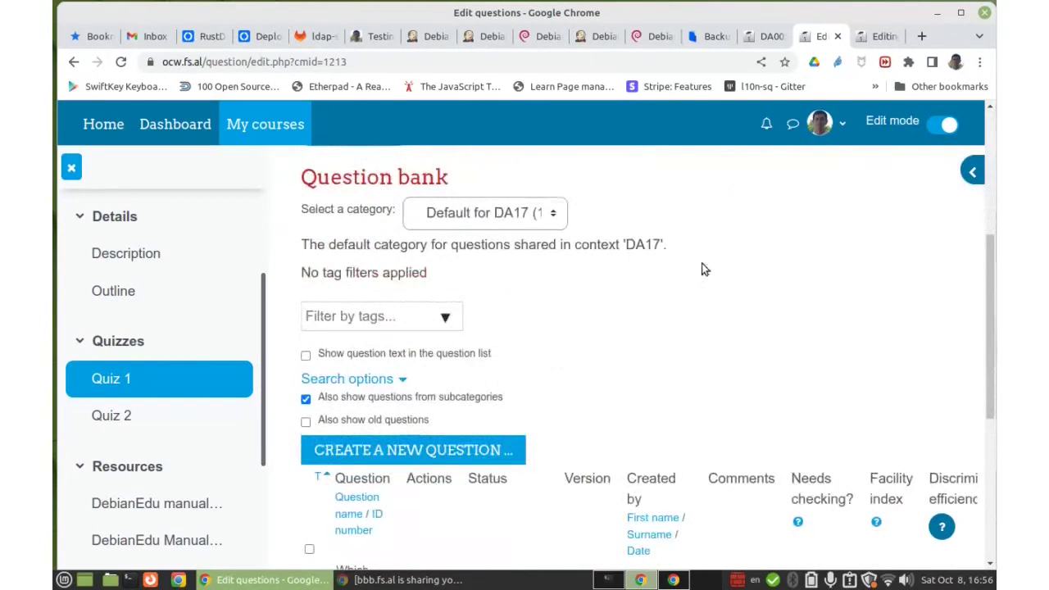
{"action": "scroll", "coordinate": [701, 266], "scroll_direction": "up", "scroll_amount": 2}
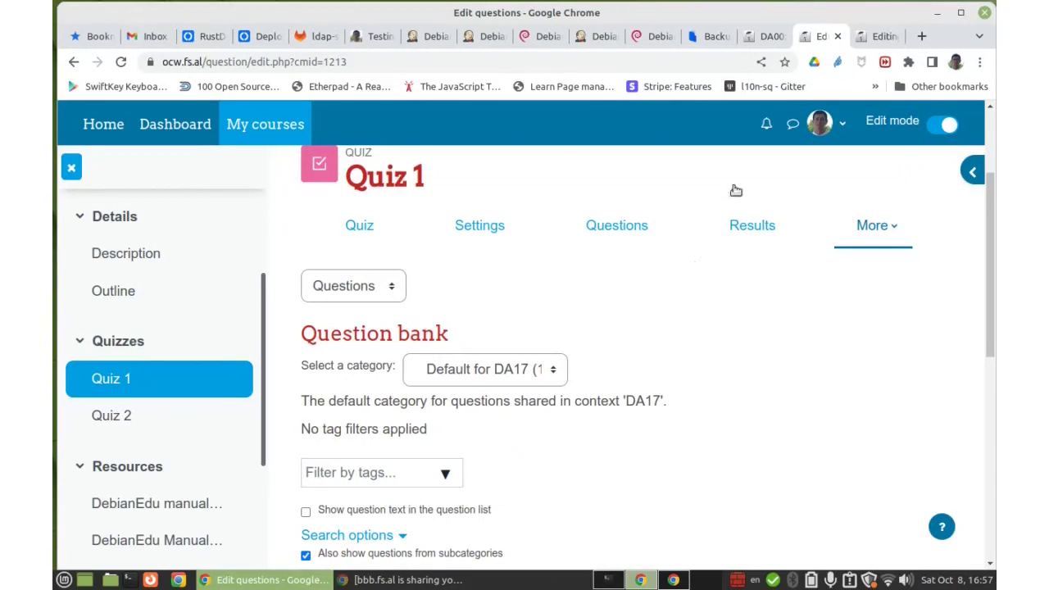
Step: Go back to the Test 5 questions page, preview its first question and highlight the question text
{"action": "left_click", "coordinate": [870, 35]}
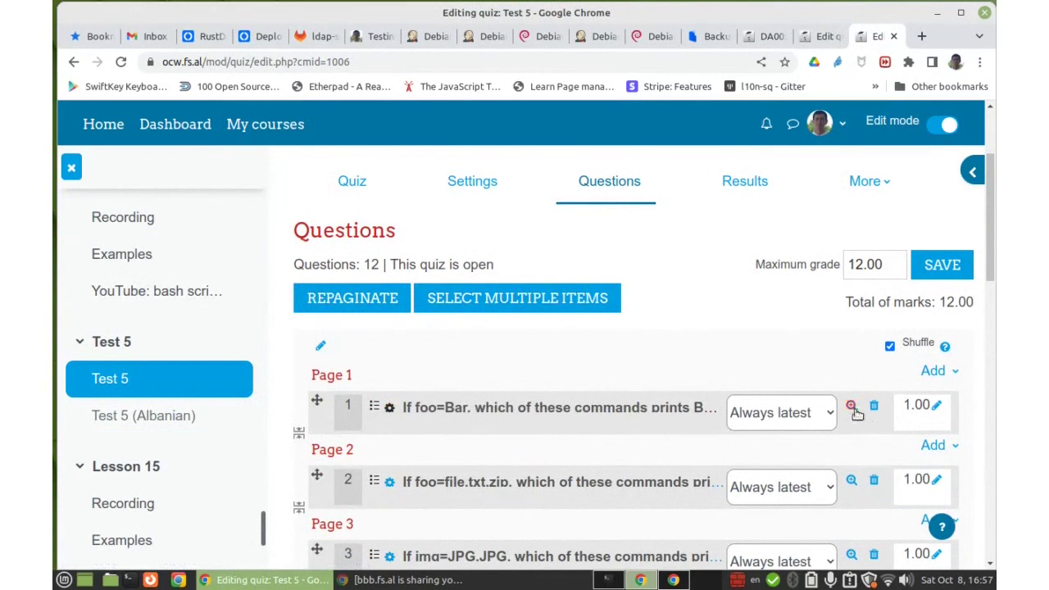
{"action": "scroll", "coordinate": [484, 385], "scroll_direction": "down", "scroll_amount": 3}
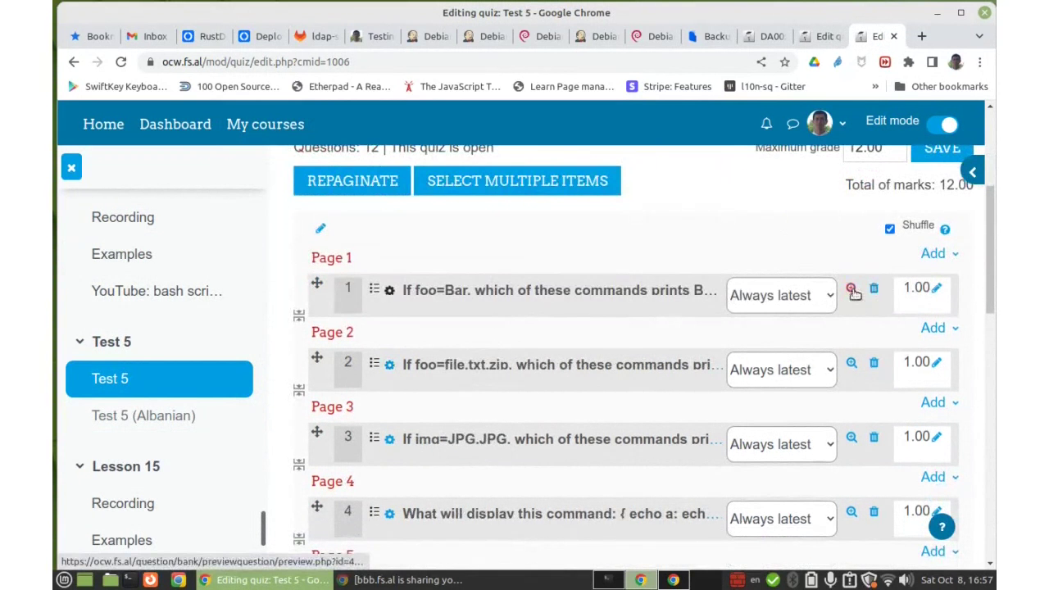
{"action": "left_click", "coordinate": [852, 289]}
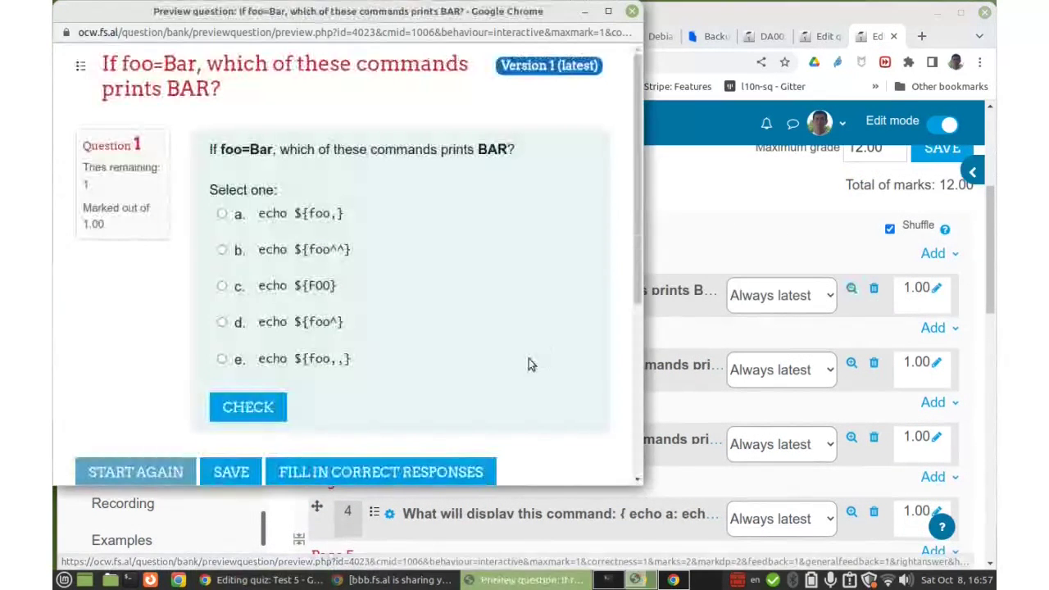
{"action": "left_click_drag", "start_coordinate": [222, 156], "coordinate": [506, 149]}
{"action": "left_click", "coordinate": [481, 156]}
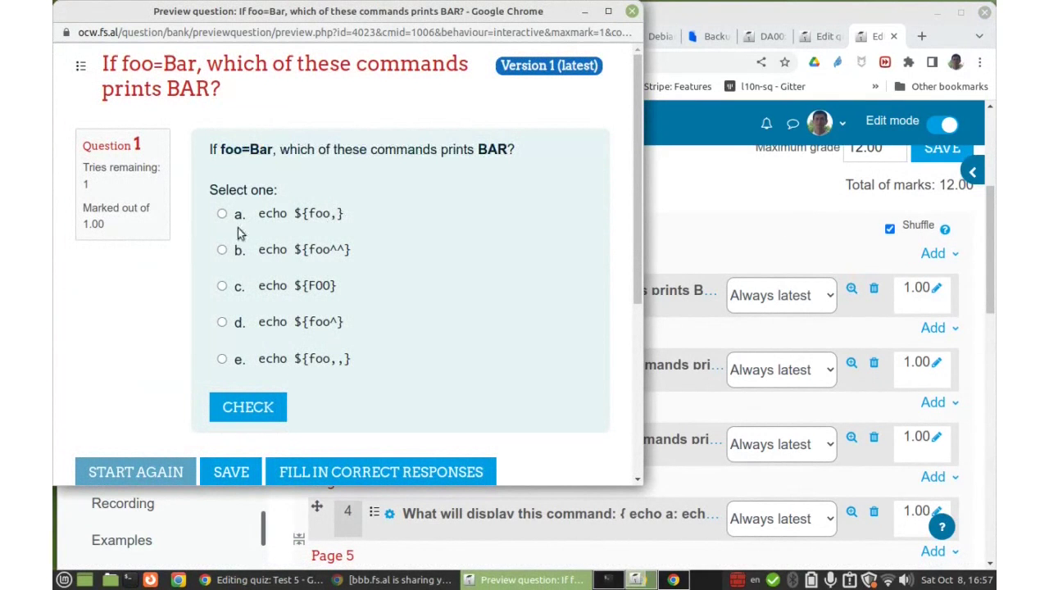
Step: Review the five answer options, choose option b, and highlight the expressions in options b, c and d
{"action": "left_click_drag", "start_coordinate": [259, 212], "coordinate": [363, 356]}
{"action": "left_click", "coordinate": [366, 356]}
{"action": "left_click", "coordinate": [221, 250]}
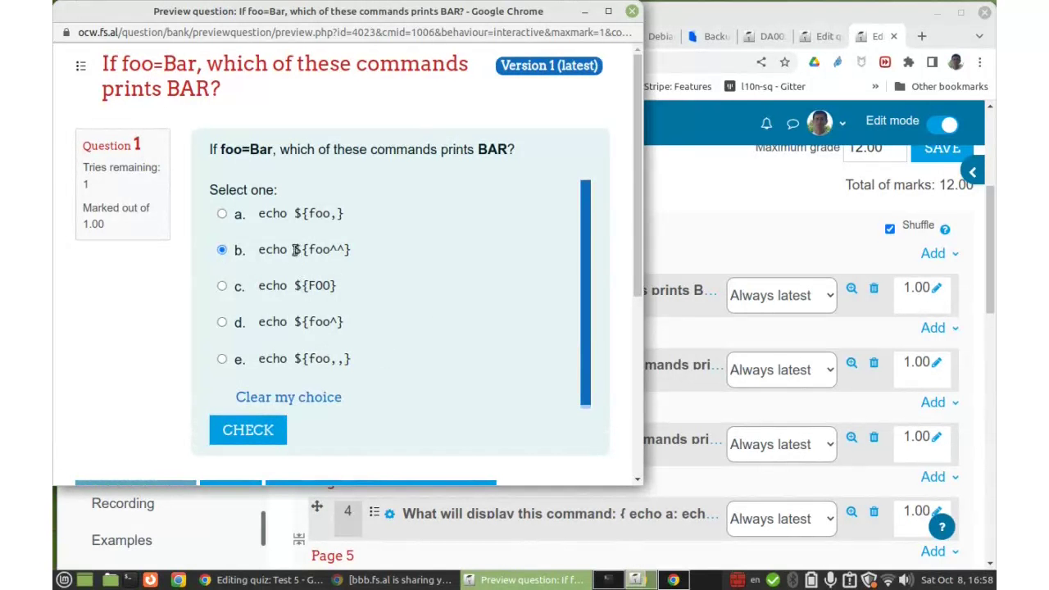
{"action": "left_click_drag", "start_coordinate": [294, 250], "coordinate": [359, 258]}
{"action": "left_click_drag", "start_coordinate": [293, 286], "coordinate": [338, 288]}
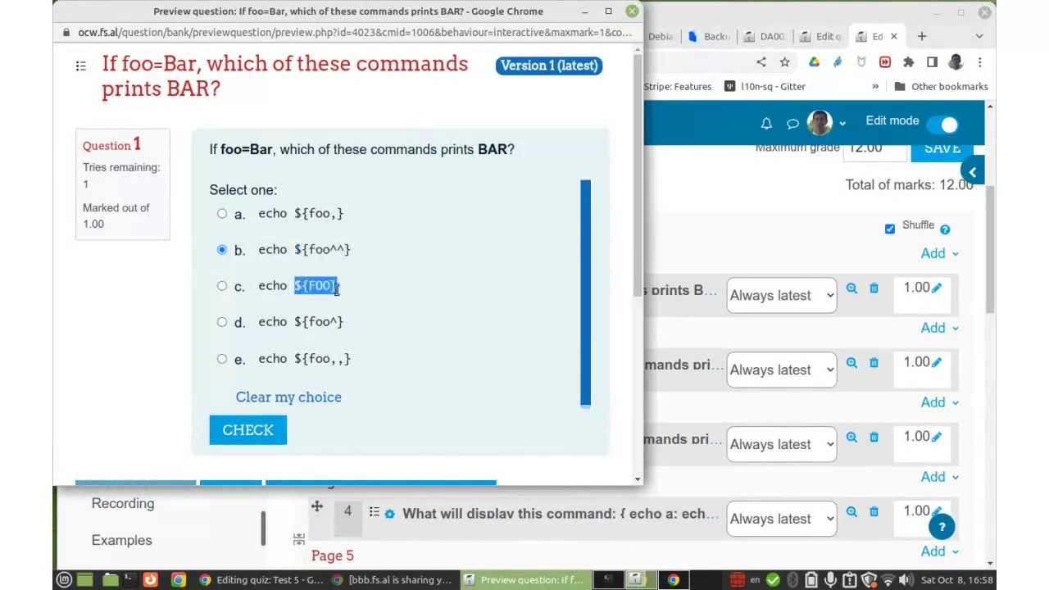
{"action": "left_click", "coordinate": [348, 296]}
{"action": "left_click_drag", "start_coordinate": [294, 322], "coordinate": [353, 330]}
{"action": "left_click", "coordinate": [354, 364]}
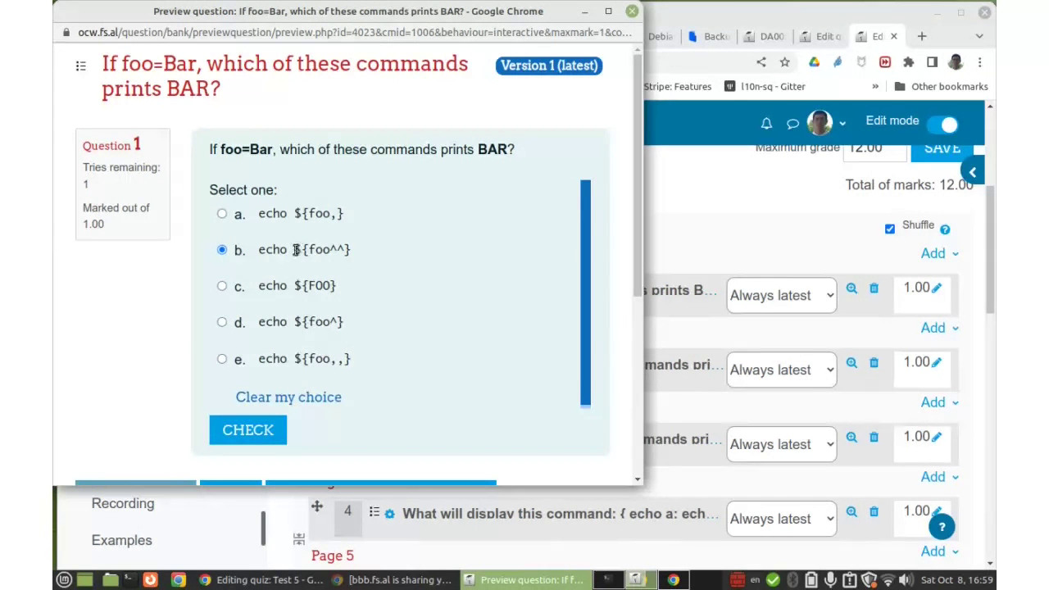
Step: Compare the double caret in option b's ${foo^^} with the single caret in option d's ${foo^}
{"action": "left_click_drag", "start_coordinate": [295, 249], "coordinate": [352, 259]}
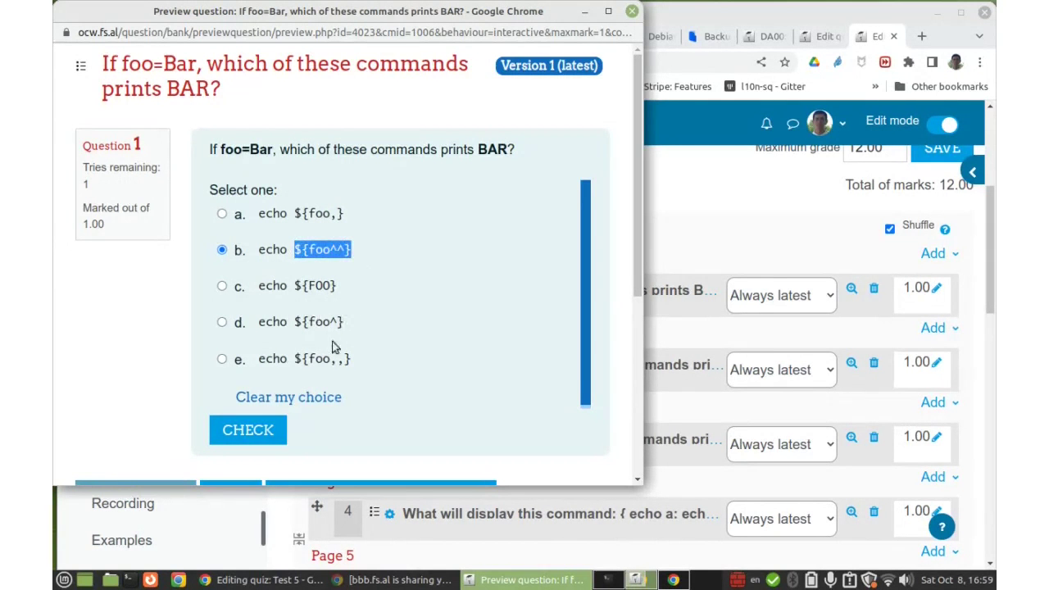
{"action": "left_click", "coordinate": [382, 315]}
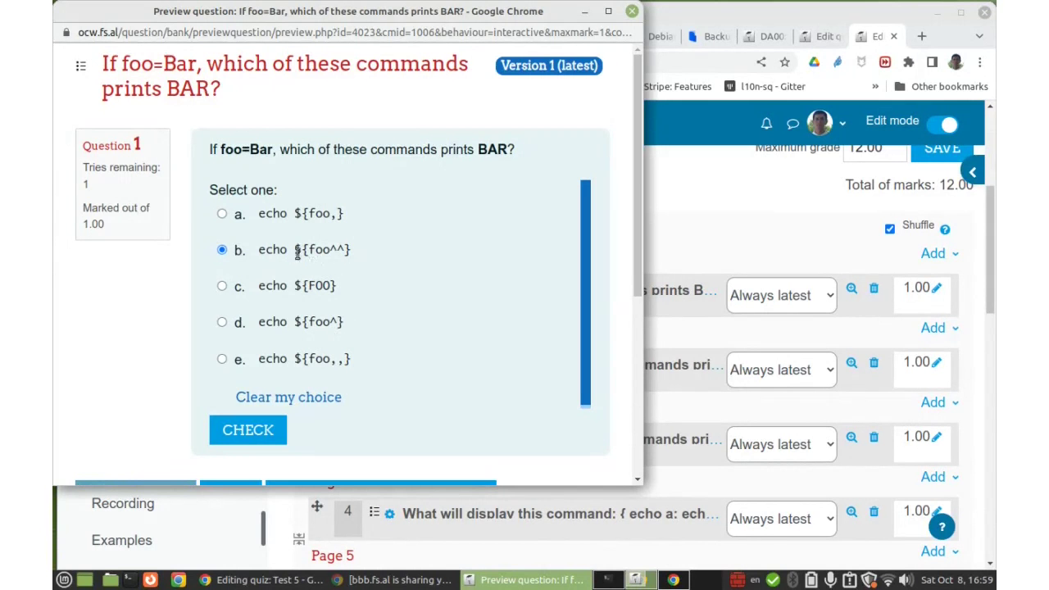
{"action": "left_click_drag", "start_coordinate": [293, 250], "coordinate": [351, 251]}
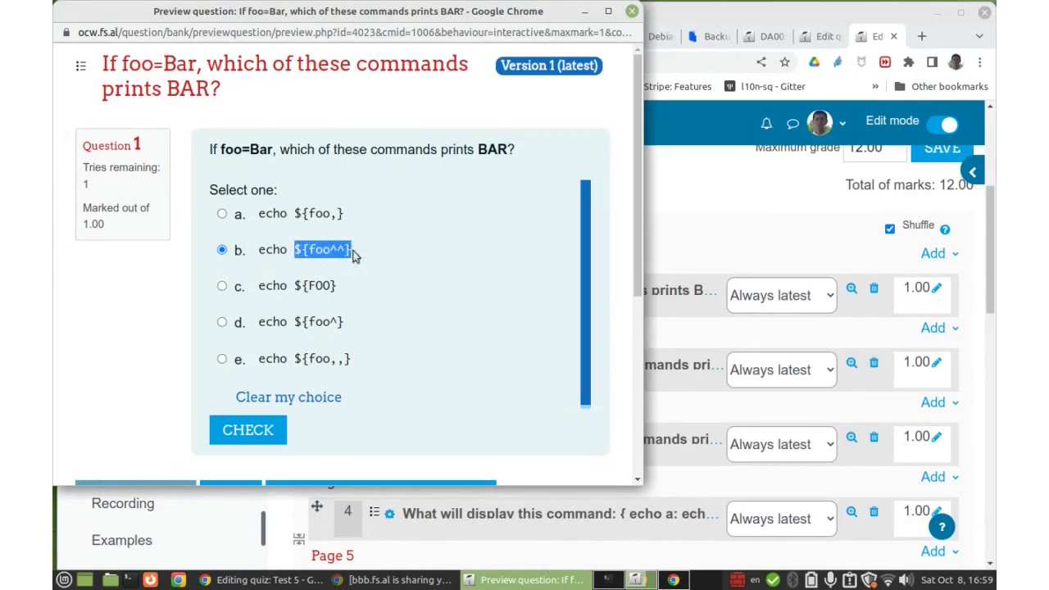
{"action": "left_click", "coordinate": [350, 251]}
{"action": "left_click_drag", "start_coordinate": [331, 321], "coordinate": [338, 323]}
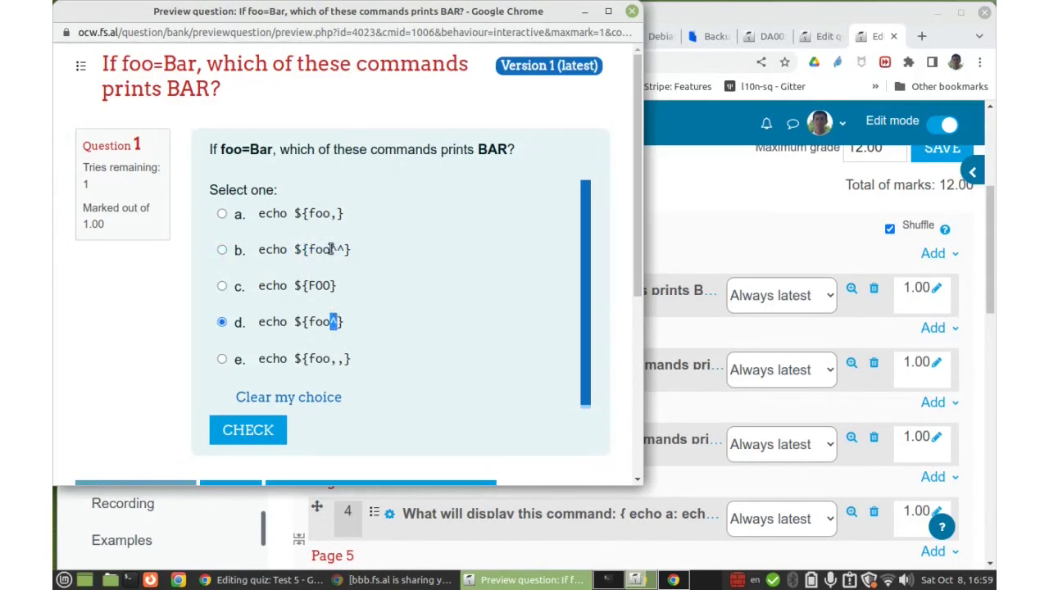
{"action": "left_click_drag", "start_coordinate": [330, 250], "coordinate": [346, 251]}
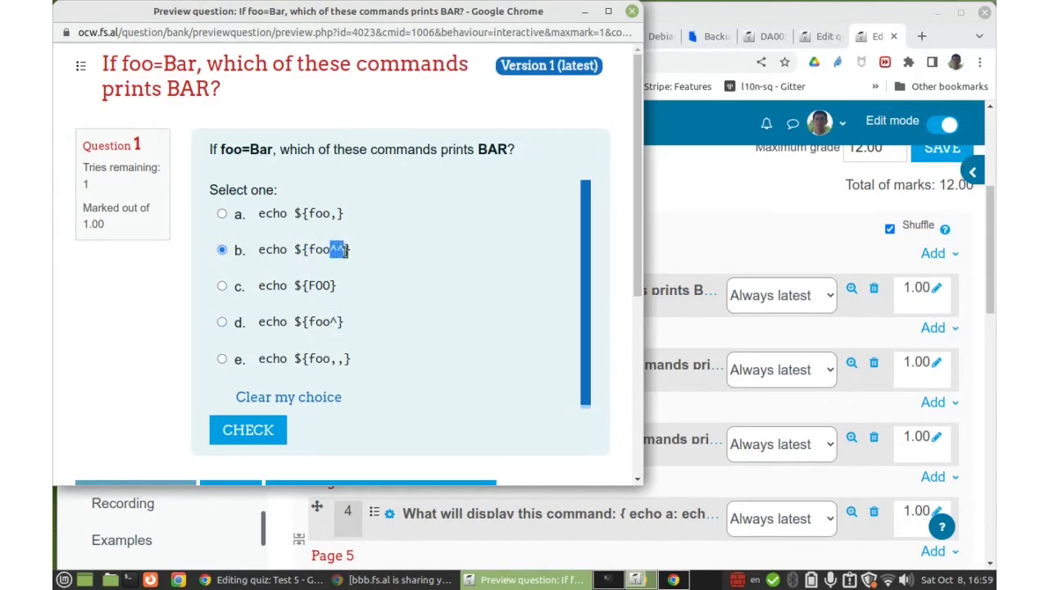
{"action": "left_click", "coordinate": [330, 293]}
{"action": "left_click_drag", "start_coordinate": [330, 319], "coordinate": [337, 322]}
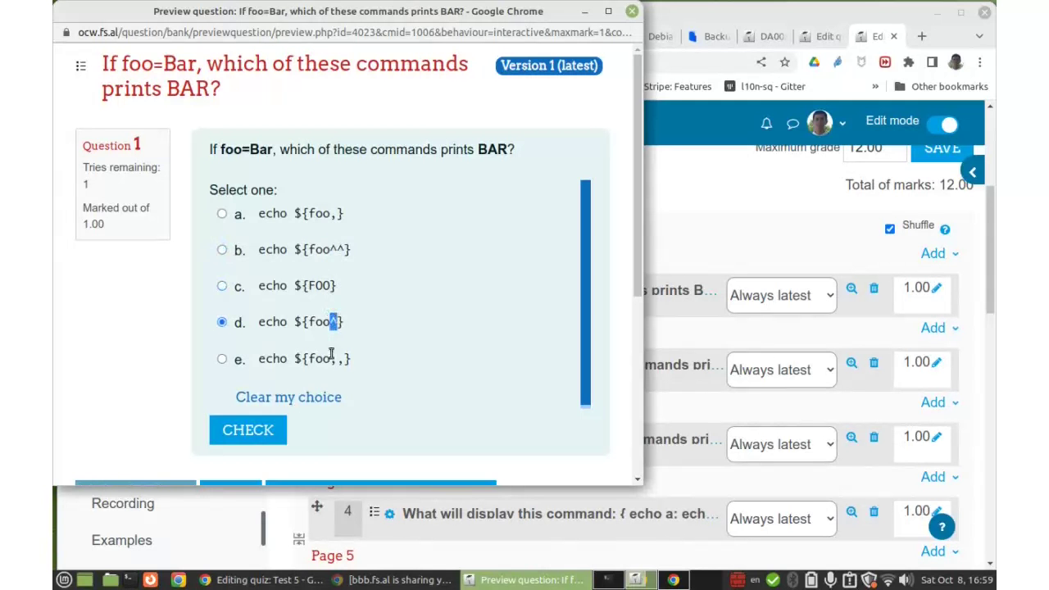
{"action": "left_click", "coordinate": [394, 339]}
Step: Examine the expressions in options a, e and c, and choose option b, echo ${foo^^}, as the answer
{"action": "left_click_drag", "start_coordinate": [331, 216], "coordinate": [343, 217]}
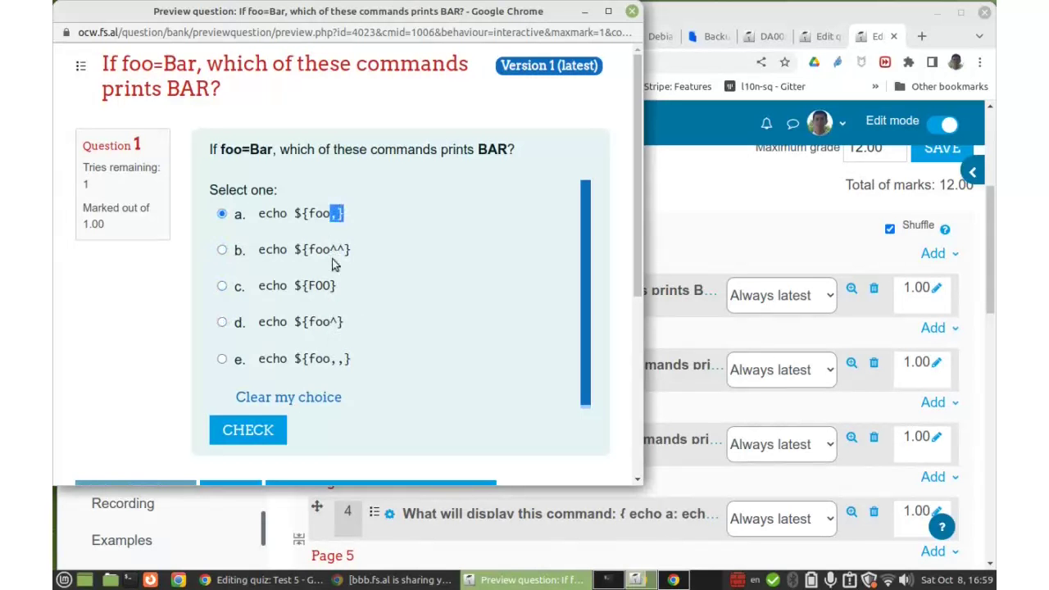
{"action": "left_click", "coordinate": [336, 216]}
{"action": "left_click_drag", "start_coordinate": [329, 358], "coordinate": [341, 362]}
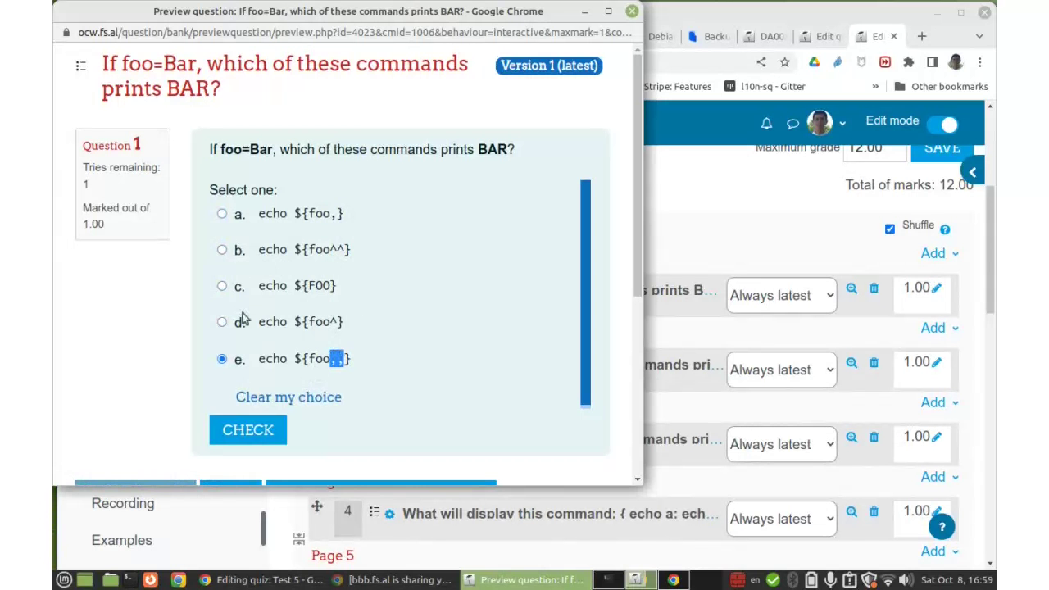
{"action": "left_click", "coordinate": [296, 285]}
{"action": "left_click_drag", "start_coordinate": [296, 285], "coordinate": [342, 287]}
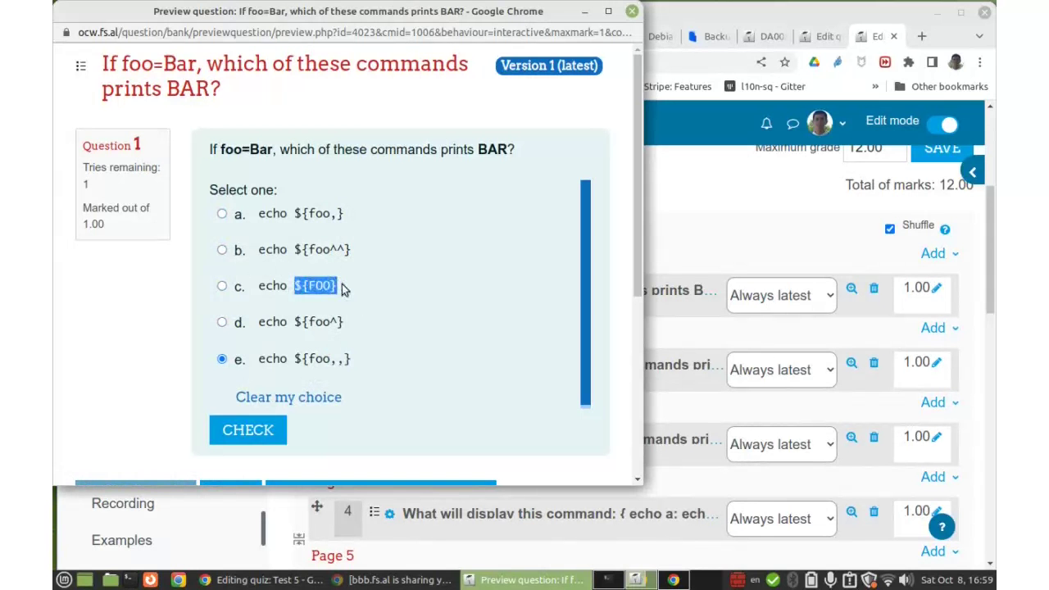
{"action": "left_click", "coordinate": [346, 289]}
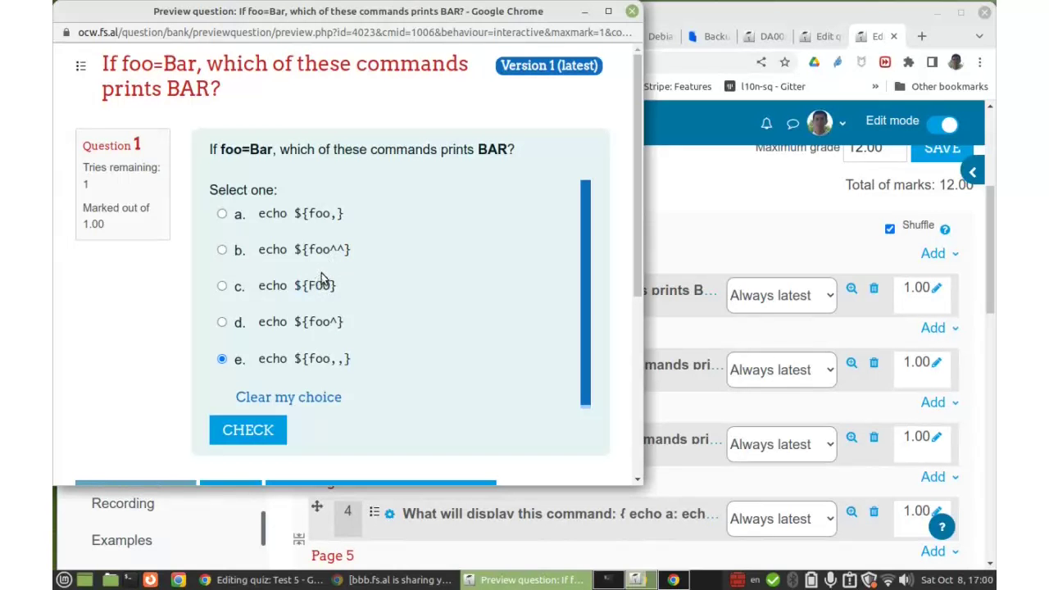
{"action": "left_click", "coordinate": [222, 250]}
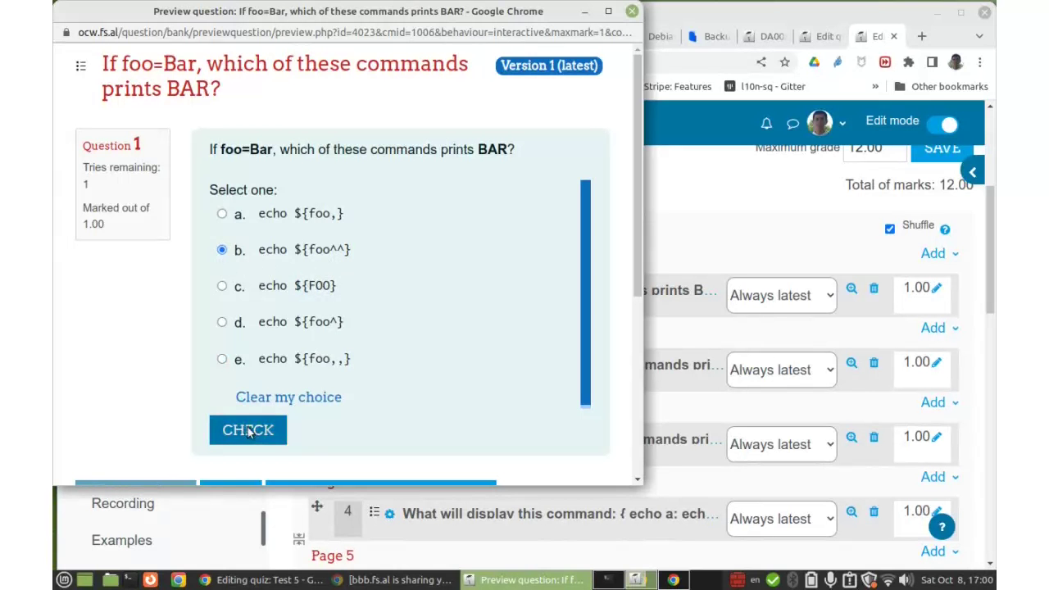
Step: Check the chosen answer, option b, in the Test 5 question preview and close the preview
{"action": "left_click", "coordinate": [248, 431]}
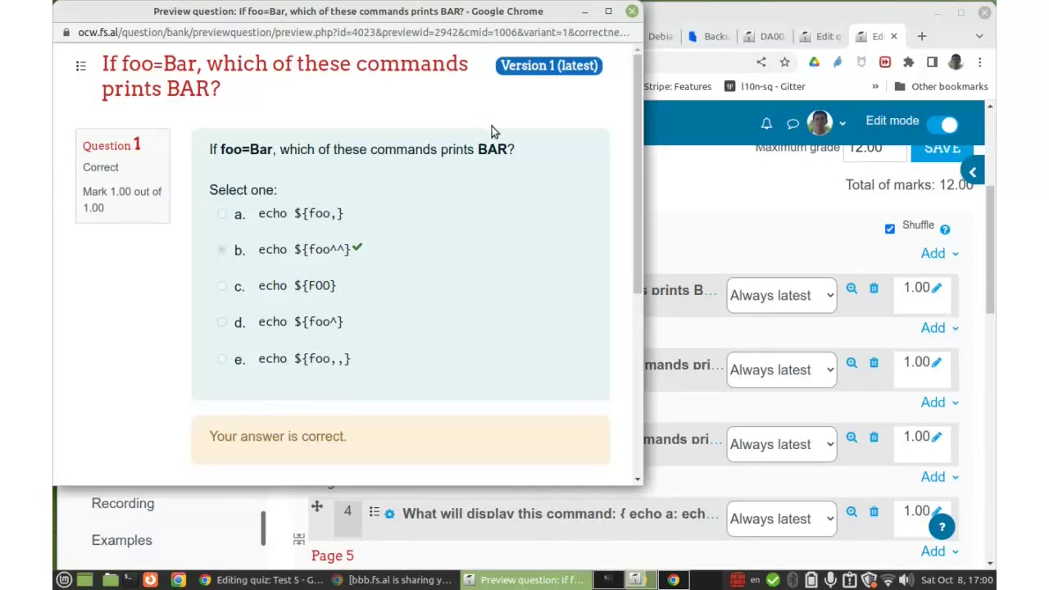
{"action": "left_click", "coordinate": [631, 12]}
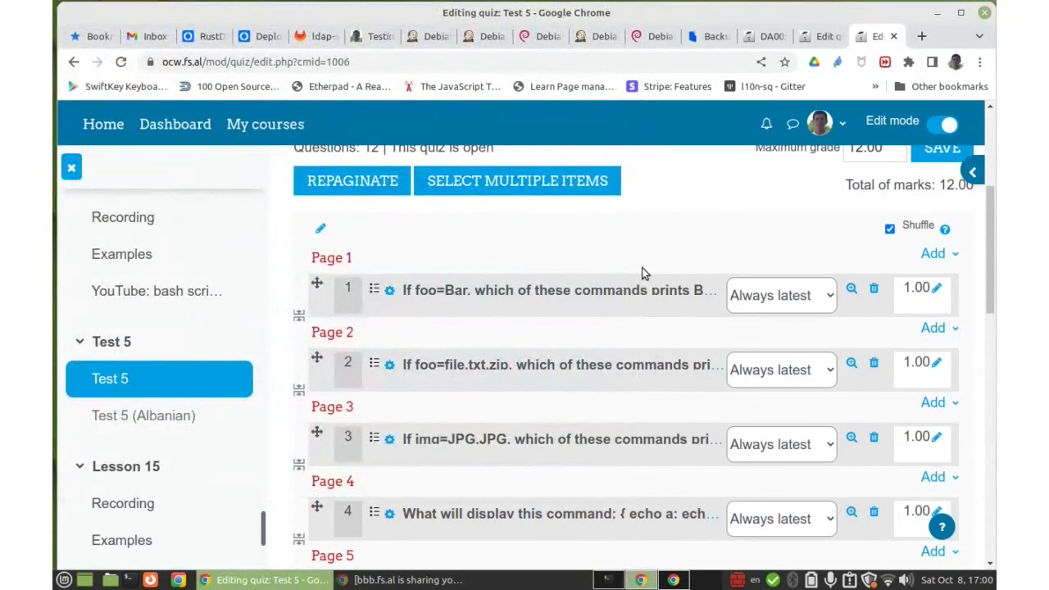
Step: Go back to Quiz 1 in the DebianEdu Training course and open its activity backup settings
{"action": "left_click", "coordinate": [824, 38]}
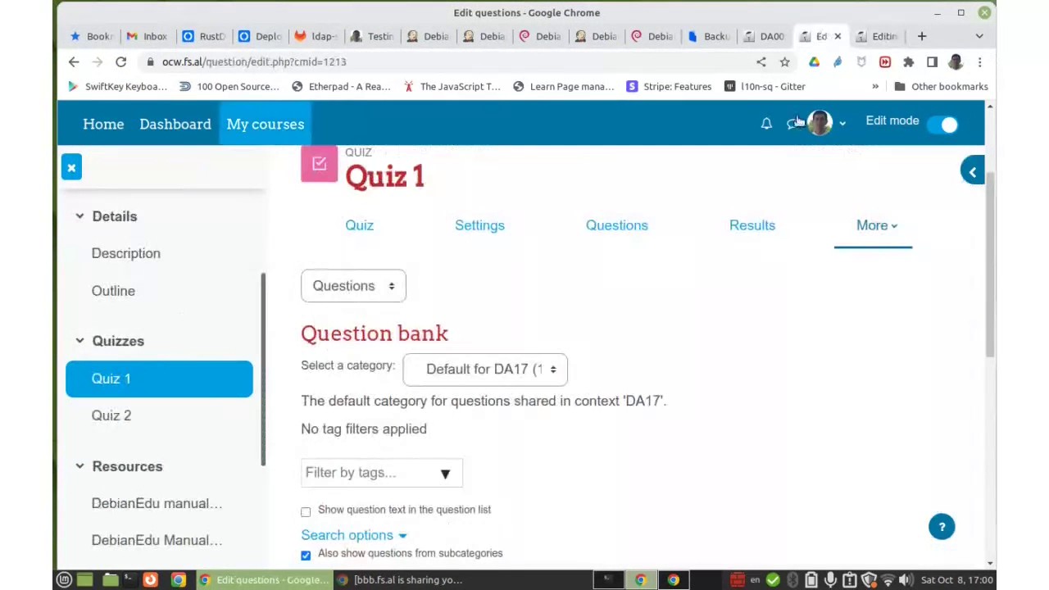
{"action": "left_click", "coordinate": [874, 38]}
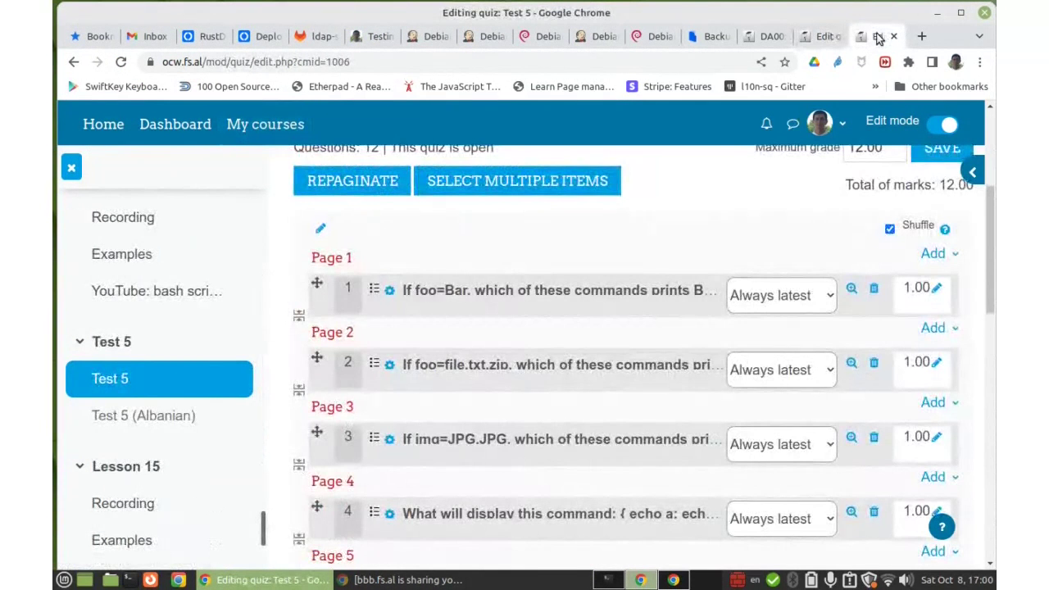
{"action": "left_click", "coordinate": [824, 38]}
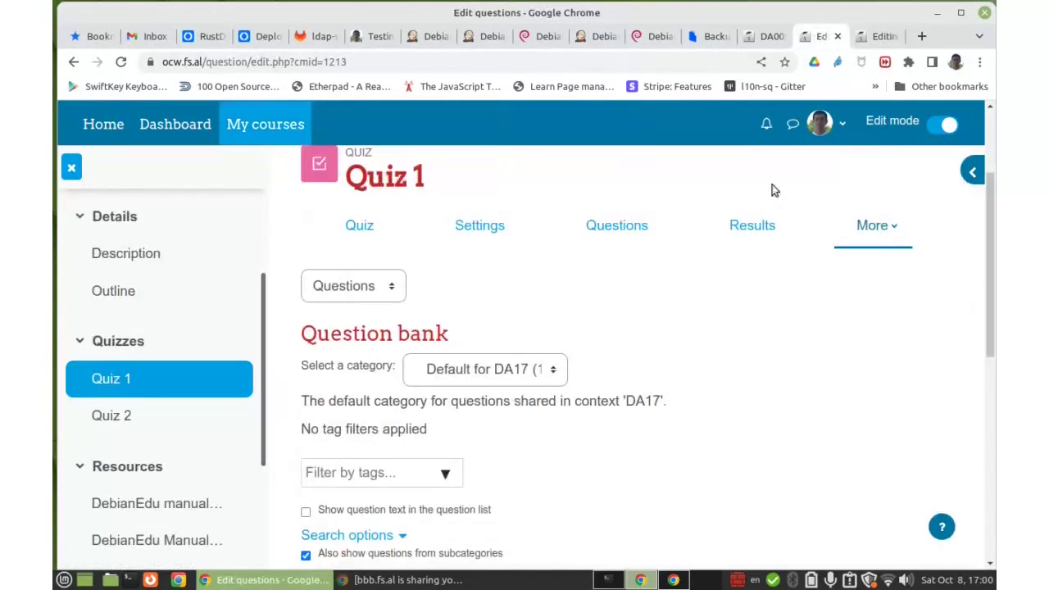
{"action": "left_click", "coordinate": [881, 228]}
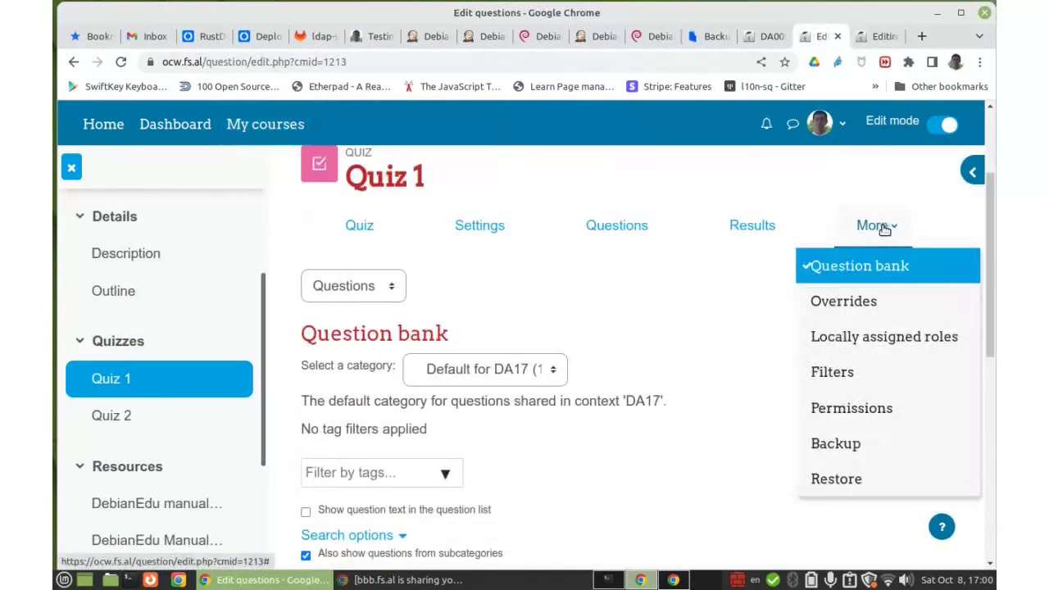
{"action": "left_click", "coordinate": [837, 444]}
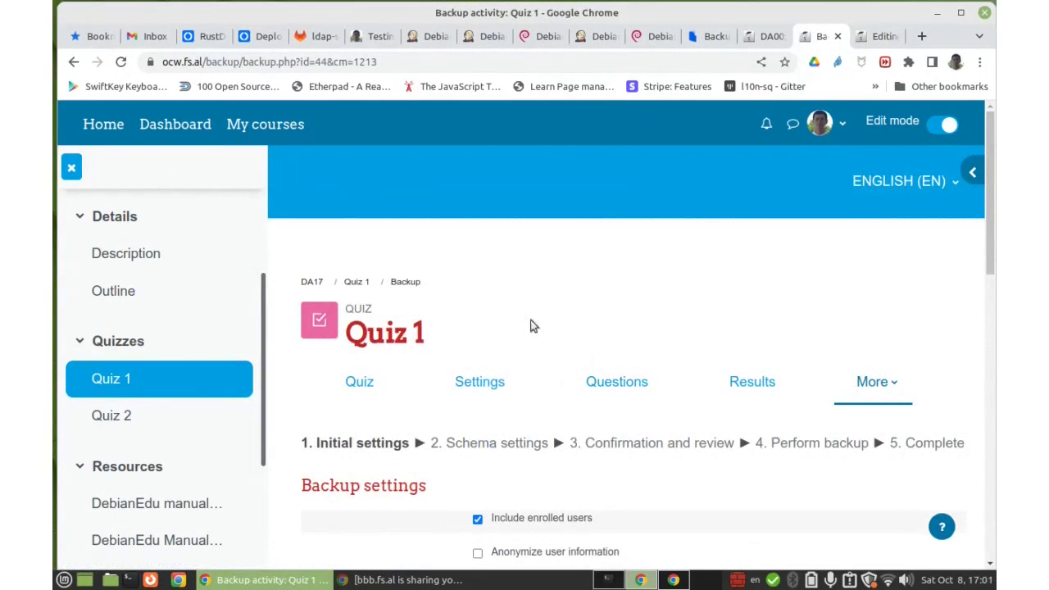
Step: Return to the start of the DA17 course page and bring up the fourth meeting's plan in the DA00 outline
{"action": "left_click", "coordinate": [311, 283]}
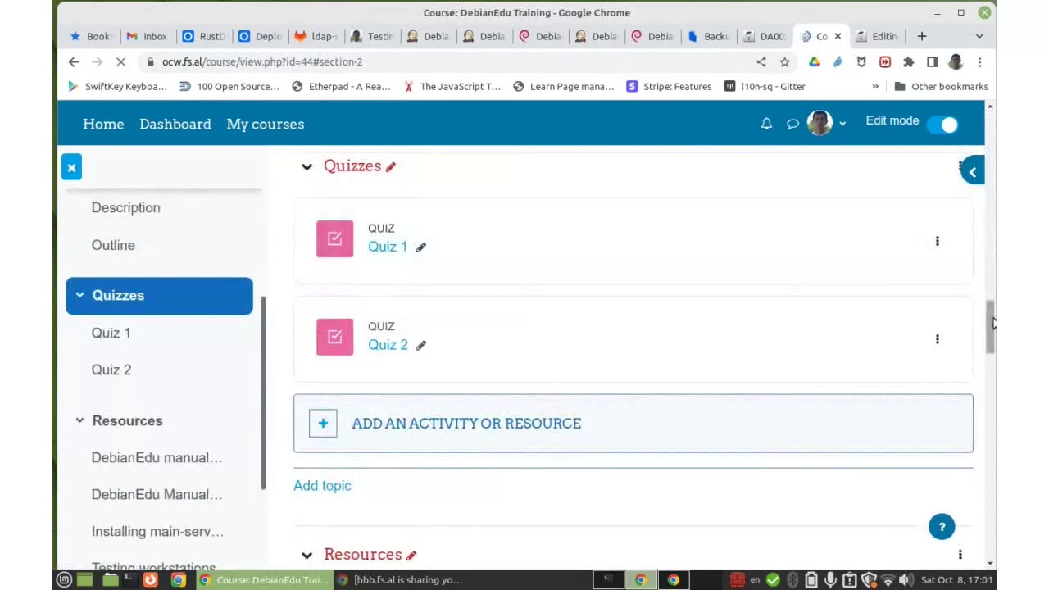
{"action": "scroll", "coordinate": [975, 302], "scroll_direction": "up", "scroll_amount": 10}
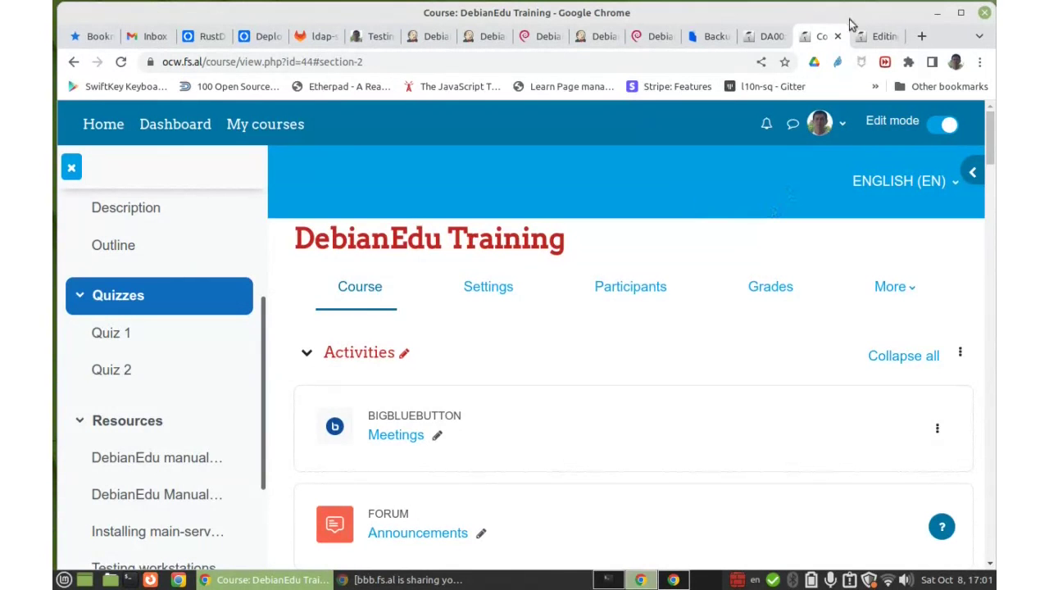
{"action": "mouse_move", "coordinate": [764, 41]}
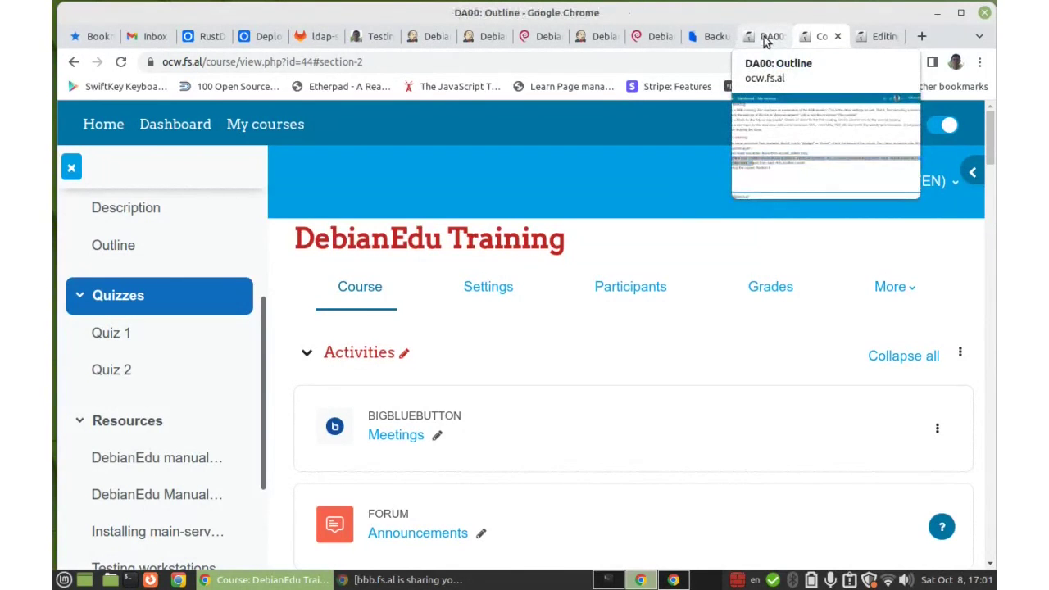
{"action": "left_click", "coordinate": [765, 39]}
{"action": "left_click", "coordinate": [269, 428]}
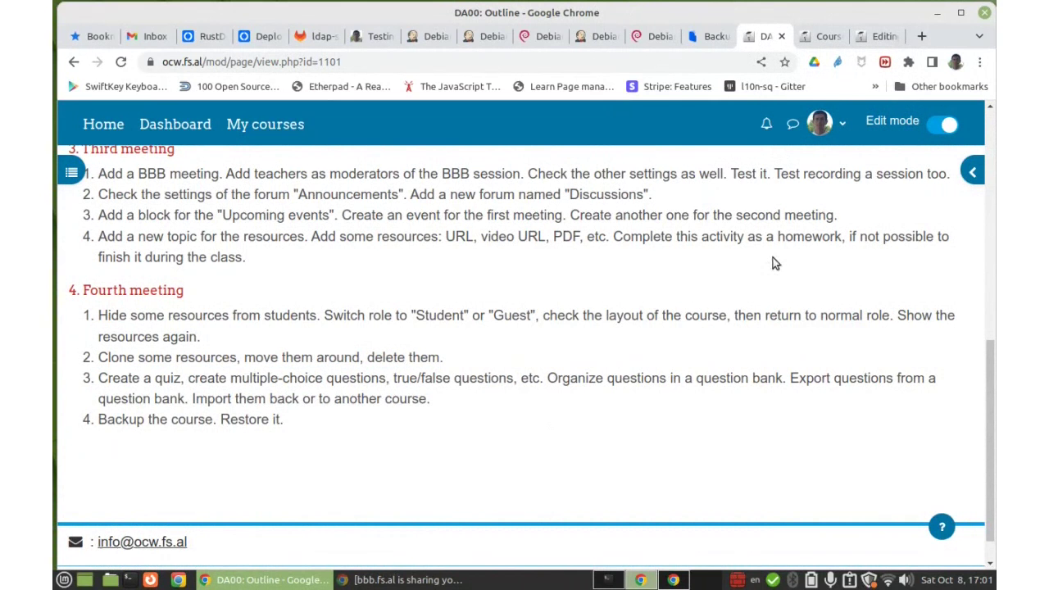
Step: Look briefly at the BigBlueButton meeting and highlight "Backup the course" in the outline's fourth meeting
{"action": "key", "text": "alt+Tab"}
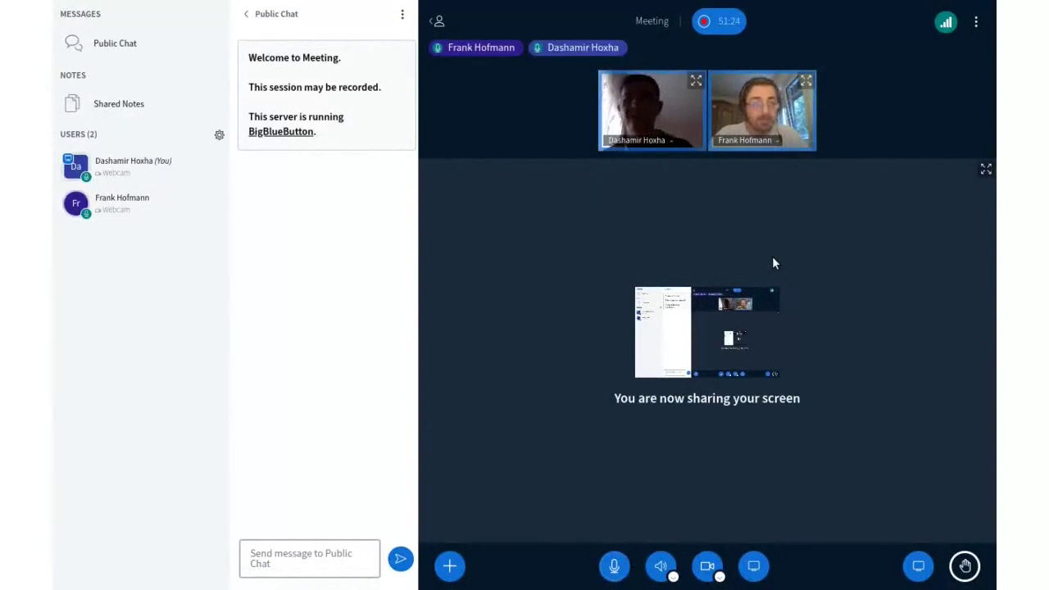
{"action": "key", "text": "alt+Tab"}
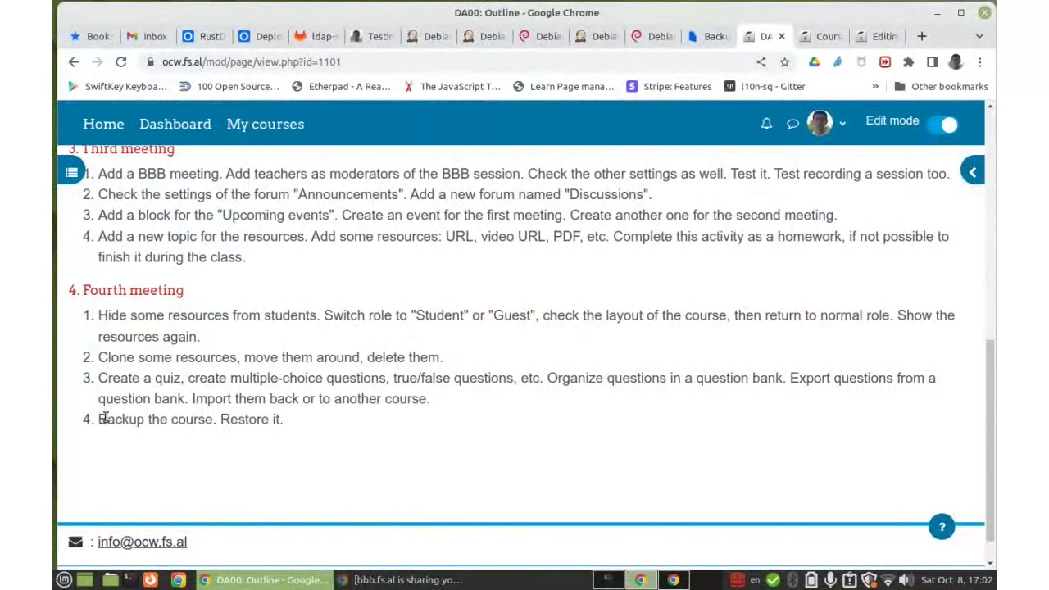
{"action": "left_click_drag", "start_coordinate": [99, 419], "coordinate": [213, 421]}
{"action": "left_click", "coordinate": [232, 443]}
Step: Return to the DebianEdu Training course, highlight its title and show the additional course options down to Course reuse
{"action": "left_click", "coordinate": [825, 36]}
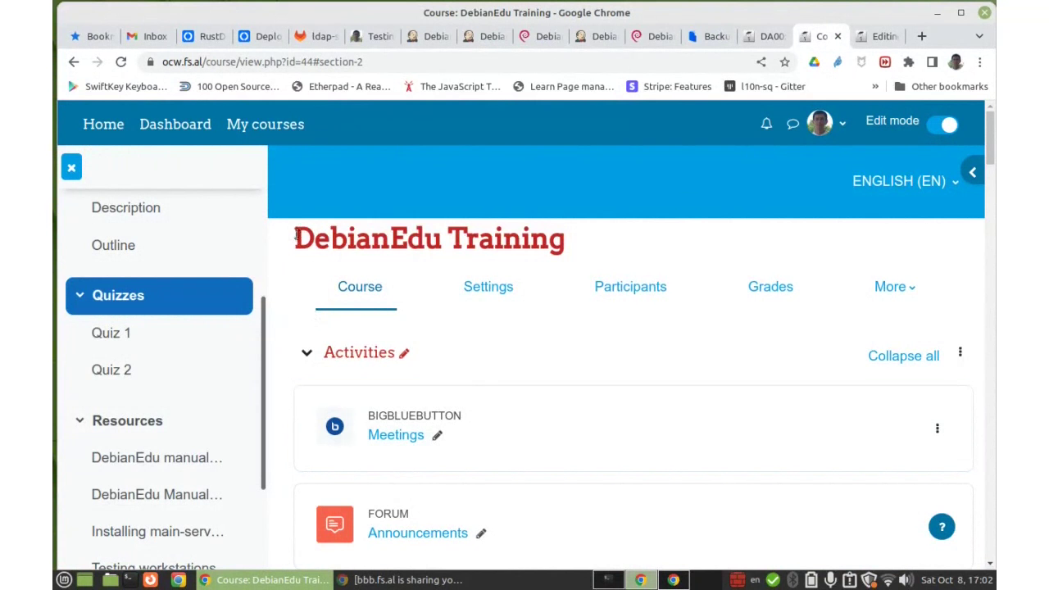
{"action": "left_click_drag", "start_coordinate": [295, 232], "coordinate": [577, 238]}
{"action": "left_click", "coordinate": [580, 236]}
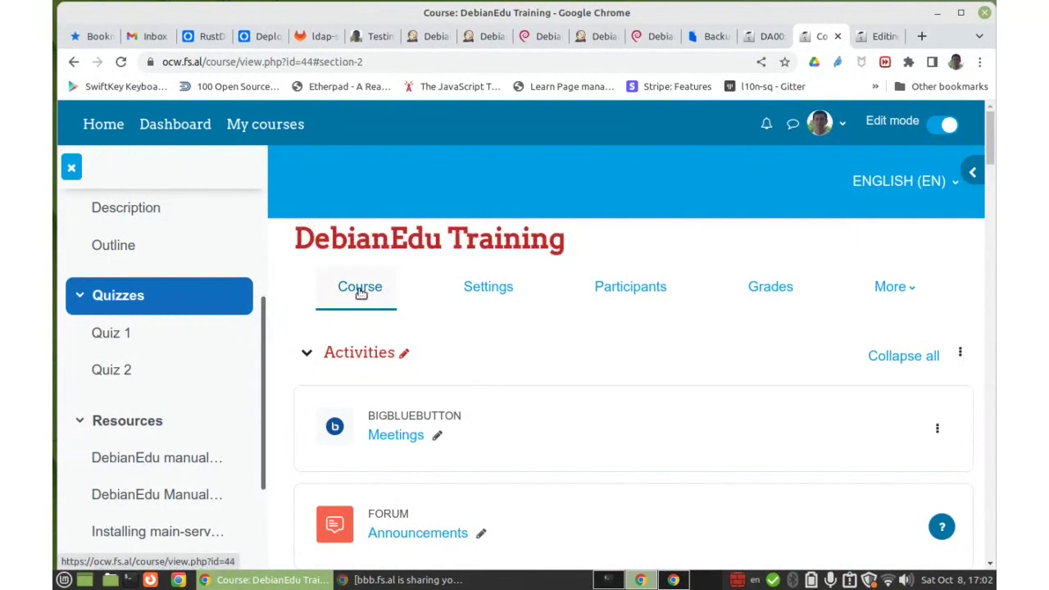
{"action": "left_click", "coordinate": [915, 291]}
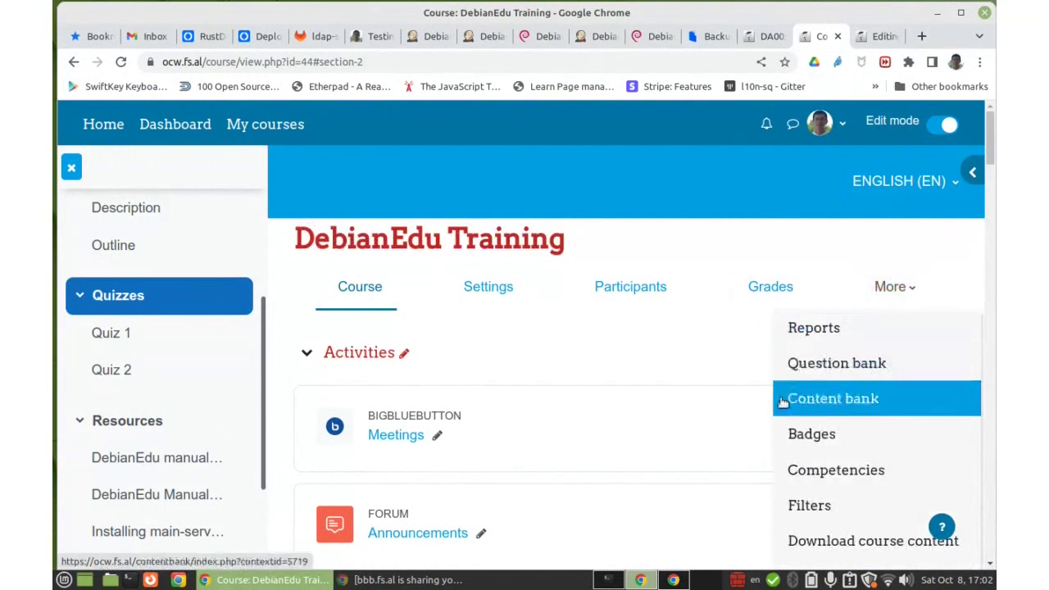
{"action": "scroll", "coordinate": [803, 377], "scroll_direction": "down", "scroll_amount": 3}
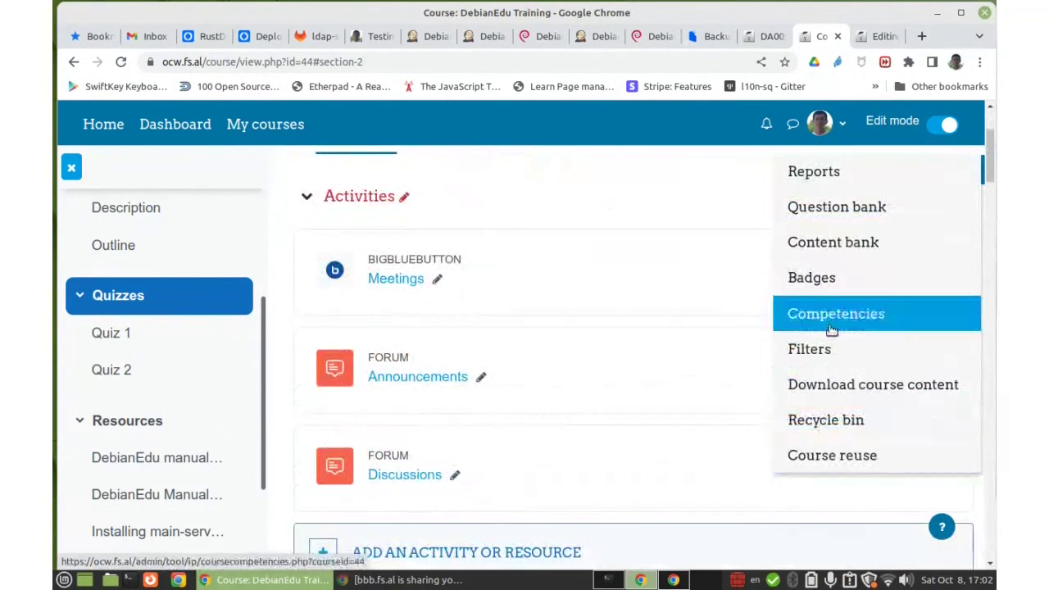